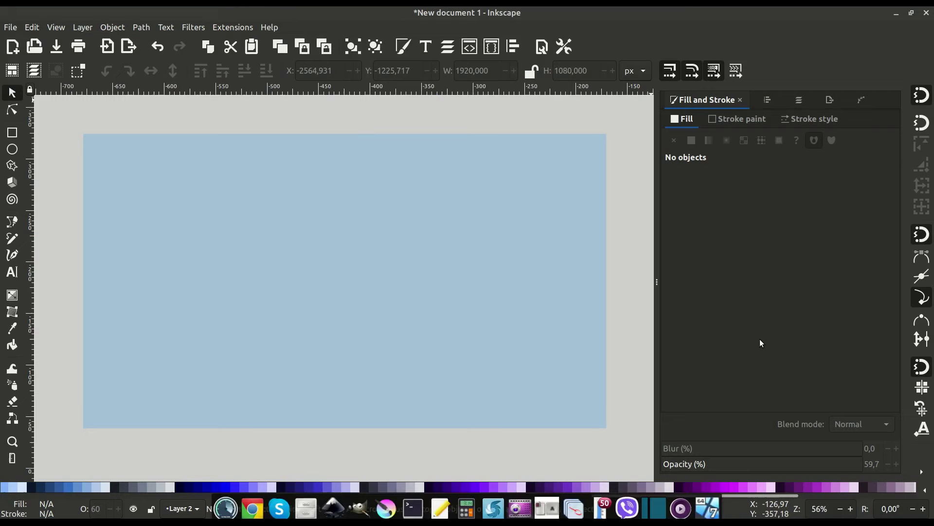
Draw a wide rectangle, fill it white and move it near the page bottom.
{"action": "left_click", "coordinate": [11, 132]}
{"action": "left_click_drag", "start_coordinate": [121, 104], "coordinate": [569, 133]}
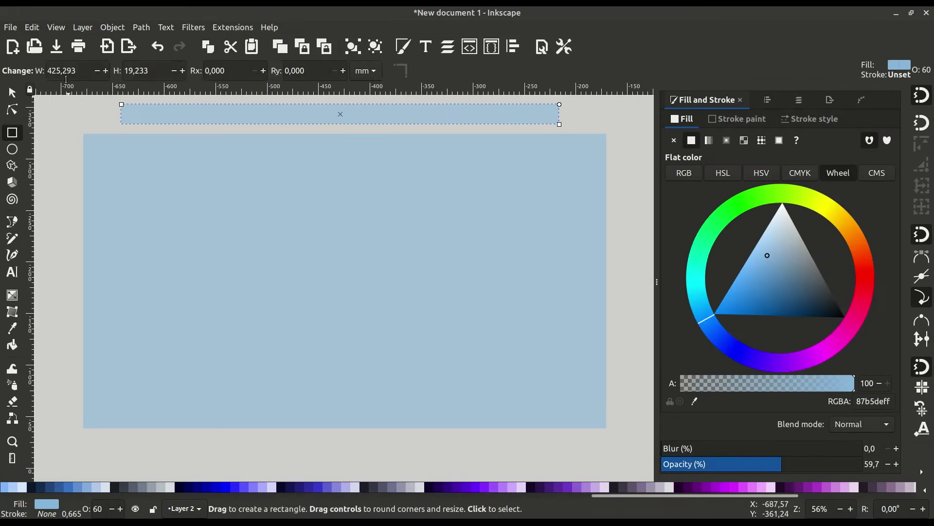
{"action": "key", "text": "s"}
{"action": "left_click", "coordinate": [131, 487]}
{"action": "left_click_drag", "start_coordinate": [334, 114], "coordinate": [334, 378]}
Set the white strip to 100 opacity, make it thinner and lower, then select both rectangles.
{"action": "left_click_drag", "start_coordinate": [725, 458], "coordinate": [861, 464]}
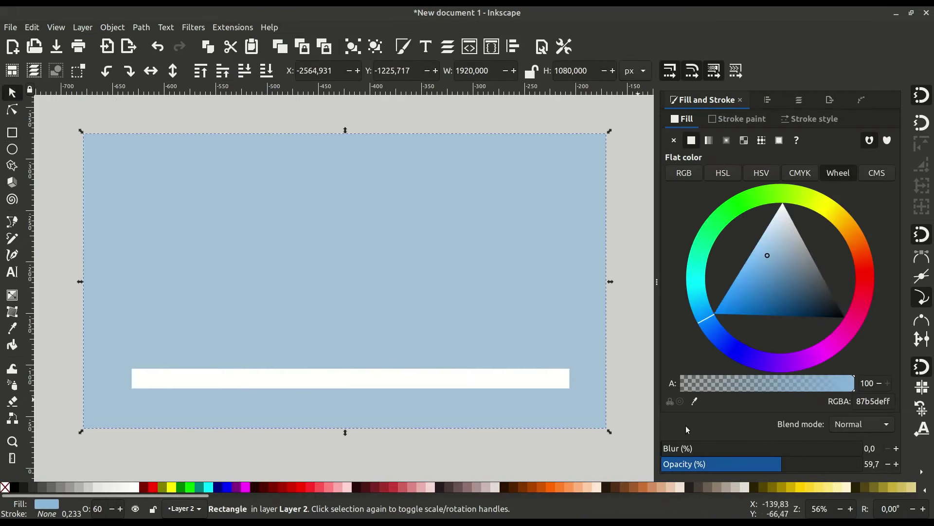
{"action": "left_click_drag", "start_coordinate": [781, 463], "coordinate": [861, 464]}
{"action": "left_click_drag", "start_coordinate": [438, 380], "coordinate": [432, 380]}
{"action": "left_click_drag", "start_coordinate": [346, 366], "coordinate": [346, 376]}
{"action": "left_click_drag", "start_coordinate": [536, 386], "coordinate": [529, 405]}
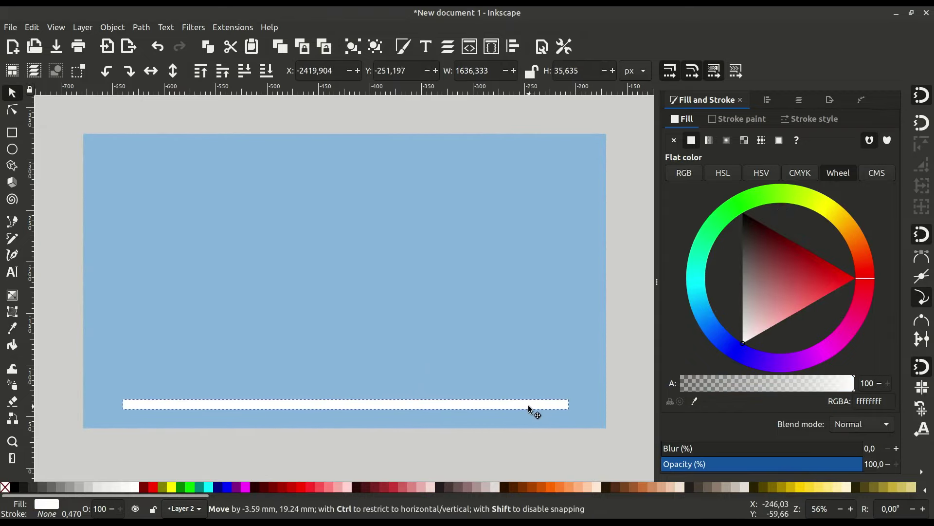
{"action": "key", "text": "ctrl+a"}
{"action": "left_click", "coordinate": [768, 100]}
Draw a tall thin fence post rectangle above the ground strip.
{"action": "left_click", "coordinate": [530, 440]}
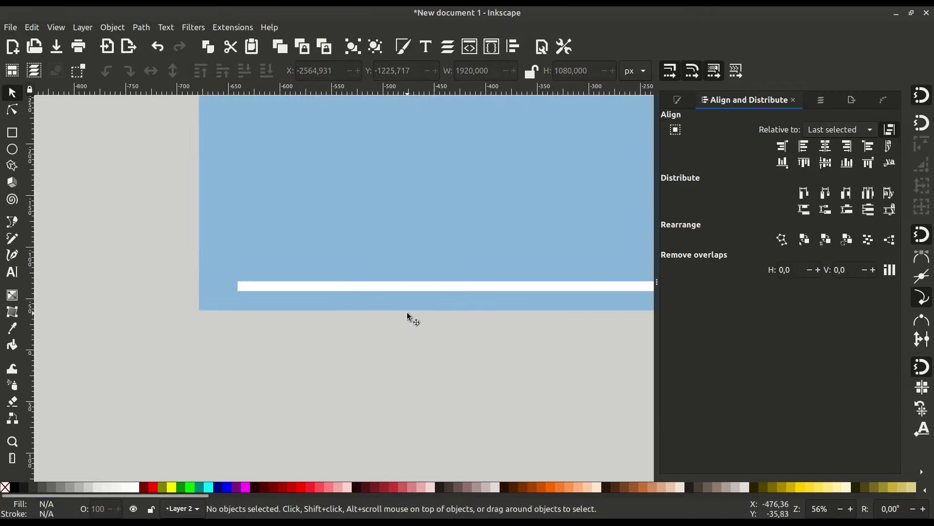
{"action": "scroll", "coordinate": [319, 284], "scroll_direction": "up", "scroll_amount": 1, "text": "ctrl"}
{"action": "scroll", "coordinate": [315, 285], "scroll_direction": "up", "scroll_amount": 1, "text": "ctrl"}
{"action": "left_click", "coordinate": [12, 134]}
{"action": "mouse_move", "coordinate": [288, 188]}
{"action": "left_mouse_down"}
{"action": "mouse_move", "coordinate": [327, 286]}
{"action": "mouse_move", "coordinate": [305, 303]}
{"action": "left_mouse_up"}
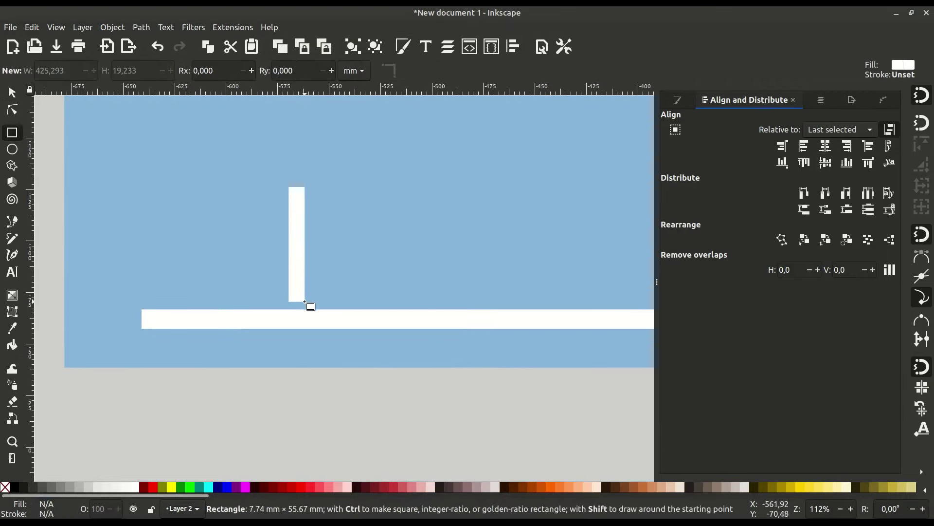
{"action": "key", "text": "s"}
{"action": "scroll", "coordinate": [290, 305], "scroll_direction": "up", "scroll_amount": 2, "text": "ctrl"}
Convert the post to a path and raise a middle top node into a point.
{"action": "key", "text": "ctrl+shift+c"}
{"action": "key", "text": "n"}
{"action": "left_click", "coordinate": [278, 179]}
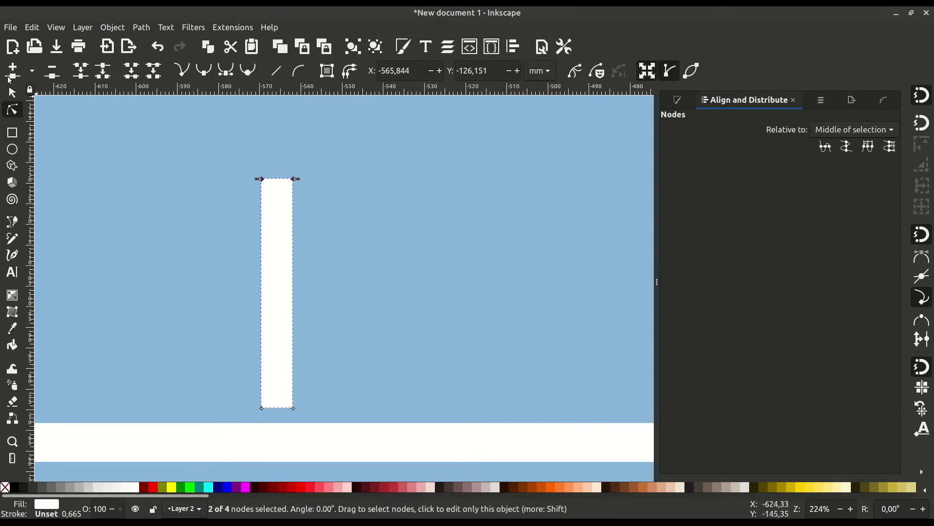
{"action": "double_click", "coordinate": [278, 179]}
{"action": "mouse_move", "coordinate": [278, 180]}
{"action": "left_mouse_down"}
{"action": "mouse_move", "coordinate": [279, 157]}
{"action": "mouse_move", "coordinate": [274, 298]}
{"action": "left_mouse_up"}
{"action": "key", "text": "s"}
{"action": "left_click_drag", "start_coordinate": [264, 338], "coordinate": [233, 339]}
Duplicate the pointed post, move the copy right, and combine both into one path.
{"action": "right_click", "coordinate": [233, 339]}
{"action": "left_click", "coordinate": [281, 136]}
{"action": "left_click_drag", "start_coordinate": [246, 369], "coordinate": [527, 375]}
{"action": "left_click", "coordinate": [240, 350], "text": "shift"}
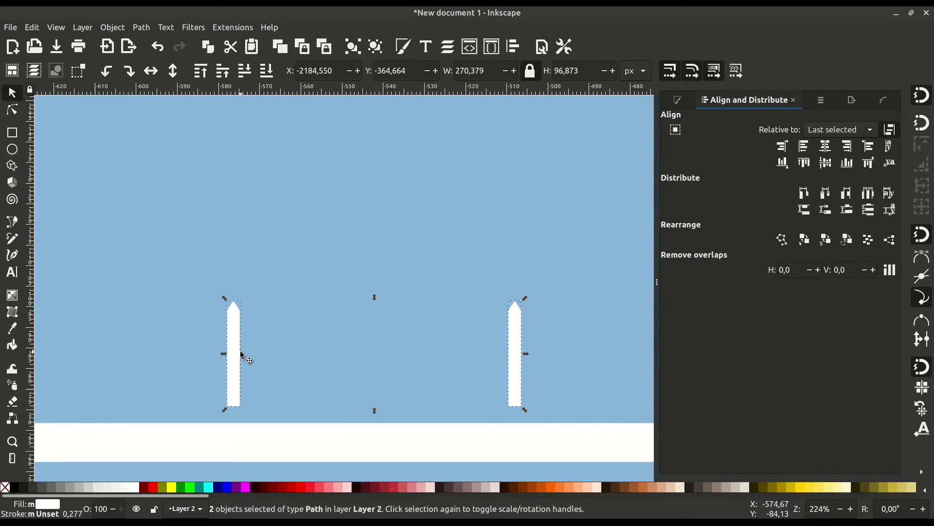
{"action": "left_click", "coordinate": [142, 28]}
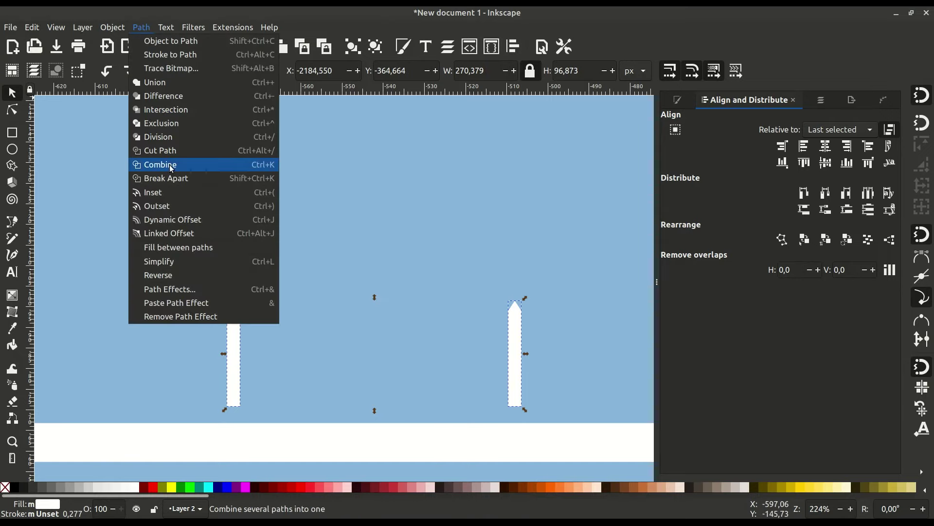
{"action": "left_click", "coordinate": [167, 164]}
Apply Interpolate Sub-Paths with 9 steps, then convert the result to a plain path.
{"action": "key", "text": "ctrl+shift+7"}
{"action": "left_click", "coordinate": [680, 454]}
{"action": "left_click", "coordinate": [646, 200]}
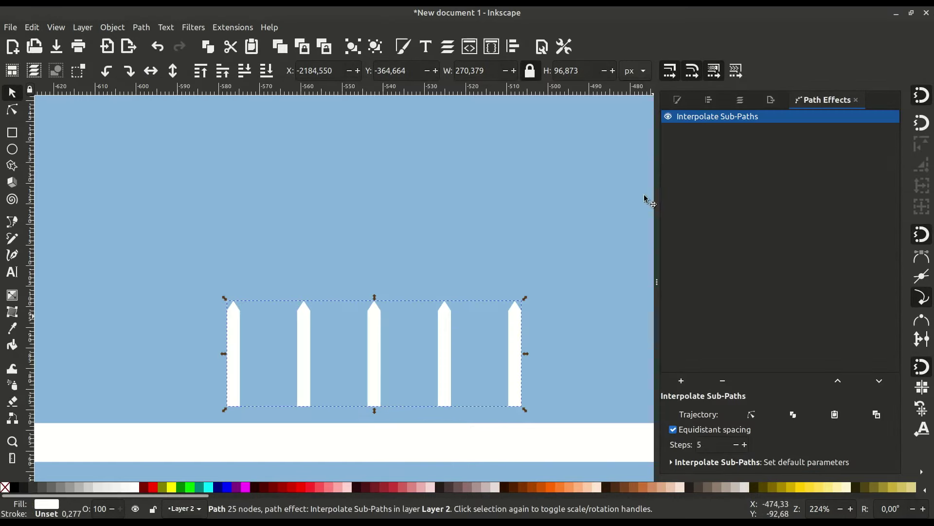
{"action": "left_click", "coordinate": [745, 445]}
{"action": "left_click", "coordinate": [745, 445]}
{"action": "left_click", "coordinate": [745, 445]}
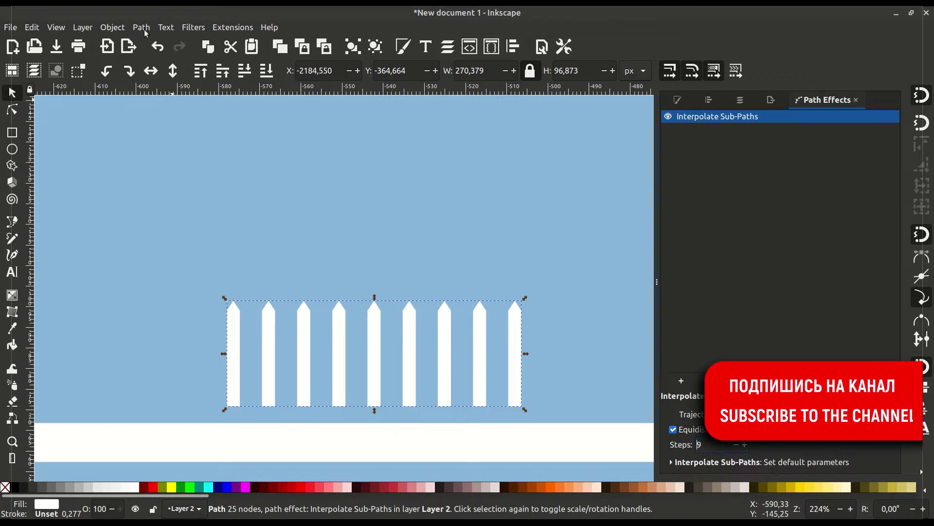
{"action": "key", "text": "ctrl+shift+c"}
Add upper and lower crossbars across the pickets and group the two crossbars.
{"action": "left_click", "coordinate": [12, 132]}
{"action": "left_click_drag", "start_coordinate": [215, 330], "coordinate": [531, 336]}
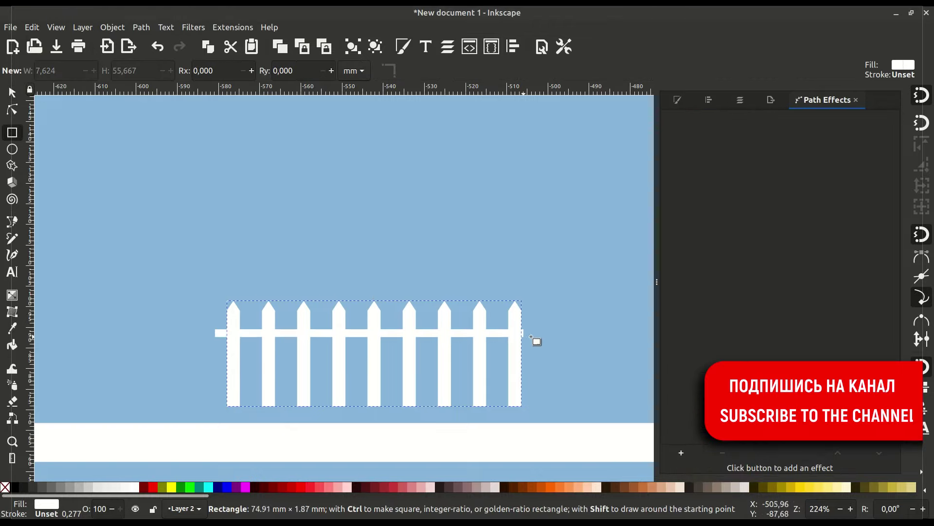
{"action": "key", "text": "s"}
{"action": "right_click", "coordinate": [387, 336]}
{"action": "left_click", "coordinate": [417, 119]}
{"action": "left_click_drag", "start_coordinate": [395, 335], "coordinate": [395, 386]}
{"action": "left_click", "coordinate": [375, 334], "text": "shift"}
{"action": "right_click", "coordinate": [417, 342]}
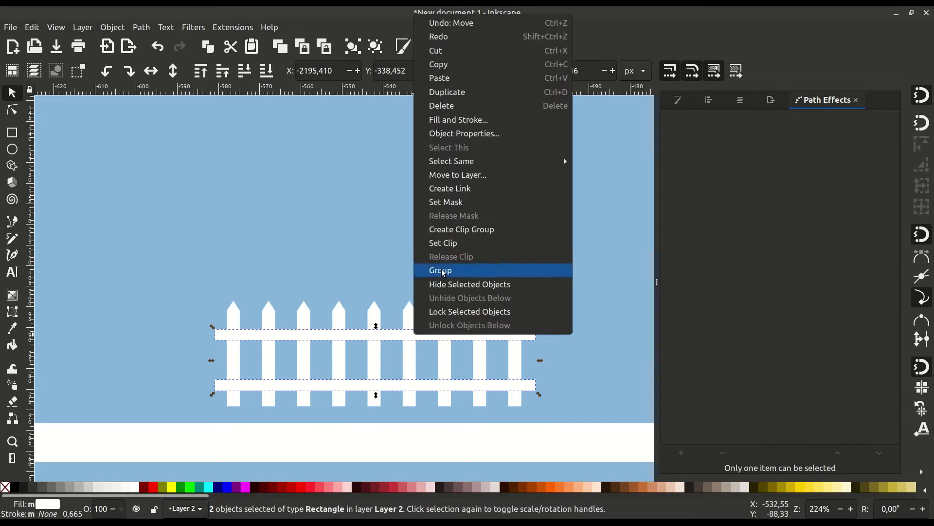
{"action": "left_click", "coordinate": [429, 270]}
Group crossbars and posts into one fence, then resize and place it on the ground's left.
{"action": "key", "text": "ctrl+shift+a"}
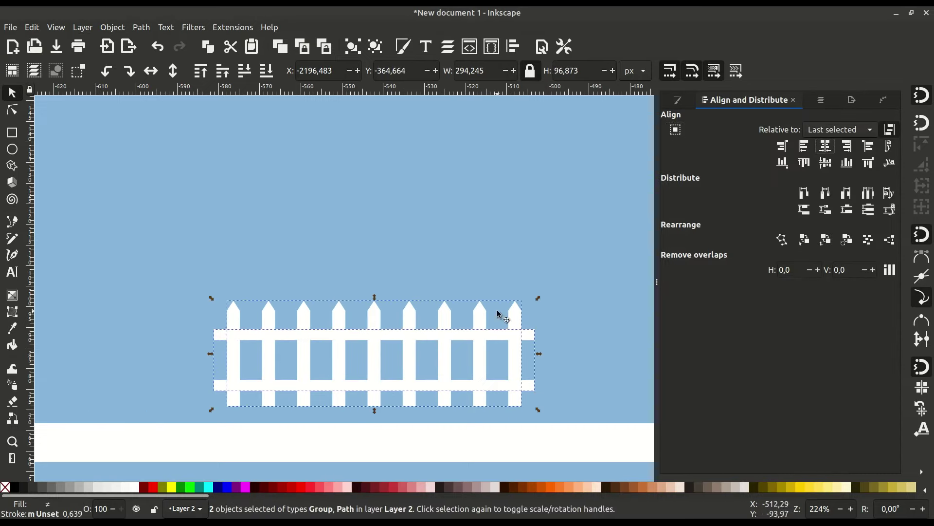
{"action": "right_click", "coordinate": [482, 317]}
{"action": "left_click", "coordinate": [486, 451]}
{"action": "scroll", "coordinate": [420, 339], "scroll_direction": "down", "scroll_amount": 2}
{"action": "mouse_move", "coordinate": [420, 339]}
{"action": "left_mouse_down"}
{"action": "mouse_move", "coordinate": [280, 349]}
{"action": "mouse_move", "coordinate": [335, 284]}
{"action": "mouse_move", "coordinate": [370, 293]}
{"action": "mouse_move", "coordinate": [350, 278]}
{"action": "left_mouse_up"}
{"action": "left_click", "coordinate": [415, 333]}
{"action": "scroll", "coordinate": [321, 337], "scroll_direction": "down", "scroll_amount": 2}
{"action": "scroll", "coordinate": [294, 333], "scroll_direction": "up", "scroll_amount": 1}
{"action": "scroll", "coordinate": [294, 332], "scroll_direction": "up", "scroll_amount": 1}
{"action": "left_click", "coordinate": [252, 273]}
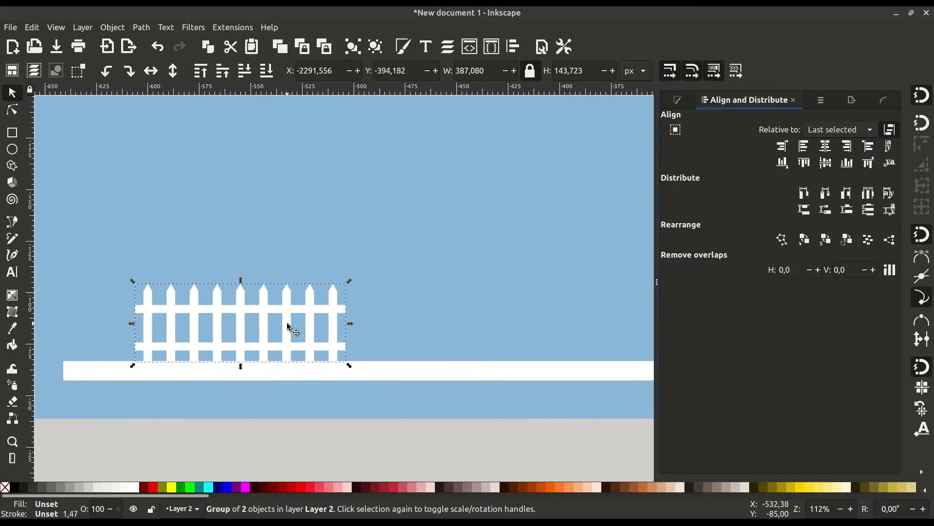
{"action": "right_click", "coordinate": [262, 323]}
{"action": "mouse_move", "coordinate": [287, 322]}
{"action": "left_mouse_down"}
{"action": "mouse_move", "coordinate": [262, 323]}
{"action": "mouse_move", "coordinate": [574, 313]}
{"action": "mouse_move", "coordinate": [244, 373]}
{"action": "left_mouse_up"}
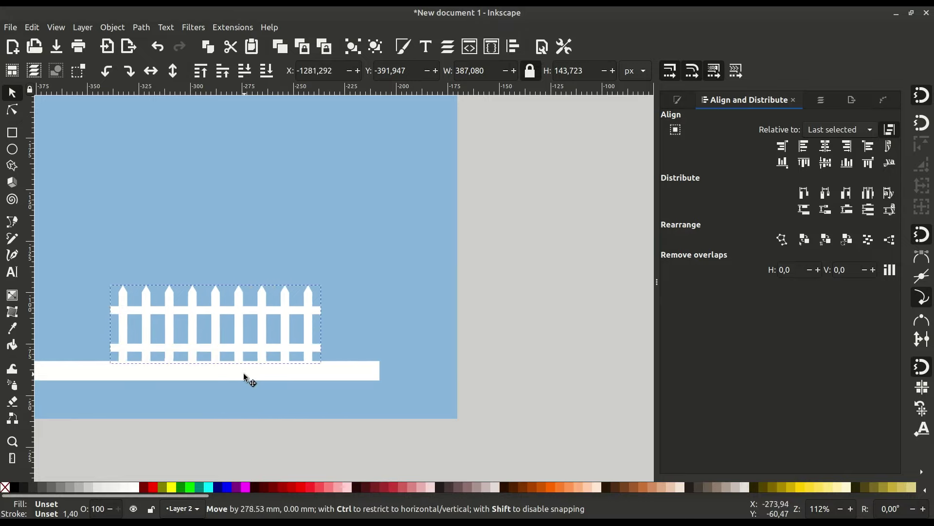
Duplicate the fence to the right end and shrink both fences to fit.
{"action": "key", "text": "Escape"}
{"action": "scroll", "coordinate": [436, 387], "scroll_direction": "down", "scroll_amount": 1}
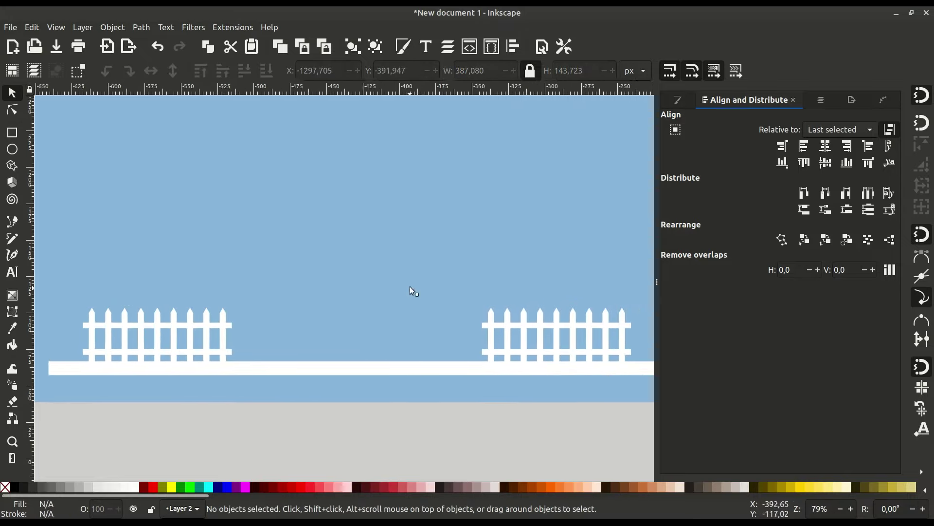
{"action": "key", "text": "5"}
{"action": "left_click_drag", "start_coordinate": [485, 390], "coordinate": [495, 390]}
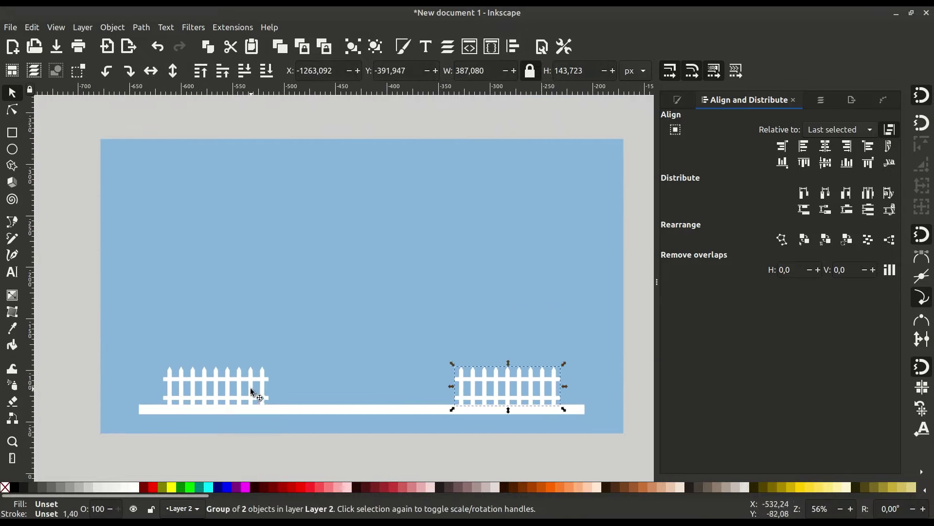
{"action": "left_click", "coordinate": [250, 391], "text": "shift"}
{"action": "left_click_drag", "start_coordinate": [566, 365], "coordinate": [559, 366]}
{"action": "left_click", "coordinate": [475, 390]}
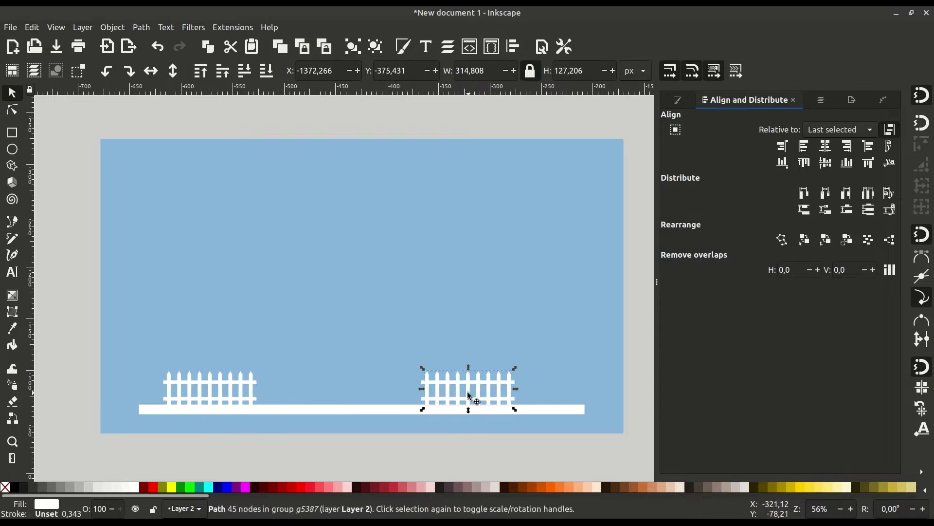
{"action": "left_click_drag", "start_coordinate": [472, 395], "coordinate": [508, 393]}
{"action": "left_click", "coordinate": [439, 387]}
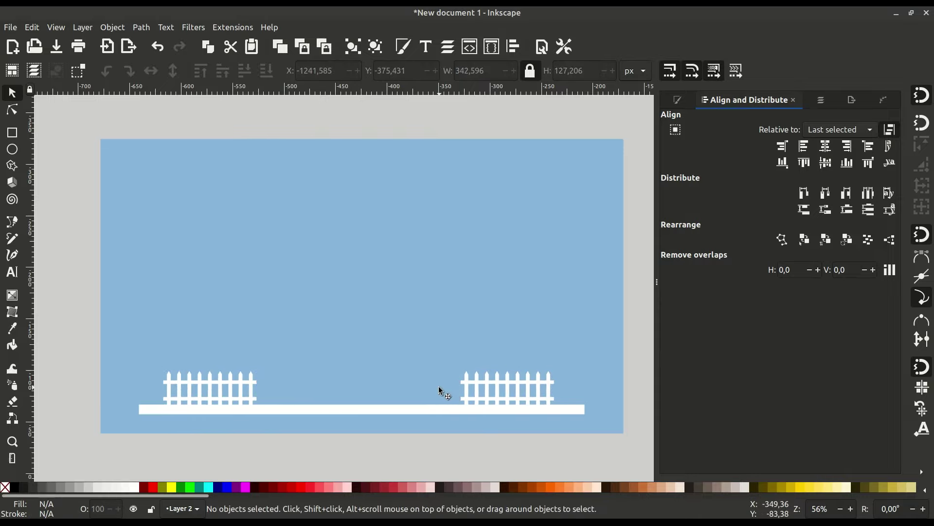
Draw a triangular tree outline with the Bezier tool.
{"action": "left_click", "coordinate": [13, 221]}
{"action": "scroll", "coordinate": [254, 343], "scroll_direction": "up", "scroll_amount": 1}
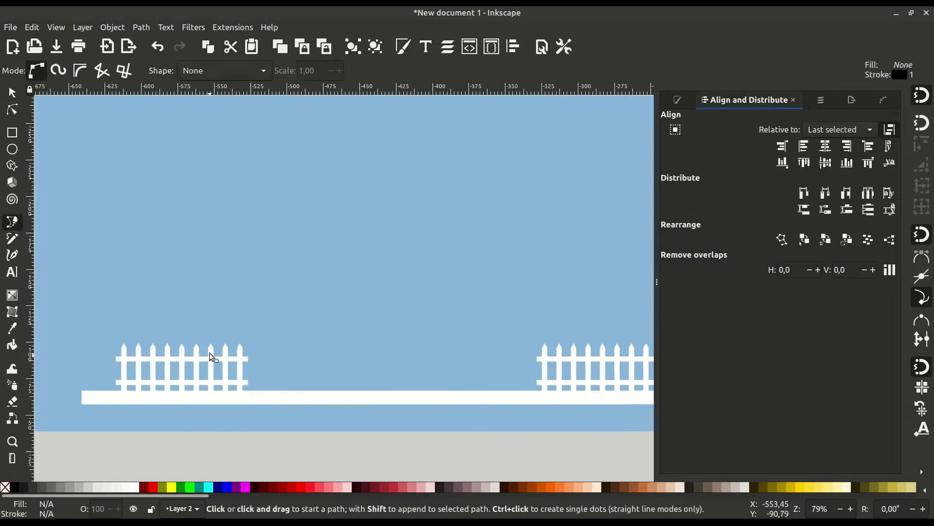
{"action": "left_click", "coordinate": [281, 346]}
{"action": "left_click", "coordinate": [381, 390]}
{"action": "scroll", "coordinate": [346, 236], "scroll_direction": "up", "scroll_amount": 2}
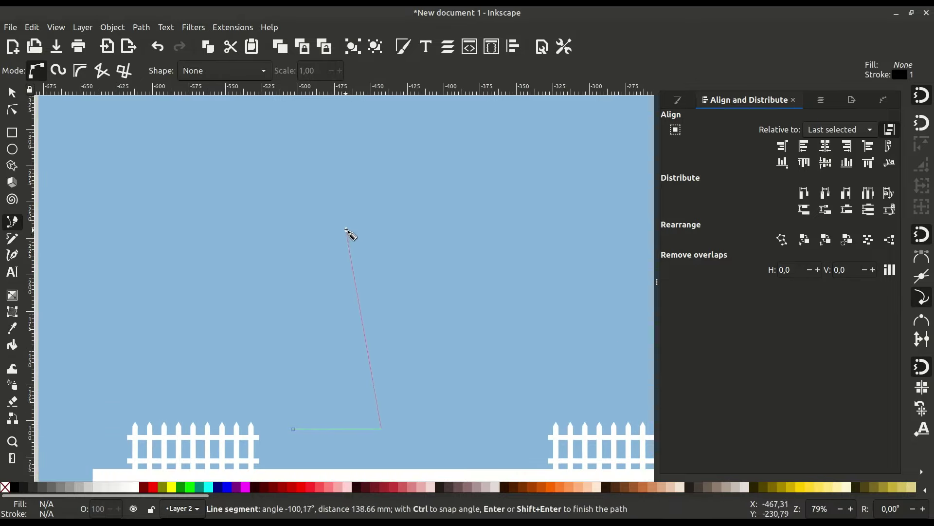
{"action": "left_click", "coordinate": [293, 429]}
{"action": "scroll", "coordinate": [305, 384], "scroll_direction": "down", "scroll_amount": 2}
{"action": "scroll", "coordinate": [236, 371], "scroll_direction": "up", "scroll_amount": 1}
Draw a closed zigzag branch outline over the triangle.
{"action": "left_click", "coordinate": [232, 369]}
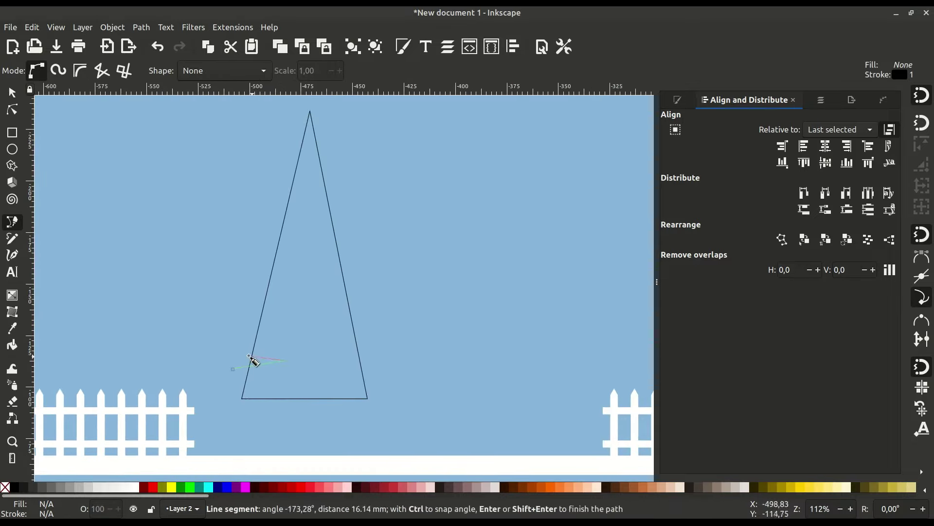
{"action": "left_click", "coordinate": [303, 169]}
{"action": "scroll", "coordinate": [297, 163], "scroll_direction": "up", "scroll_amount": 3}
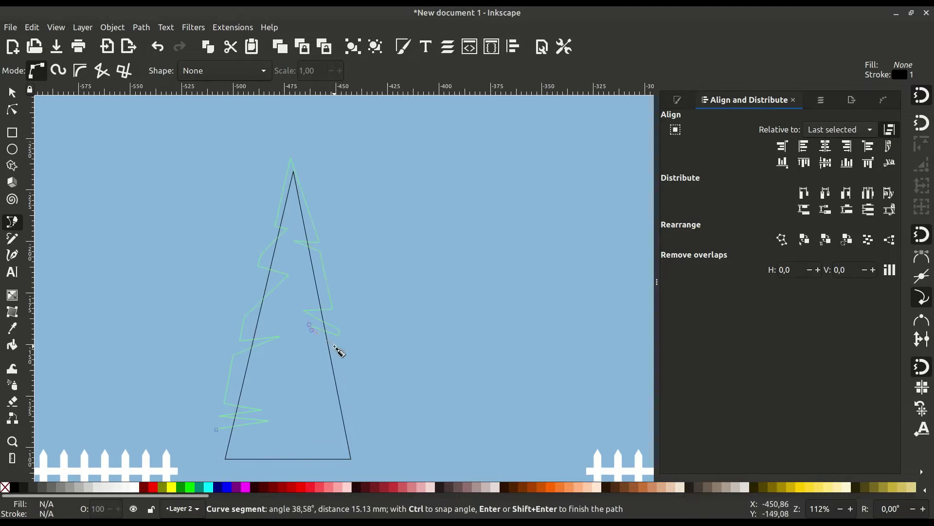
{"action": "left_click", "coordinate": [365, 474]}
{"action": "scroll", "coordinate": [365, 396], "scroll_direction": "down", "scroll_amount": 1}
{"action": "scroll", "coordinate": [389, 392], "scroll_direction": "down", "scroll_amount": 1}
{"action": "left_click", "coordinate": [337, 104]}
{"action": "left_click", "coordinate": [279, 103]}
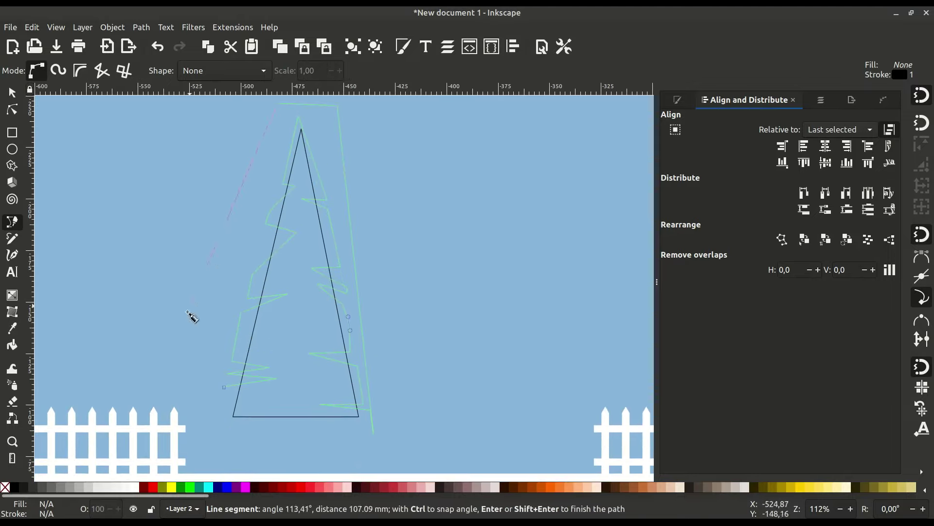
{"action": "left_click", "coordinate": [225, 390]}
Union the triangle and zigzag into one jagged tree shape.
{"action": "key", "text": "s"}
{"action": "left_click", "coordinate": [313, 417], "text": "shift"}
{"action": "left_click", "coordinate": [142, 27]}
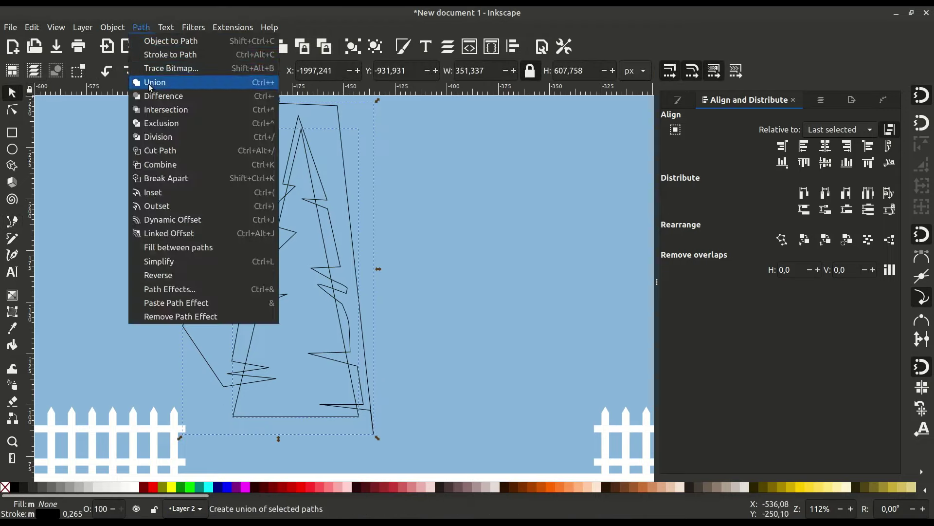
{"action": "left_click", "coordinate": [156, 106]}
Draw a tall trunk rectangle at the tree base and combine it with the tree via Path operations.
{"action": "key", "text": "r"}
{"action": "left_click_drag", "start_coordinate": [402, 320], "coordinate": [413, 416]}
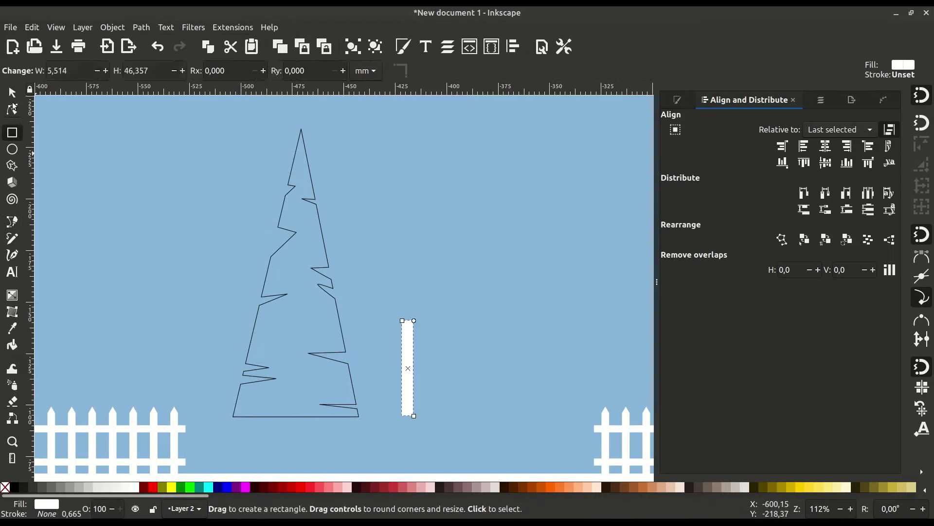
{"action": "key", "text": "s"}
{"action": "mouse_move", "coordinate": [407, 384]}
{"action": "left_mouse_down"}
{"action": "mouse_move", "coordinate": [301, 418]}
{"action": "mouse_move", "coordinate": [298, 429]}
{"action": "left_mouse_up"}
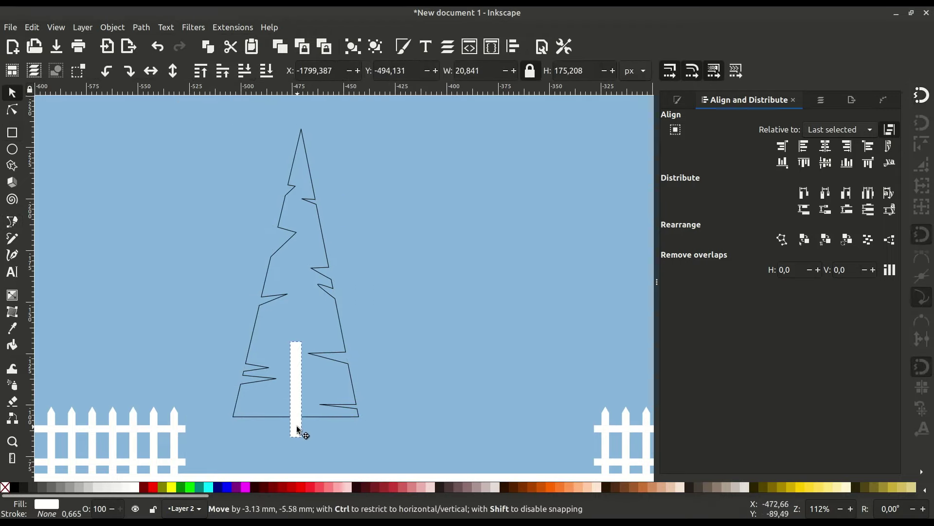
{"action": "left_click", "coordinate": [340, 400], "text": "shift"}
{"action": "left_click", "coordinate": [142, 27]}
{"action": "left_click", "coordinate": [161, 94]}
Give the tree a flat white fill and no stroke.
{"action": "left_click", "coordinate": [677, 100]}
{"action": "left_click", "coordinate": [738, 119]}
{"action": "left_click", "coordinate": [674, 140]}
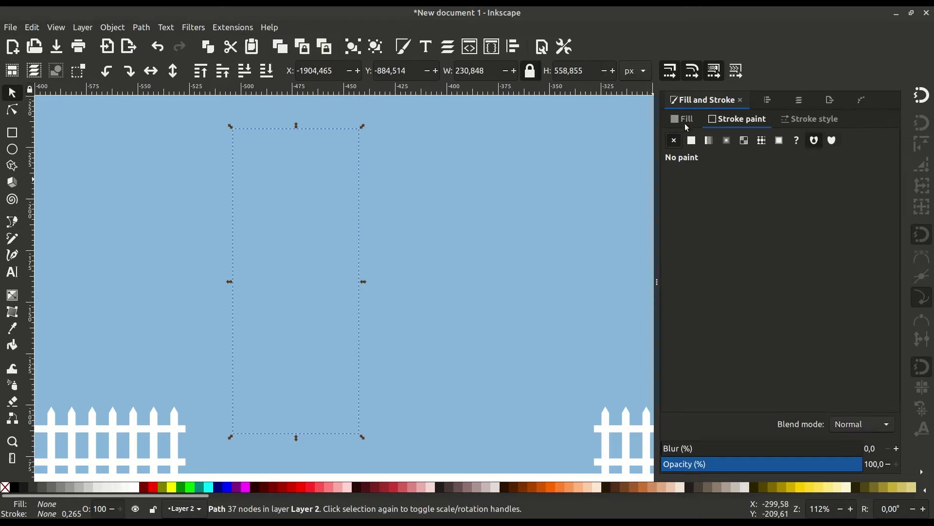
{"action": "left_click", "coordinate": [682, 119]}
{"action": "left_click", "coordinate": [692, 140]}
Shrink the tree and stand it on the ground beside the left fence.
{"action": "key", "text": "minus"}
{"action": "key", "text": "minus"}
{"action": "left_click_drag", "start_coordinate": [425, 194], "coordinate": [407, 241]}
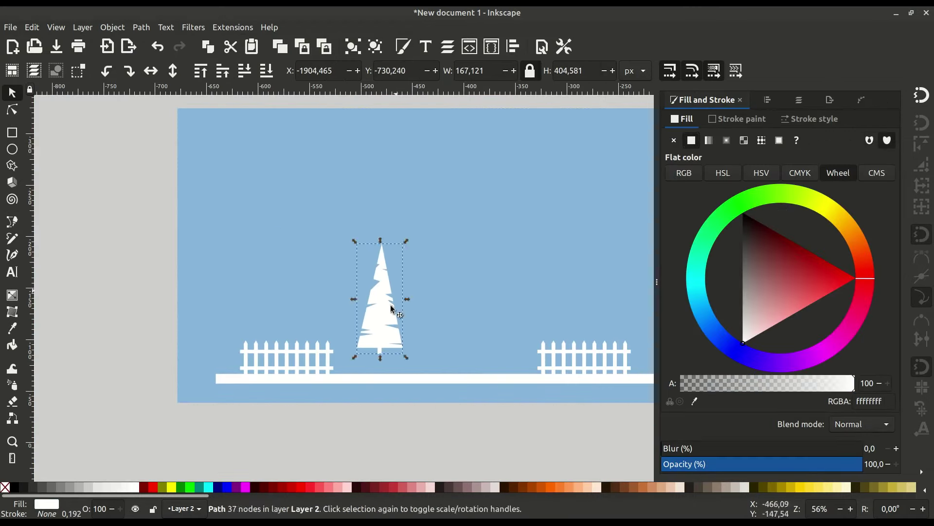
{"action": "left_click_drag", "start_coordinate": [392, 308], "coordinate": [232, 340]}
{"action": "scroll", "coordinate": [218, 336], "scroll_direction": "up", "scroll_amount": 1}
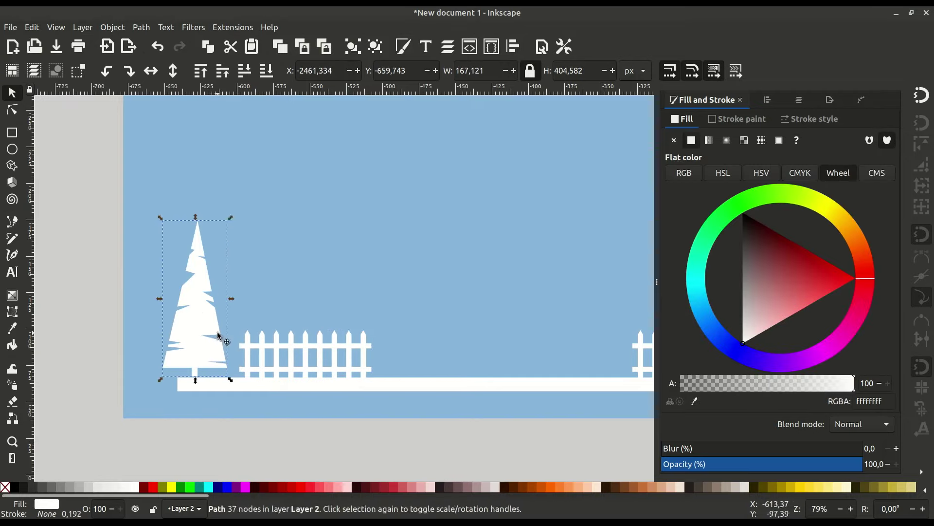
{"action": "left_click_drag", "start_coordinate": [231, 218], "coordinate": [206, 271]}
{"action": "left_click_drag", "start_coordinate": [182, 357], "coordinate": [207, 359]}
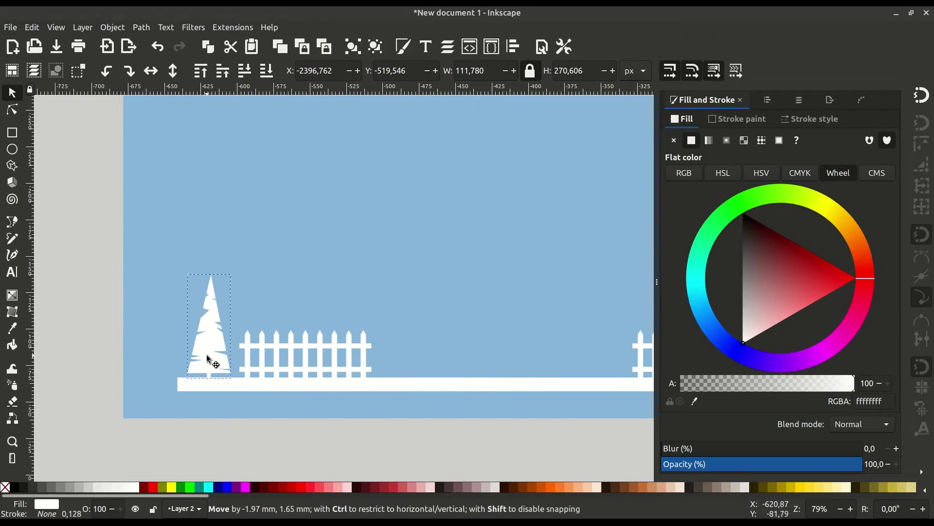
Zoom in on the fence group and duplicate it.
{"action": "right_click", "coordinate": [207, 358]}
{"action": "key", "text": "Escape"}
{"action": "scroll", "coordinate": [311, 394], "scroll_direction": "up", "scroll_amount": 1}
{"action": "left_click", "coordinate": [282, 320]}
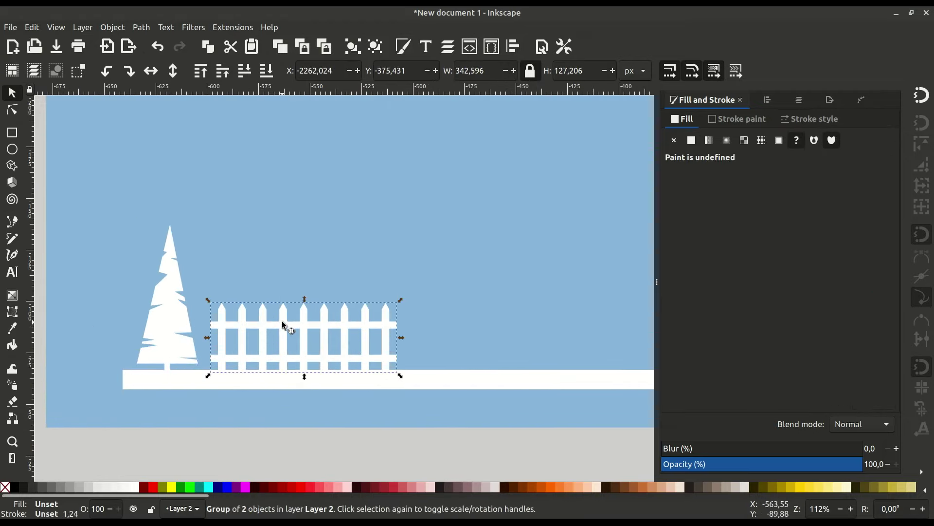
{"action": "right_click", "coordinate": [281, 320]}
{"action": "left_click", "coordinate": [312, 263]}
Fill the fence copy black and nudge it slightly offset with arrow keys.
{"action": "left_click", "coordinate": [15, 487]}
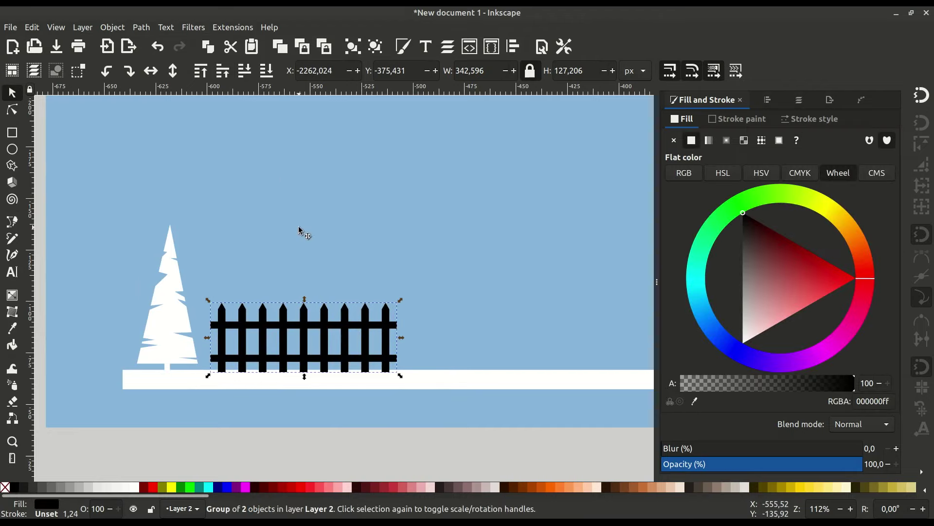
{"action": "key", "text": "Left"}
{"action": "key", "text": "Left"}
{"action": "key", "text": "Up"}
{"action": "key", "text": "Left"}
{"action": "key", "text": "Down"}
{"action": "key", "text": "Down"}
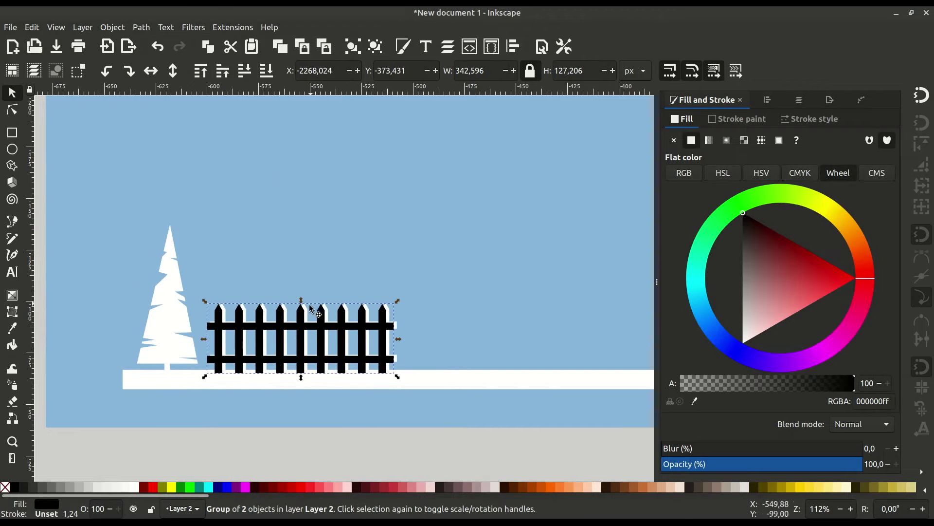
Blur the black copy into a soft shadow and lower its opacity.
{"action": "left_click_drag", "start_coordinate": [704, 448], "coordinate": [708, 448]}
{"action": "scroll", "coordinate": [266, 351], "scroll_direction": "up", "scroll_amount": 1, "text": "ctrl"}
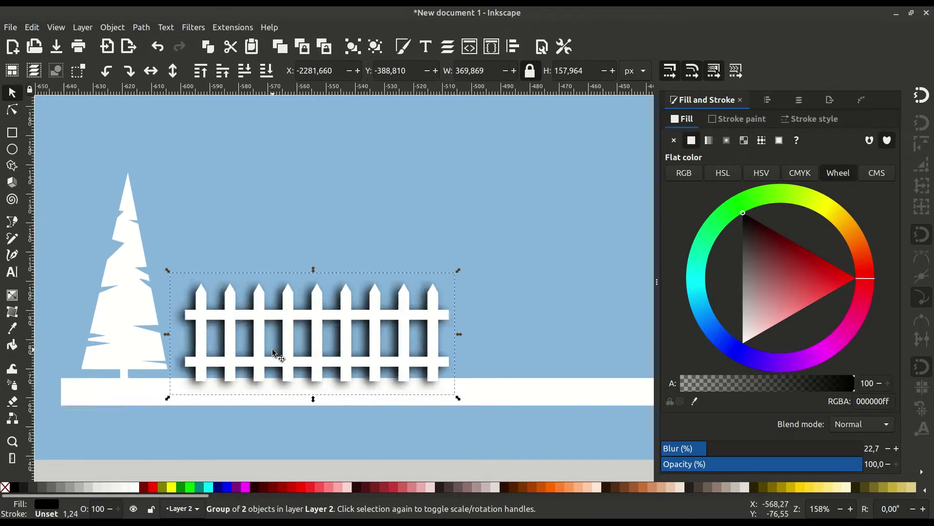
{"action": "scroll", "coordinate": [266, 352], "scroll_direction": "up", "scroll_amount": 1, "text": "ctrl"}
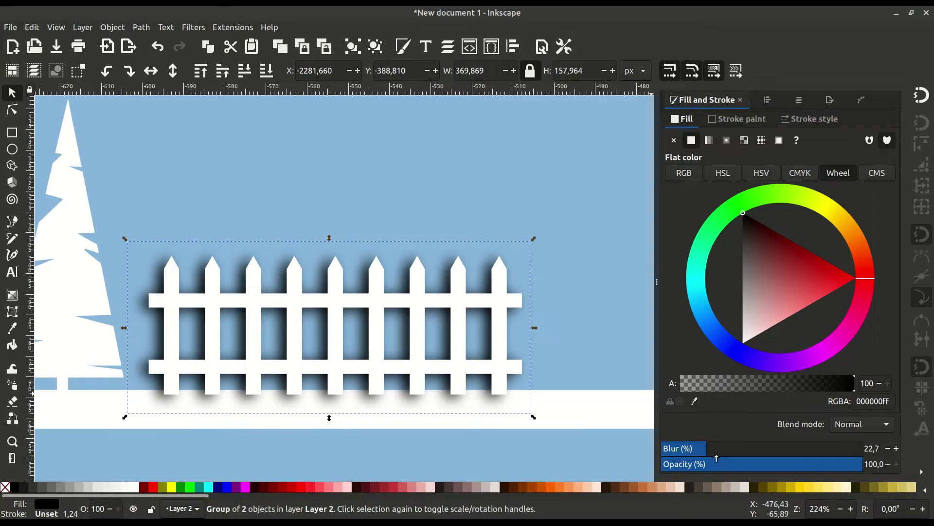
{"action": "left_click_drag", "start_coordinate": [717, 453], "coordinate": [700, 450]}
{"action": "left_click", "coordinate": [811, 461]}
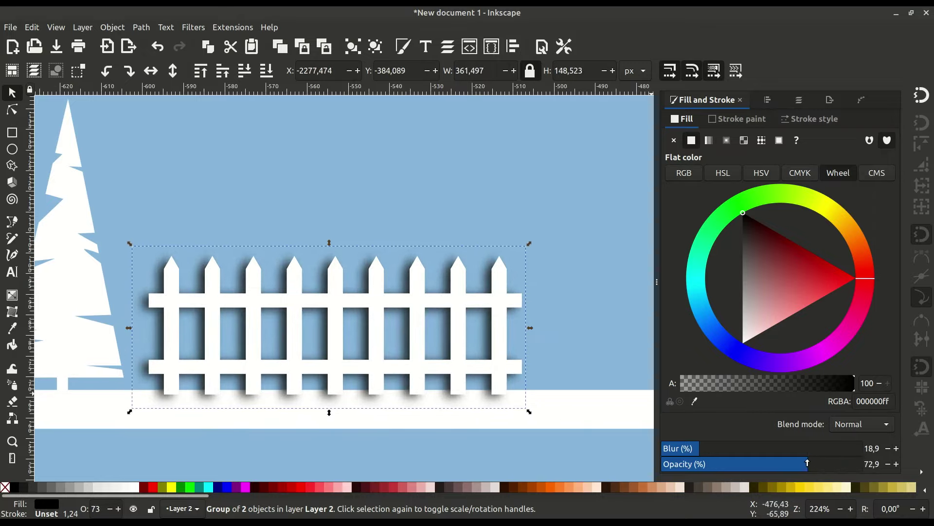
Group the fence with its shadow, ready for duplicating.
{"action": "scroll", "coordinate": [513, 444], "scroll_direction": "down", "scroll_amount": 1}
{"action": "left_click", "coordinate": [363, 270], "text": "shift"}
{"action": "right_click", "coordinate": [363, 270]}
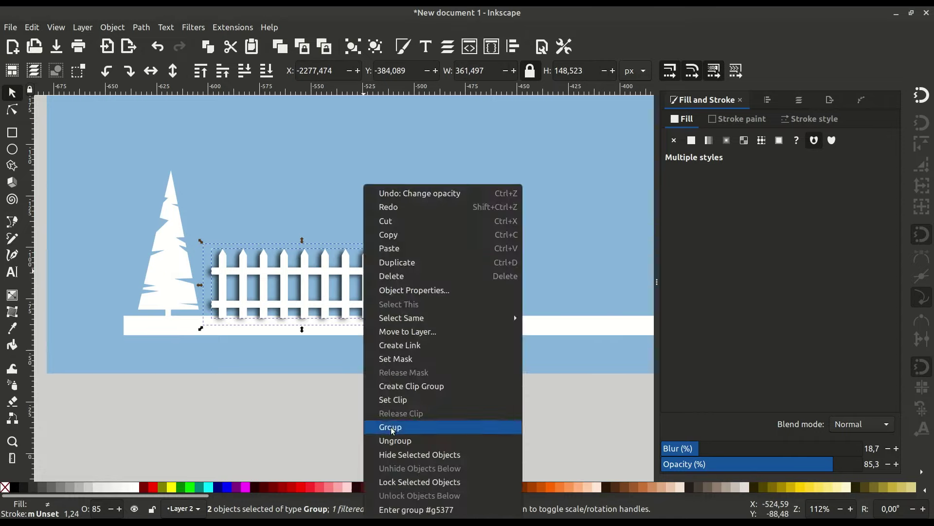
{"action": "left_click", "coordinate": [389, 426]}
{"action": "right_click", "coordinate": [321, 268]}
Duplicate the shadowed fence and move the copy right along the ground strip.
{"action": "left_click", "coordinate": [343, 268]}
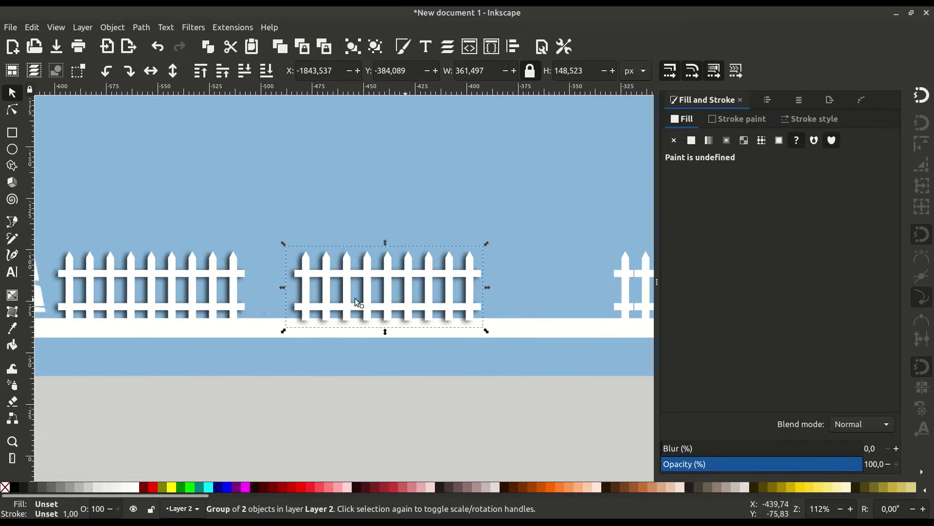
{"action": "left_click_drag", "start_coordinate": [354, 298], "coordinate": [457, 280]}
{"action": "left_click", "coordinate": [271, 277]}
{"action": "left_click_drag", "start_coordinate": [269, 272], "coordinate": [440, 274]}
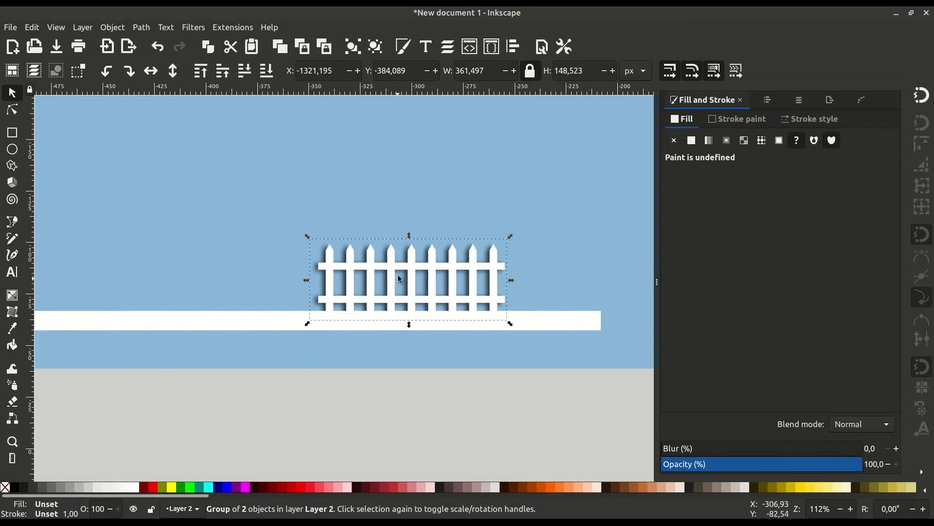
{"action": "scroll", "coordinate": [310, 270], "scroll_direction": "left", "scroll_amount": 10}
{"action": "scroll", "coordinate": [310, 269], "scroll_direction": "left", "scroll_amount": 5}
Give the white tree a blurred, semi-transparent black shadow behind it and group them.
{"action": "left_click", "coordinate": [292, 267]}
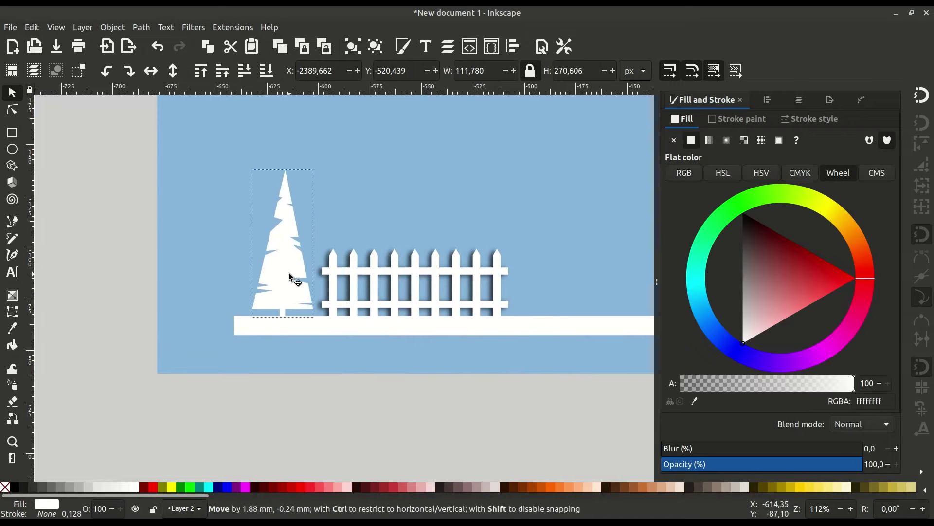
{"action": "right_click", "coordinate": [289, 197]}
{"action": "left_click", "coordinate": [326, 273]}
{"action": "left_click", "coordinate": [14, 487]}
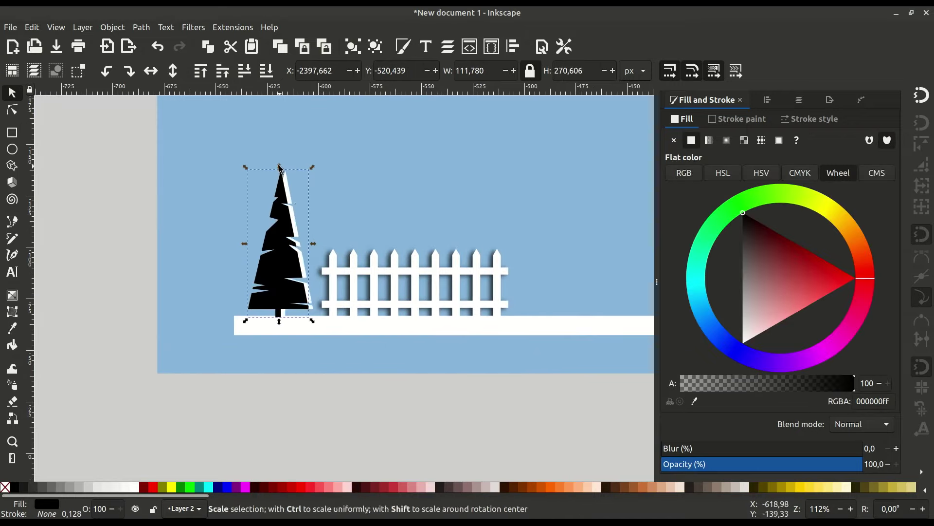
{"action": "left_click", "coordinate": [706, 448]}
{"action": "left_click", "coordinate": [801, 464]}
{"action": "key", "text": "Page_Down"}
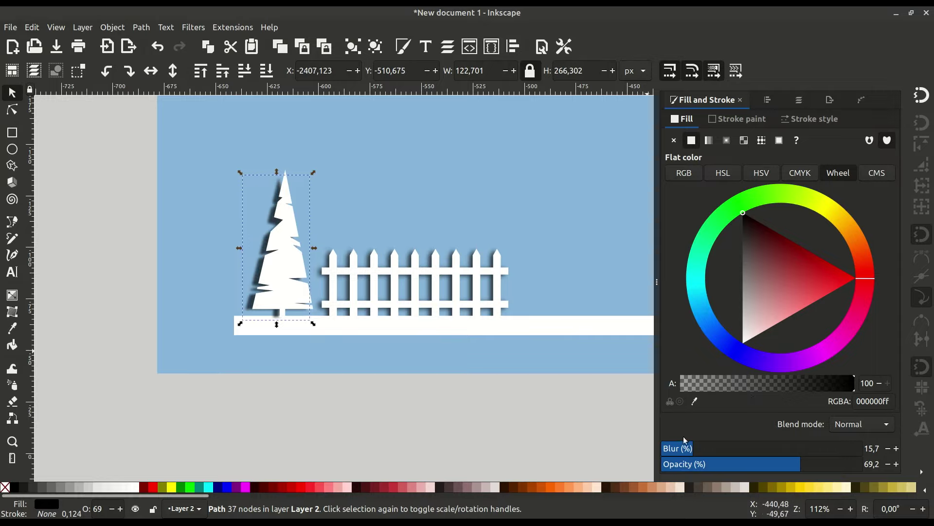
{"action": "left_click", "coordinate": [285, 248], "text": "shift"}
{"action": "right_click", "coordinate": [278, 277]}
{"action": "left_click", "coordinate": [304, 454]}
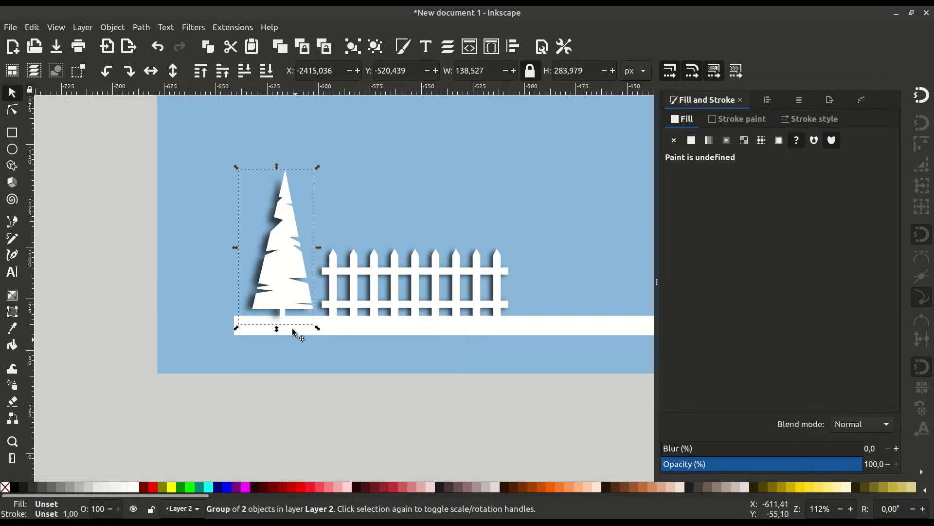
Place a copy of the shadowed tree left of the second fence, enlarged to about 116%.
{"action": "right_click", "coordinate": [291, 284]}
{"action": "key", "text": "Escape"}
{"action": "left_click_drag", "start_coordinate": [291, 285], "coordinate": [251, 285]}
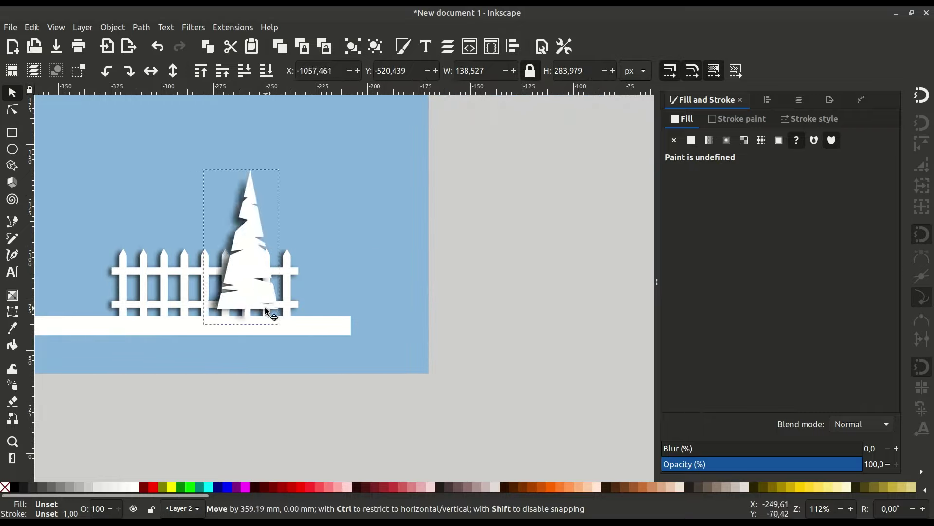
{"action": "left_click_drag", "start_coordinate": [251, 243], "coordinate": [119, 245]}
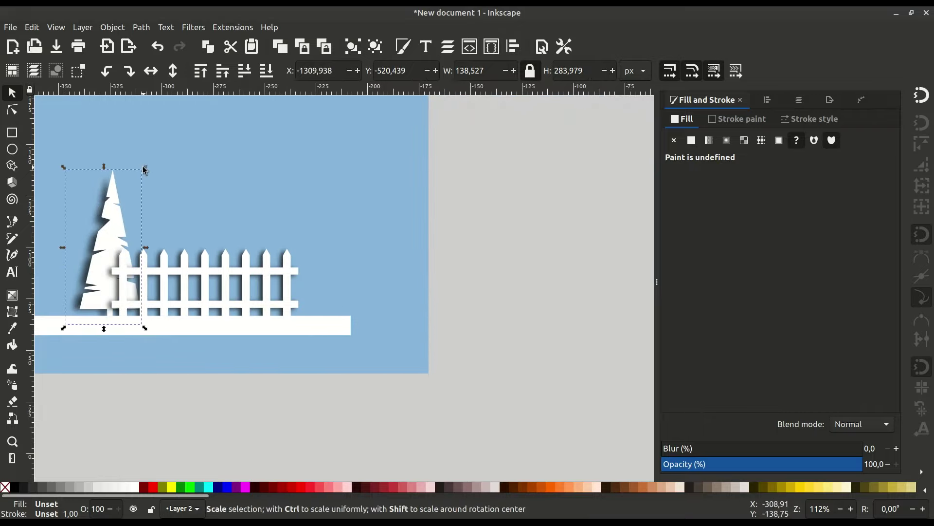
{"action": "left_click_drag", "start_coordinate": [143, 167], "coordinate": [155, 145]}
Move the small tree to stand right of the first fence.
{"action": "left_click", "coordinate": [444, 324]}
{"action": "key", "text": "5"}
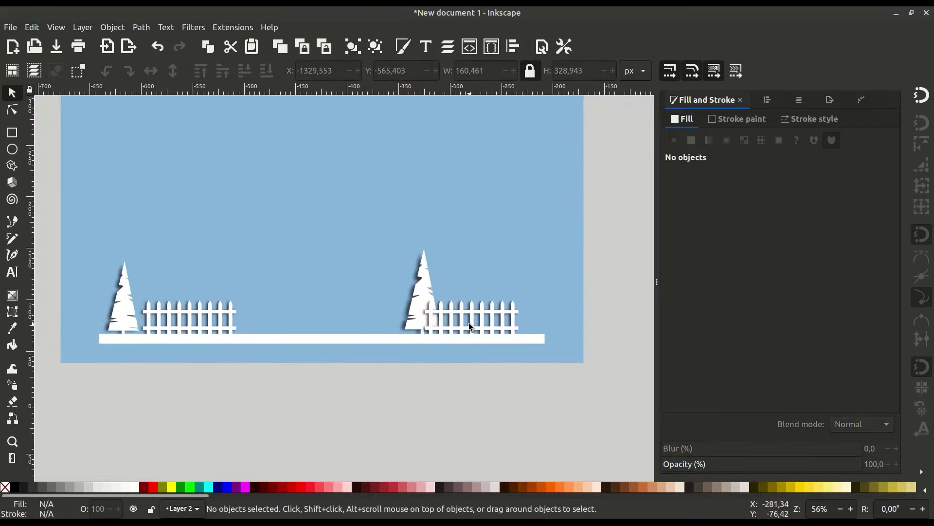
{"action": "scroll", "coordinate": [256, 289], "scroll_direction": "up", "scroll_amount": 1}
{"action": "left_click", "coordinate": [212, 292]}
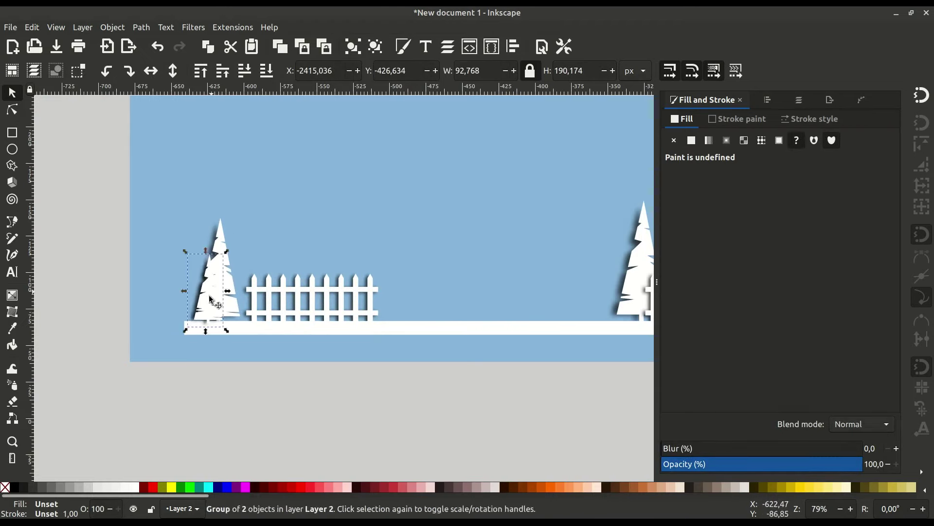
{"action": "left_click_drag", "start_coordinate": [209, 295], "coordinate": [395, 296]}
{"action": "left_click", "coordinate": [443, 314]}
{"action": "key", "text": "5"}
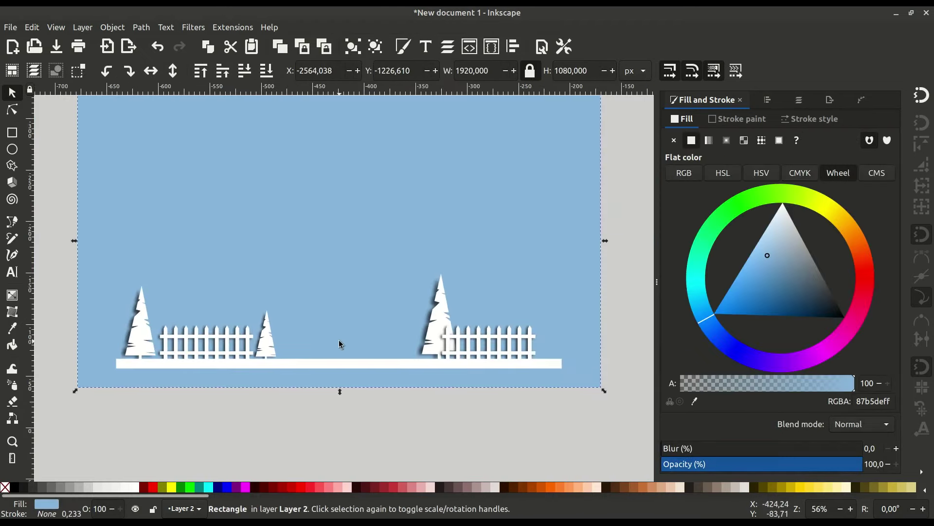
{"action": "scroll", "coordinate": [125, 262], "scroll_direction": "down", "scroll_amount": 1}
Draw the closed trunk outline rising from the ground with the Bezier tool.
{"action": "left_click", "coordinate": [12, 222]}
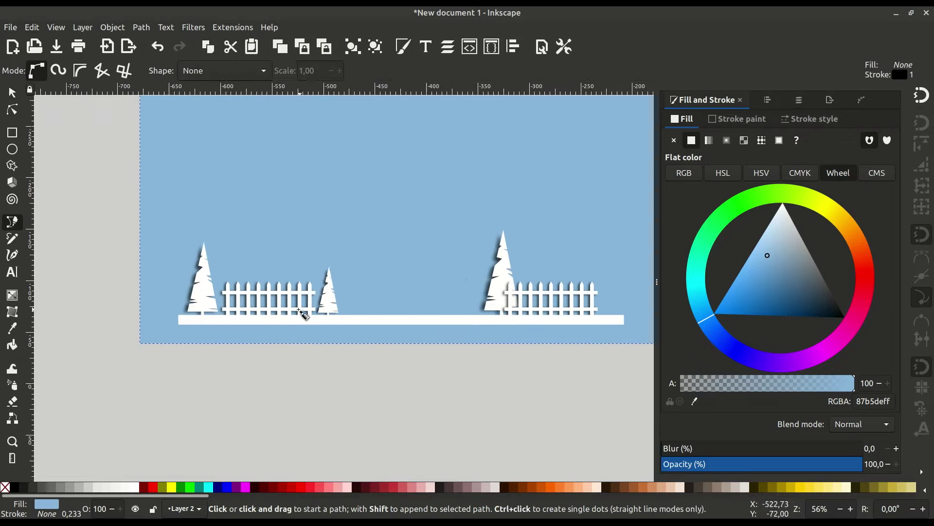
{"action": "scroll", "coordinate": [303, 313], "scroll_direction": "up", "scroll_amount": 1}
{"action": "left_click", "coordinate": [312, 343]}
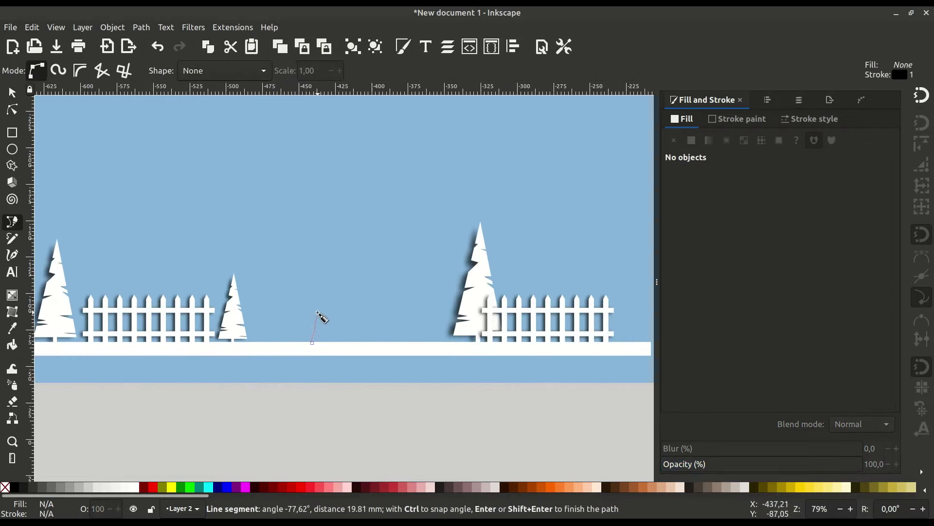
{"action": "left_click", "coordinate": [314, 235]}
{"action": "scroll", "coordinate": [317, 227], "scroll_direction": "up", "scroll_amount": 2}
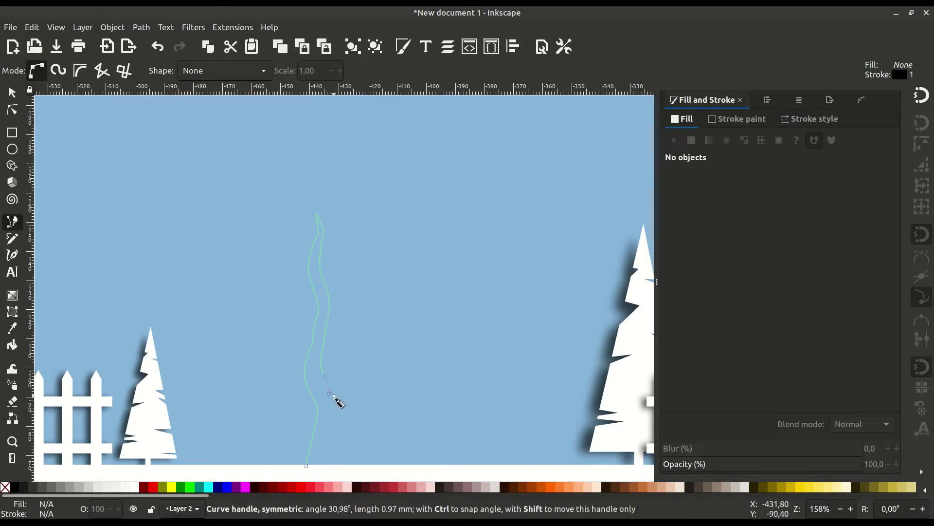
{"action": "left_click", "coordinate": [342, 468]}
{"action": "left_click", "coordinate": [306, 466]}
{"action": "scroll", "coordinate": [347, 364], "scroll_direction": "down", "scroll_amount": 2}
Draw two closed branch outlines off the trunk, including an upper branch.
{"action": "left_click", "coordinate": [339, 351]}
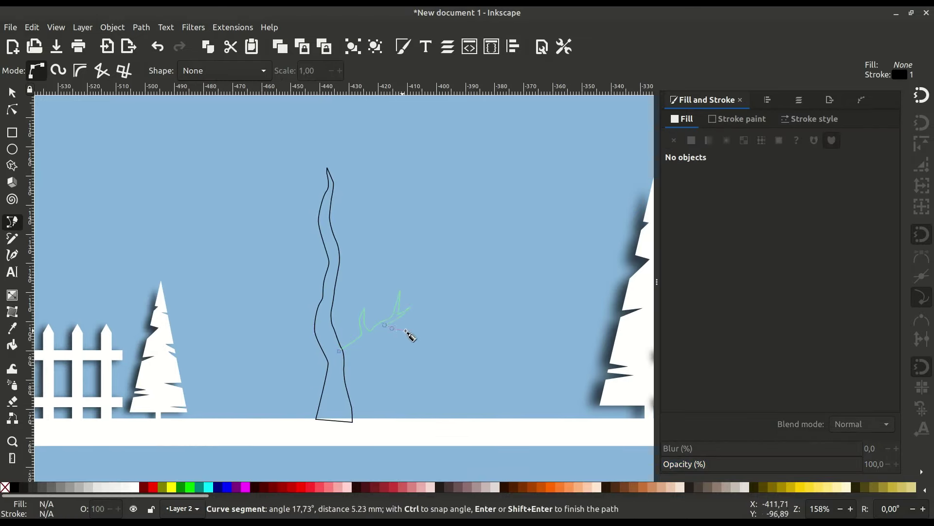
{"action": "left_click", "coordinate": [339, 351]}
{"action": "scroll", "coordinate": [340, 352], "scroll_direction": "up", "scroll_amount": 1}
{"action": "left_click", "coordinate": [309, 327]}
{"action": "left_click", "coordinate": [249, 284]}
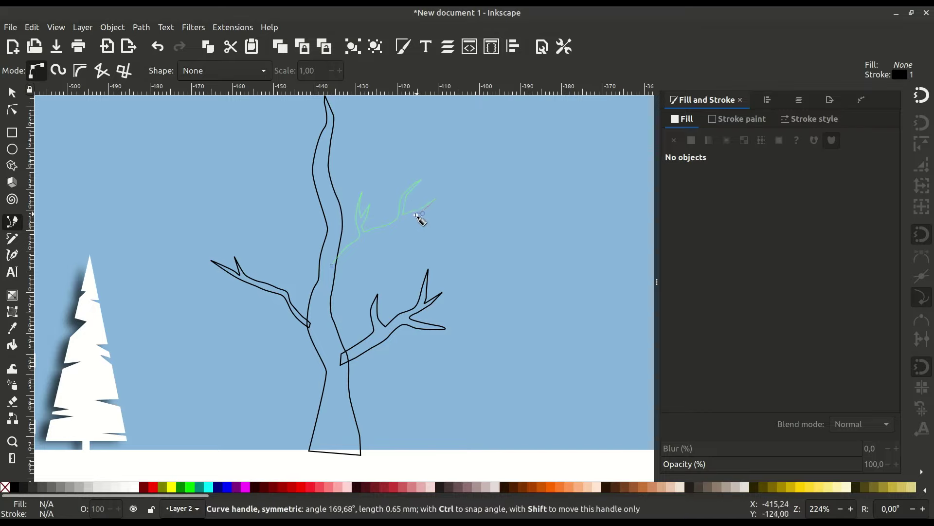
{"action": "left_click", "coordinate": [332, 266]}
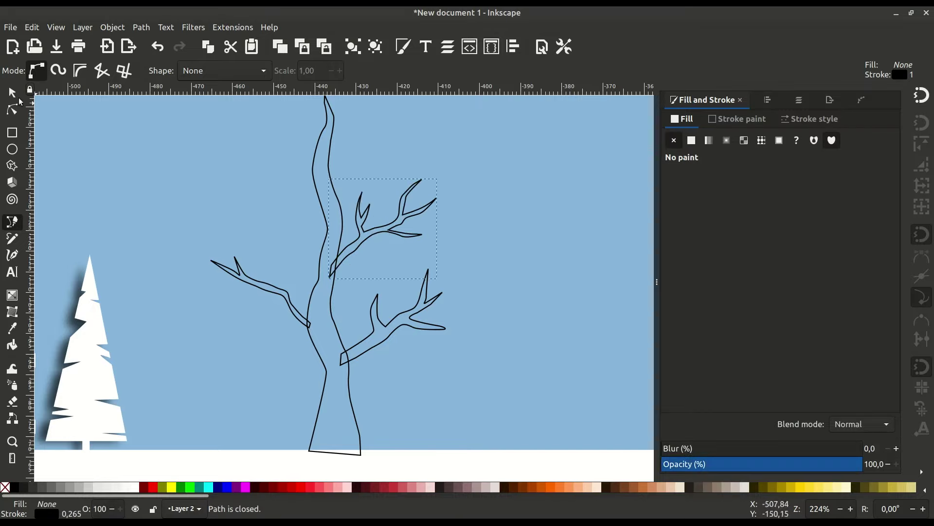
Mirror the branch horizontally and move it to the trunk's left side.
{"action": "key", "text": "s"}
{"action": "left_click", "coordinate": [173, 71]}
{"action": "key", "text": "h"}
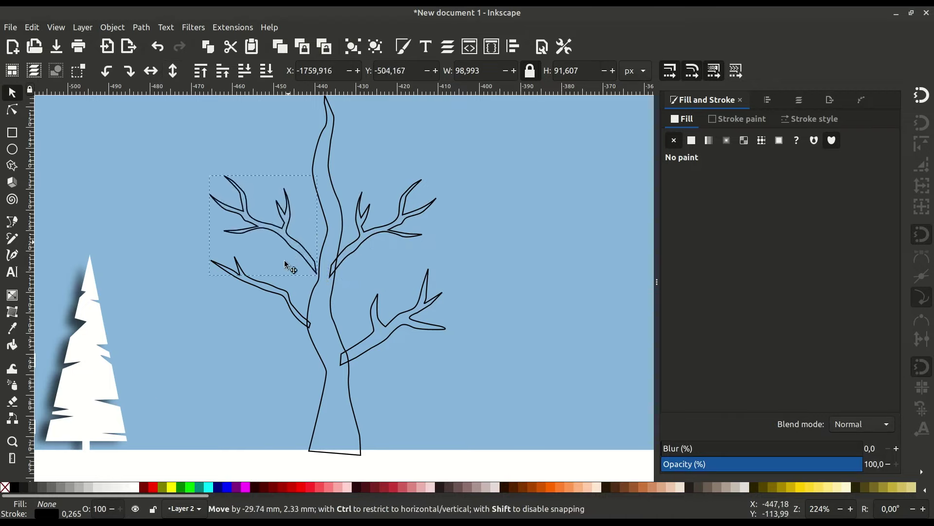
{"action": "mouse_move", "coordinate": [437, 280]}
{"action": "left_mouse_down"}
{"action": "mouse_move", "coordinate": [326, 380]}
{"action": "mouse_move", "coordinate": [298, 333]}
{"action": "left_mouse_up"}
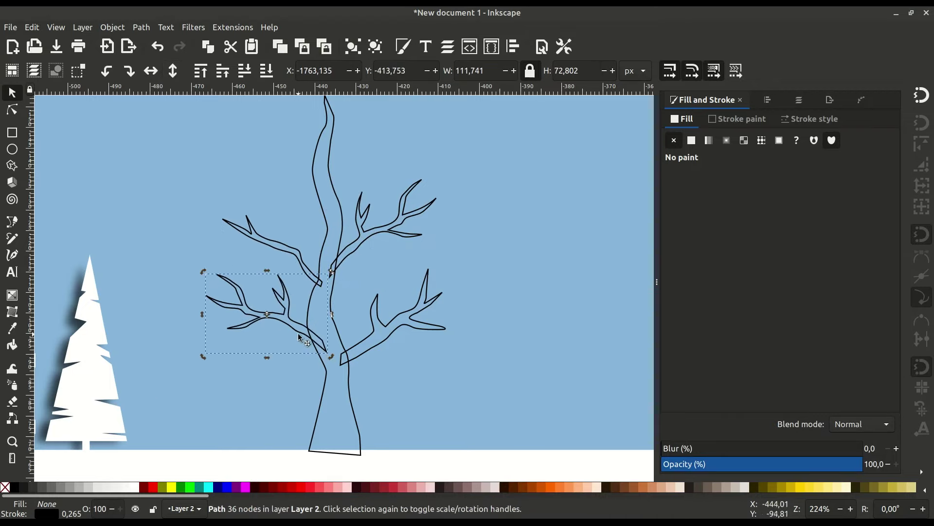
{"action": "scroll", "coordinate": [305, 292], "scroll_direction": "up", "scroll_amount": 3}
Draw a new upper-left branch and reshape its curve and trunk-joining node.
{"action": "key", "text": "b"}
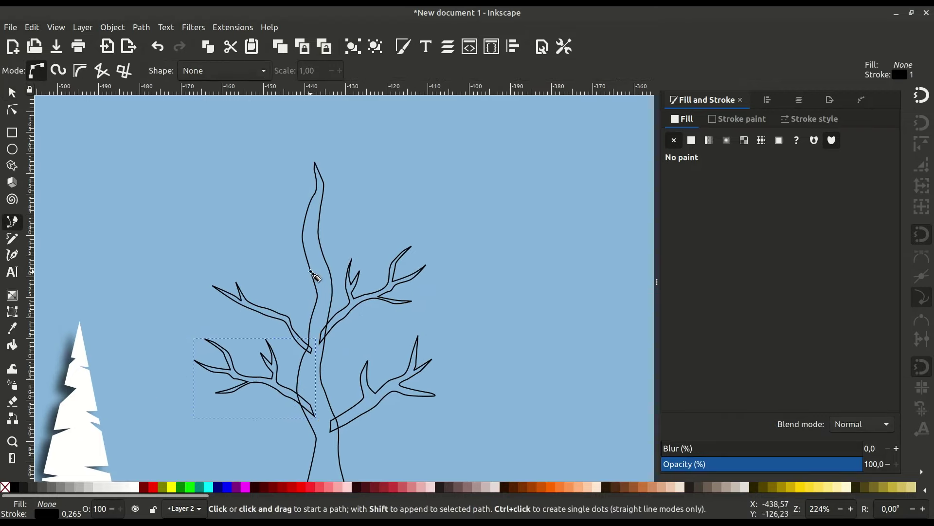
{"action": "left_click_drag", "start_coordinate": [312, 273], "coordinate": [278, 268]}
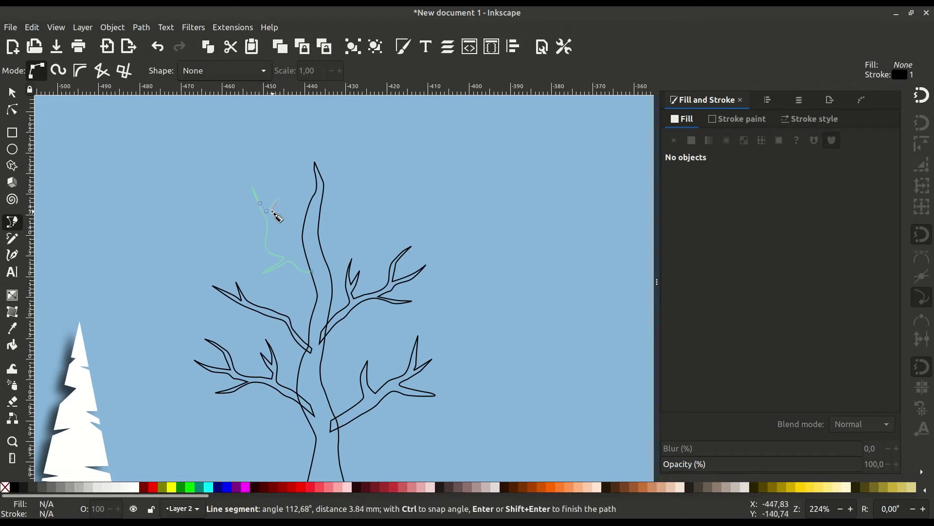
{"action": "left_click", "coordinate": [312, 271]}
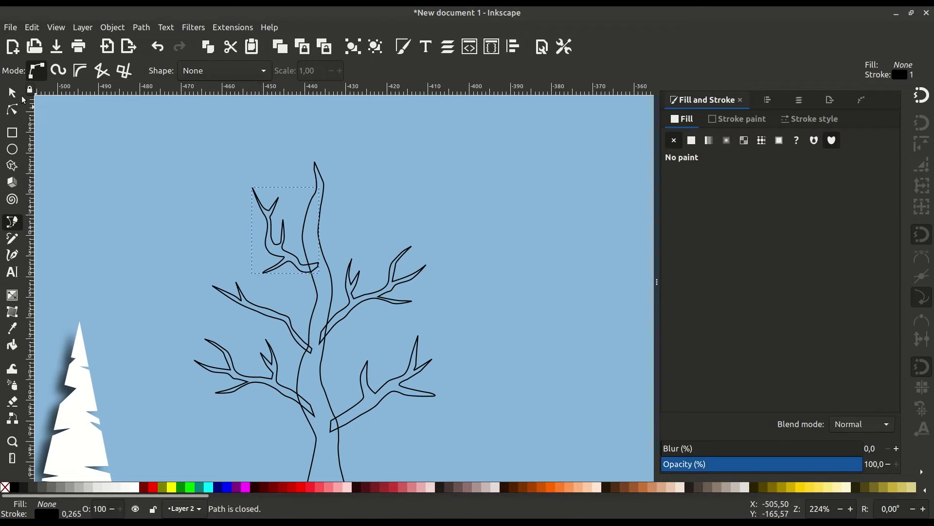
{"action": "key", "text": "s"}
{"action": "scroll", "coordinate": [284, 227], "scroll_direction": "up", "scroll_amount": 3}
{"action": "key", "text": "n"}
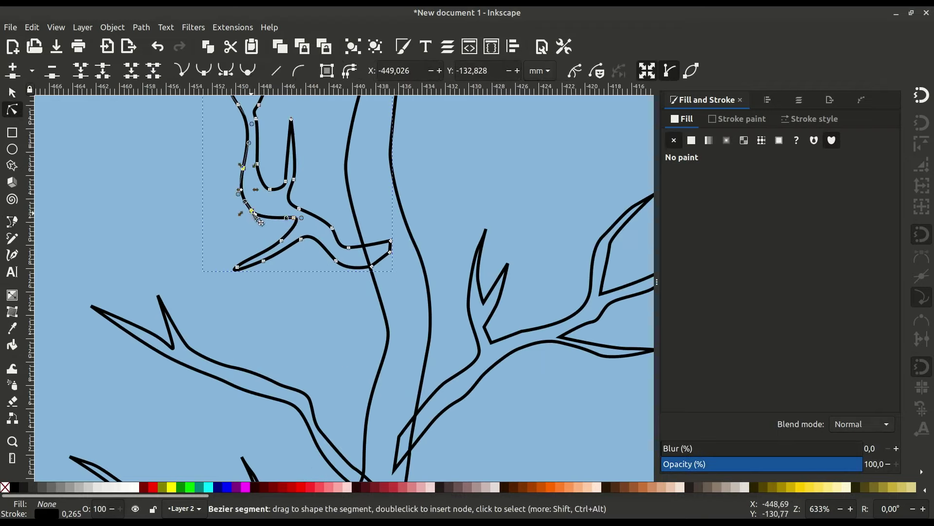
{"action": "left_click_drag", "start_coordinate": [261, 222], "coordinate": [264, 229]}
{"action": "left_click_drag", "start_coordinate": [336, 260], "coordinate": [335, 255]}
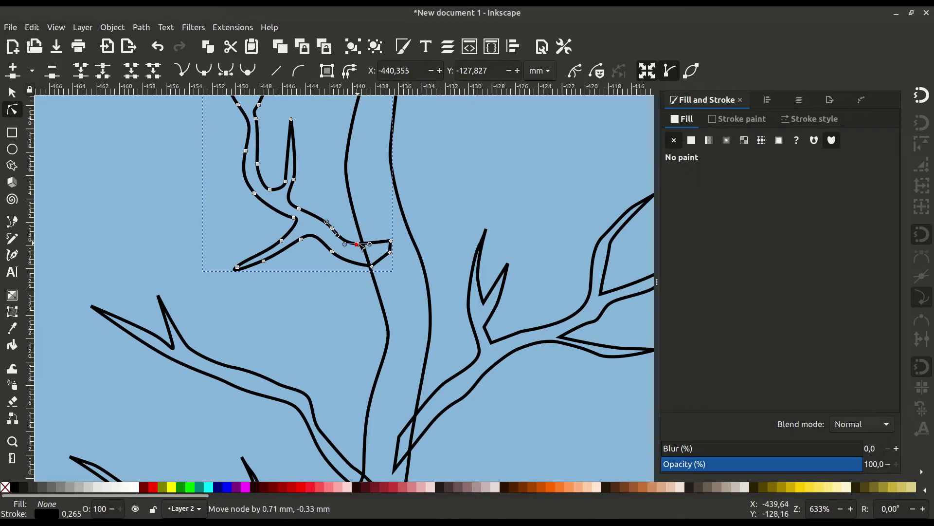
Draw the last branch outline on the trunk.
{"action": "key", "text": "s"}
{"action": "scroll", "coordinate": [287, 294], "scroll_direction": "down", "scroll_amount": 3}
{"action": "key", "text": "b"}
{"action": "scroll", "coordinate": [244, 292], "scroll_direction": "up", "scroll_amount": 2}
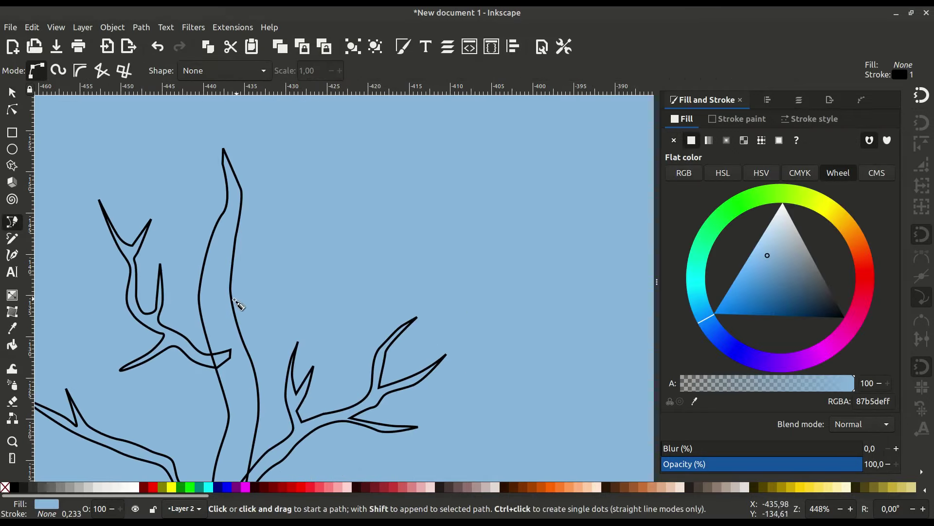
{"action": "left_click", "coordinate": [226, 309]}
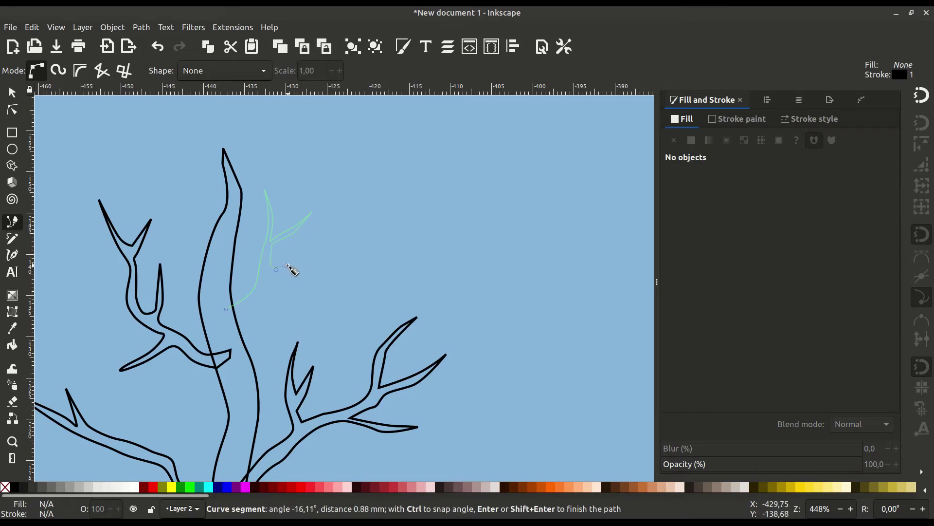
{"action": "left_click", "coordinate": [226, 309]}
Select the branch outlines together with the trunk.
{"action": "scroll", "coordinate": [226, 311], "scroll_direction": "down", "scroll_amount": 2}
{"action": "key", "text": "s"}
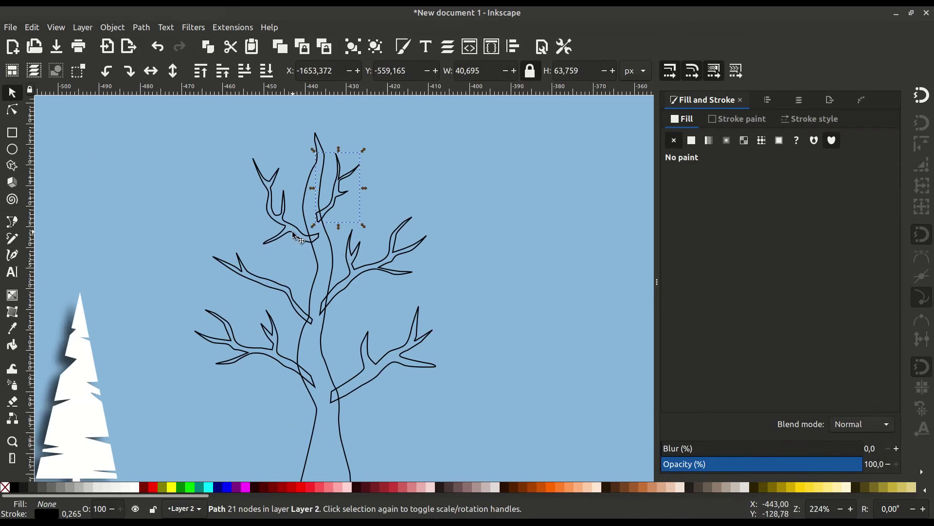
{"action": "left_click", "coordinate": [273, 205], "text": "shift"}
{"action": "left_click", "coordinate": [287, 292], "text": "shift"}
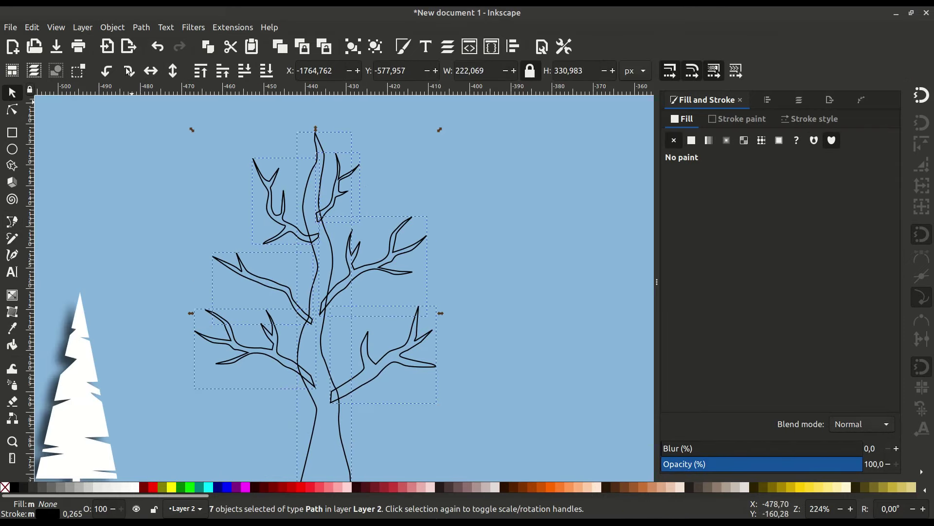
Union the tree outlines into one white path with no stroke.
{"action": "key", "text": "ctrl+plus"}
{"action": "left_click", "coordinate": [5, 487], "text": "shift"}
{"action": "left_click", "coordinate": [134, 486]}
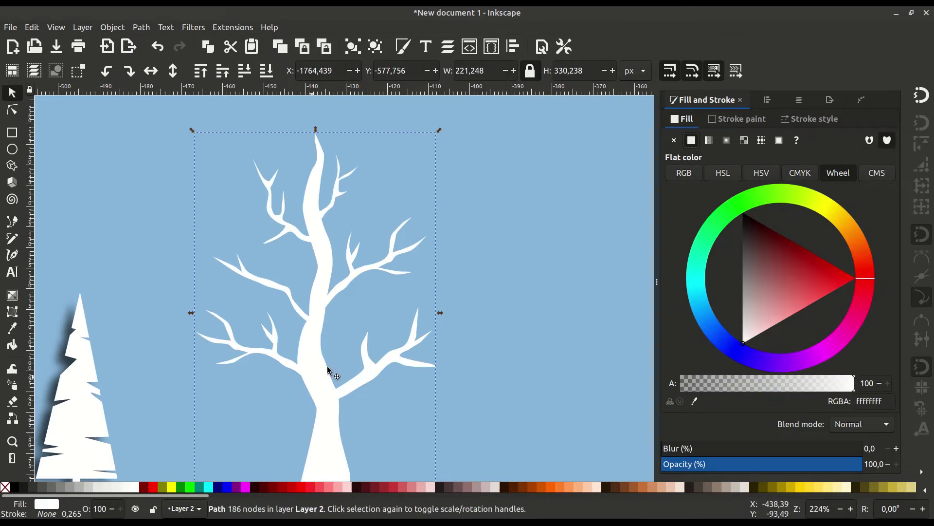
Scale the tree and stand it behind the left fence; shift the right fir further right.
{"action": "left_click_drag", "start_coordinate": [440, 130], "coordinate": [381, 223]}
{"action": "scroll", "coordinate": [431, 265], "scroll_direction": "down", "scroll_amount": 2}
{"action": "left_click_drag", "start_coordinate": [521, 375], "coordinate": [239, 379]}
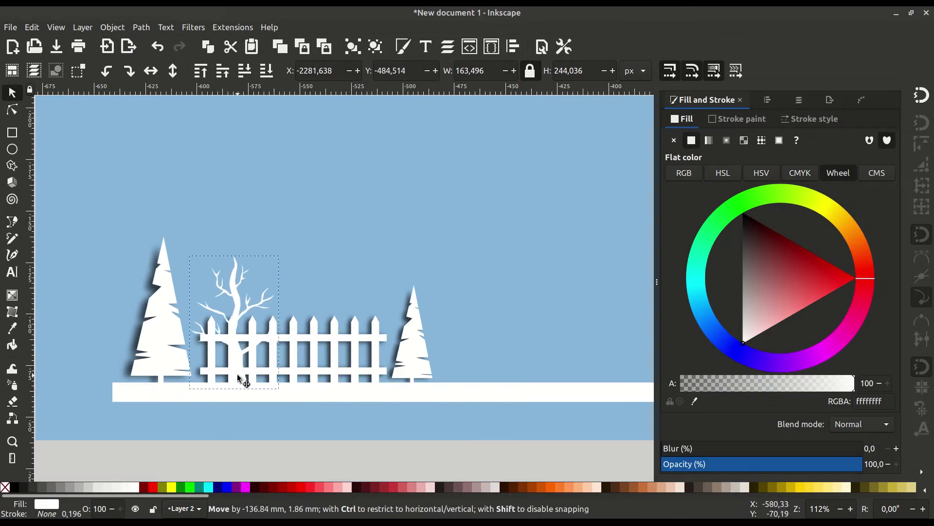
{"action": "left_click_drag", "start_coordinate": [279, 255], "coordinate": [314, 162]}
{"action": "left_click_drag", "start_coordinate": [256, 337], "coordinate": [229, 345]}
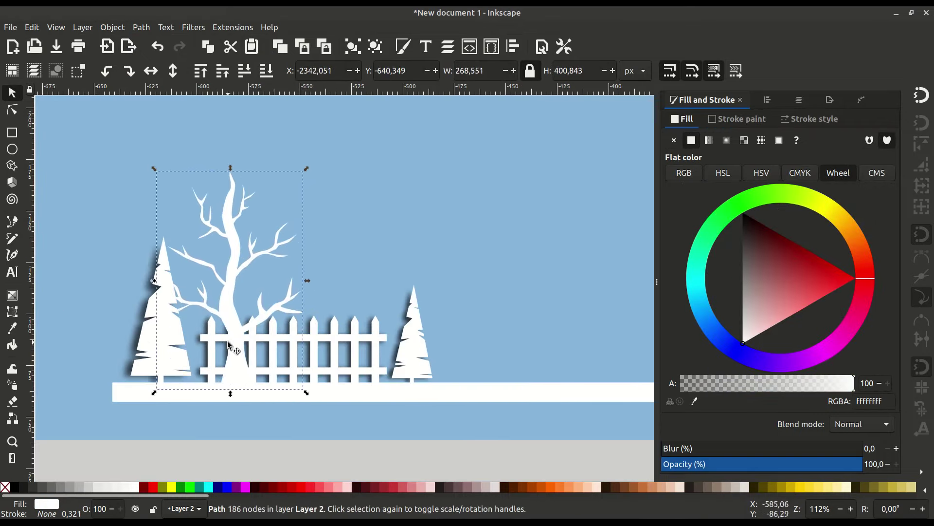
{"action": "mouse_move", "coordinate": [416, 352]}
{"action": "left_mouse_down"}
{"action": "mouse_move", "coordinate": [445, 354]}
{"action": "mouse_move", "coordinate": [434, 330]}
{"action": "left_mouse_up"}
{"action": "scroll", "coordinate": [341, 365], "scroll_direction": "down", "scroll_amount": 3}
Slim the tree's trunk by dragging its edge nodes inward.
{"action": "left_click", "coordinate": [418, 331]}
{"action": "scroll", "coordinate": [232, 315], "scroll_direction": "up", "scroll_amount": 1}
{"action": "scroll", "coordinate": [285, 309], "scroll_direction": "up", "scroll_amount": 1}
{"action": "left_click", "coordinate": [285, 308]}
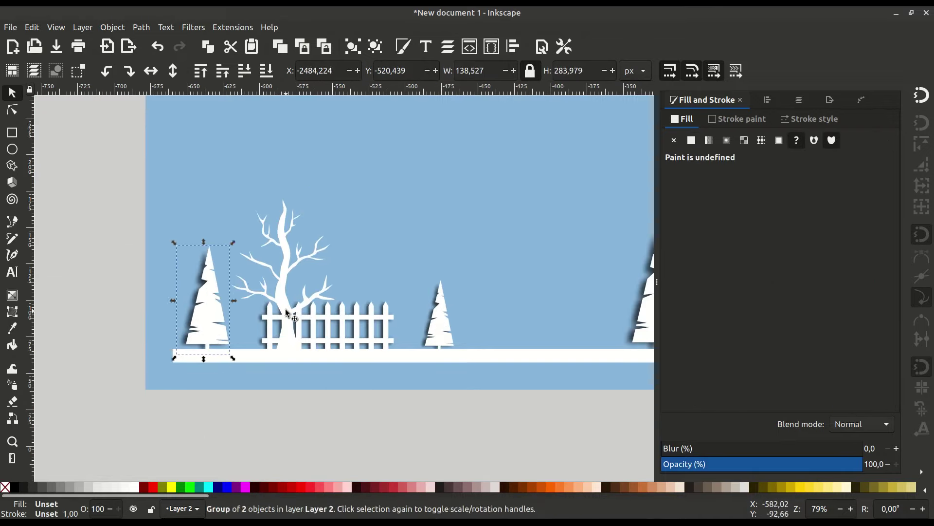
{"action": "double_click", "coordinate": [272, 309]}
{"action": "scroll", "coordinate": [273, 307], "scroll_direction": "up", "scroll_amount": 5}
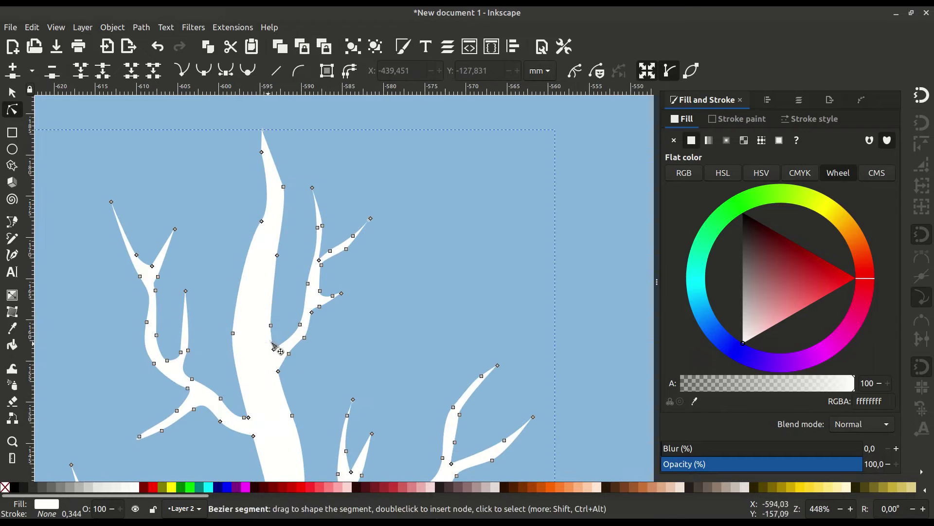
{"action": "left_click_drag", "start_coordinate": [270, 325], "coordinate": [260, 324]}
{"action": "left_click_drag", "start_coordinate": [277, 255], "coordinate": [266, 253]}
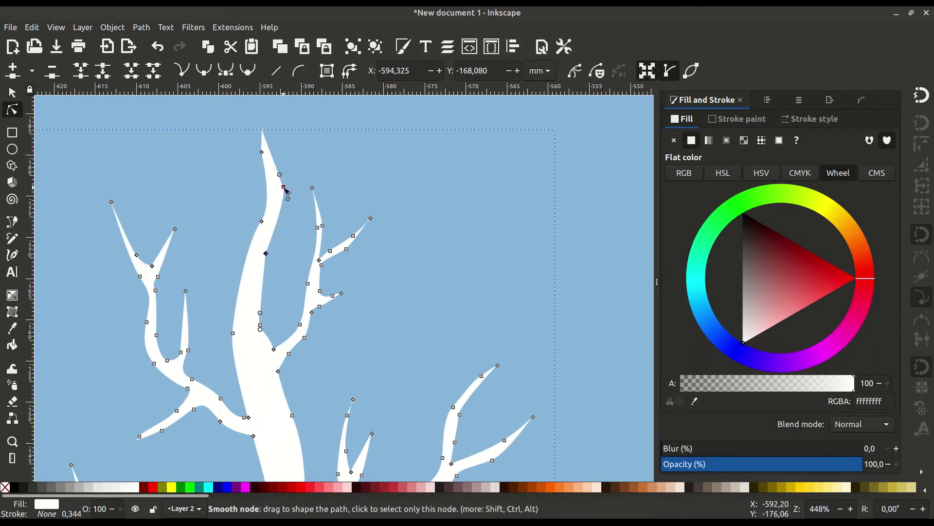
{"action": "left_click_drag", "start_coordinate": [232, 335], "coordinate": [283, 345]}
{"action": "scroll", "coordinate": [241, 333], "scroll_direction": "down", "scroll_amount": 4}
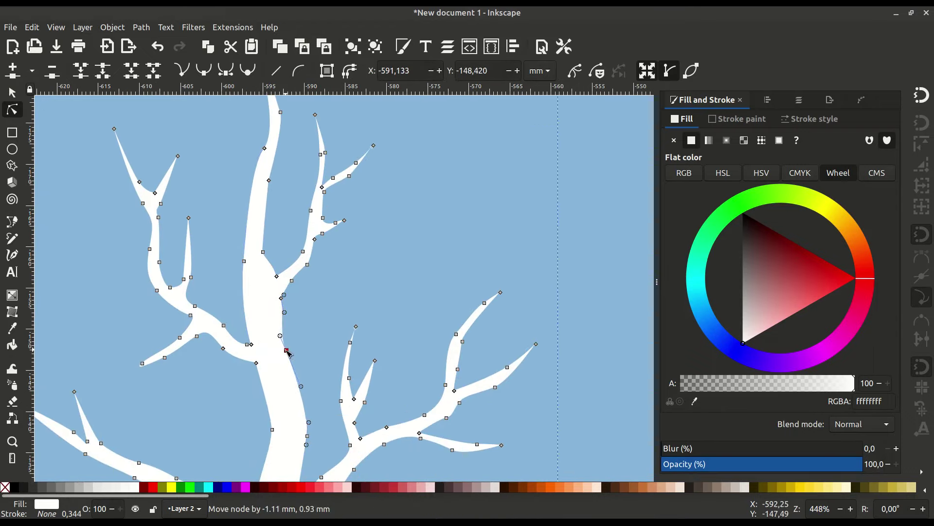
{"action": "left_click", "coordinate": [314, 344]}
Duplicate the tree as a black copy, slightly offset and shortened.
{"action": "key", "text": "5"}
{"action": "key", "text": "s"}
{"action": "right_click", "coordinate": [220, 197]}
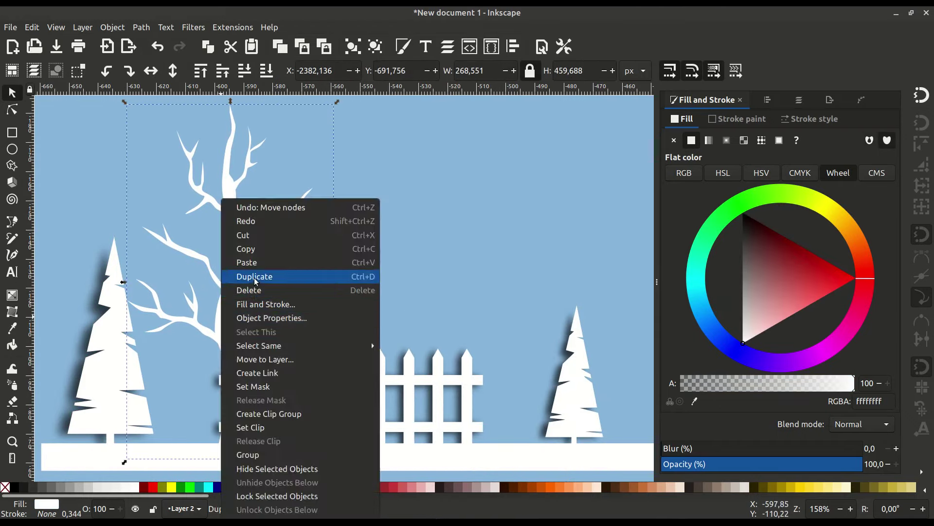
{"action": "key", "text": "Escape"}
{"action": "left_click", "coordinate": [11, 491]}
{"action": "key", "text": "Left"}
{"action": "key", "text": "Left"}
{"action": "key", "text": "Left"}
{"action": "scroll", "coordinate": [341, 287], "scroll_direction": "up", "scroll_amount": 1}
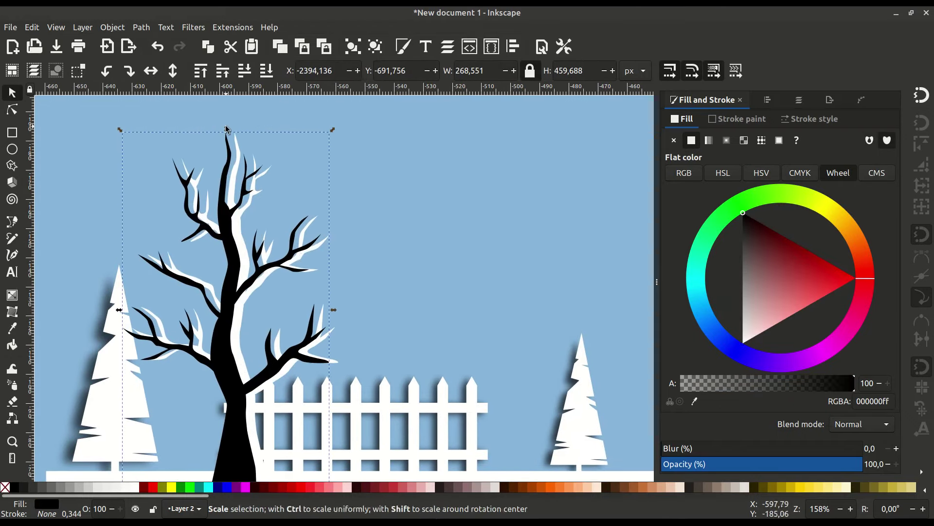
{"action": "left_click_drag", "start_coordinate": [226, 130], "coordinate": [226, 141]}
Blur the black copy, lower its opacity, send it behind, and group it with the tree.
{"action": "left_click_drag", "start_coordinate": [684, 449], "coordinate": [695, 448]}
{"action": "left_click", "coordinate": [795, 465]}
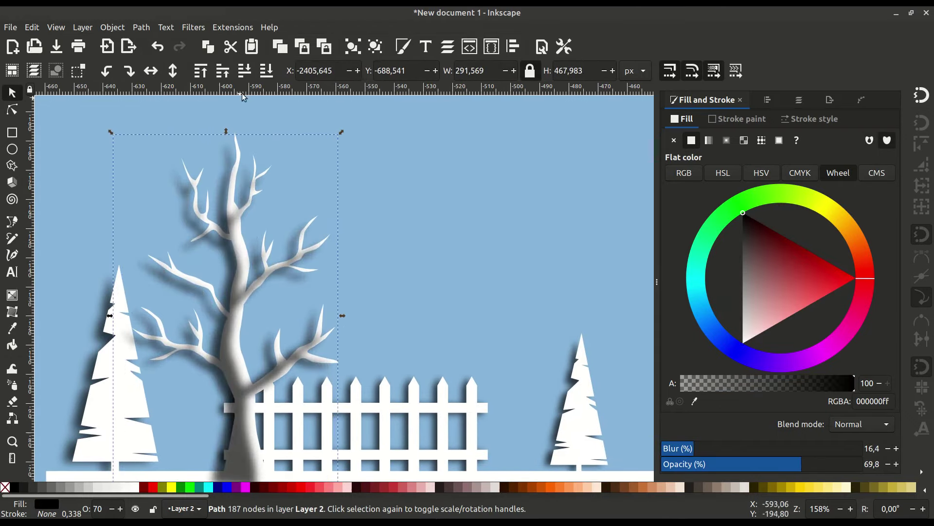
{"action": "key", "text": "Page_Down"}
{"action": "key", "text": "minus"}
{"action": "key", "text": "minus"}
{"action": "left_click", "coordinate": [251, 316], "text": "shift"}
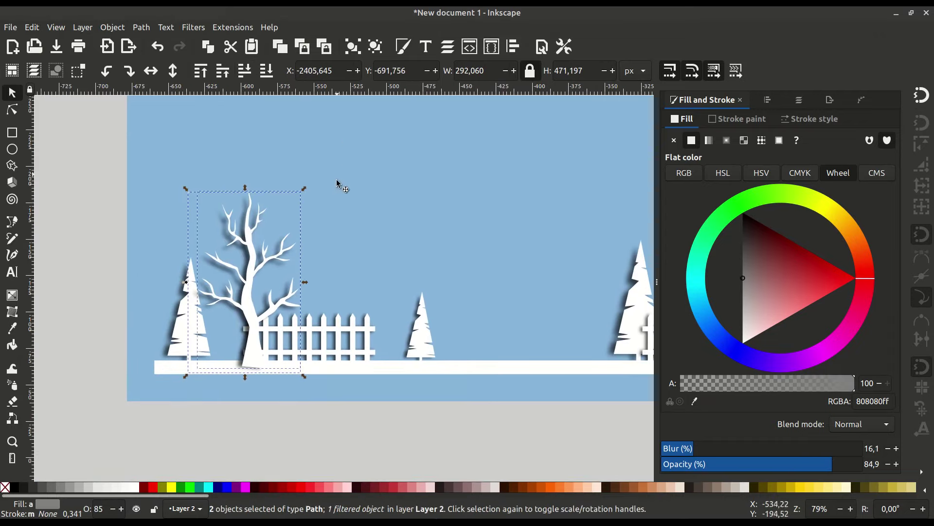
{"action": "key", "text": "ctrl+g"}
{"action": "left_click_drag", "start_coordinate": [257, 269], "coordinate": [238, 272]}
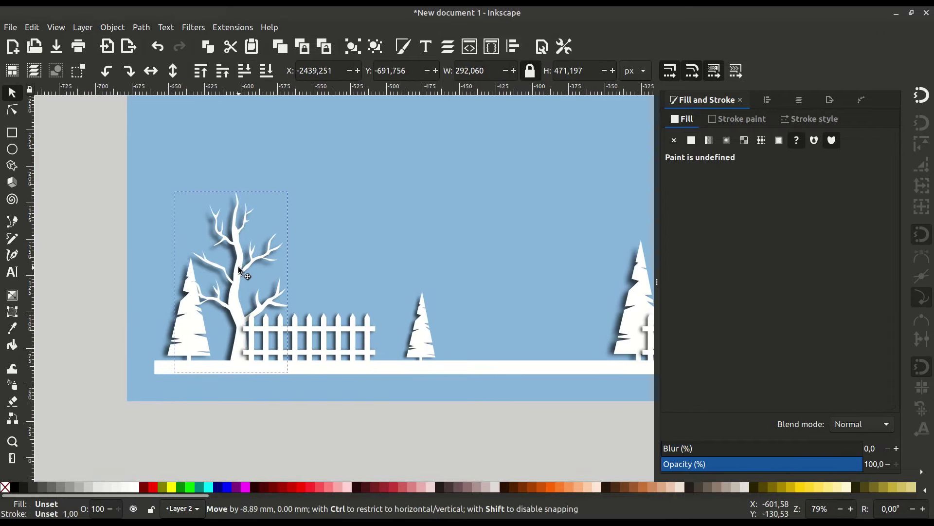
{"action": "scroll", "coordinate": [238, 271], "scroll_direction": "up", "scroll_amount": 1}
{"action": "left_click_drag", "start_coordinate": [170, 361], "coordinate": [174, 364]}
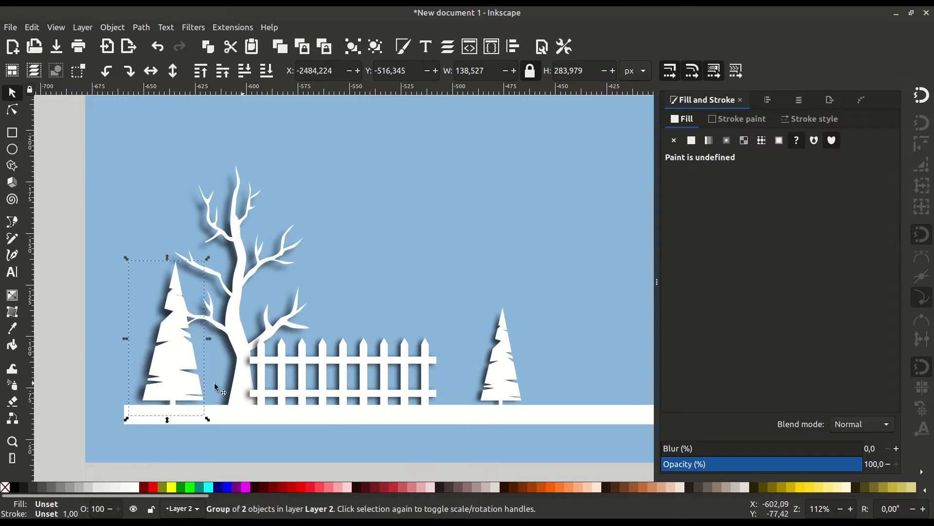
Place a wider, taller copy of the shadowed tree at the fence's right end.
{"action": "right_click", "coordinate": [232, 361]}
{"action": "left_click", "coordinate": [272, 261]}
{"action": "left_click_drag", "start_coordinate": [272, 261], "coordinate": [593, 261]}
{"action": "scroll", "coordinate": [594, 261], "scroll_direction": "right", "scroll_amount": 5}
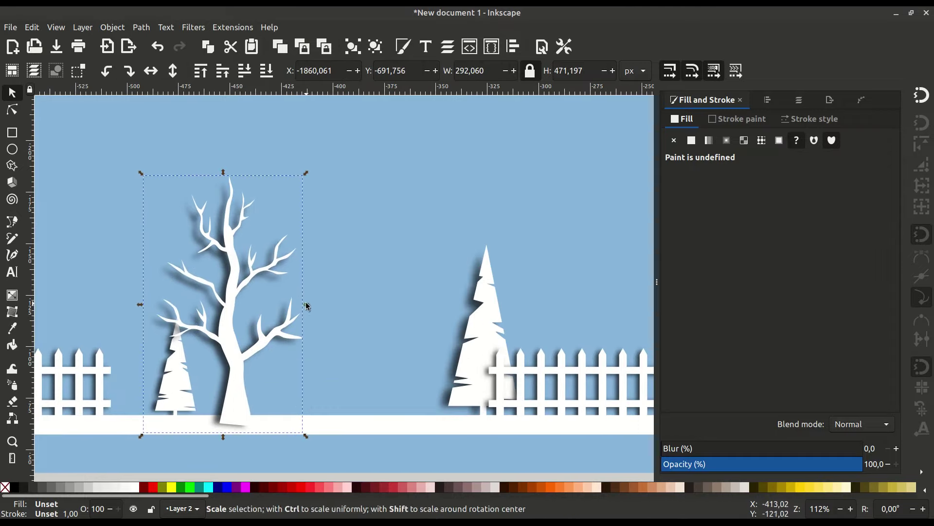
{"action": "left_click_drag", "start_coordinate": [305, 302], "coordinate": [293, 303]}
{"action": "left_click_drag", "start_coordinate": [217, 175], "coordinate": [217, 163]}
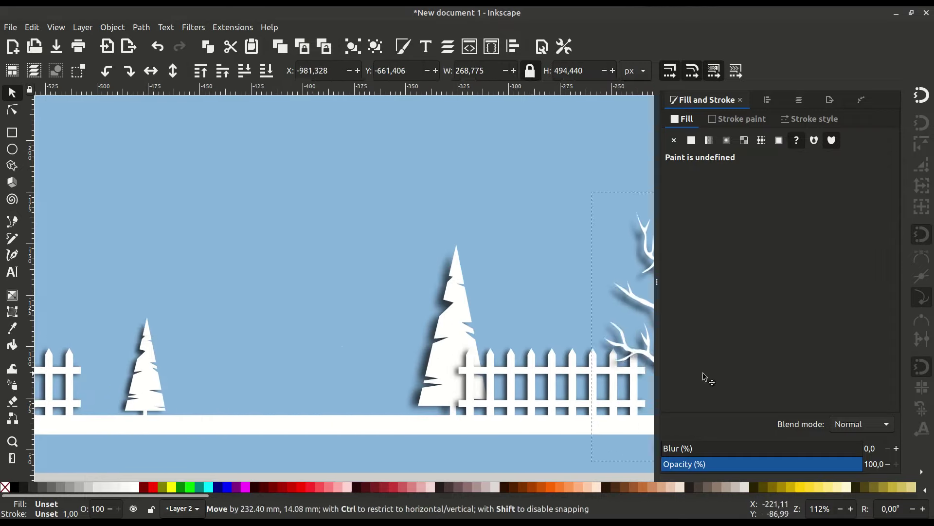
{"action": "mouse_move", "coordinate": [226, 347]}
{"action": "left_mouse_down"}
{"action": "mouse_move", "coordinate": [558, 350]}
{"action": "mouse_move", "coordinate": [549, 348]}
{"action": "left_mouse_up"}
Nudge the right fence section slightly and deselect everything.
{"action": "scroll", "coordinate": [410, 217], "scroll_direction": "right", "scroll_amount": 5}
{"action": "left_click", "coordinate": [387, 358]}
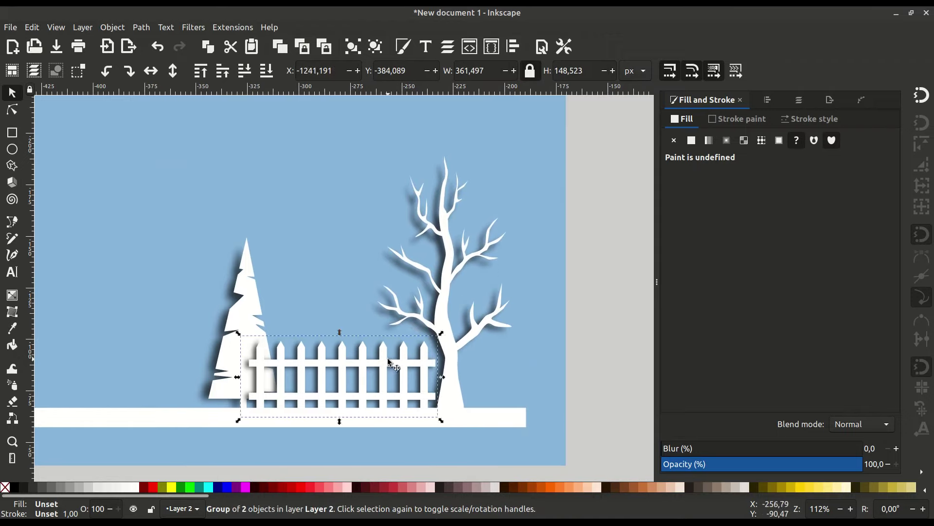
{"action": "left_click_drag", "start_coordinate": [388, 357], "coordinate": [392, 358]}
{"action": "left_click", "coordinate": [608, 397]}
{"action": "scroll", "coordinate": [540, 357], "scroll_direction": "up", "scroll_amount": 1}
{"action": "scroll", "coordinate": [560, 360], "scroll_direction": "left", "scroll_amount": 1}
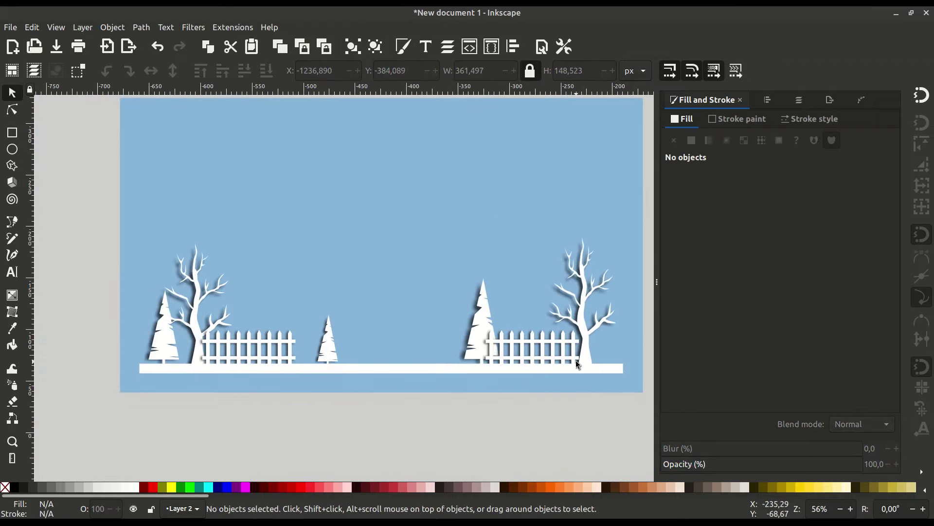
Draw the house wall rectangle in the sky.
{"action": "key", "text": "r"}
{"action": "scroll", "coordinate": [267, 166], "scroll_direction": "up", "scroll_amount": 1}
{"action": "left_click_drag", "start_coordinate": [267, 167], "coordinate": [370, 294]}
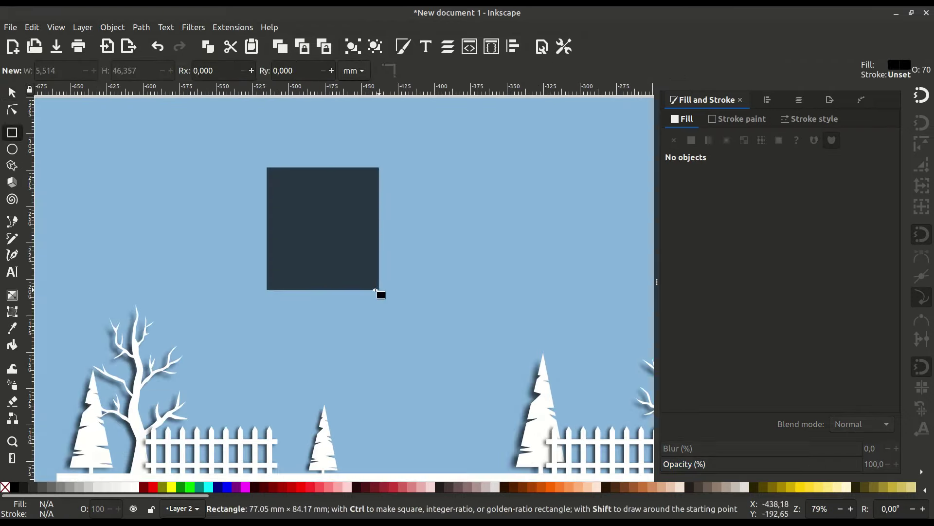
{"action": "left_click", "coordinate": [12, 92]}
Turn a squashed copy of the wall into a path and widen it into a trapezoid roof.
{"action": "right_click", "coordinate": [353, 199]}
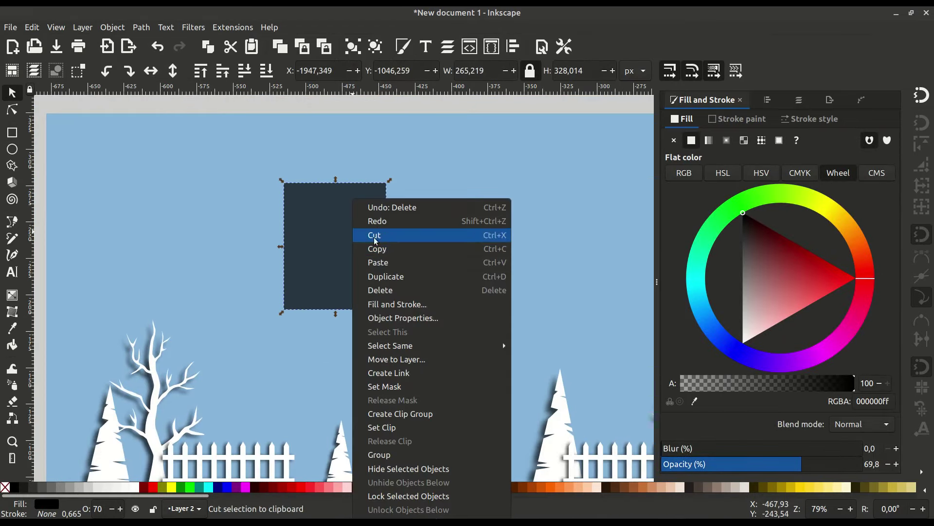
{"action": "left_click", "coordinate": [388, 282]}
{"action": "mouse_move", "coordinate": [335, 314]}
{"action": "left_mouse_down"}
{"action": "mouse_move", "coordinate": [336, 222]}
{"action": "mouse_move", "coordinate": [399, 236]}
{"action": "left_mouse_up"}
{"action": "scroll", "coordinate": [336, 222], "scroll_direction": "up", "scroll_amount": 1}
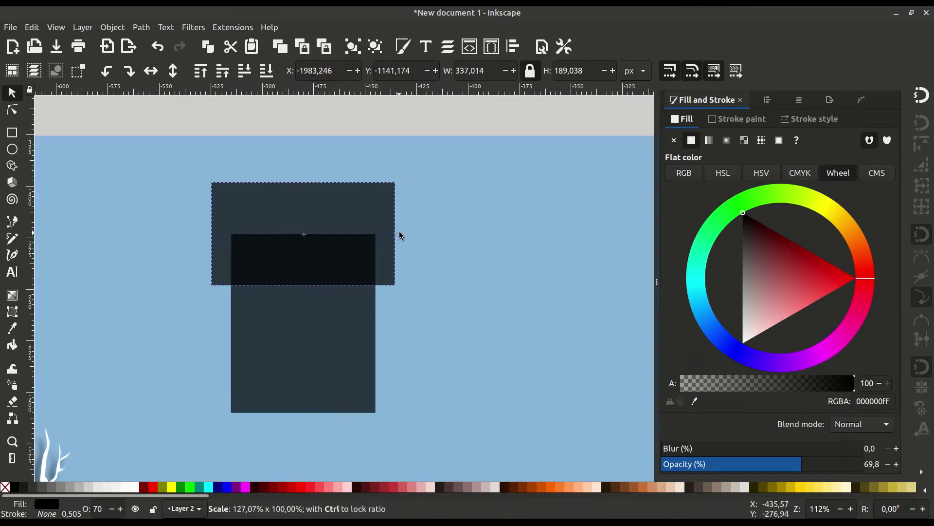
{"action": "left_click", "coordinate": [141, 26]}
{"action": "left_click", "coordinate": [171, 39]}
{"action": "key", "text": "n"}
{"action": "left_click_drag", "start_coordinate": [198, 160], "coordinate": [382, 198]}
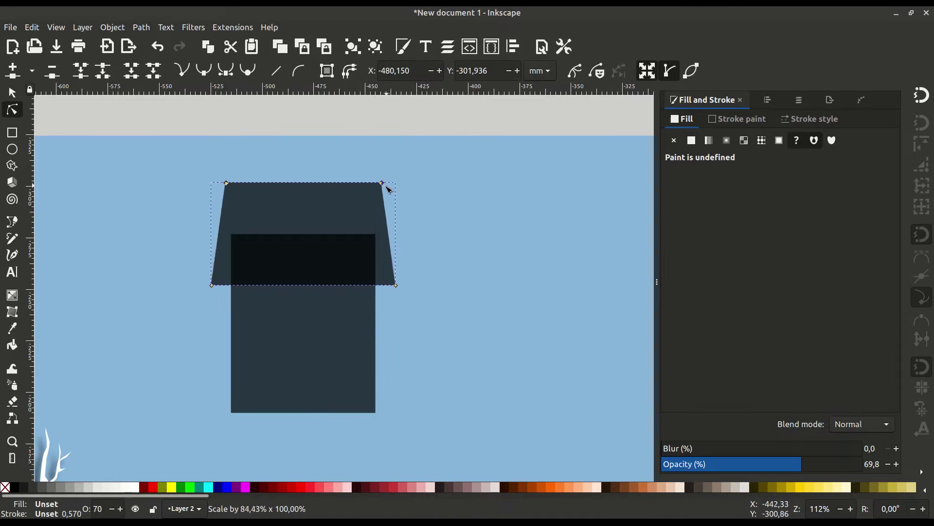
Fill both the roof and the wall with white.
{"action": "left_click", "coordinate": [12, 93]}
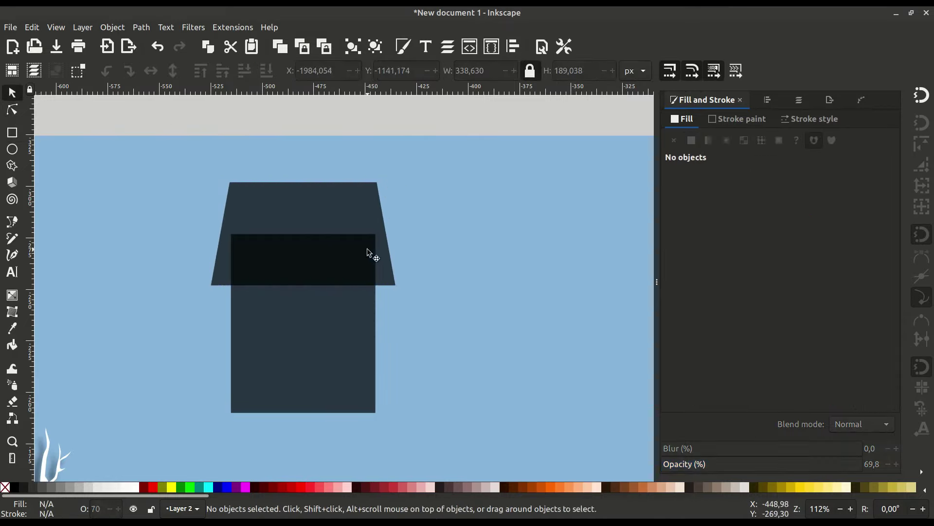
{"action": "left_click", "coordinate": [372, 255]}
{"action": "left_click", "coordinate": [134, 486]}
{"action": "left_click", "coordinate": [302, 350]}
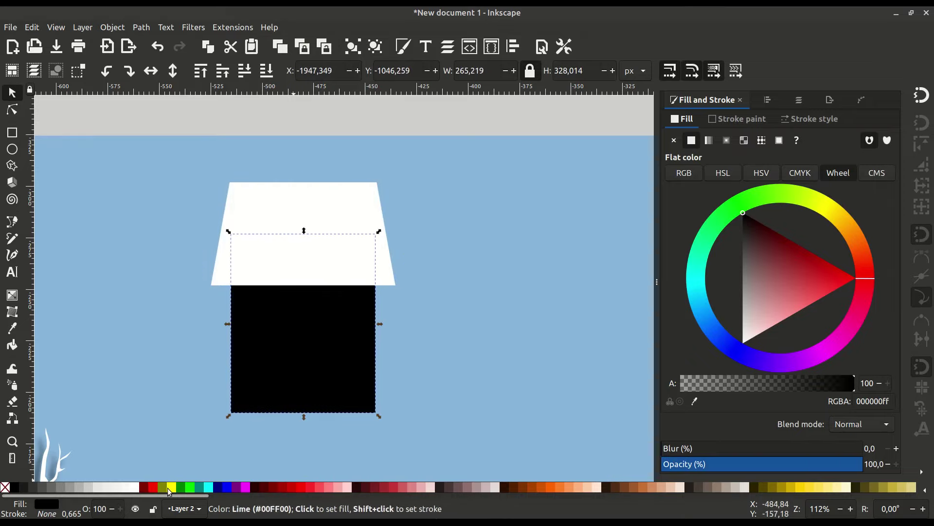
{"action": "left_click", "coordinate": [131, 487]}
Draw a small white rectangle left of the house.
{"action": "left_click", "coordinate": [416, 359]}
{"action": "scroll", "coordinate": [318, 295], "scroll_direction": "down", "scroll_amount": 2}
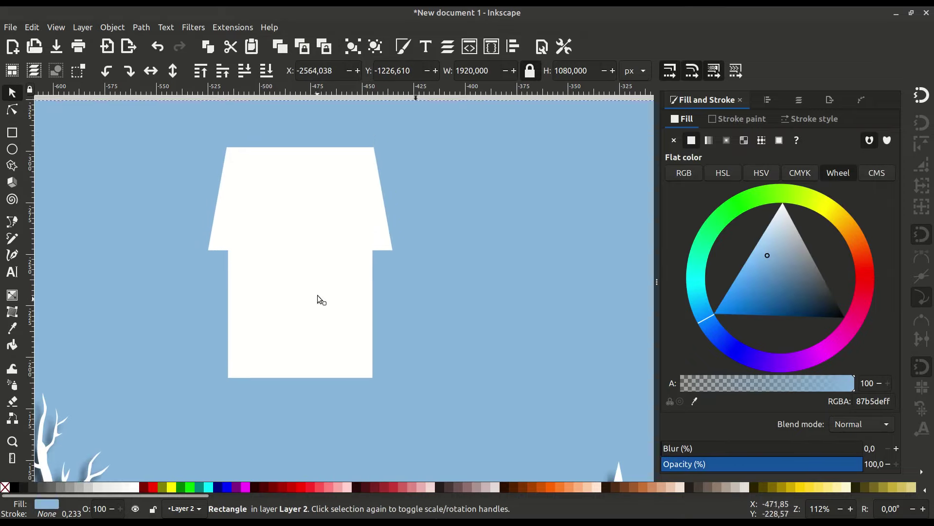
{"action": "left_click", "coordinate": [12, 133]}
{"action": "left_click_drag", "start_coordinate": [121, 210], "coordinate": [158, 254]}
Round the small rectangle's top corners with the Corners (Fillet/Chamfer) path effect.
{"action": "scroll", "coordinate": [158, 254], "scroll_direction": "up", "scroll_amount": 1, "text": "ctrl"}
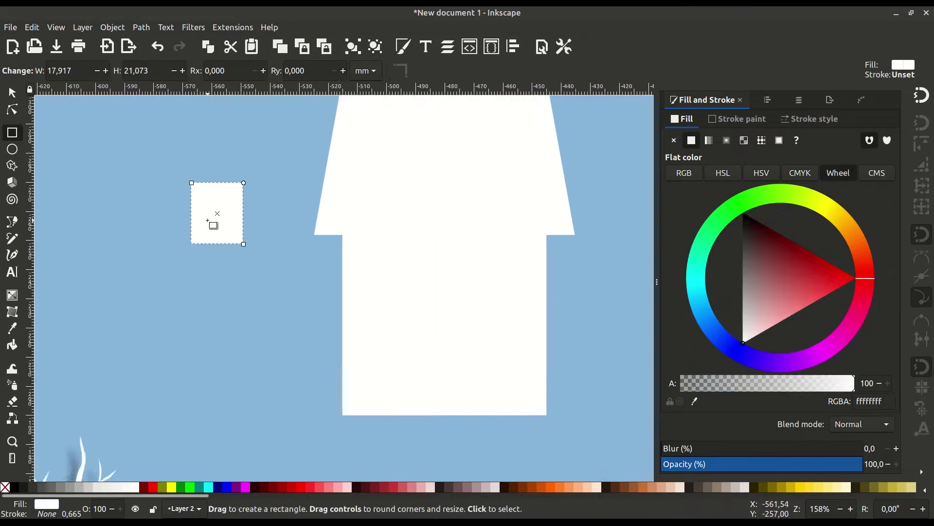
{"action": "scroll", "coordinate": [158, 254], "scroll_direction": "up", "scroll_amount": 1, "text": "ctrl"}
{"action": "left_click", "coordinate": [861, 100]}
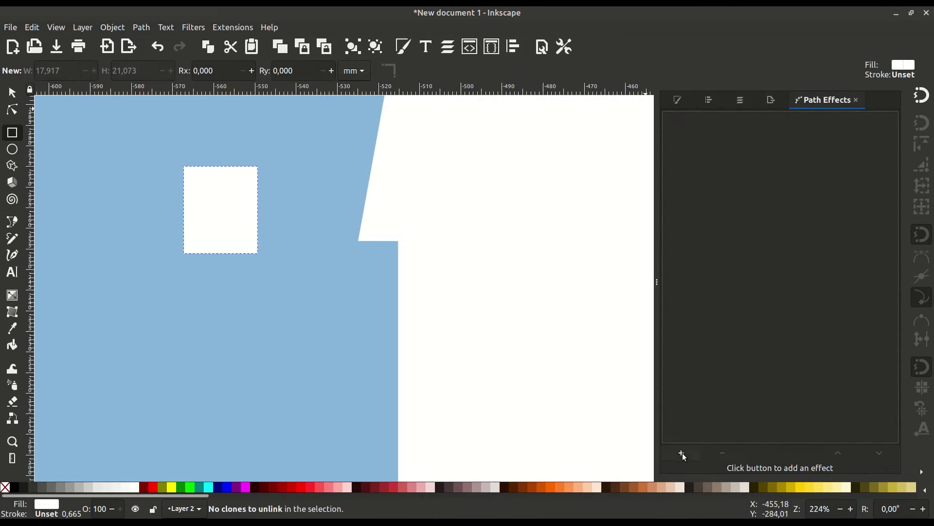
{"action": "left_click", "coordinate": [681, 452]}
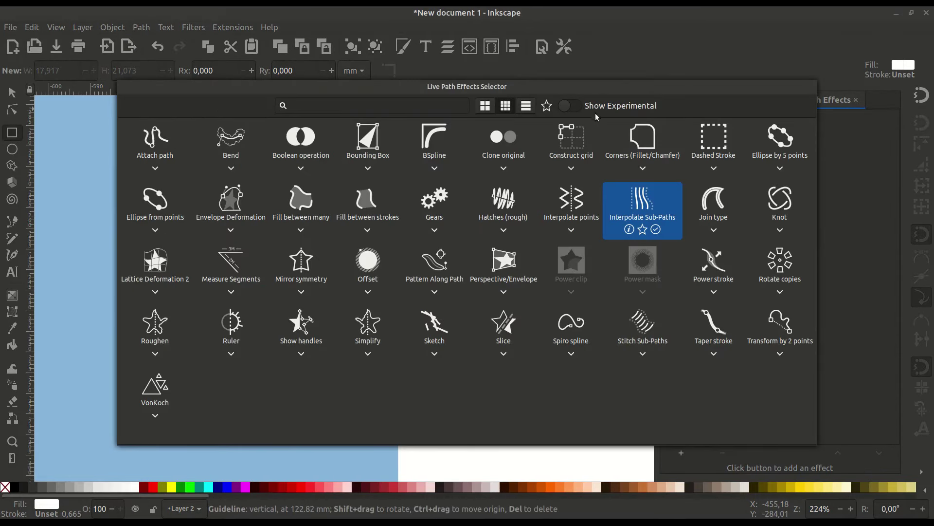
{"action": "type", "text": "corn"}
{"action": "left_click", "coordinate": [233, 141]}
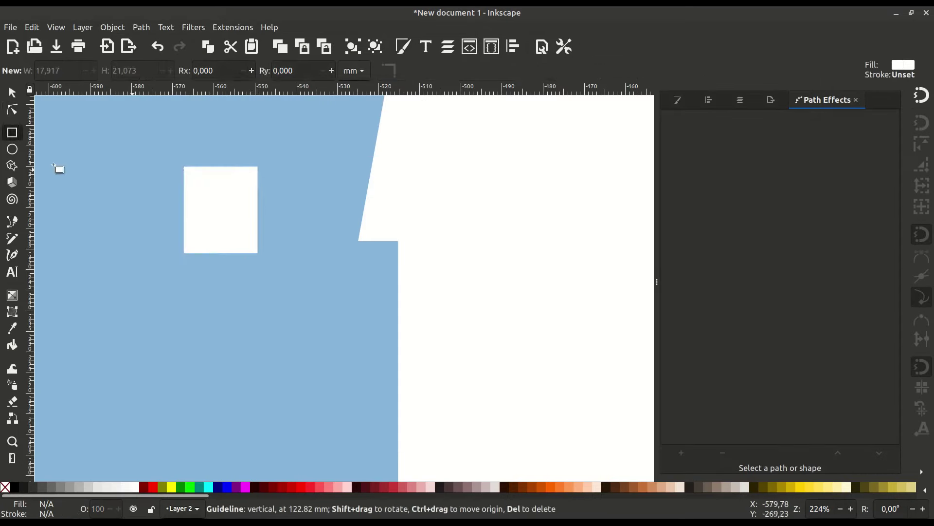
{"action": "mouse_move", "coordinate": [187, 188]}
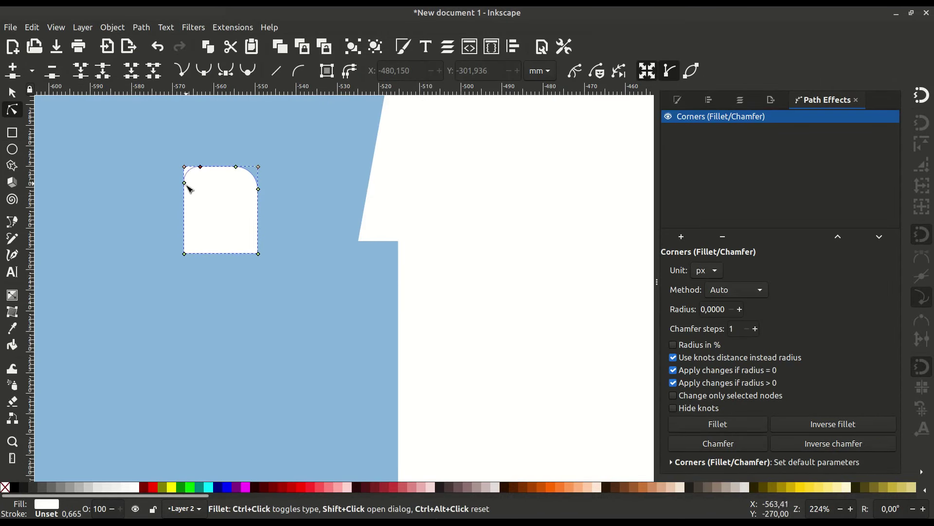
{"action": "left_click_drag", "start_coordinate": [185, 168], "coordinate": [185, 195]}
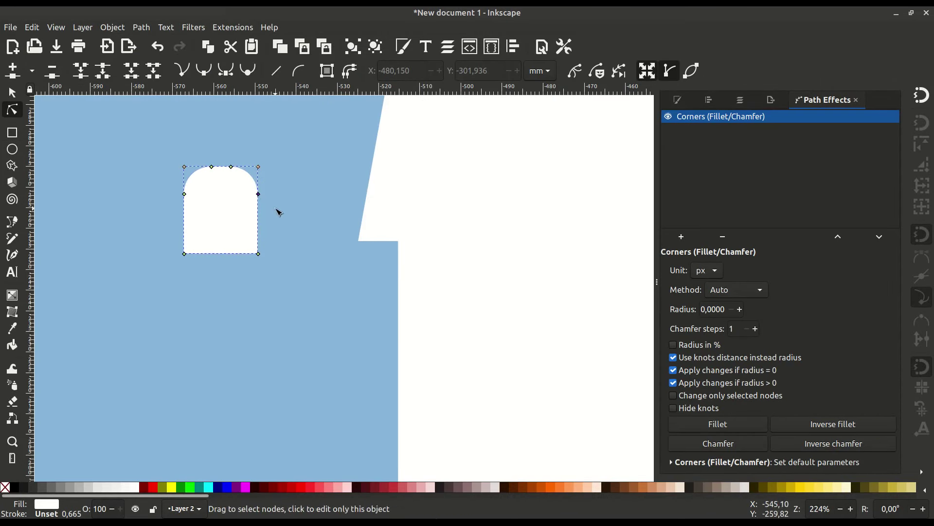
Convert the arch to a plain path with Object to Path (Ctrl+Shift+C).
{"action": "left_click", "coordinate": [12, 93]}
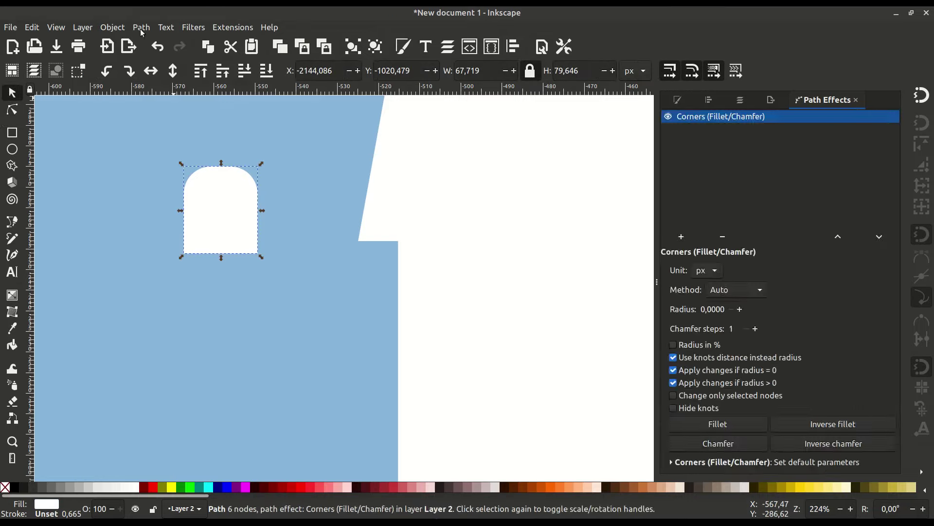
{"action": "key", "text": "ctrl+shift+c"}
{"action": "scroll", "coordinate": [255, 211], "scroll_direction": "down", "scroll_amount": 1}
{"action": "scroll", "coordinate": [180, 234], "scroll_direction": "down", "scroll_amount": 1}
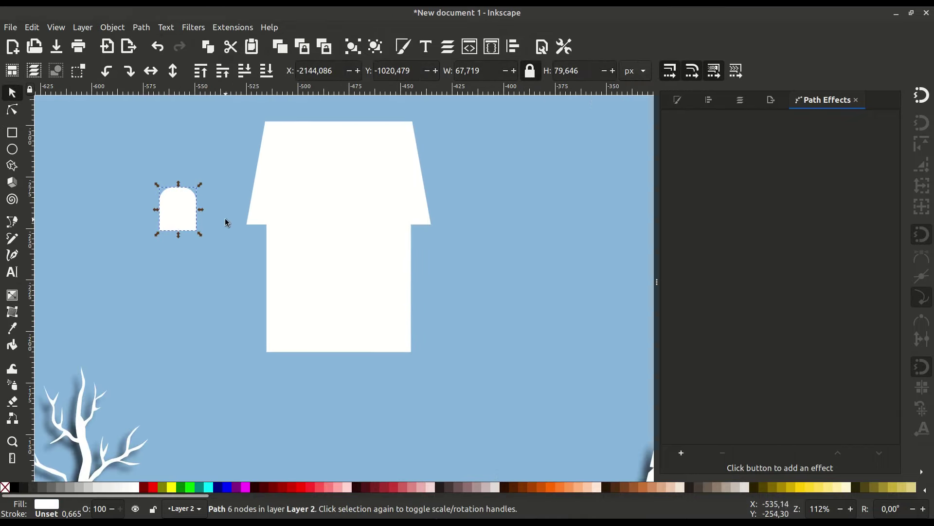
{"action": "scroll", "coordinate": [200, 210], "scroll_direction": "up", "scroll_amount": 1}
Draw a thin tall bar and a rotated horizontal copy, crossing them over the arch.
{"action": "key", "text": "r"}
{"action": "scroll", "coordinate": [92, 213], "scroll_direction": "up", "scroll_amount": 1}
{"action": "left_click_drag", "start_coordinate": [271, 146], "coordinate": [281, 274]}
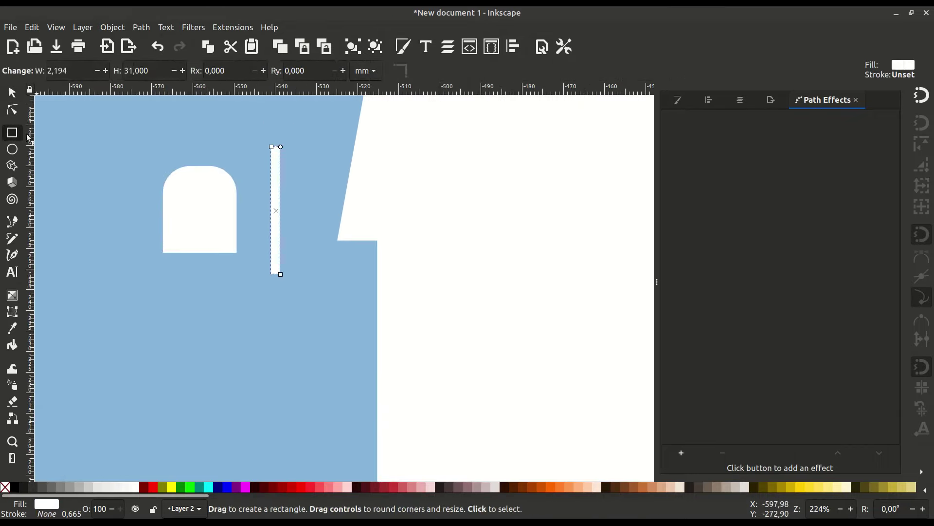
{"action": "right_click", "coordinate": [276, 197]}
{"action": "left_click", "coordinate": [309, 273]}
{"action": "key", "text": "ctrl+bracketleft"}
{"action": "mouse_move", "coordinate": [248, 247]}
{"action": "left_mouse_down"}
{"action": "mouse_move", "coordinate": [248, 206]}
{"action": "mouse_move", "coordinate": [222, 191]}
{"action": "left_mouse_up"}
{"action": "left_click_drag", "start_coordinate": [277, 200], "coordinate": [202, 250]}
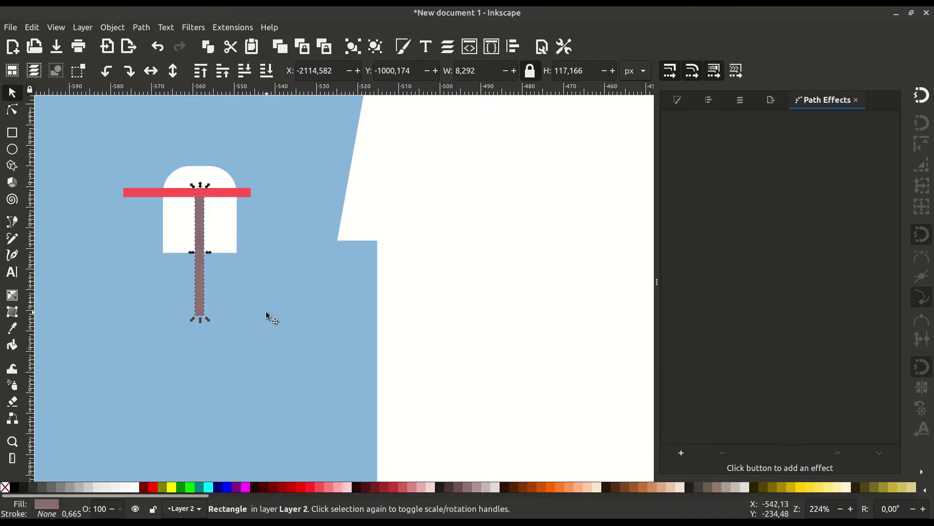
Centre the bars on the arch and union them into a single T shape.
{"action": "left_click", "coordinate": [220, 229], "text": "shift"}
{"action": "left_click", "coordinate": [709, 100]}
{"action": "left_click", "coordinate": [826, 146]}
{"action": "left_click", "coordinate": [219, 233]}
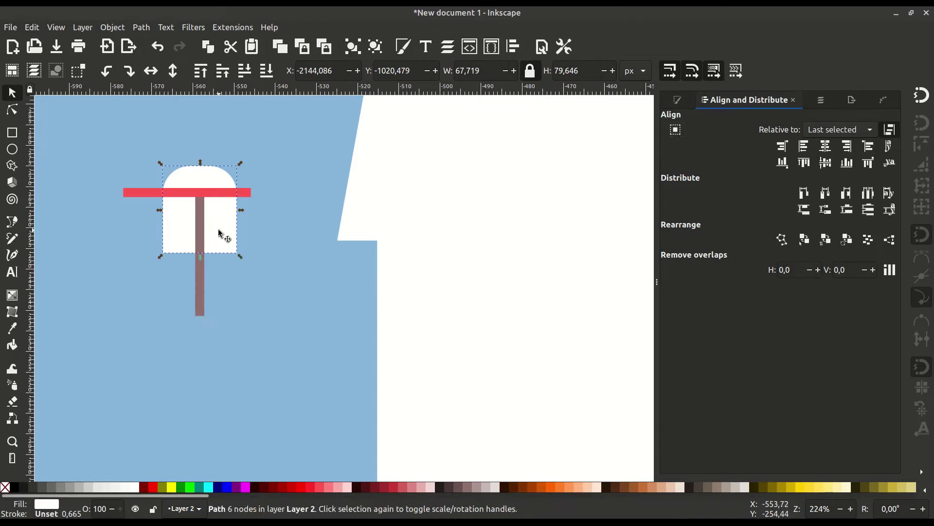
{"action": "right_click", "coordinate": [220, 229]}
{"action": "left_click", "coordinate": [197, 257]}
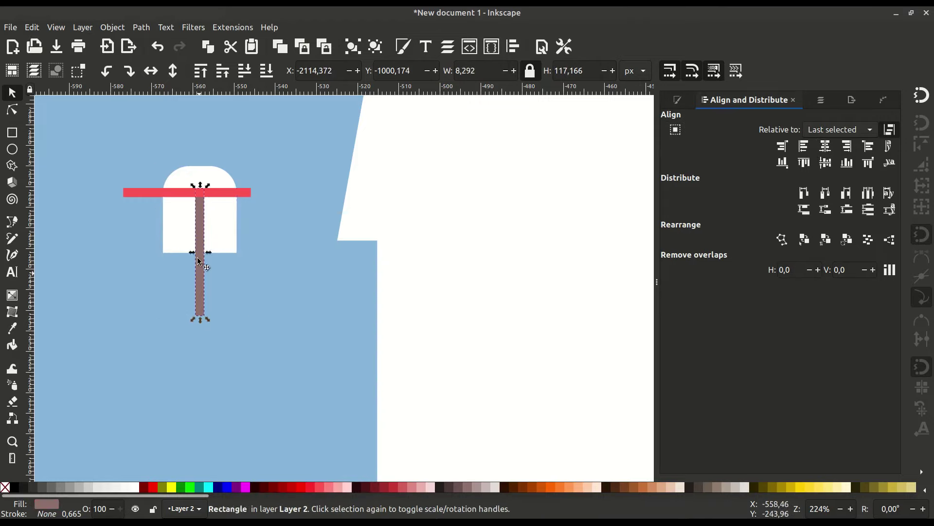
{"action": "left_click", "coordinate": [146, 192], "text": "shift"}
{"action": "left_click", "coordinate": [142, 28]}
{"action": "left_click", "coordinate": [151, 83]}
Fit the T to the arch's width, pulling its end nodes inside the arch.
{"action": "right_click", "coordinate": [223, 221]}
{"action": "left_click", "coordinate": [257, 280]}
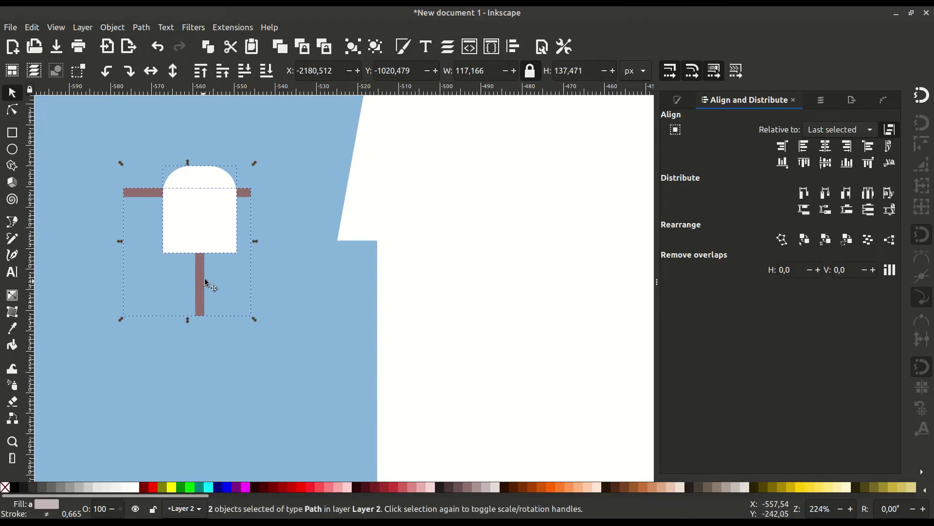
{"action": "left_click", "coordinate": [232, 198]}
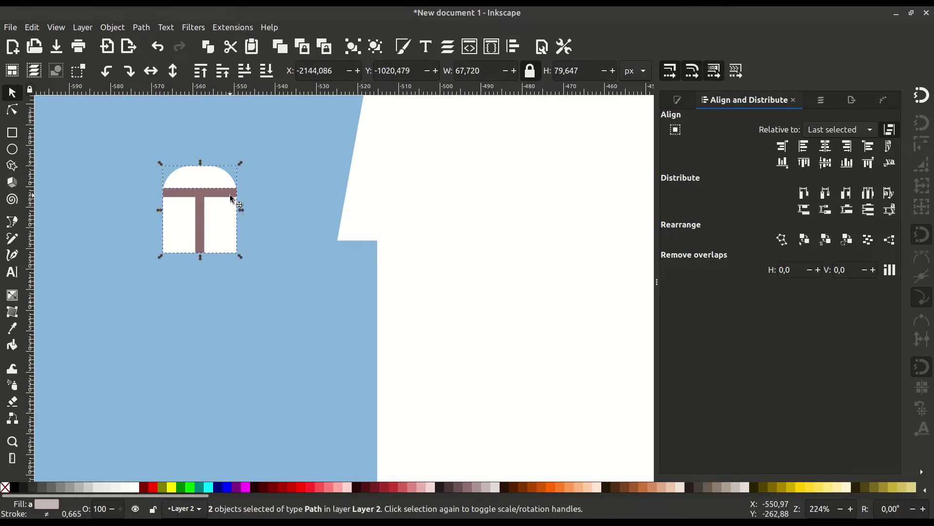
{"action": "scroll", "coordinate": [205, 184], "scroll_direction": "up", "scroll_amount": 1}
{"action": "left_click", "coordinate": [205, 202]}
{"action": "scroll", "coordinate": [206, 202], "scroll_direction": "up", "scroll_amount": 1}
{"action": "key", "text": "n"}
{"action": "scroll", "coordinate": [146, 197], "scroll_direction": "up", "scroll_amount": 1}
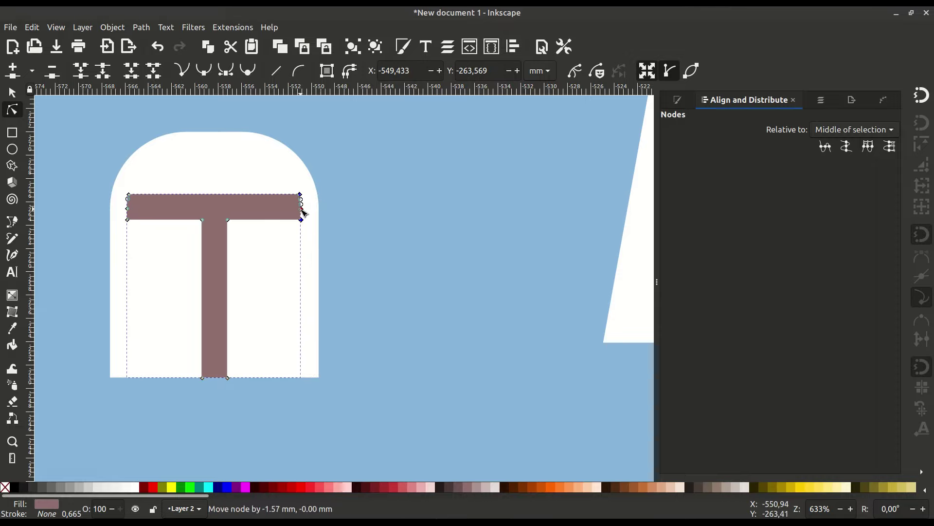
{"action": "left_click_drag", "start_coordinate": [304, 213], "coordinate": [303, 213]}
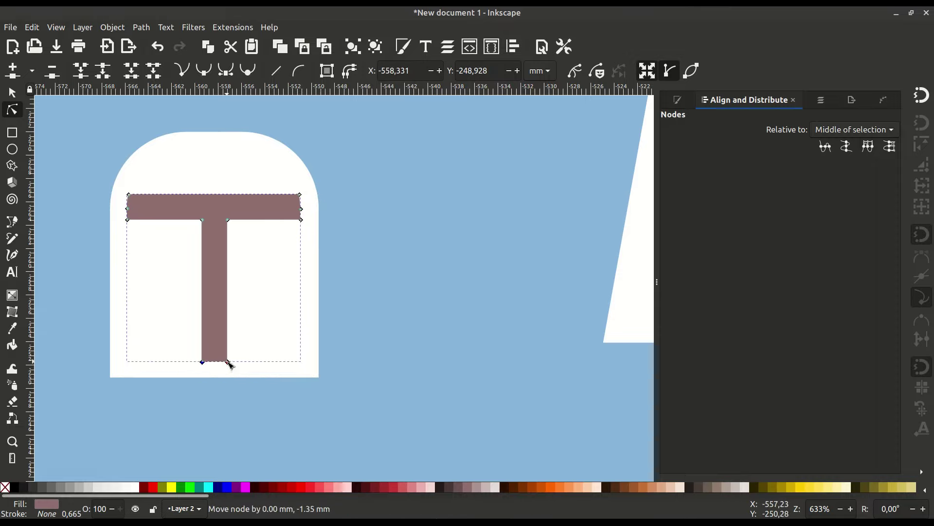
Subtract the T from the arch with Path > Difference.
{"action": "left_click", "coordinate": [12, 92]}
{"action": "left_click", "coordinate": [119, 167], "text": "shift"}
{"action": "left_click", "coordinate": [141, 27]}
{"action": "left_click", "coordinate": [160, 94]}
{"action": "scroll", "coordinate": [344, 312], "scroll_direction": "down", "scroll_amount": 2}
Move the arched window onto the house front and place a duplicate to its right.
{"action": "scroll", "coordinate": [260, 448], "scroll_direction": "down", "scroll_amount": 4}
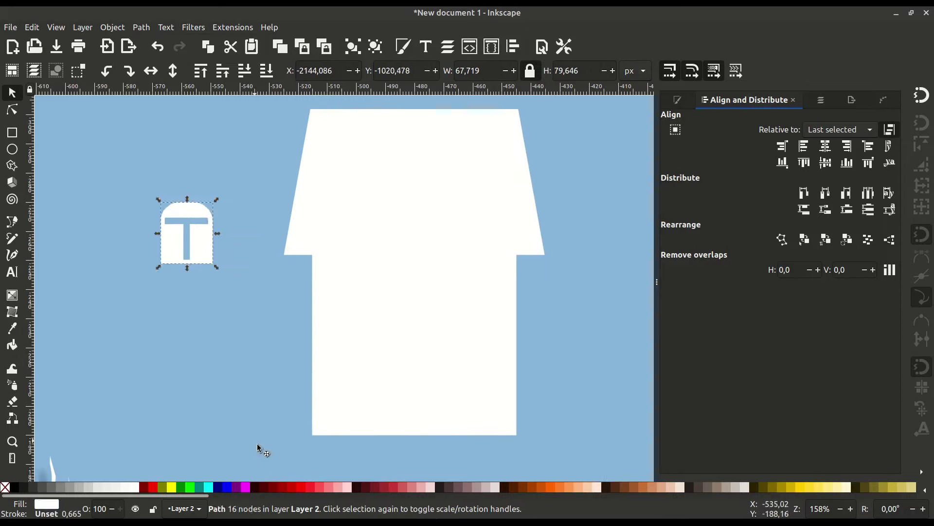
{"action": "left_click", "coordinate": [370, 487]}
{"action": "left_click_drag", "start_coordinate": [212, 259], "coordinate": [393, 334]}
{"action": "scroll", "coordinate": [393, 333], "scroll_direction": "right", "scroll_amount": 3}
{"action": "right_click", "coordinate": [322, 314]}
{"action": "left_click", "coordinate": [375, 273]}
{"action": "left_click_drag", "start_coordinate": [324, 316], "coordinate": [425, 316]}
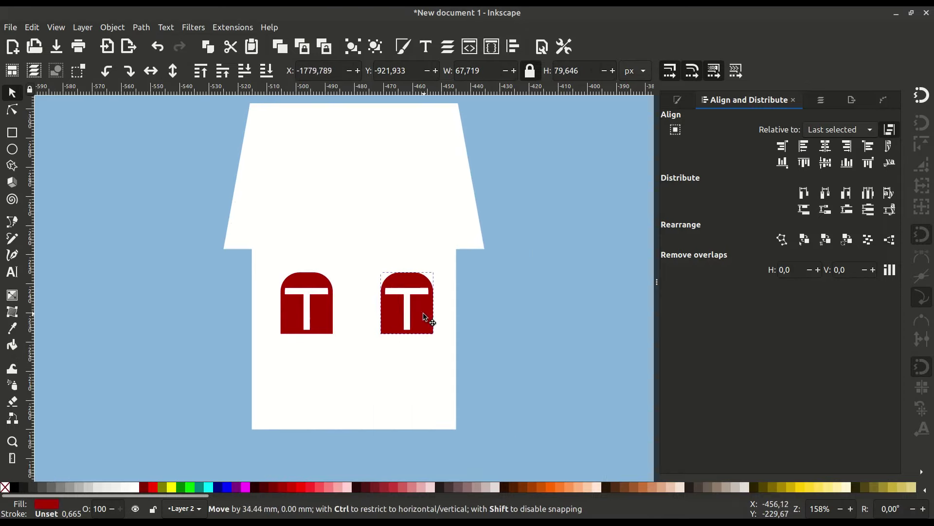
Group the two windows, centre them on the house front, then ungroup them.
{"action": "left_click", "coordinate": [324, 317], "text": "shift"}
{"action": "right_click", "coordinate": [324, 313]}
{"action": "key", "text": "Escape"}
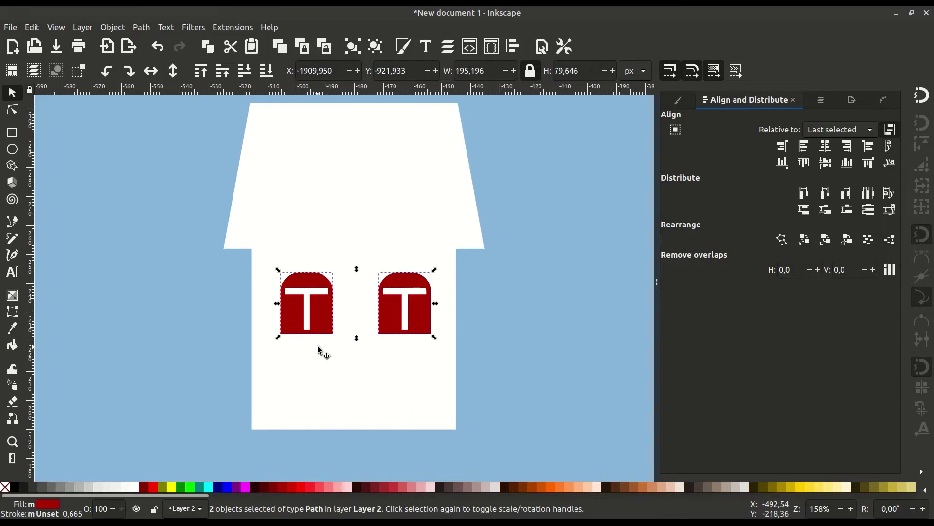
{"action": "scroll", "coordinate": [292, 316], "scroll_direction": "right", "scroll_amount": 1}
{"action": "right_click", "coordinate": [277, 288]}
{"action": "left_click", "coordinate": [340, 390]}
{"action": "left_click", "coordinate": [370, 379], "text": "shift"}
{"action": "left_click", "coordinate": [826, 146]}
{"action": "left_click", "coordinate": [369, 317], "text": "shift"}
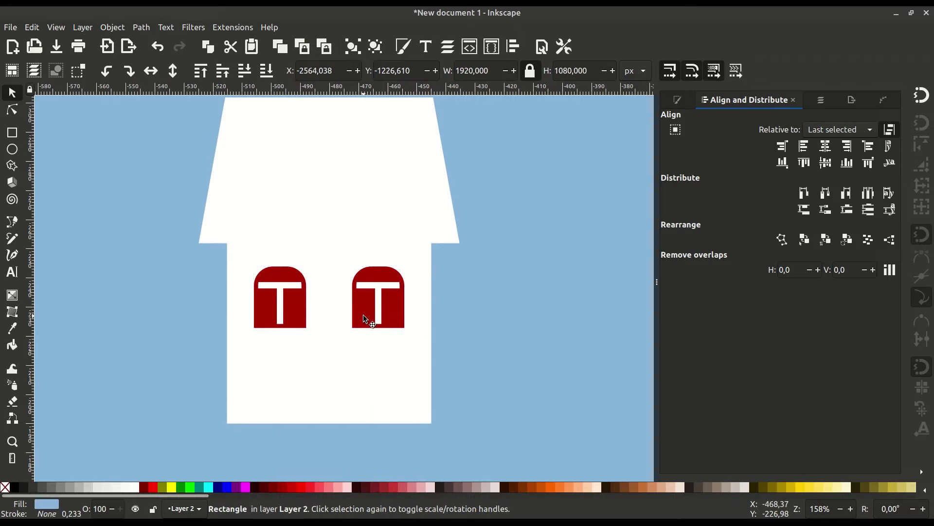
{"action": "key", "text": "ctrl+shift+g"}
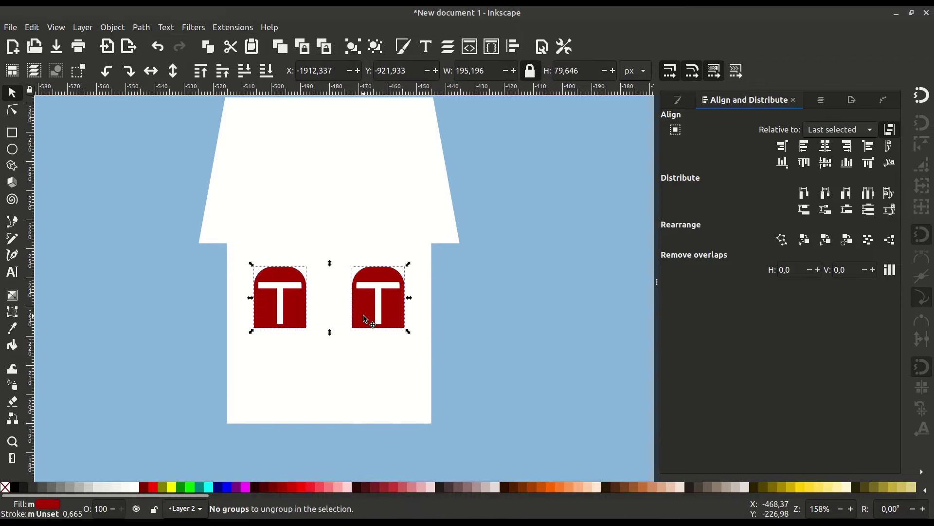
Cut both windows out of the house front with Path > Difference.
{"action": "left_click", "coordinate": [141, 27]}
{"action": "key", "text": "Escape"}
{"action": "left_click", "coordinate": [341, 390], "text": "shift"}
{"action": "left_click", "coordinate": [142, 28]}
{"action": "left_click", "coordinate": [161, 94]}
Try merging the house with the blue background, then undo the merge.
{"action": "left_click", "coordinate": [451, 314]}
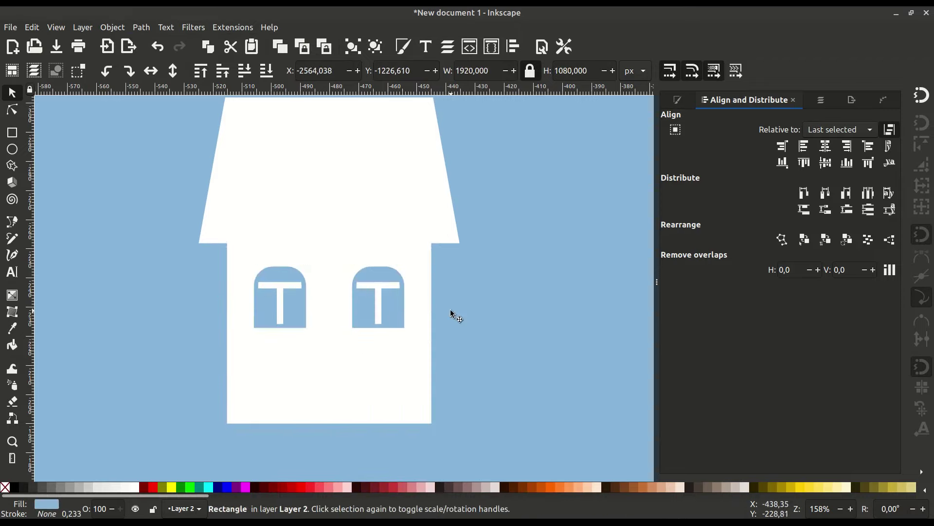
{"action": "scroll", "coordinate": [431, 342], "scroll_direction": "up", "scroll_amount": 3}
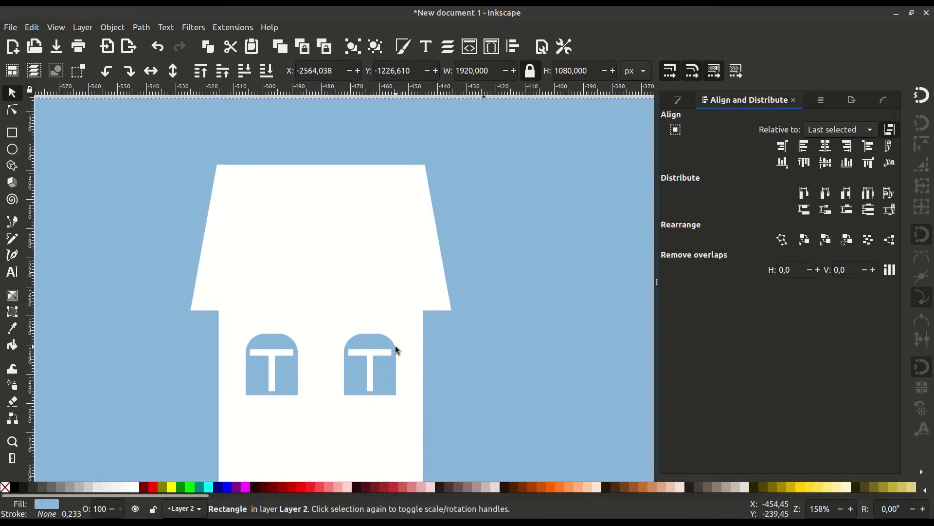
{"action": "scroll", "coordinate": [248, 224], "scroll_direction": "down", "scroll_amount": 2}
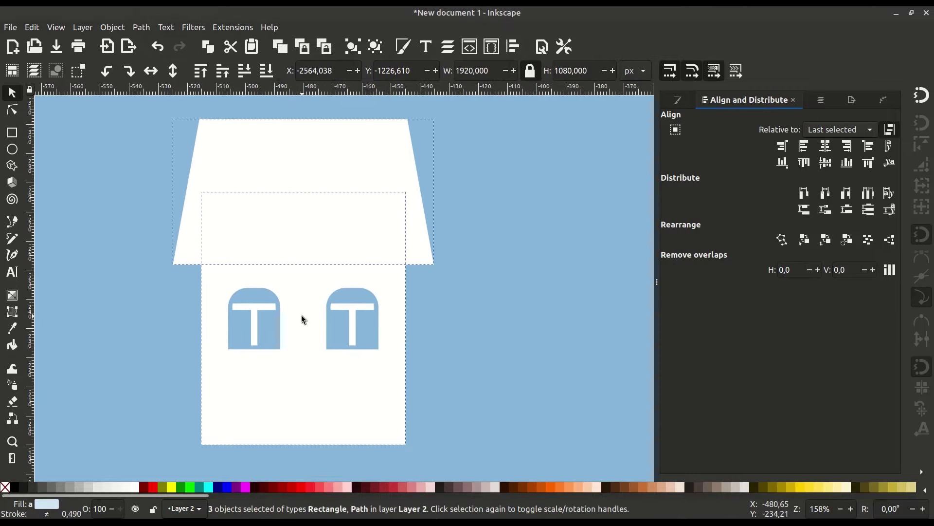
{"action": "left_click", "coordinate": [141, 27]}
{"action": "left_click", "coordinate": [149, 86]}
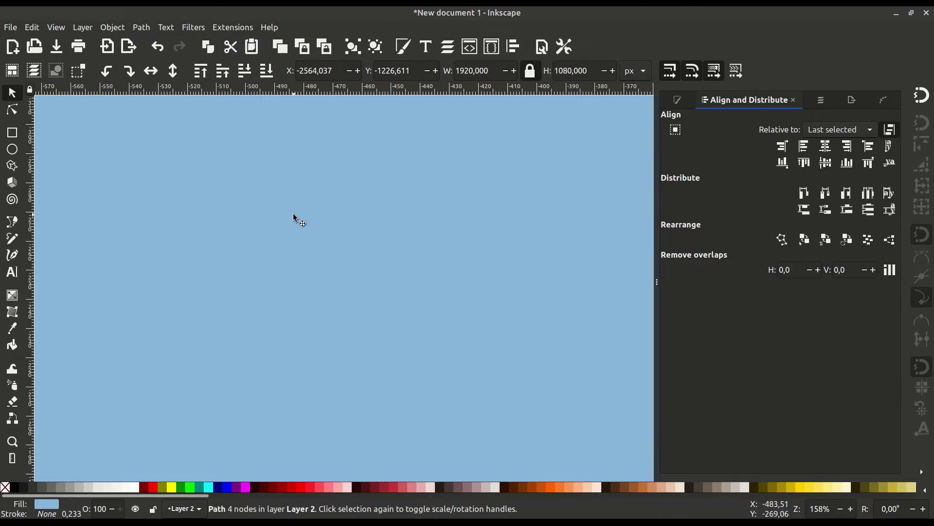
{"action": "scroll", "coordinate": [271, 249], "scroll_direction": "down", "scroll_amount": 5}
{"action": "scroll", "coordinate": [334, 238], "scroll_direction": "up", "scroll_amount": 2}
{"action": "key", "text": "ctrl+z"}
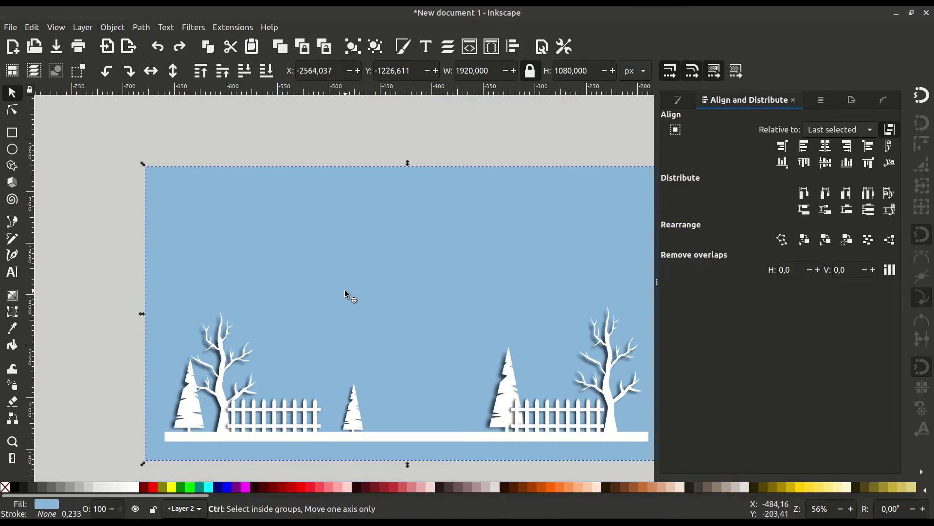
{"action": "left_click", "coordinate": [141, 28]}
Scale the windowed house and set it on the ground between the trees.
{"action": "left_click", "coordinate": [146, 138]}
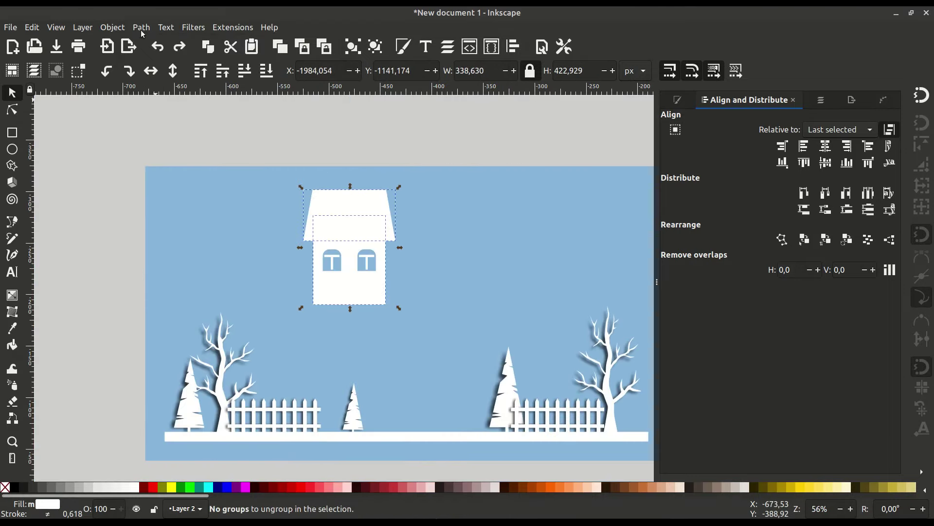
{"action": "left_click", "coordinate": [358, 277]}
{"action": "scroll", "coordinate": [357, 180], "scroll_direction": "right", "scroll_amount": 2}
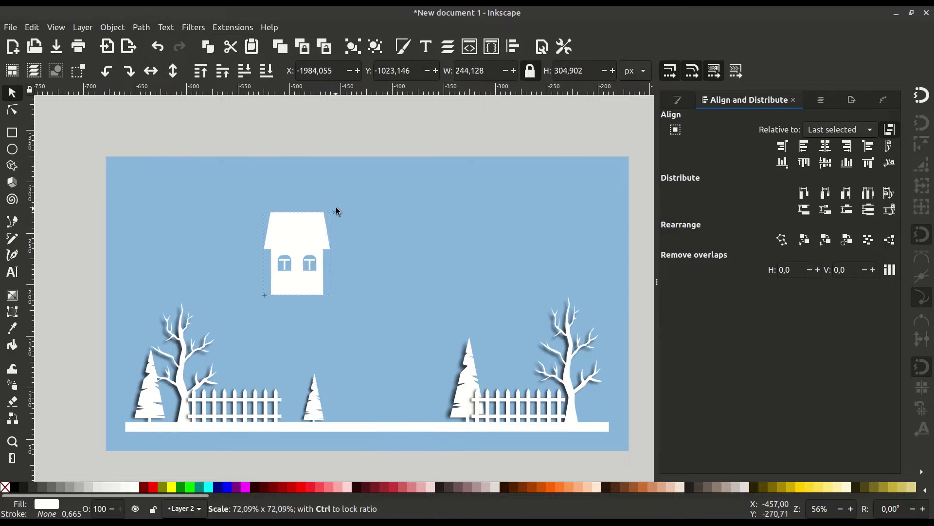
{"action": "left_click_drag", "start_coordinate": [357, 179], "coordinate": [361, 177]}
{"action": "left_click_drag", "start_coordinate": [326, 213], "coordinate": [275, 339]}
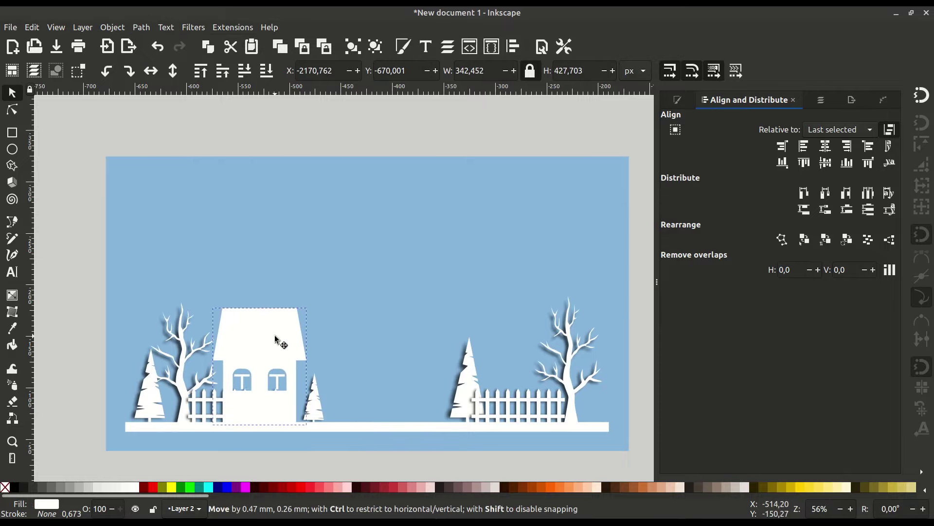
{"action": "scroll", "coordinate": [275, 351], "scroll_direction": "down", "scroll_amount": 3}
{"action": "scroll", "coordinate": [419, 341], "scroll_direction": "up", "scroll_amount": 2, "text": "ctrl"}
Shrink the pine tree and fence, shifting fence, pine and bare tree right along the ground.
{"action": "left_click", "coordinate": [453, 314]}
{"action": "left_click_drag", "start_coordinate": [515, 126], "coordinate": [482, 180]}
{"action": "left_click", "coordinate": [249, 292]}
{"action": "left_click_drag", "start_coordinate": [280, 201], "coordinate": [263, 243]}
{"action": "left_click", "coordinate": [341, 340]}
{"action": "left_click_drag", "start_coordinate": [441, 304], "coordinate": [399, 324]}
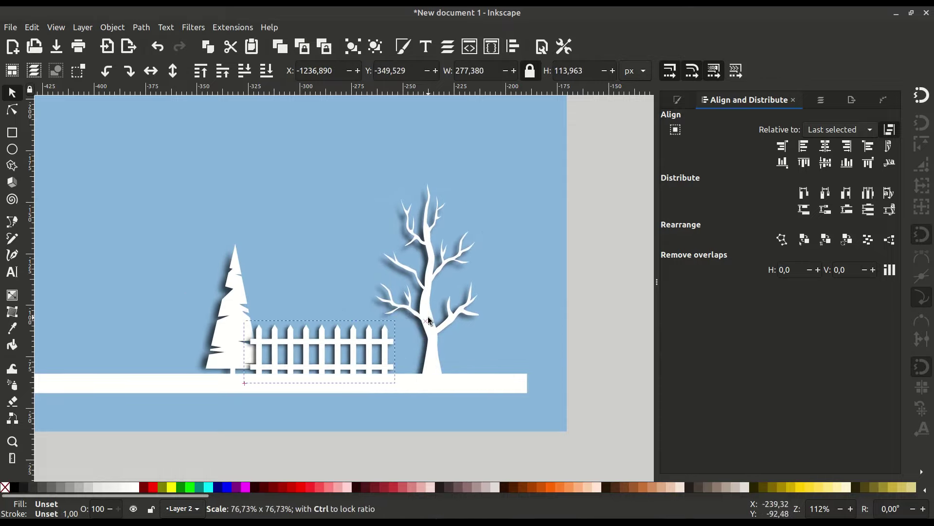
{"action": "left_click_drag", "start_coordinate": [335, 346], "coordinate": [357, 346]}
{"action": "left_click_drag", "start_coordinate": [235, 351], "coordinate": [260, 352]}
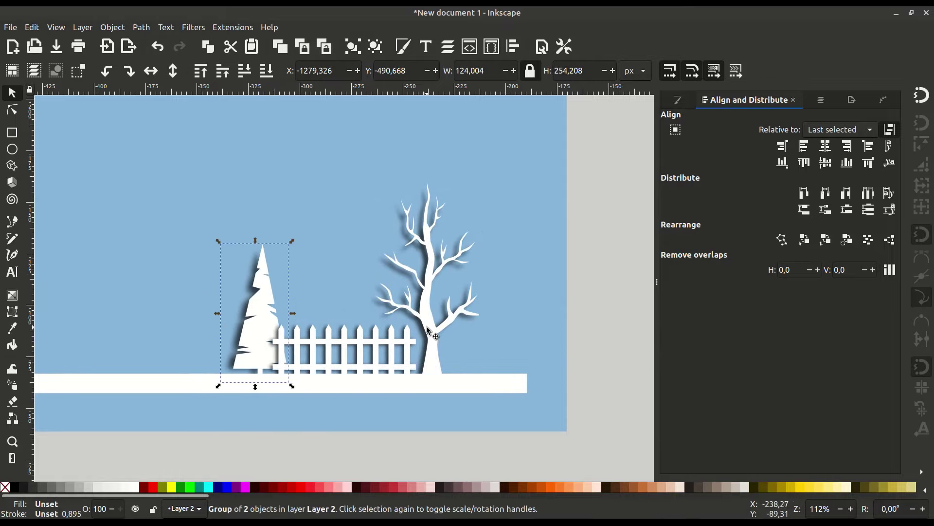
{"action": "left_click_drag", "start_coordinate": [429, 329], "coordinate": [456, 330]}
{"action": "scroll", "coordinate": [474, 358], "scroll_direction": "down", "scroll_amount": 2, "text": "ctrl"}
Shrink the fence beside the house and left tree group, and set a smaller pine against the house.
{"action": "left_click", "coordinate": [411, 314]}
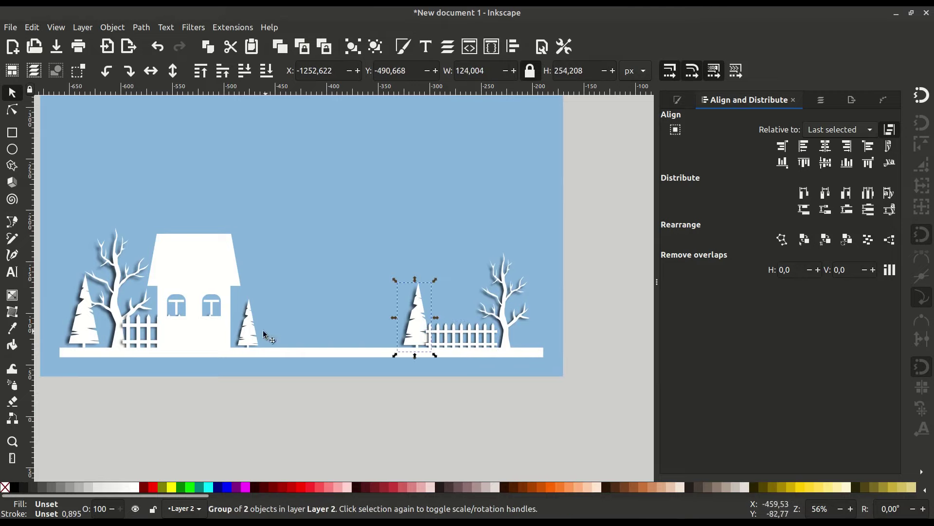
{"action": "left_click", "coordinate": [127, 334]}
{"action": "scroll", "coordinate": [178, 312], "scroll_direction": "up", "scroll_amount": 1, "text": "ctrl"}
{"action": "scroll", "coordinate": [178, 312], "scroll_direction": "up", "scroll_amount": 1, "text": "ctrl"}
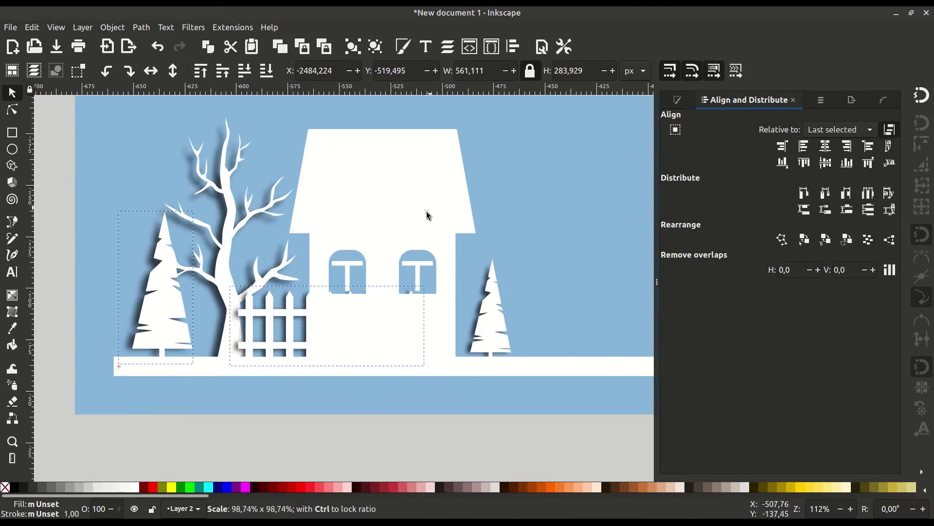
{"action": "left_click_drag", "start_coordinate": [428, 278], "coordinate": [396, 251]}
{"action": "left_click", "coordinate": [290, 200]}
{"action": "left_click_drag", "start_coordinate": [303, 114], "coordinate": [270, 165]}
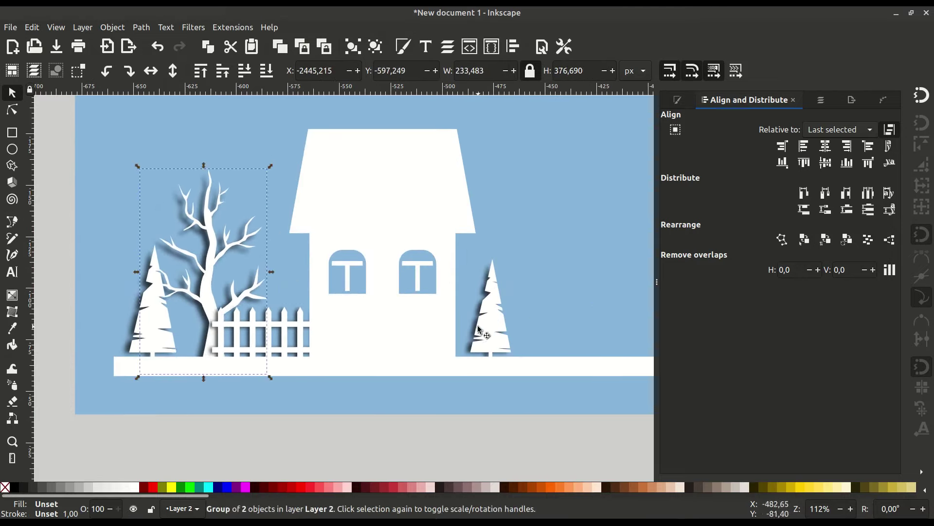
{"action": "left_click", "coordinate": [491, 317]}
{"action": "left_click_drag", "start_coordinate": [512, 257], "coordinate": [502, 281]}
{"action": "mouse_move", "coordinate": [490, 342]}
{"action": "left_mouse_down"}
{"action": "mouse_move", "coordinate": [392, 342]}
{"action": "mouse_move", "coordinate": [372, 313]}
{"action": "left_mouse_up"}
Make a black-filled duplicate of the house.
{"action": "left_click", "coordinate": [392, 343]}
{"action": "right_click", "coordinate": [355, 186]}
{"action": "left_click", "coordinate": [15, 486]}
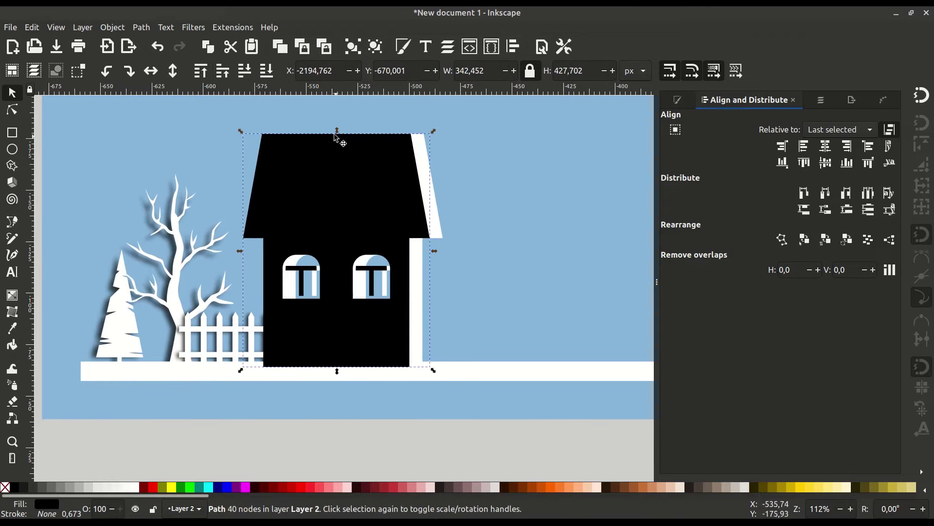
Turn the black copy into a blurred shadow behind the house at about half opacity.
{"action": "left_click_drag", "start_coordinate": [336, 132], "coordinate": [336, 138]}
{"action": "key", "text": "ctrl+shift+f"}
{"action": "left_click_drag", "start_coordinate": [701, 452], "coordinate": [705, 448]}
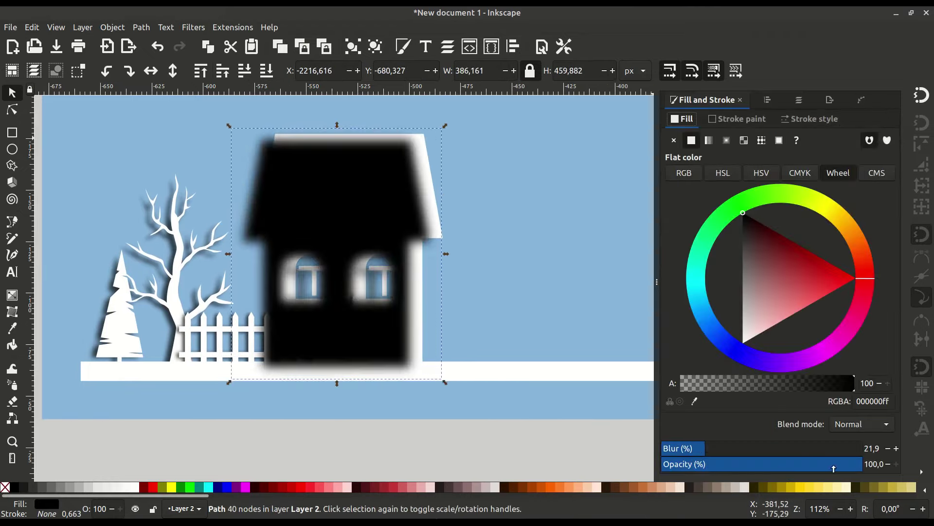
{"action": "left_click", "coordinate": [799, 463]}
{"action": "left_click", "coordinate": [222, 72]}
{"action": "left_click_drag", "start_coordinate": [788, 464], "coordinate": [762, 464]}
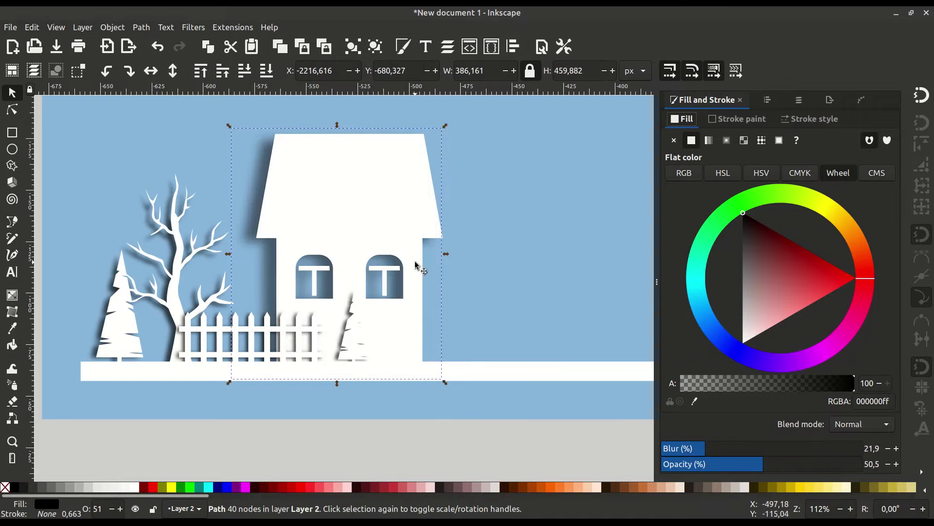
Group the house with its shadow, nudge it left, and move the small pine right.
{"action": "right_click", "coordinate": [353, 190]}
{"action": "left_click", "coordinate": [391, 390]}
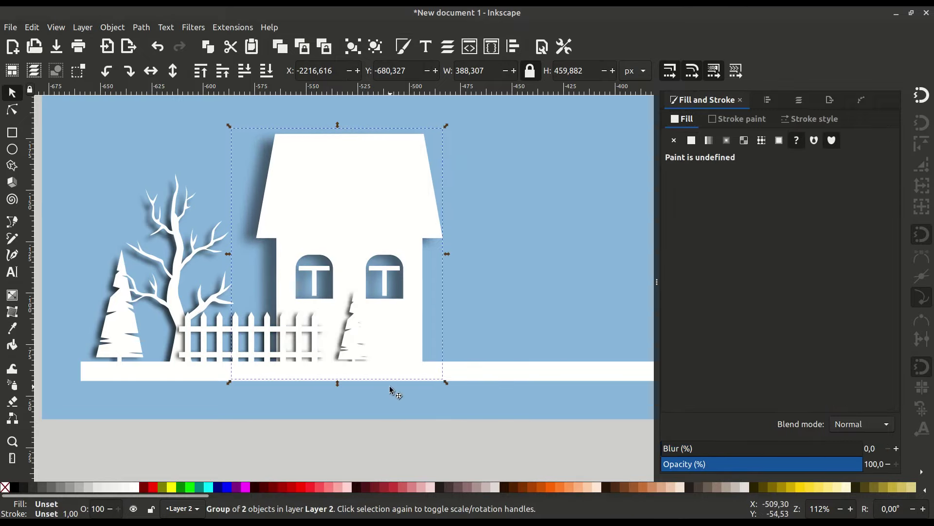
{"action": "left_click_drag", "start_coordinate": [368, 306], "coordinate": [340, 231]}
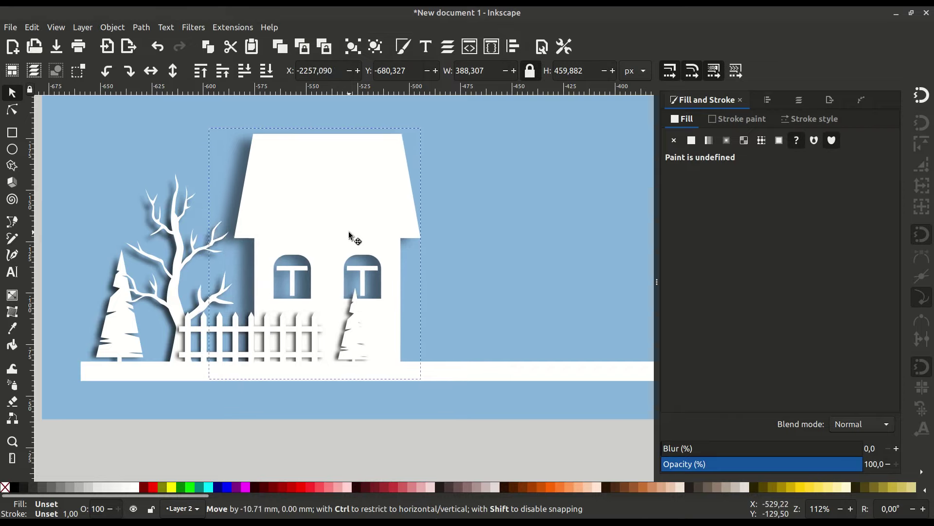
{"action": "left_click_drag", "start_coordinate": [384, 350], "coordinate": [611, 351]}
Move the duplicated fence and small pine to the right side of the ground.
{"action": "left_click_drag", "start_coordinate": [271, 349], "coordinate": [415, 349]}
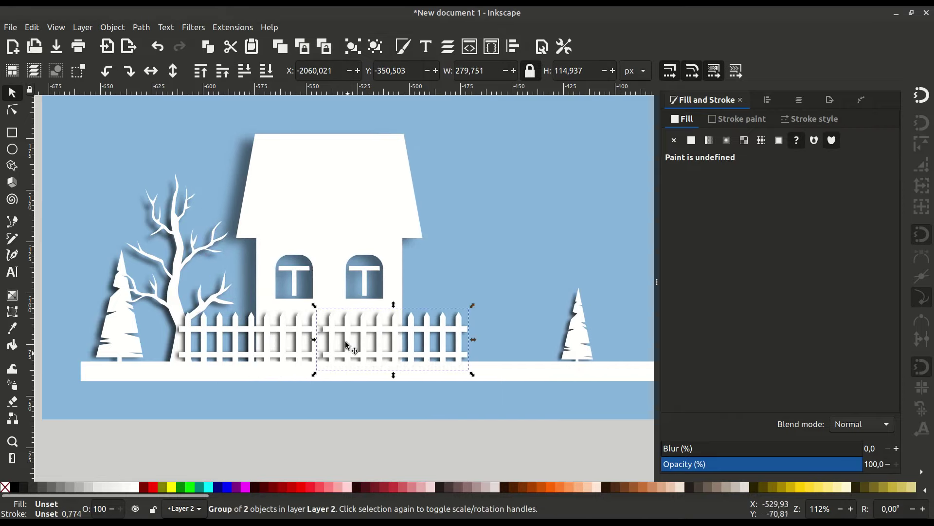
{"action": "scroll", "coordinate": [346, 344], "scroll_direction": "up", "scroll_amount": 2, "text": "ctrl"}
{"action": "left_click_drag", "start_coordinate": [386, 317], "coordinate": [413, 323]}
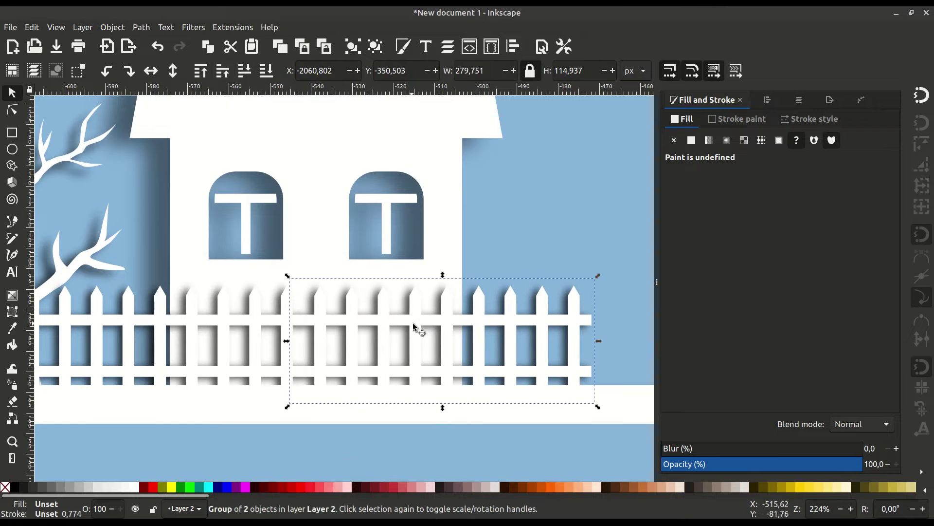
{"action": "scroll", "coordinate": [412, 322], "scroll_direction": "down", "scroll_amount": 4}
{"action": "left_click", "coordinate": [534, 348]}
{"action": "scroll", "coordinate": [344, 330], "scroll_direction": "up", "scroll_amount": 2, "text": "ctrl"}
{"action": "scroll", "coordinate": [344, 330], "scroll_direction": "up", "scroll_amount": 1, "text": "ctrl"}
{"action": "mouse_move", "coordinate": [344, 330]}
{"action": "left_mouse_down"}
{"action": "mouse_move", "coordinate": [442, 331]}
{"action": "mouse_move", "coordinate": [279, 329]}
{"action": "left_mouse_up"}
{"action": "right_click", "coordinate": [442, 331]}
{"action": "left_click", "coordinate": [494, 263]}
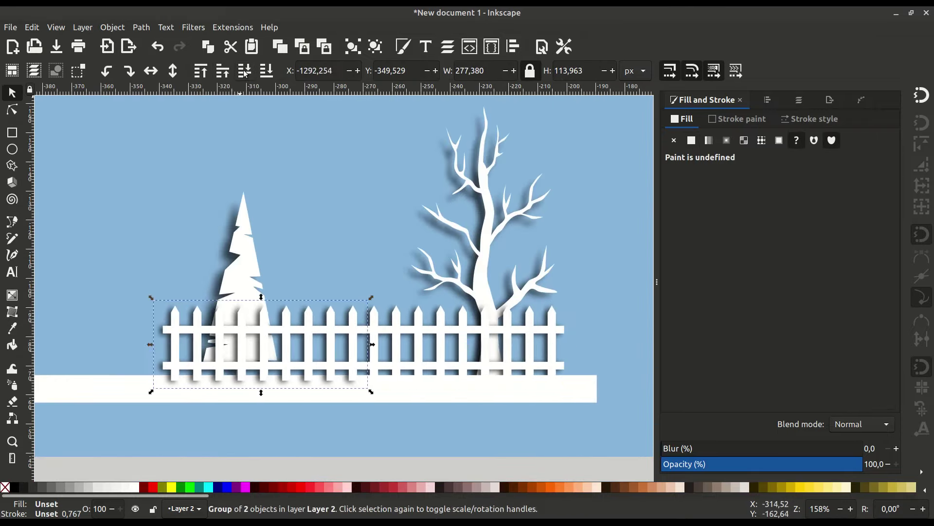
Arrange the pine copies behind the right fence and beside the house fence.
{"action": "left_click_drag", "start_coordinate": [242, 292], "coordinate": [299, 292]}
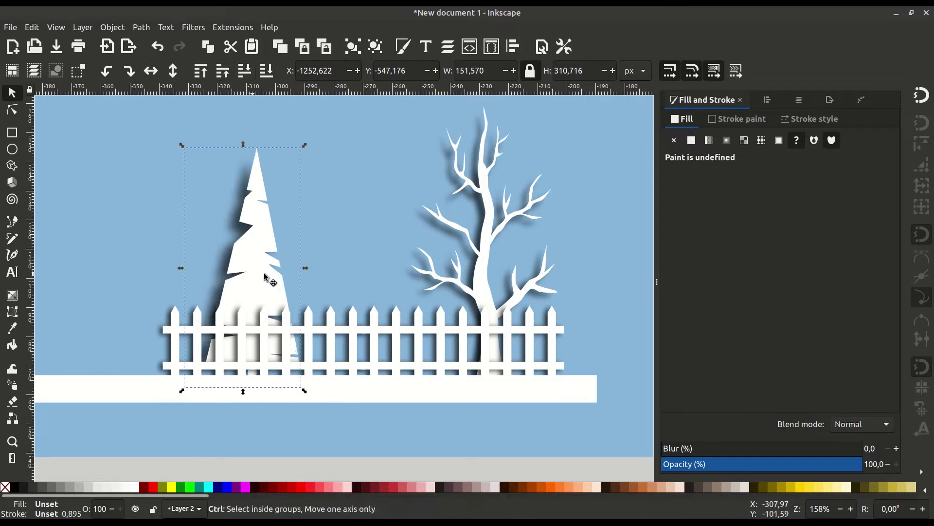
{"action": "key", "text": "minus"}
{"action": "left_click", "coordinate": [276, 393]}
{"action": "scroll", "coordinate": [277, 393], "scroll_direction": "down", "scroll_amount": 2, "text": "ctrl"}
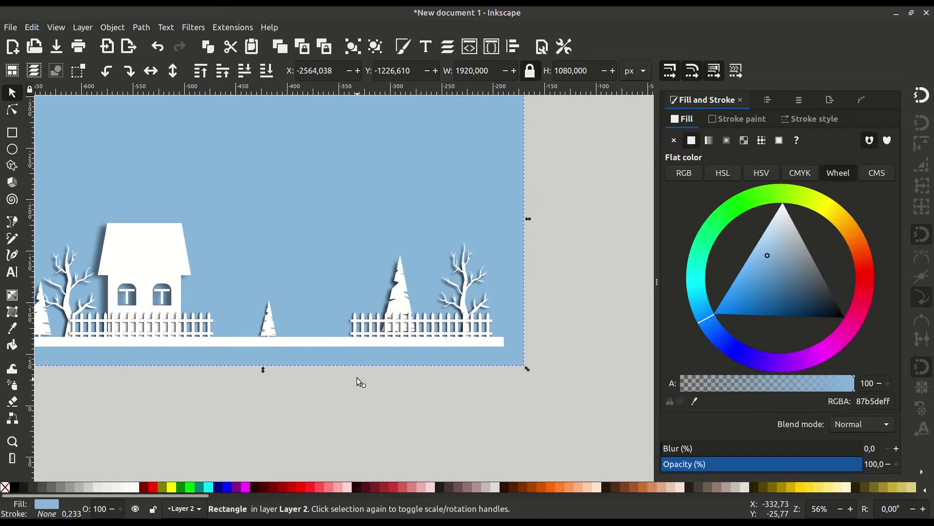
{"action": "scroll", "coordinate": [313, 334], "scroll_direction": "up", "scroll_amount": 1, "text": "ctrl"}
{"action": "scroll", "coordinate": [341, 321], "scroll_direction": "left", "scroll_amount": 3}
{"action": "left_click", "coordinate": [385, 321]}
{"action": "left_click_drag", "start_coordinate": [410, 315], "coordinate": [296, 339]}
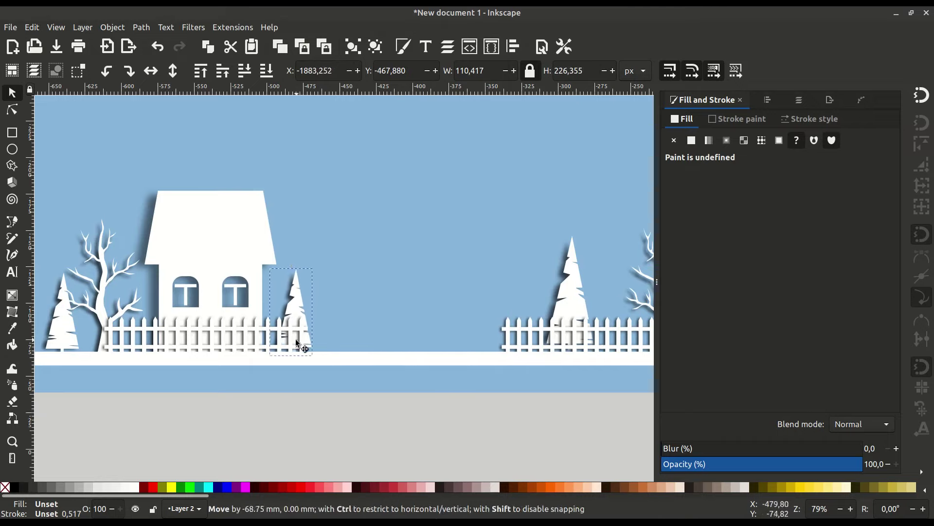
Enlarge the pine tree on the left slightly.
{"action": "scroll", "coordinate": [296, 339], "scroll_direction": "left", "scroll_amount": 3}
{"action": "left_click", "coordinate": [146, 331]}
{"action": "left_click_drag", "start_coordinate": [125, 275], "coordinate": [112, 248]}
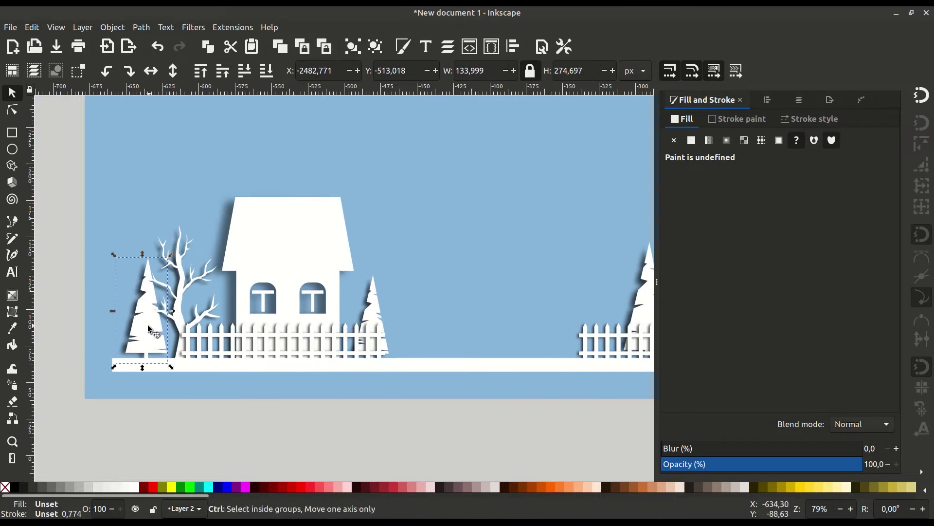
{"action": "left_click", "coordinate": [261, 413]}
{"action": "scroll", "coordinate": [241, 392], "scroll_direction": "down", "scroll_amount": 1, "text": "ctrl"}
{"action": "scroll", "coordinate": [241, 392], "scroll_direction": "up", "scroll_amount": 2}
Shrink the house group to about 81% and nudge it slightly left.
{"action": "left_click", "coordinate": [245, 368]}
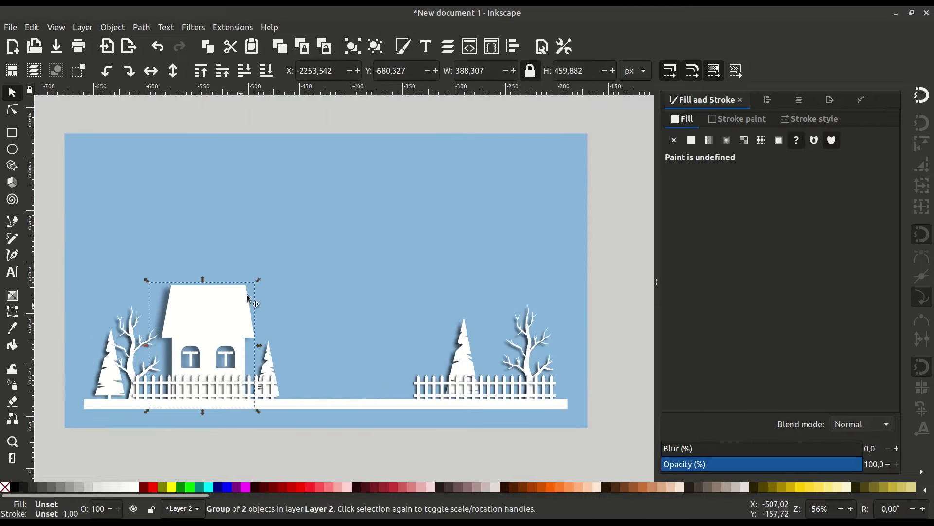
{"action": "left_click_drag", "start_coordinate": [260, 277], "coordinate": [239, 302]}
{"action": "scroll", "coordinate": [250, 250], "scroll_direction": "up", "scroll_amount": 1, "text": "ctrl"}
{"action": "left_click_drag", "start_coordinate": [250, 250], "coordinate": [246, 253]}
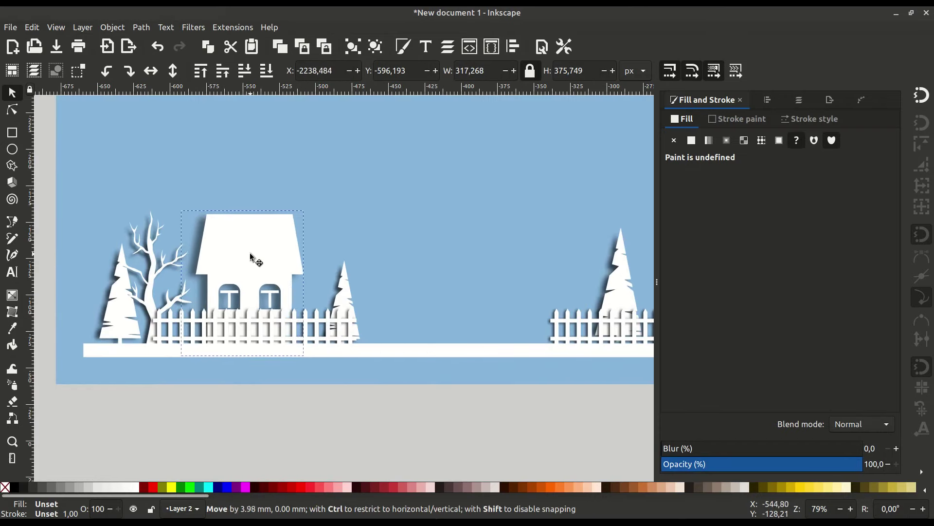
{"action": "left_click", "coordinate": [401, 273]}
{"action": "scroll", "coordinate": [361, 408], "scroll_direction": "up", "scroll_amount": 1}
{"action": "scroll", "coordinate": [361, 407], "scroll_direction": "right", "scroll_amount": 3}
Draw a tall rectangle in the middle of the scene for a building.
{"action": "key", "text": "r"}
{"action": "scroll", "coordinate": [361, 408], "scroll_direction": "up", "scroll_amount": 1}
{"action": "scroll", "coordinate": [361, 408], "scroll_direction": "right", "scroll_amount": 1}
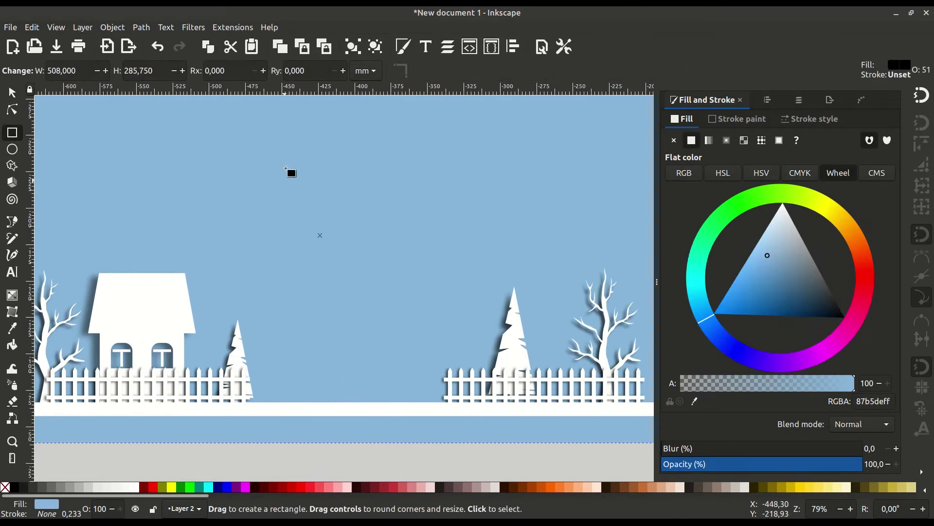
{"action": "left_click_drag", "start_coordinate": [292, 162], "coordinate": [405, 401]}
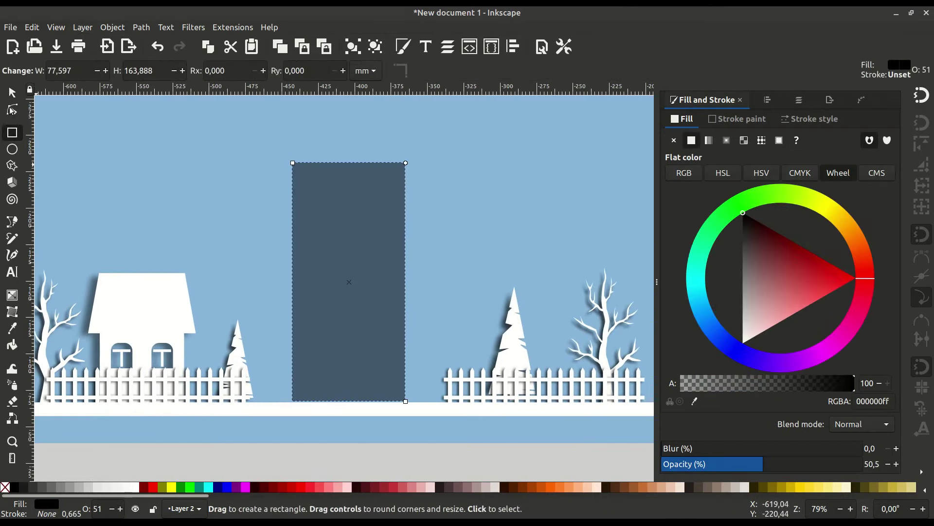
Duplicate the house, shrink the copy to about 68%, and place it behind the right trees.
{"action": "right_click", "coordinate": [147, 317]}
{"action": "left_click", "coordinate": [171, 261]}
{"action": "left_click_drag", "start_coordinate": [194, 312], "coordinate": [616, 308]}
{"action": "left_click_drag", "start_coordinate": [611, 267], "coordinate": [570, 316]}
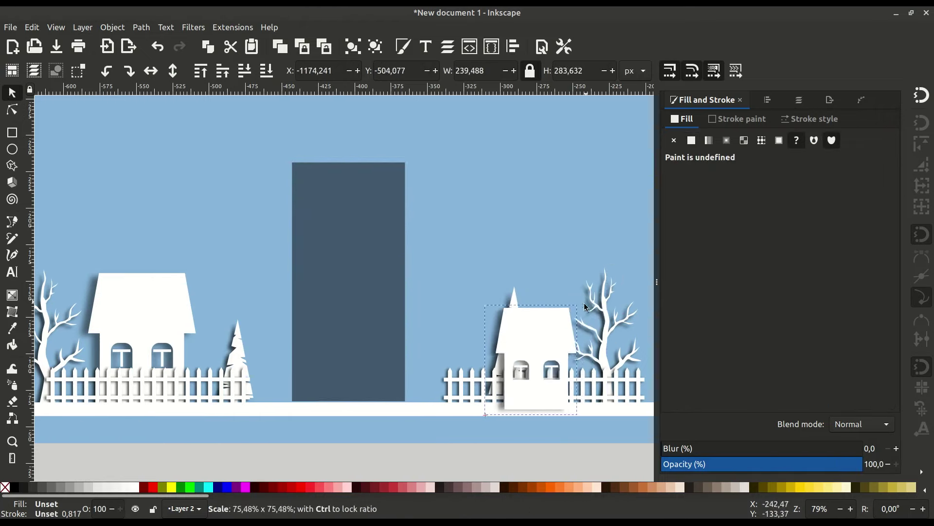
{"action": "left_click_drag", "start_coordinate": [534, 344], "coordinate": [576, 344]}
{"action": "scroll", "coordinate": [453, 292], "scroll_direction": "up", "scroll_amount": 1}
{"action": "left_click_drag", "start_coordinate": [453, 292], "coordinate": [436, 290]}
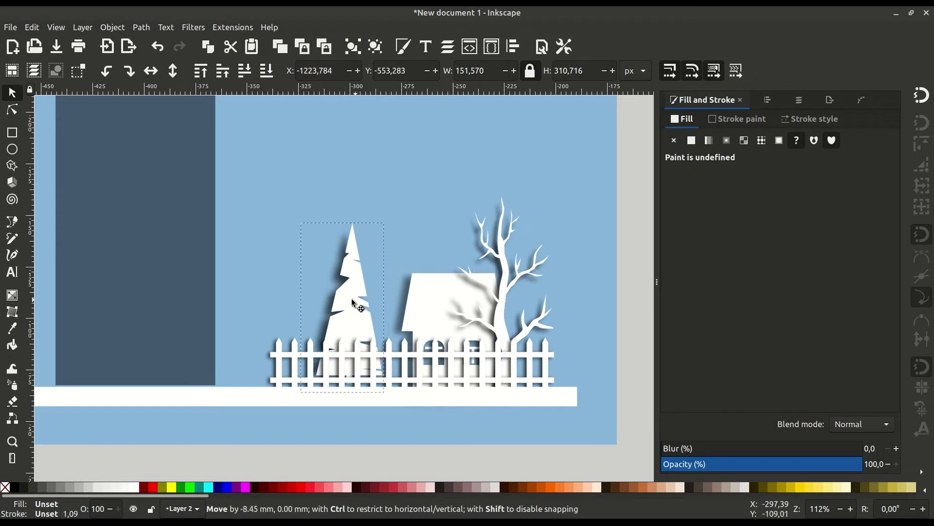
{"action": "left_click_drag", "start_coordinate": [436, 291], "coordinate": [427, 291]}
{"action": "left_click", "coordinate": [626, 352]}
Fill the tall rectangle with white.
{"action": "scroll", "coordinate": [507, 341], "scroll_direction": "down", "scroll_amount": 2}
{"action": "scroll", "coordinate": [350, 264], "scroll_direction": "up", "scroll_amount": 1}
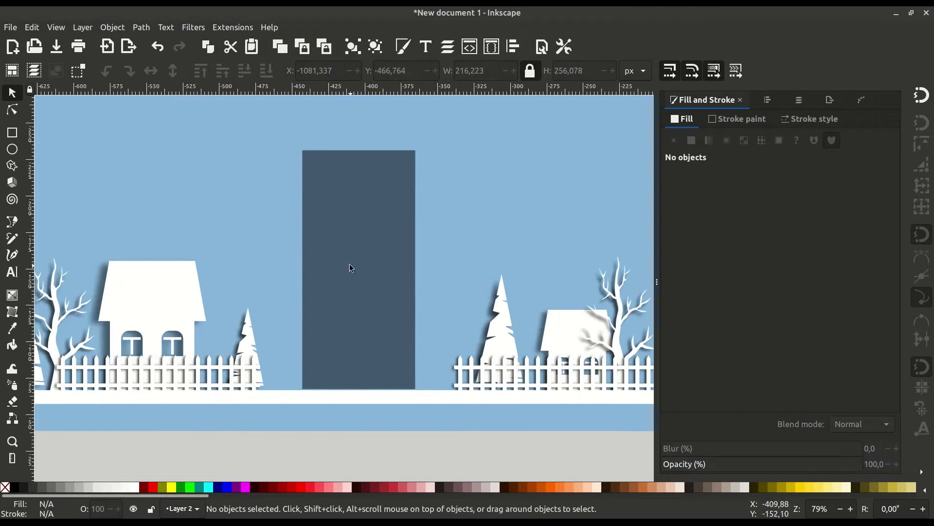
{"action": "scroll", "coordinate": [293, 291], "scroll_direction": "up", "scroll_amount": 2}
{"action": "scroll", "coordinate": [293, 291], "scroll_direction": "right", "scroll_amount": 2}
{"action": "left_click", "coordinate": [311, 292]}
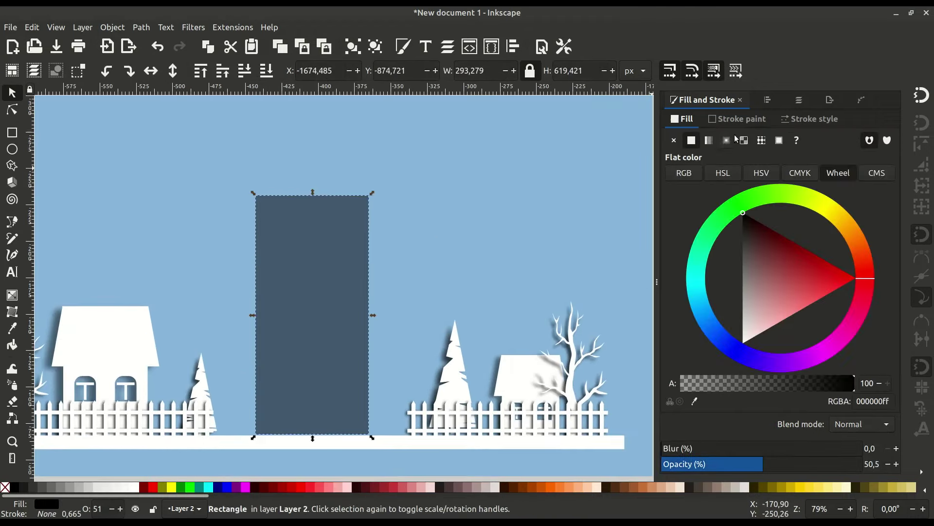
{"action": "left_click", "coordinate": [13, 487]}
{"action": "left_click", "coordinate": [133, 487]}
{"action": "left_click", "coordinate": [249, 276]}
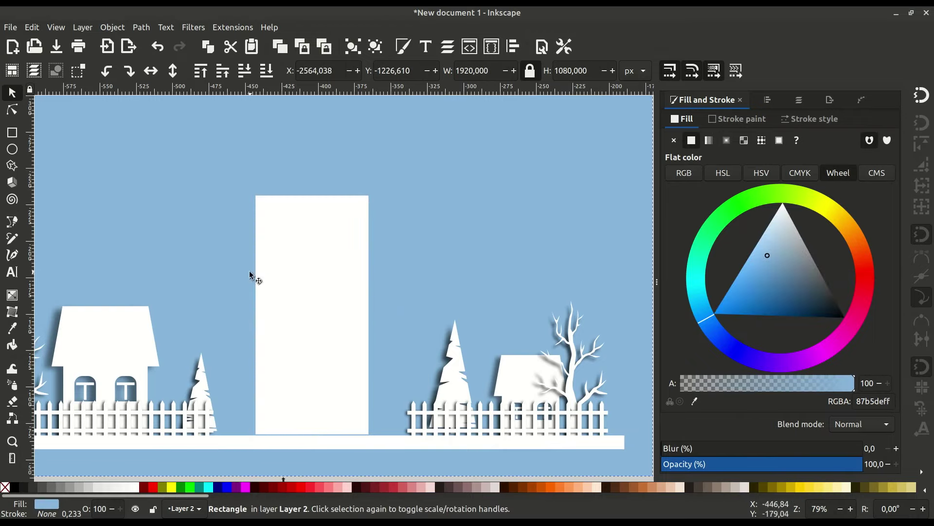
Draw a small window rectangle and duplicate it into thin pink bars.
{"action": "left_click", "coordinate": [12, 133]}
{"action": "scroll", "coordinate": [397, 239], "scroll_direction": "up", "scroll_amount": 2}
{"action": "left_click_drag", "start_coordinate": [385, 203], "coordinate": [437, 273]}
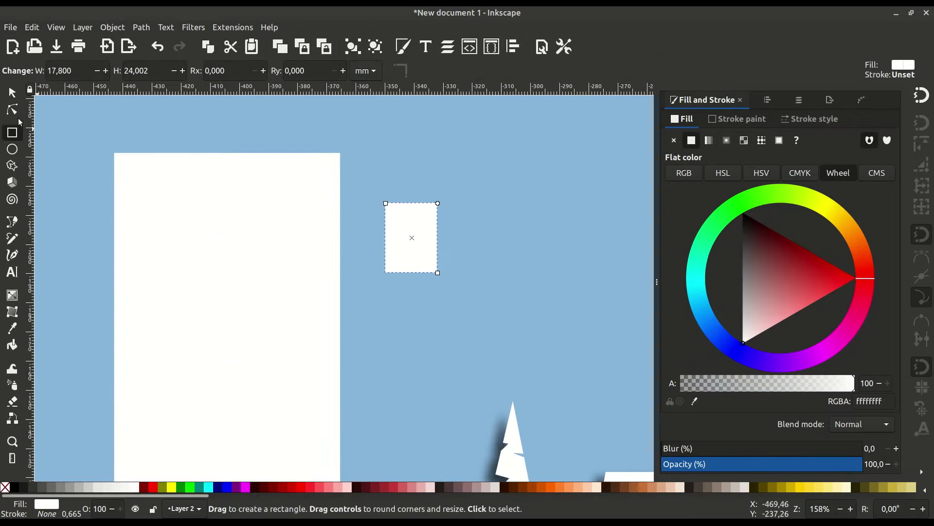
{"action": "scroll", "coordinate": [340, 252], "scroll_direction": "up", "scroll_amount": 1}
{"action": "key", "text": "s"}
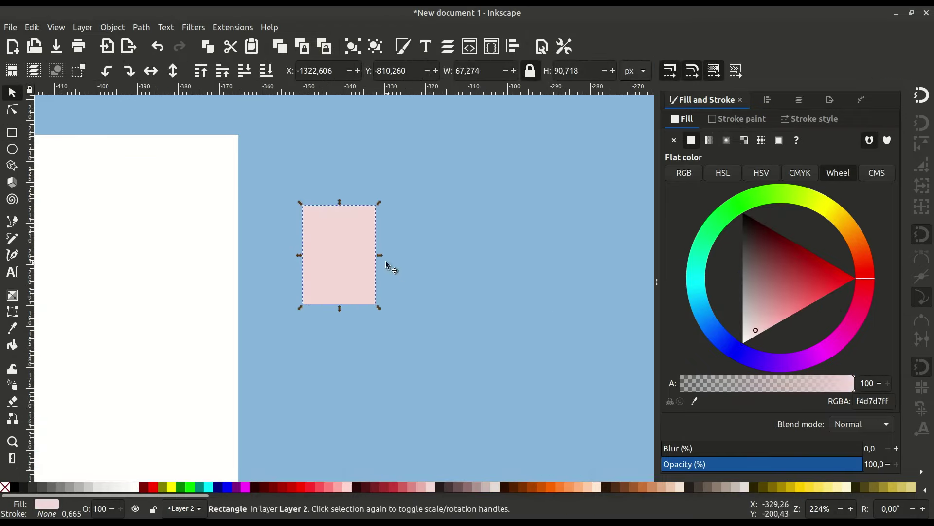
{"action": "left_click_drag", "start_coordinate": [380, 255], "coordinate": [349, 255]}
{"action": "right_click", "coordinate": [371, 255]}
{"action": "left_click", "coordinate": [388, 250]}
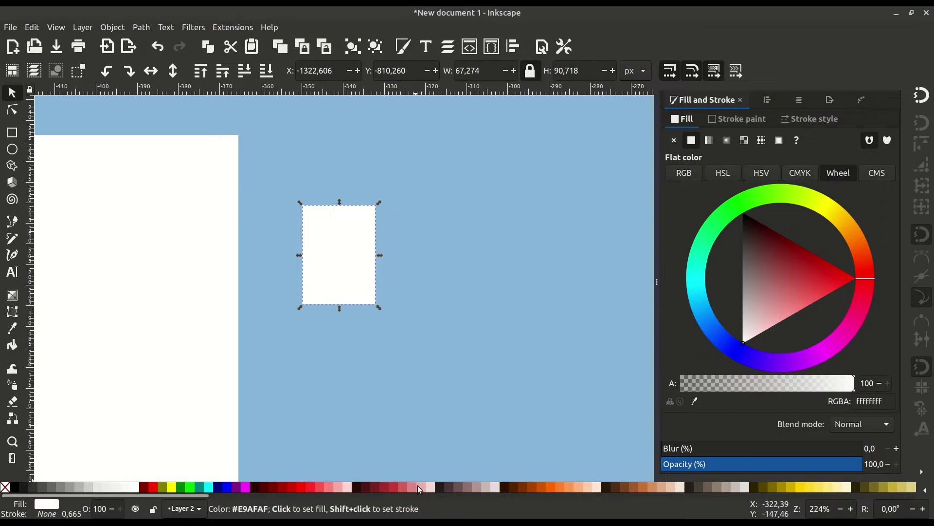
{"action": "left_click", "coordinate": [329, 487]}
{"action": "left_click_drag", "start_coordinate": [339, 201], "coordinate": [346, 249]}
Union the two pink bars into a cross, redoing the merge once.
{"action": "left_click", "coordinate": [339, 228], "text": "shift"}
{"action": "key", "text": "ctrl+plus"}
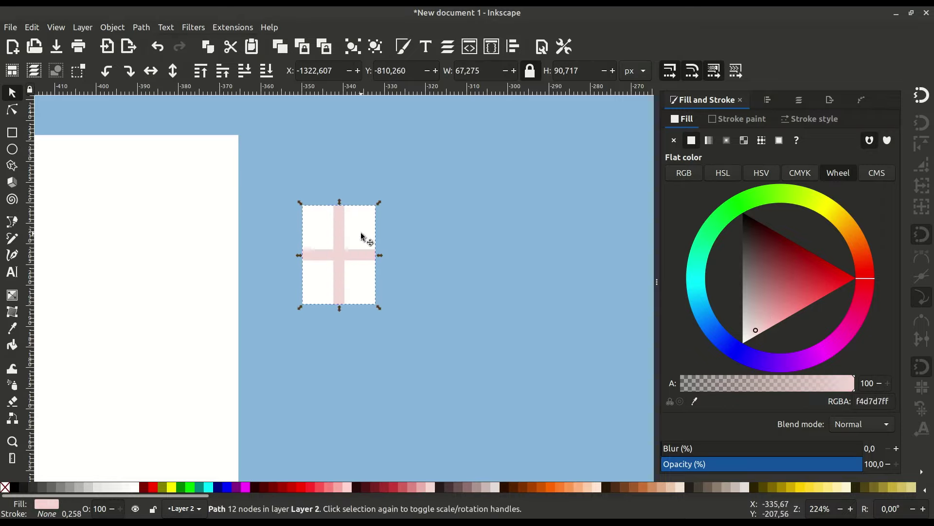
{"action": "key", "text": "ctrl+a"}
{"action": "key", "text": "ctrl+z"}
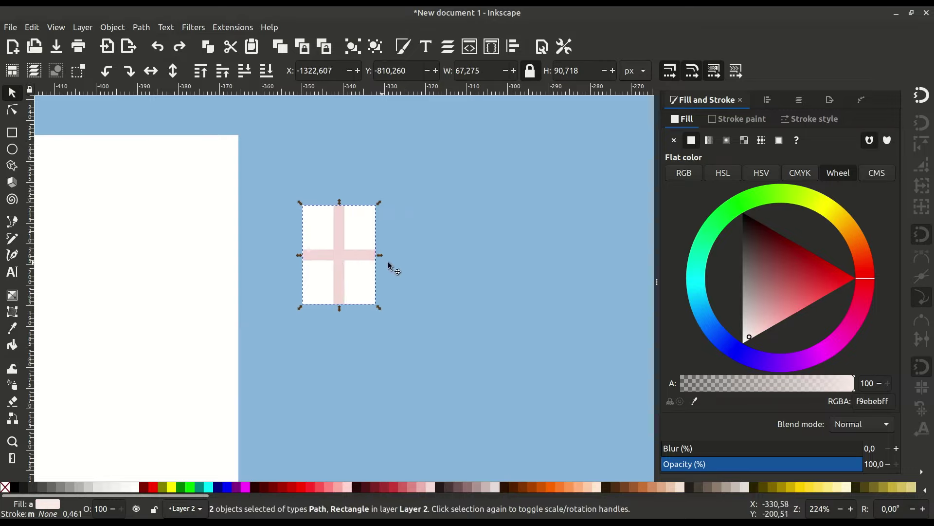
{"action": "key", "text": "ctrl+z"}
{"action": "left_click", "coordinate": [366, 253], "text": "shift"}
{"action": "key", "text": "ctrl+plus"}
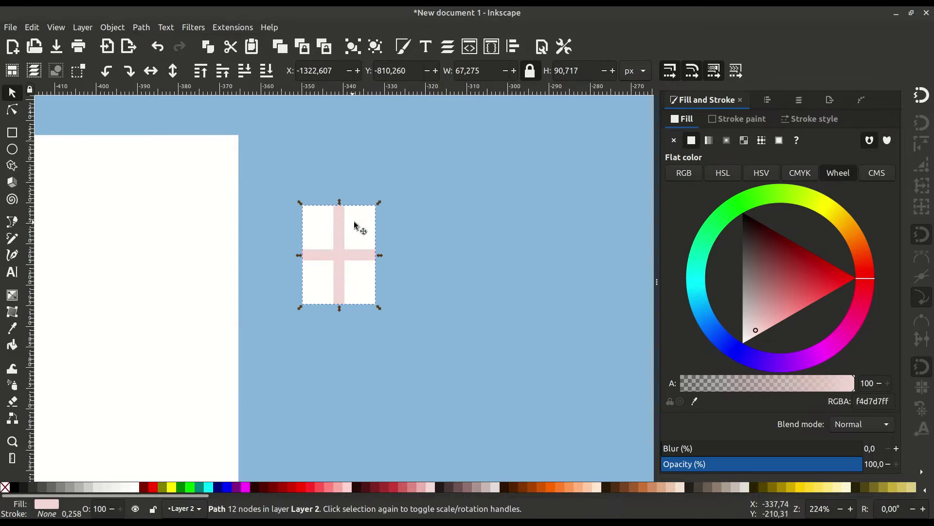
{"action": "key", "text": "ctrl+a"}
Centre the cross on the rectangle, cut it out, colour the window pink, and move it onto the building.
{"action": "left_click_drag", "start_coordinate": [343, 254], "coordinate": [382, 264]}
{"action": "left_click", "coordinate": [336, 248], "text": "shift"}
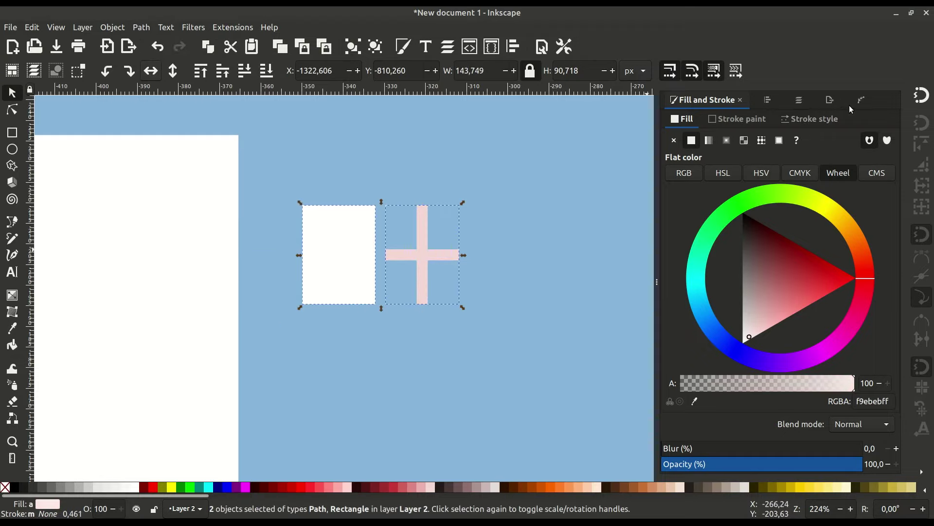
{"action": "left_click", "coordinate": [767, 99]}
{"action": "left_click", "coordinate": [826, 146]}
{"action": "key", "text": "ctrl+minus"}
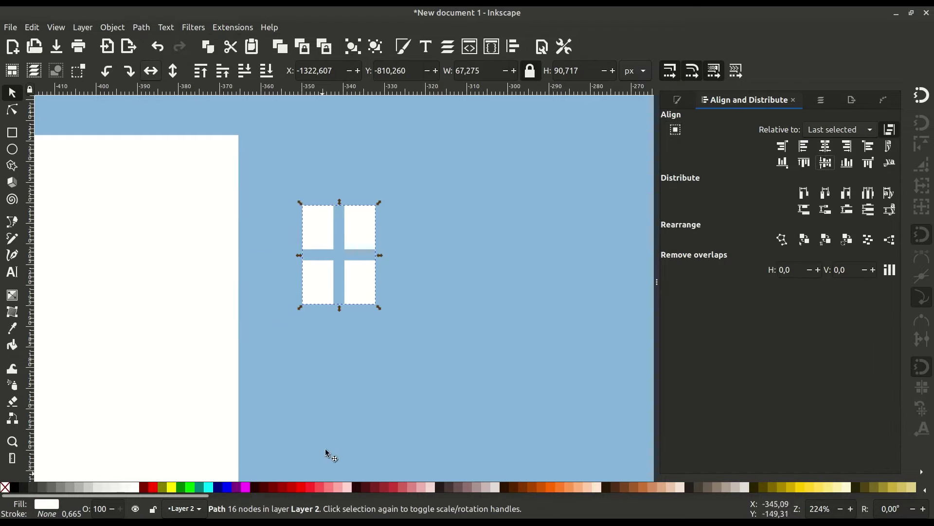
{"action": "left_click", "coordinate": [323, 487]}
{"action": "key", "text": "minus"}
{"action": "key", "text": "minus"}
{"action": "mouse_move", "coordinate": [414, 252]}
{"action": "left_mouse_down"}
{"action": "mouse_move", "coordinate": [248, 253]}
{"action": "mouse_move", "coordinate": [304, 248]}
{"action": "left_mouse_up"}
Duplicate the window into a row of three, combine them, and centre the row on the building.
{"action": "key", "text": "plus"}
{"action": "right_click", "coordinate": [234, 241]}
{"action": "left_click", "coordinate": [250, 274]}
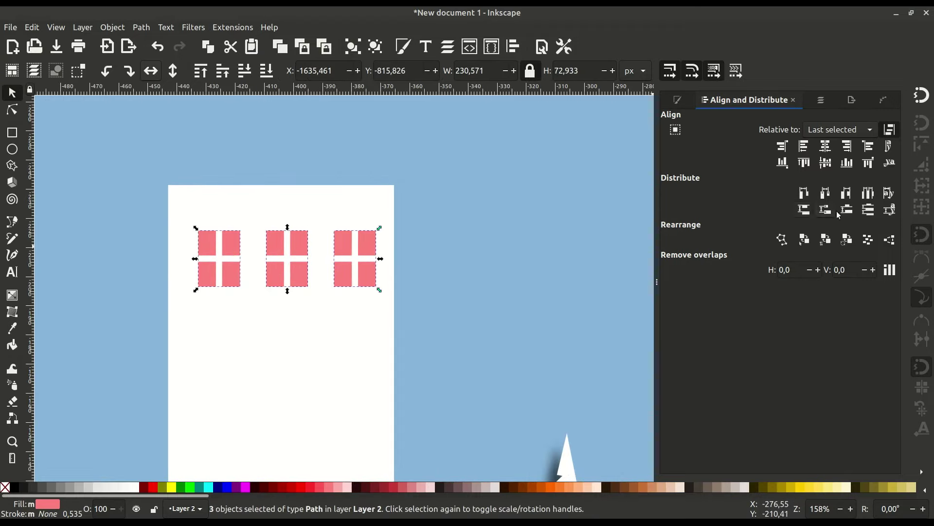
{"action": "left_click", "coordinate": [141, 27]}
{"action": "left_click", "coordinate": [163, 161]}
{"action": "key", "text": "ctrl+a"}
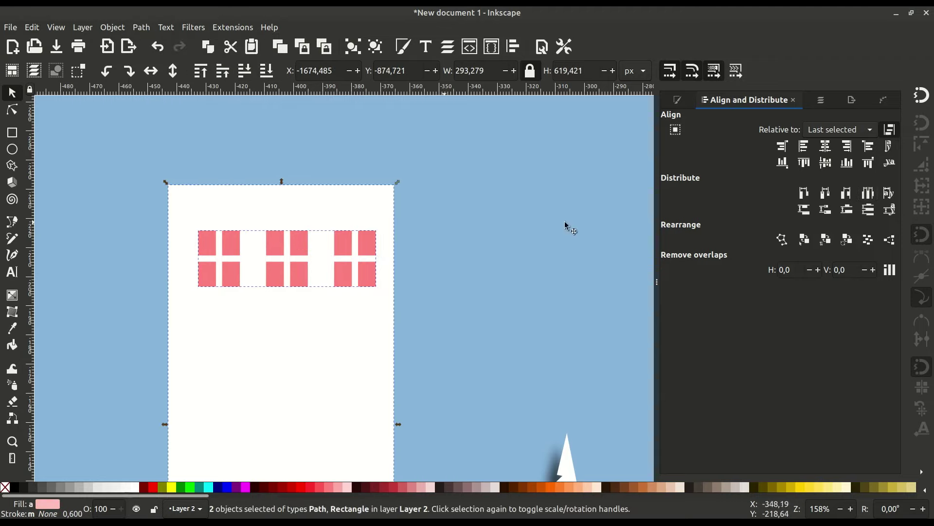
{"action": "left_click", "coordinate": [828, 166]}
Duplicate the window row downward into stacked rows on the building.
{"action": "left_click", "coordinate": [339, 242]}
{"action": "key", "text": "ctrl+d"}
{"action": "left_click_drag", "start_coordinate": [340, 242], "coordinate": [346, 334]}
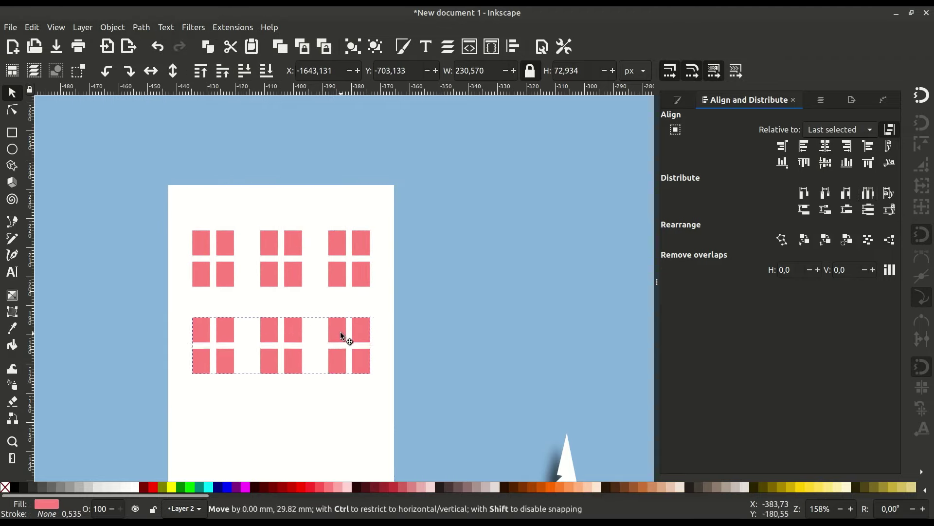
{"action": "right_click", "coordinate": [334, 277]}
{"action": "left_click", "coordinate": [350, 229]}
{"action": "left_click_drag", "start_coordinate": [340, 243], "coordinate": [340, 405]}
{"action": "scroll", "coordinate": [377, 280], "scroll_direction": "down", "scroll_amount": 5}
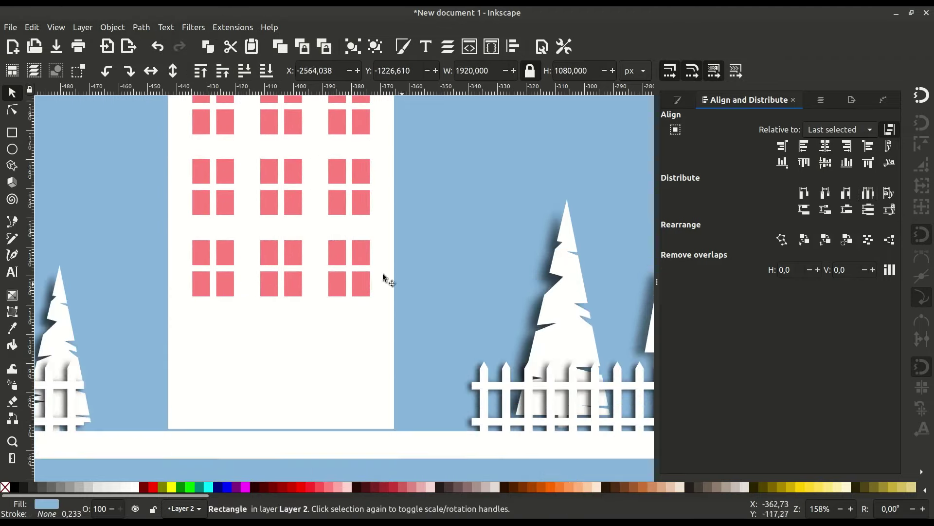
{"action": "left_click_drag", "start_coordinate": [372, 281], "coordinate": [347, 361]}
{"action": "scroll", "coordinate": [361, 290], "scroll_direction": "up", "scroll_amount": 3}
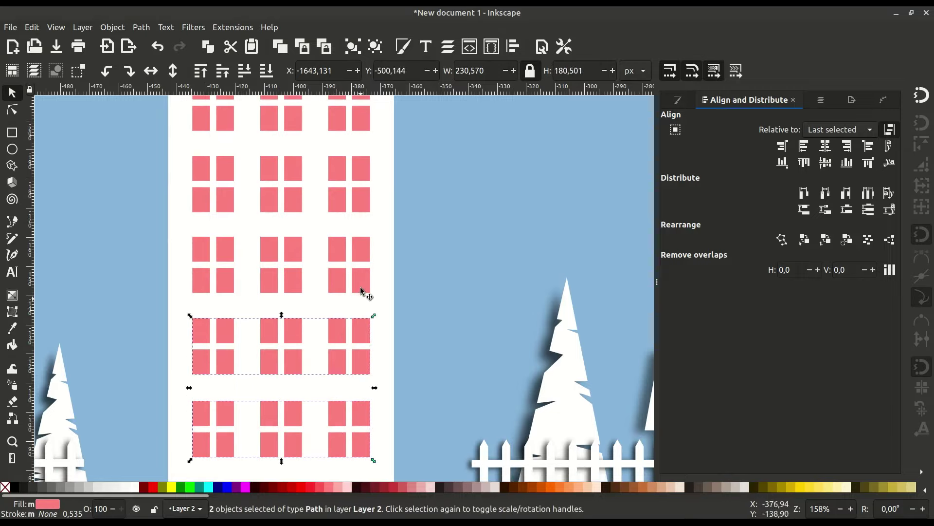
{"action": "scroll", "coordinate": [368, 158], "scroll_direction": "up", "scroll_amount": 3}
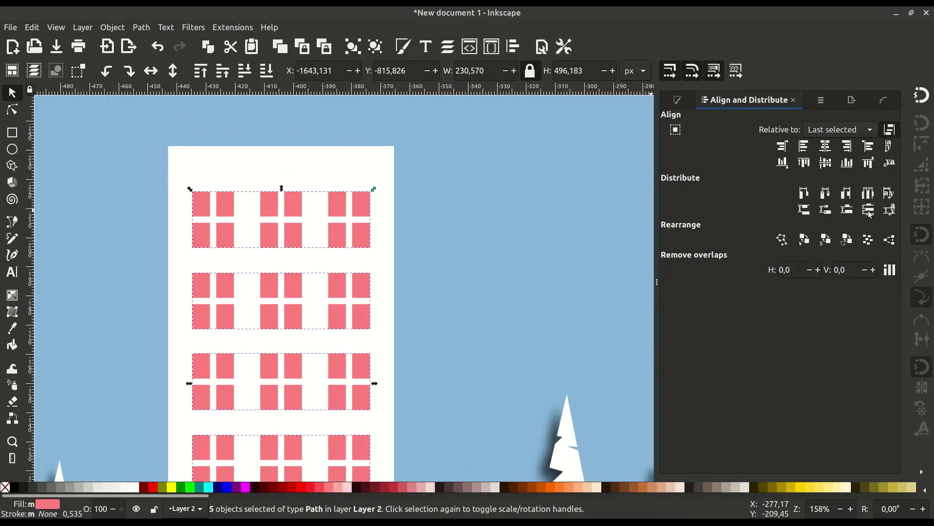
Combine all window rows and subtract them from the building with Path > Difference.
{"action": "left_click", "coordinate": [141, 27]}
{"action": "left_click", "coordinate": [156, 165]}
{"action": "left_click", "coordinate": [312, 170], "text": "shift"}
{"action": "left_click", "coordinate": [142, 27]}
{"action": "left_click", "coordinate": [156, 96]}
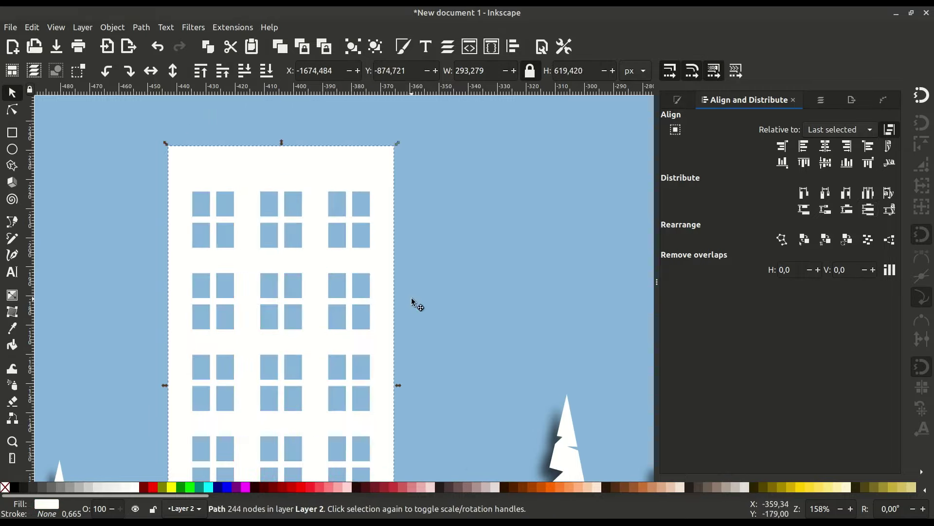
{"action": "left_click", "coordinate": [412, 301]}
{"action": "scroll", "coordinate": [378, 270], "scroll_direction": "down", "scroll_amount": 2}
{"action": "scroll", "coordinate": [267, 256], "scroll_direction": "up", "scroll_amount": 3}
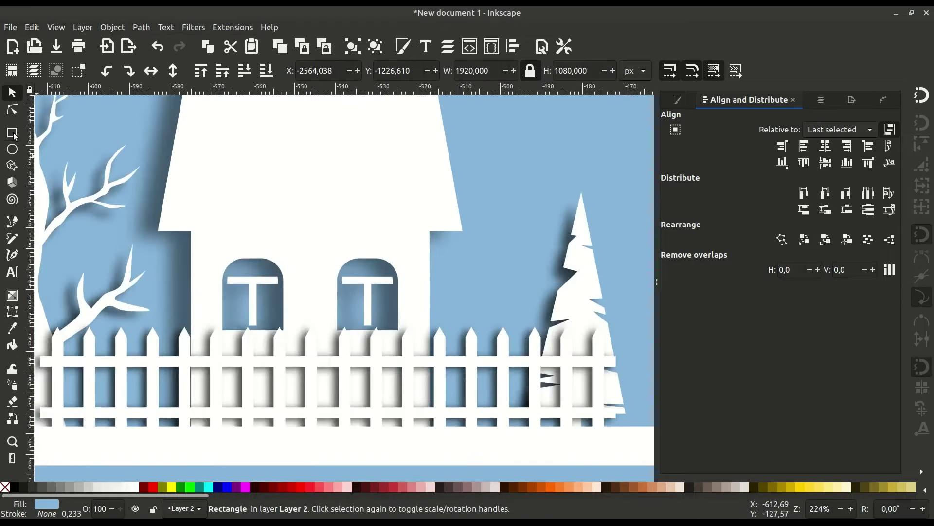
Draw a black strip under the roof and lower its opacity to a faint grey.
{"action": "left_click", "coordinate": [12, 133]}
{"action": "scroll", "coordinate": [253, 240], "scroll_direction": "up", "scroll_amount": 1}
{"action": "left_click_drag", "start_coordinate": [169, 228], "coordinate": [508, 244]}
{"action": "key", "text": "s"}
{"action": "left_click", "coordinate": [17, 490]}
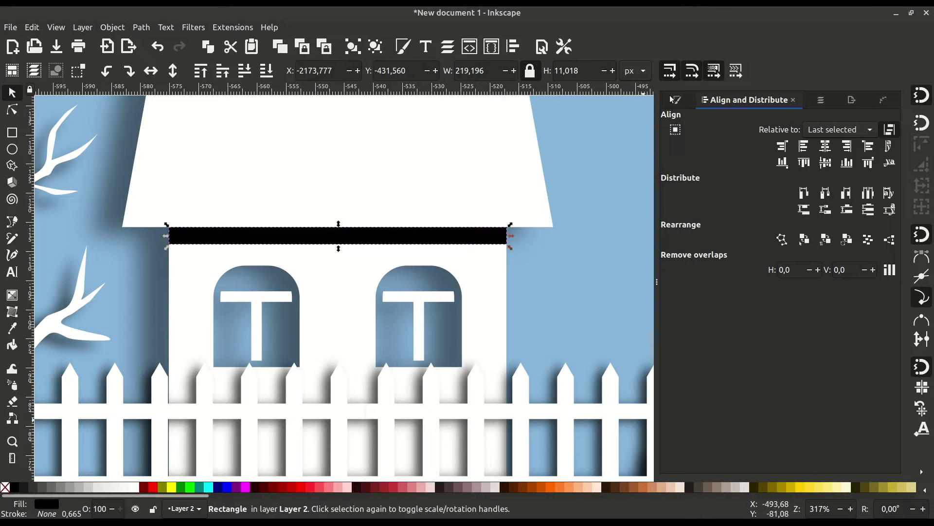
{"action": "left_click", "coordinate": [677, 100]}
{"action": "left_click_drag", "start_coordinate": [864, 464], "coordinate": [710, 464]}
Group the shadow strip with the roof.
{"action": "left_click", "coordinate": [253, 154], "text": "shift"}
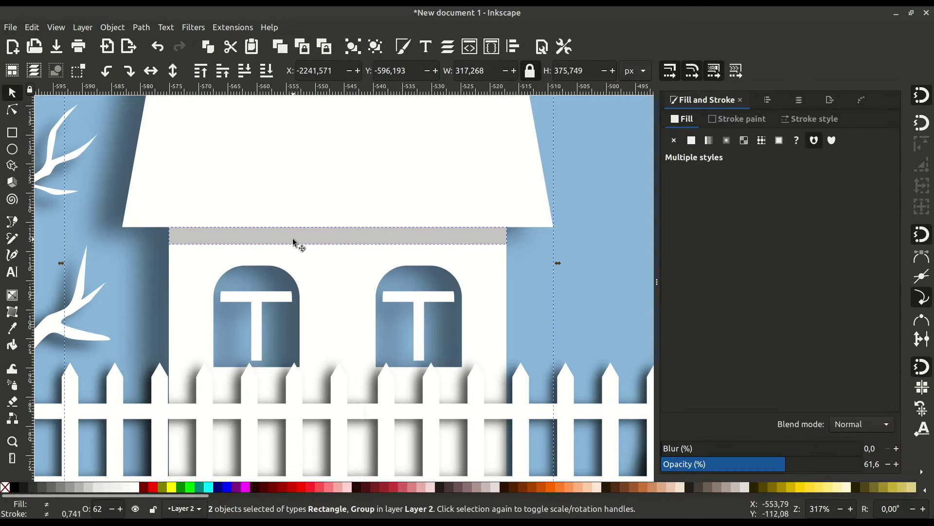
{"action": "right_click", "coordinate": [315, 244]}
{"action": "left_click", "coordinate": [341, 427]}
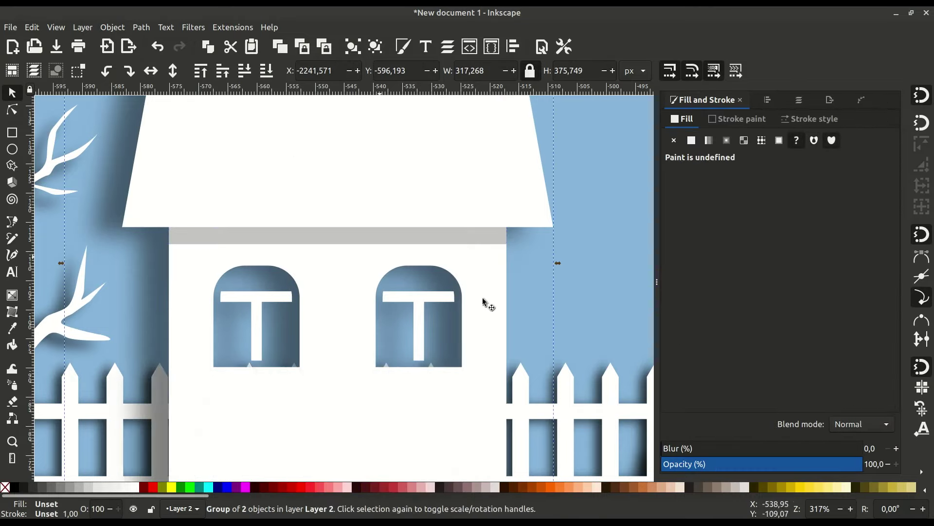
{"action": "left_click", "coordinate": [603, 296]}
Draw a rectangle over the tall building's top and centre it horizontally on the building.
{"action": "scroll", "coordinate": [294, 299], "scroll_direction": "down", "scroll_amount": 4, "text": "ctrl"}
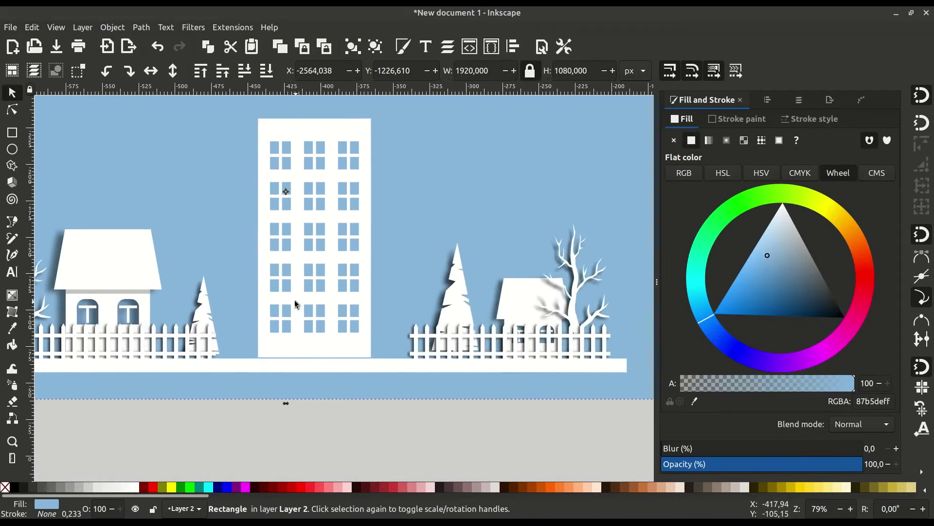
{"action": "scroll", "coordinate": [294, 300], "scroll_direction": "up", "scroll_amount": 1, "text": "ctrl"}
{"action": "scroll", "coordinate": [309, 179], "scroll_direction": "up", "scroll_amount": 1, "text": "ctrl"}
{"action": "key", "text": "r"}
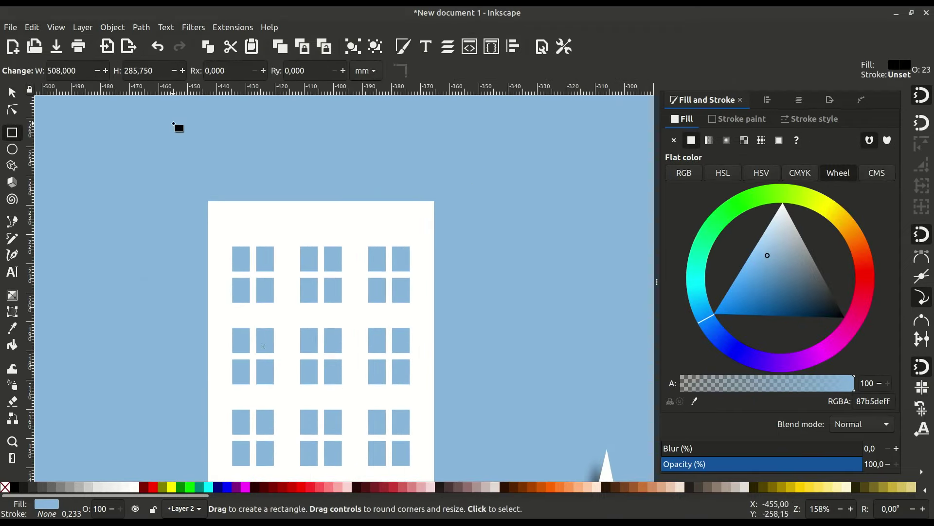
{"action": "left_click_drag", "start_coordinate": [174, 122], "coordinate": [476, 224]}
{"action": "key", "text": "s"}
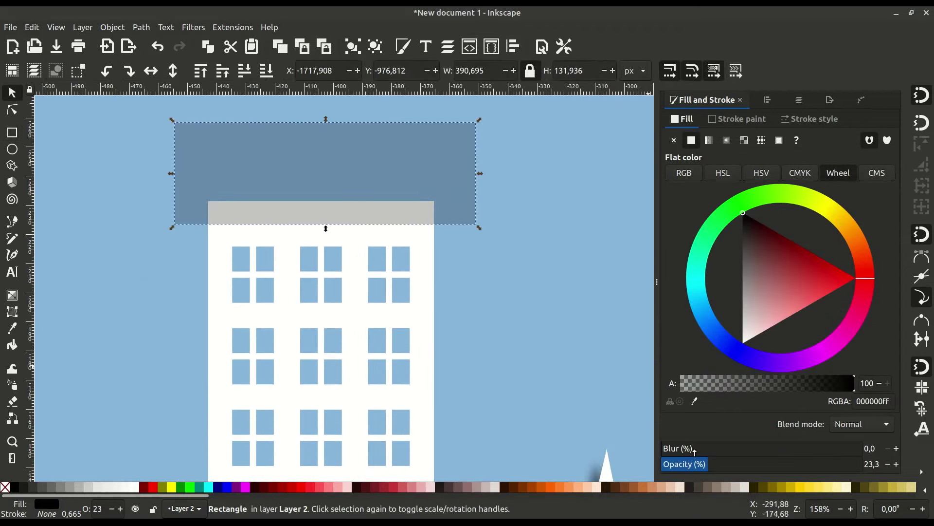
{"action": "left_click", "coordinate": [421, 250], "text": "shift"}
{"action": "key", "text": "ctrl+shift+a"}
{"action": "key", "text": "ctrl+alt+h"}
Turn the rectangle into a white trapezoid roof with inward top corners, raised slightly above the building.
{"action": "left_click", "coordinate": [260, 165]}
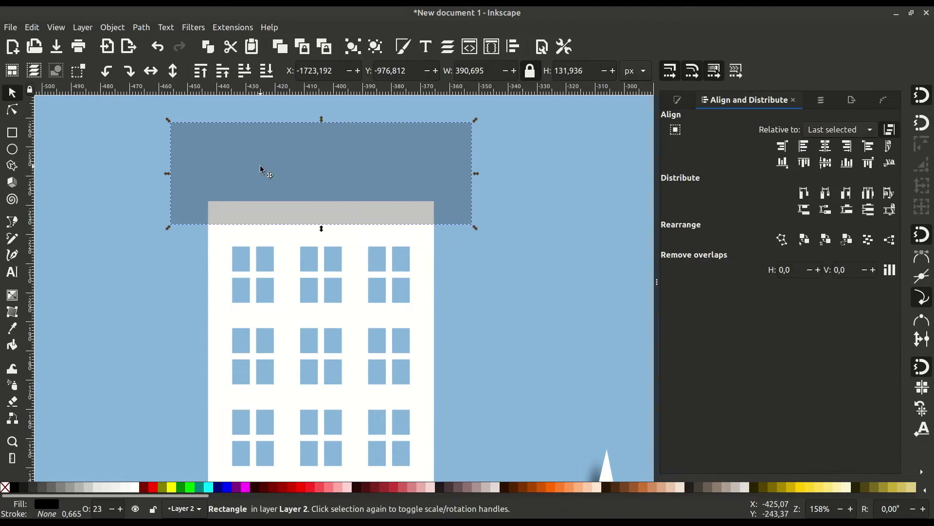
{"action": "key", "text": "ctrl+shift+c"}
{"action": "key", "text": "n"}
{"action": "left_click_drag", "start_coordinate": [495, 111], "coordinate": [146, 149]}
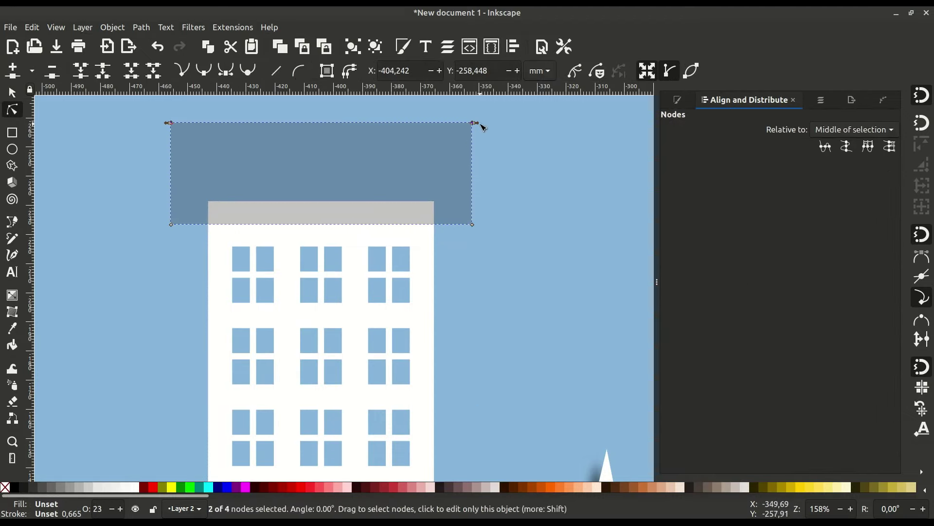
{"action": "left_click_drag", "start_coordinate": [477, 124], "coordinate": [463, 127]}
{"action": "left_click_drag", "start_coordinate": [478, 173], "coordinate": [453, 172]}
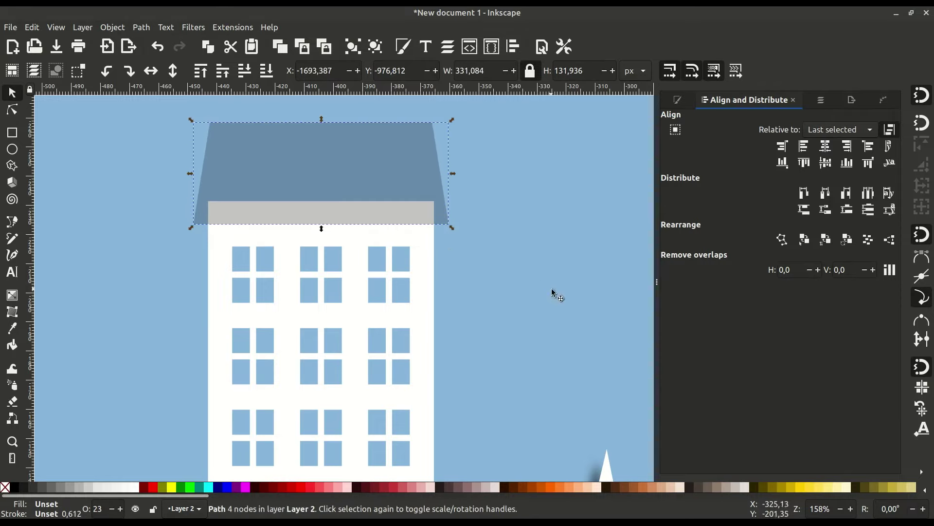
{"action": "left_click_drag", "start_coordinate": [403, 253], "coordinate": [351, 157]}
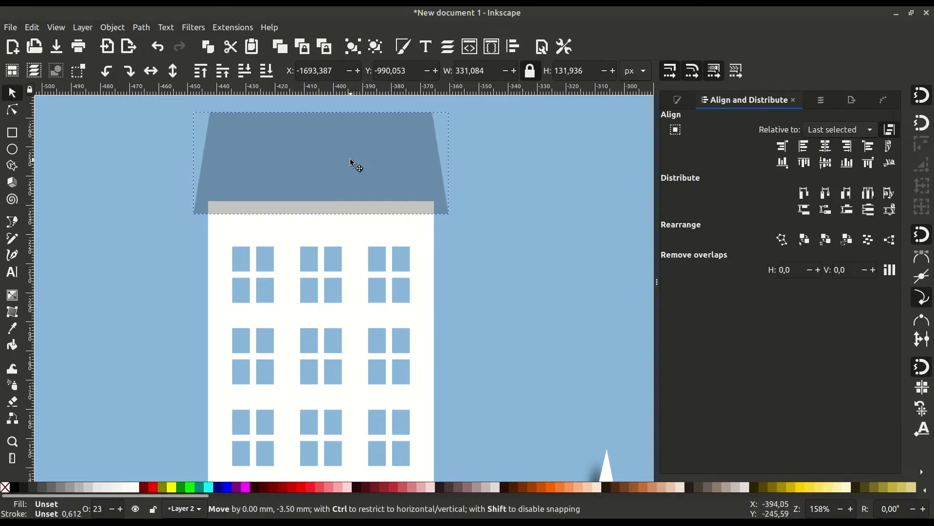
{"action": "left_click", "coordinate": [136, 488]}
{"action": "left_click", "coordinate": [680, 102]}
{"action": "left_click", "coordinate": [381, 260]}
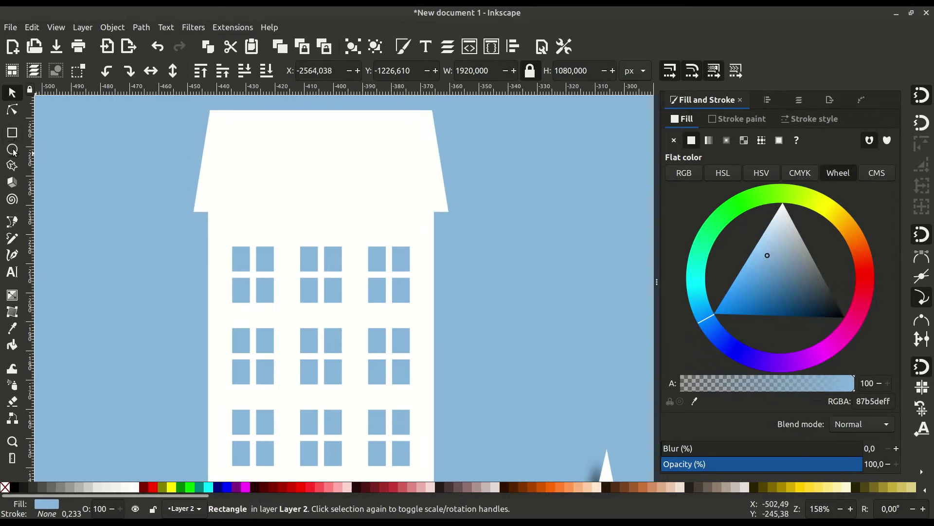
Union a rounded rectangle and a square rectangle into one dark red arch shape.
{"action": "left_click", "coordinate": [12, 132]}
{"action": "mouse_move", "coordinate": [87, 140]}
{"action": "left_mouse_down"}
{"action": "mouse_move", "coordinate": [89, 180]}
{"action": "mouse_move", "coordinate": [116, 184]}
{"action": "left_mouse_up"}
{"action": "scroll", "coordinate": [216, 139], "scroll_direction": "up", "scroll_amount": 2}
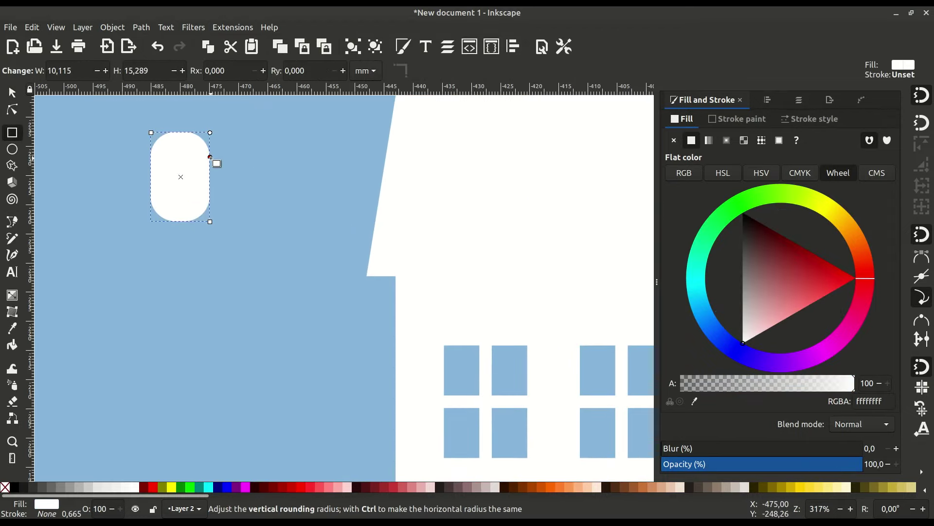
{"action": "mouse_move", "coordinate": [121, 247]}
{"action": "left_mouse_down"}
{"action": "mouse_move", "coordinate": [246, 302]}
{"action": "mouse_move", "coordinate": [244, 247]}
{"action": "left_mouse_up"}
{"action": "key", "text": "s"}
{"action": "left_click_drag", "start_coordinate": [182, 279], "coordinate": [187, 228]}
{"action": "left_click", "coordinate": [180, 165], "text": "shift"}
{"action": "left_click", "coordinate": [142, 27]}
{"action": "left_click", "coordinate": [182, 170]}
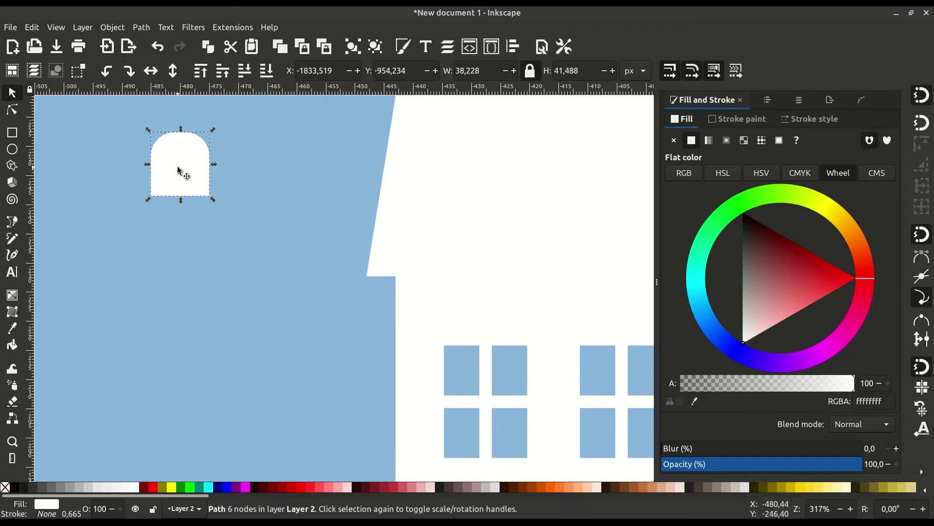
Move the arch onto the roof, make three copies, and select them for alignment.
{"action": "key", "text": "ctrl+shift+v"}
{"action": "key", "text": "grave"}
{"action": "left_click_drag", "start_coordinate": [182, 276], "coordinate": [327, 270]}
{"action": "right_click", "coordinate": [207, 275]}
{"action": "left_click", "coordinate": [216, 274]}
{"action": "key", "text": "ctrl+d"}
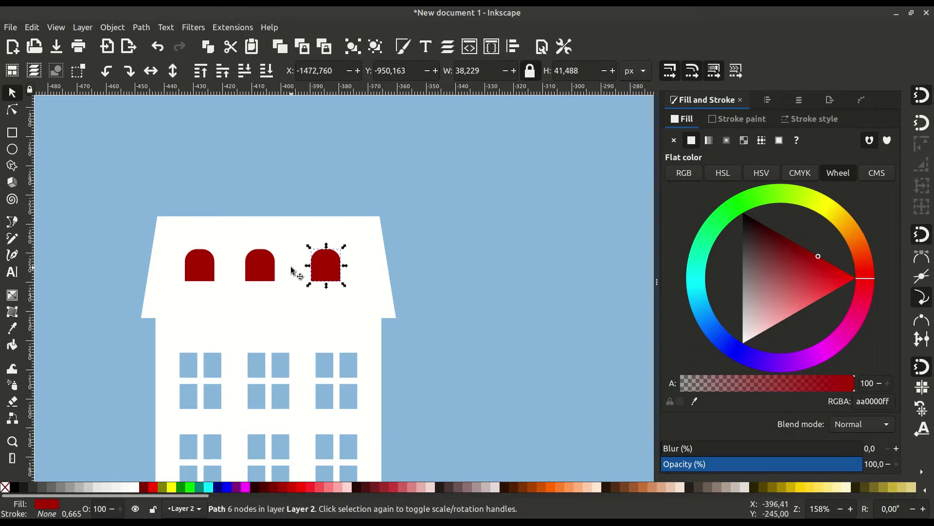
{"action": "left_click", "coordinate": [260, 267], "text": "shift"}
{"action": "left_click", "coordinate": [207, 270], "text": "shift"}
{"action": "key", "text": "ctrl+shift+a"}
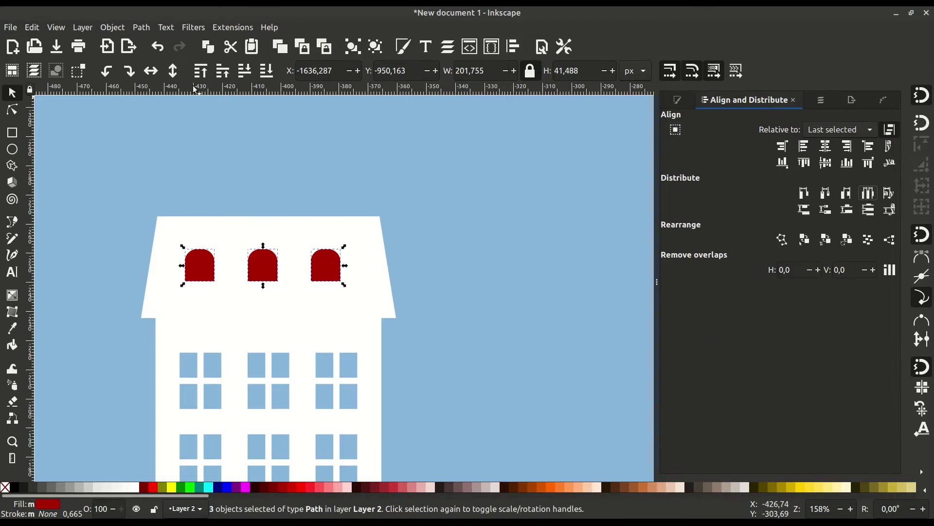
Combine the three arches and subtract them from the roof as windows.
{"action": "left_click", "coordinate": [142, 27]}
{"action": "left_click", "coordinate": [160, 84]}
{"action": "left_click", "coordinate": [141, 27]}
{"action": "left_click", "coordinate": [165, 97]}
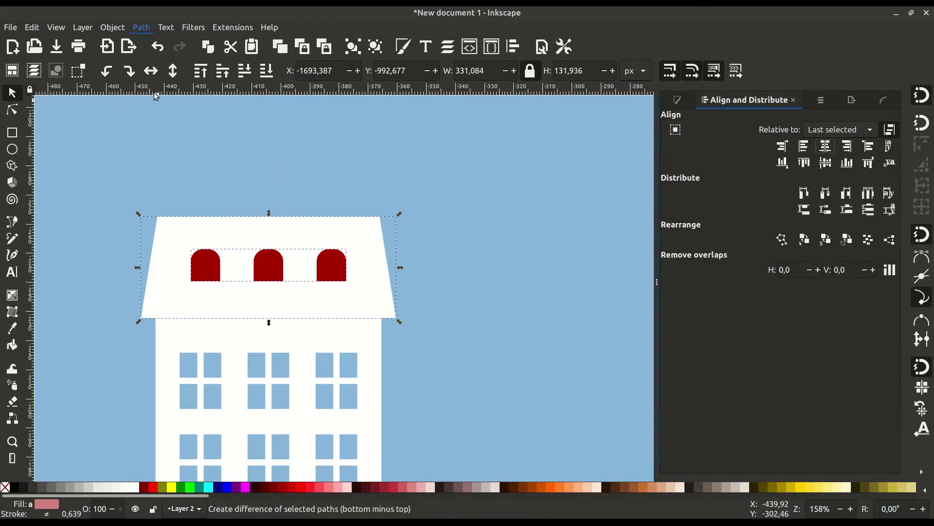
Draw a black bar under the roof and lower its opacity to a soft grey.
{"action": "left_click", "coordinate": [199, 326]}
{"action": "key", "text": "r"}
{"action": "scroll", "coordinate": [192, 369], "scroll_direction": "up", "scroll_amount": 2}
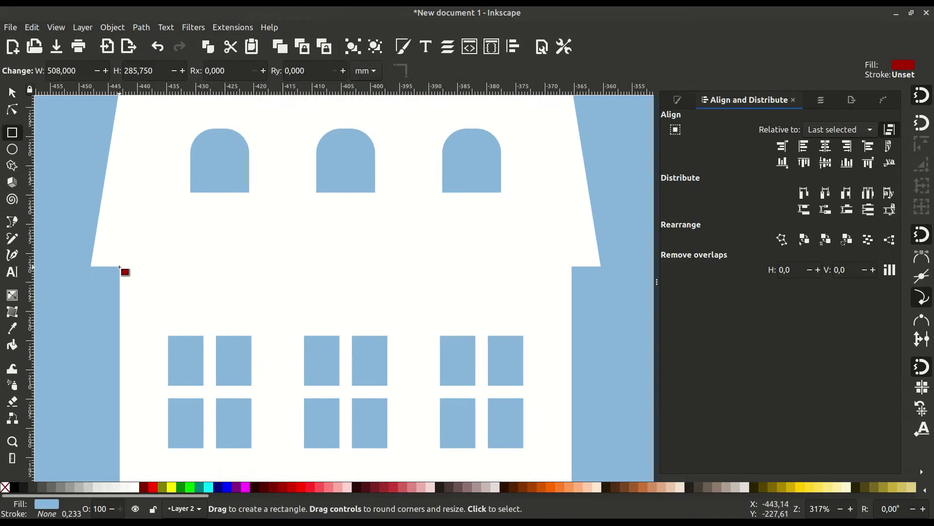
{"action": "left_click_drag", "start_coordinate": [120, 267], "coordinate": [573, 286]}
{"action": "left_click", "coordinate": [15, 486]}
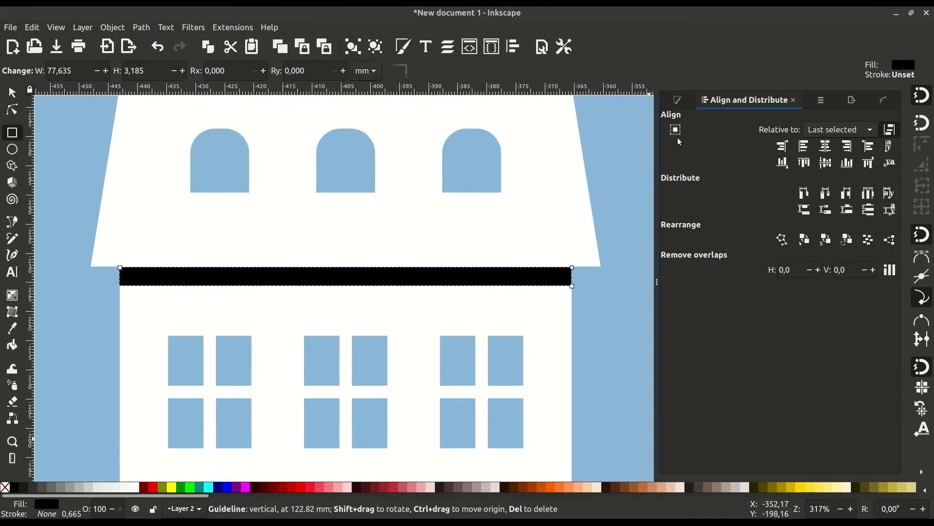
{"action": "left_click", "coordinate": [677, 100]}
{"action": "left_click_drag", "start_coordinate": [862, 463], "coordinate": [726, 464]}
Zoom out and select all parts of the tall building.
{"action": "key", "text": "s"}
{"action": "left_click", "coordinate": [195, 271]}
{"action": "key", "text": "minus"}
{"action": "key", "text": "minus"}
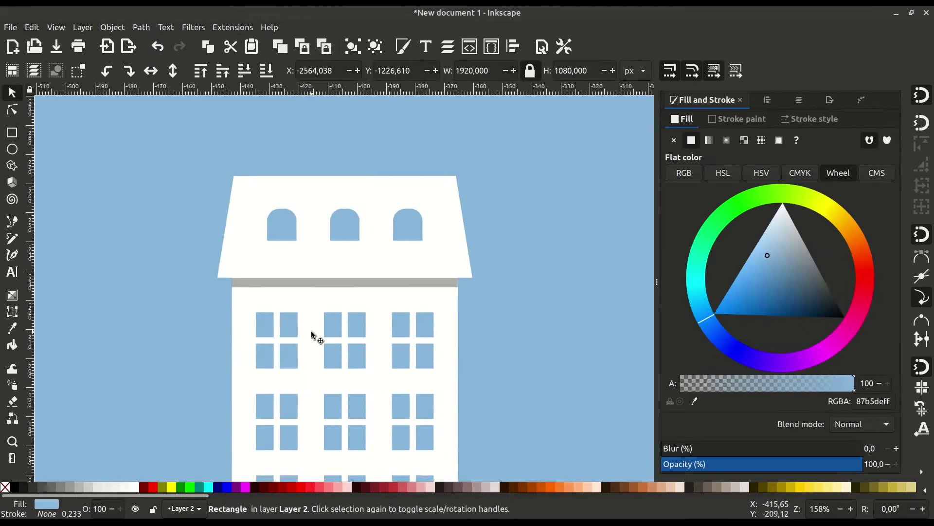
{"action": "key", "text": "minus"}
{"action": "key", "text": "minus"}
{"action": "key", "text": "minus"}
{"action": "left_click_drag", "start_coordinate": [396, 168], "coordinate": [280, 447]}
Group the tall building's parts and shrink it to about 70%.
{"action": "right_click", "coordinate": [369, 352]}
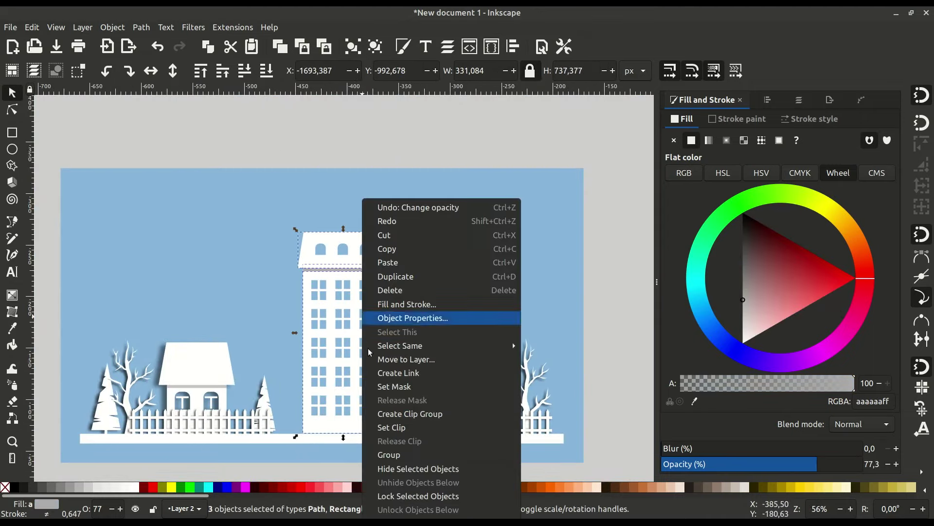
{"action": "left_click", "coordinate": [389, 454]}
{"action": "left_click_drag", "start_coordinate": [392, 232], "coordinate": [384, 243]}
{"action": "key", "text": "plus"}
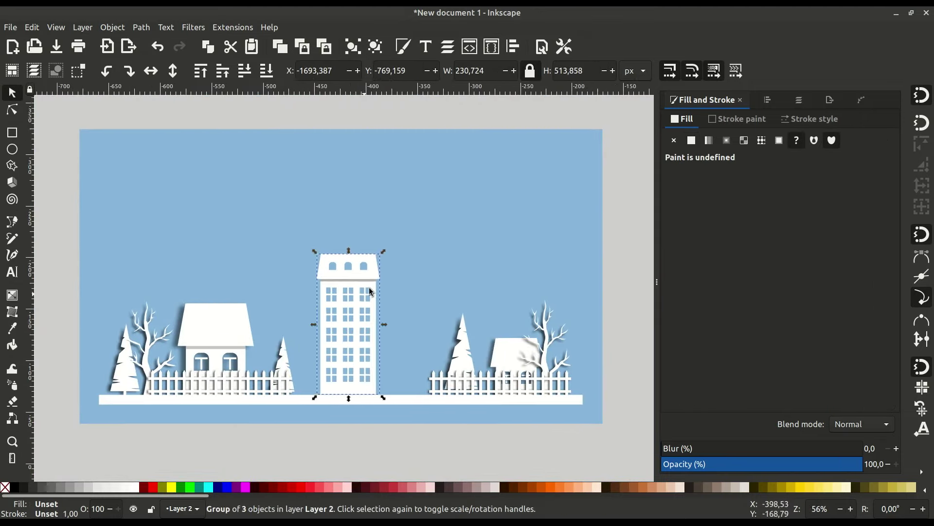
Make a black, blurred, lower-opacity copy offset left as a shadow behind the building.
{"action": "right_click", "coordinate": [410, 184]}
{"action": "left_click", "coordinate": [433, 261]}
{"action": "left_click", "coordinate": [15, 486]}
{"action": "left_click_drag", "start_coordinate": [394, 325], "coordinate": [383, 325]}
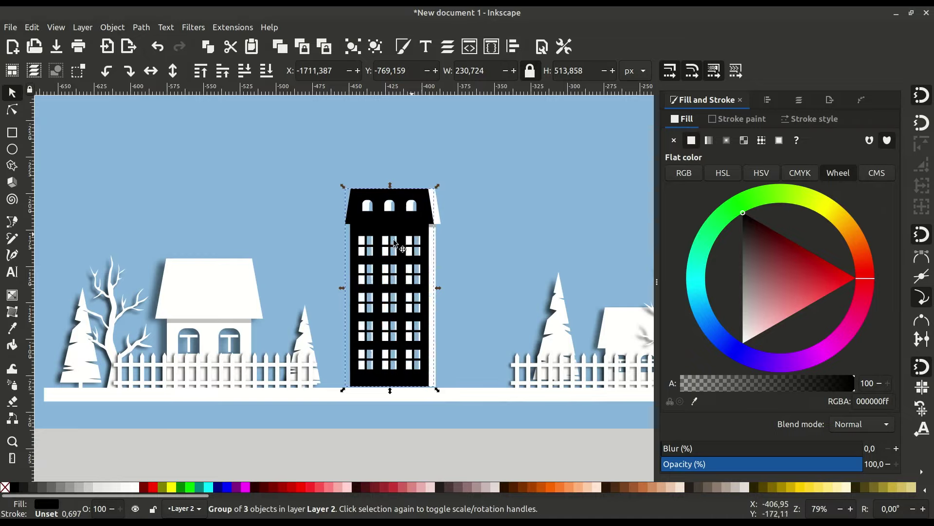
{"action": "left_click_drag", "start_coordinate": [387, 185], "coordinate": [388, 195]}
{"action": "left_click_drag", "start_coordinate": [681, 448], "coordinate": [719, 448]}
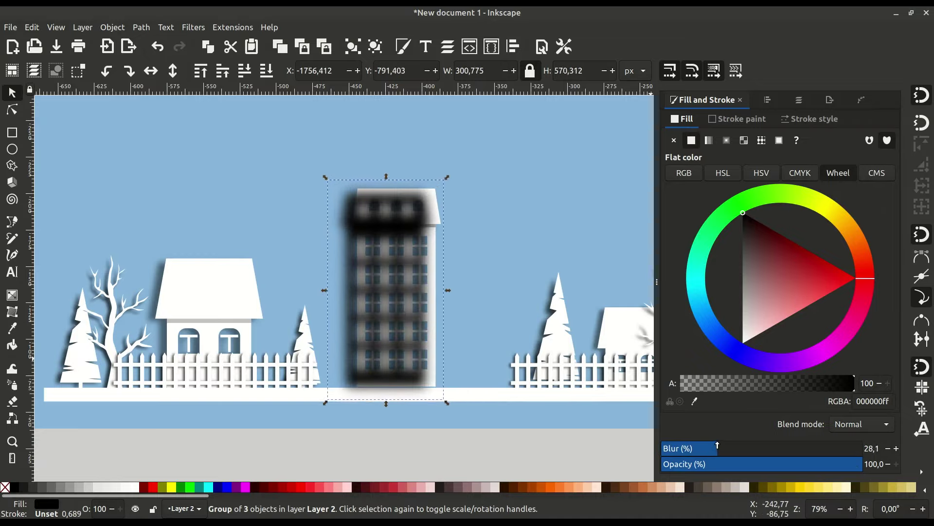
{"action": "left_click_drag", "start_coordinate": [861, 464], "coordinate": [798, 463]}
{"action": "left_click", "coordinate": [266, 70]}
Group the tall building together with its shadow.
{"action": "key", "text": "3"}
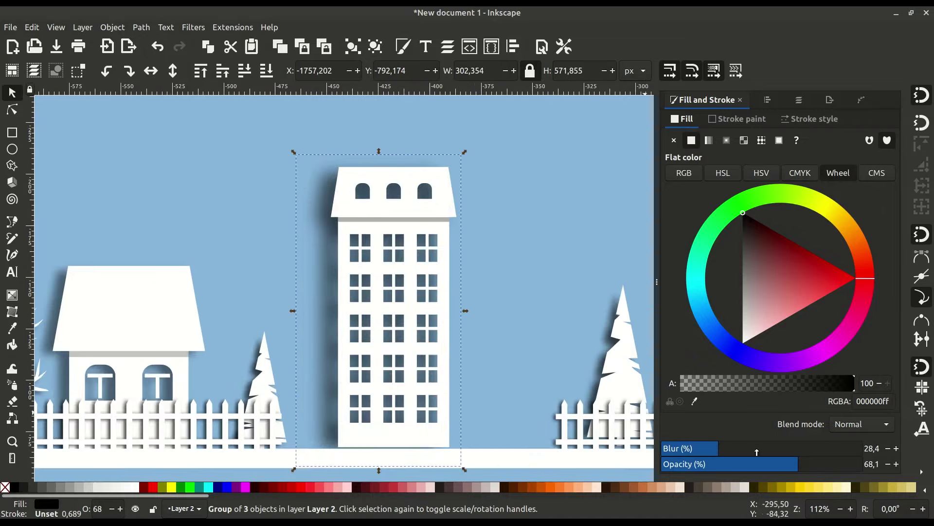
{"action": "left_click", "coordinate": [405, 172], "text": "shift"}
{"action": "right_click", "coordinate": [404, 173]}
{"action": "left_click", "coordinate": [429, 415]}
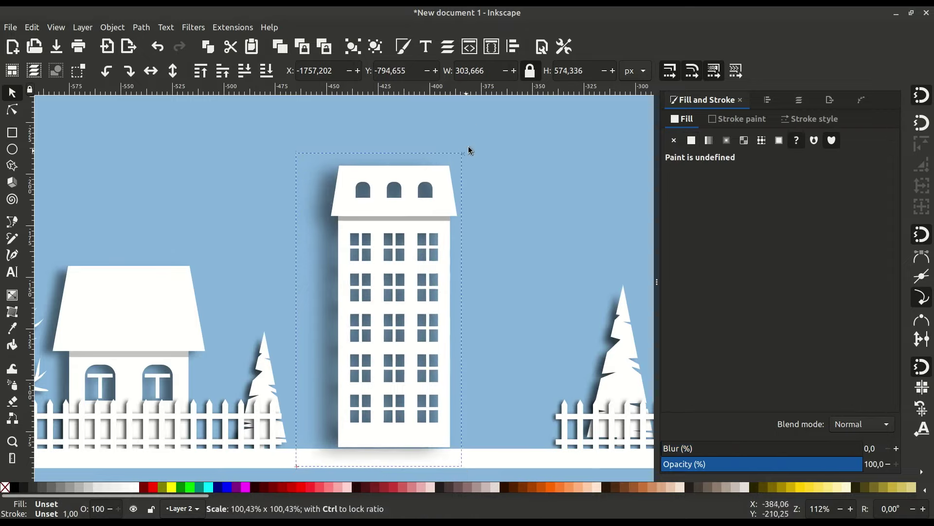
Enlarge the building slightly and place it behind the left small house.
{"action": "left_click_drag", "start_coordinate": [465, 152], "coordinate": [476, 127]}
{"action": "left_click_drag", "start_coordinate": [498, 243], "coordinate": [321, 243]}
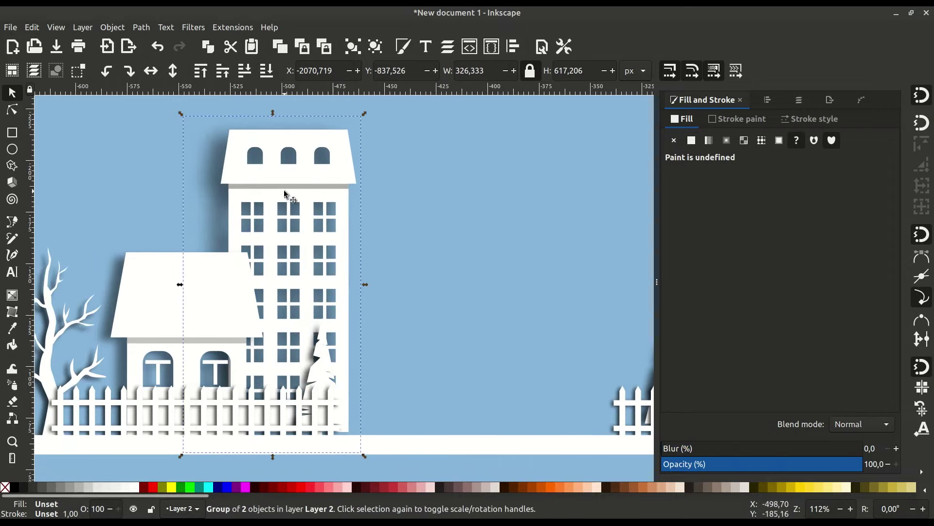
{"action": "scroll", "coordinate": [284, 190], "scroll_direction": "left", "scroll_amount": 3}
{"action": "left_click_drag", "start_coordinate": [396, 201], "coordinate": [265, 200]}
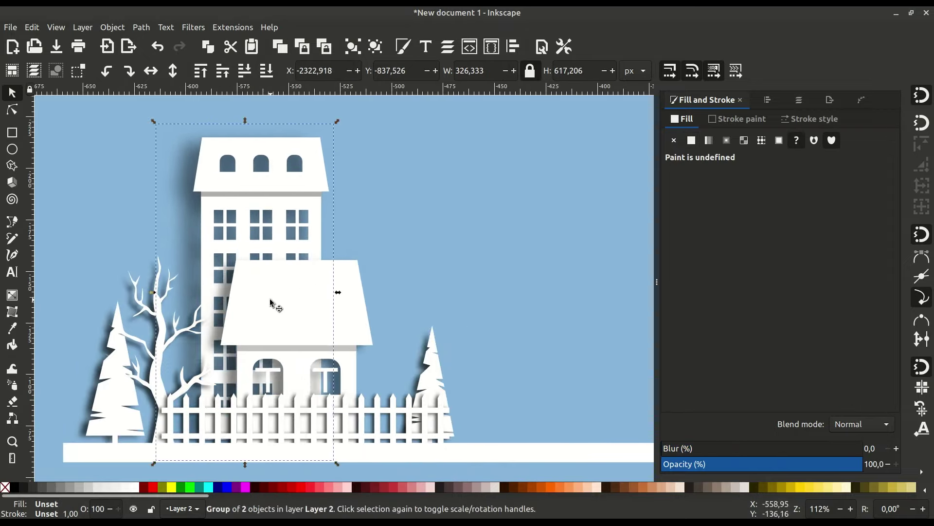
{"action": "left_click_drag", "start_coordinate": [272, 303], "coordinate": [303, 301]}
{"action": "left_click", "coordinate": [473, 334]}
{"action": "key", "text": "minus"}
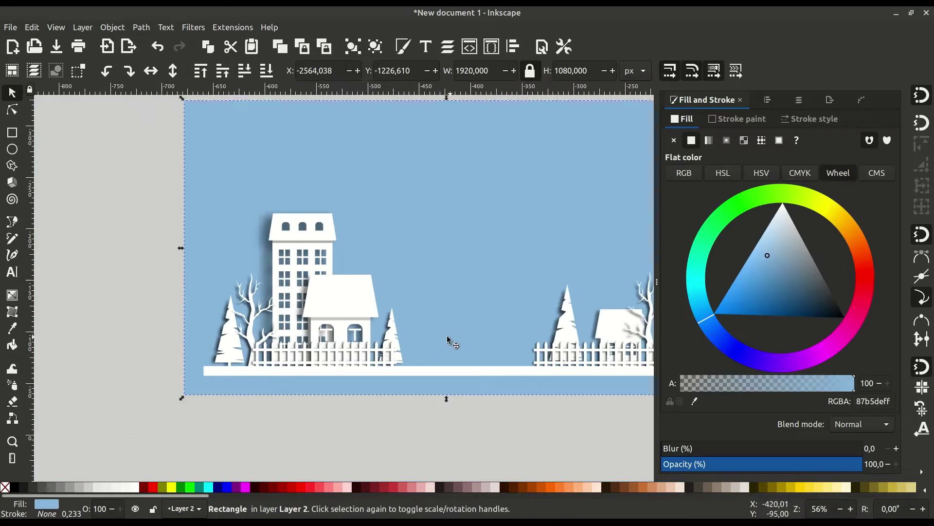
{"action": "scroll", "coordinate": [199, 233], "scroll_direction": "right", "scroll_amount": 3}
Put a smaller copy of the tall building behind the right-hand houses.
{"action": "left_click", "coordinate": [199, 234]}
{"action": "key", "text": "ctrl+d"}
{"action": "left_click_drag", "start_coordinate": [188, 241], "coordinate": [550, 263]}
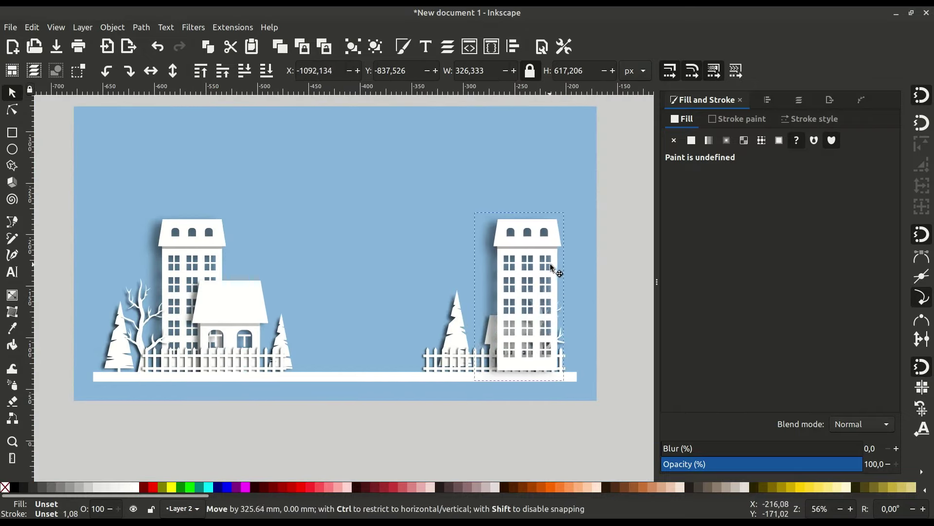
{"action": "key", "text": "Page_Down"}
{"action": "scroll", "coordinate": [551, 233], "scroll_direction": "up", "scroll_amount": 1}
{"action": "scroll", "coordinate": [551, 234], "scroll_direction": "right", "scroll_amount": 1}
{"action": "left_click_drag", "start_coordinate": [517, 195], "coordinate": [509, 216]}
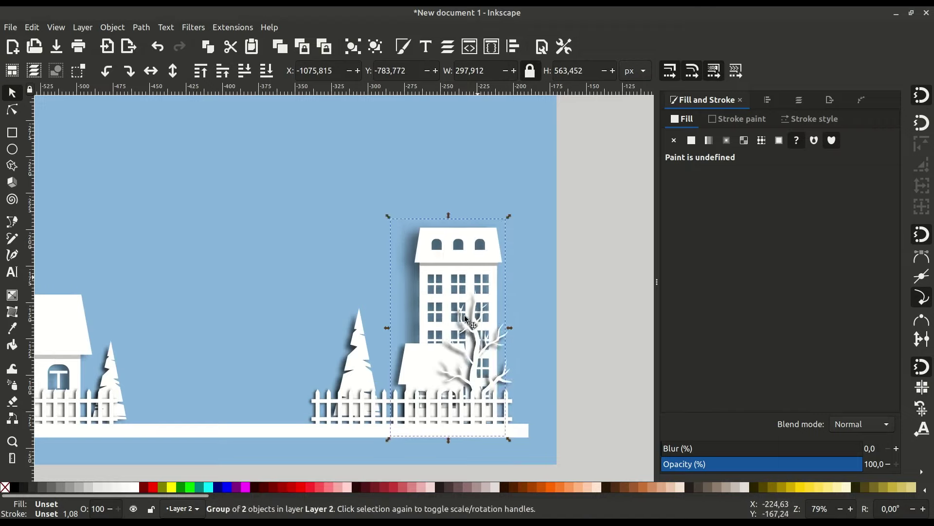
{"action": "left_click_drag", "start_coordinate": [464, 314], "coordinate": [426, 314]}
{"action": "key", "text": "Escape"}
{"action": "key", "text": "minus"}
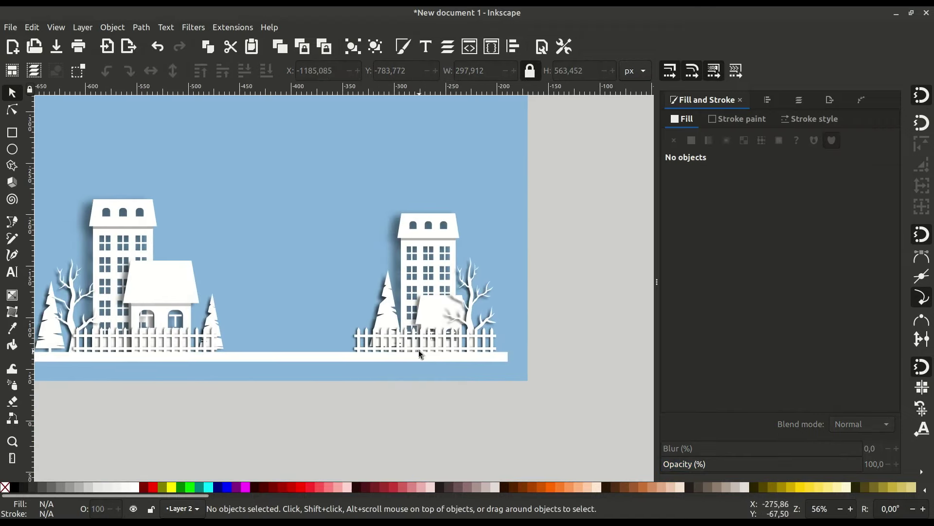
{"action": "scroll", "coordinate": [333, 298], "scroll_direction": "right", "scroll_amount": 2}
{"action": "scroll", "coordinate": [453, 317], "scroll_direction": "up", "scroll_amount": 1}
Copy the white ground strip, fill it black, blur it, nudge it down, and send it behind.
{"action": "scroll", "coordinate": [647, 364], "scroll_direction": "up", "scroll_amount": 1}
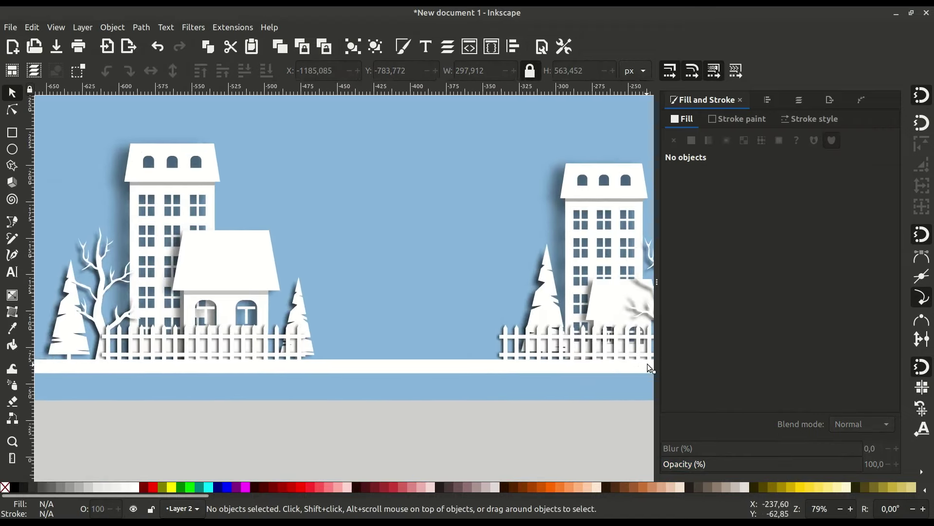
{"action": "scroll", "coordinate": [648, 364], "scroll_direction": "right", "scroll_amount": 3}
{"action": "scroll", "coordinate": [337, 343], "scroll_direction": "down", "scroll_amount": 1}
{"action": "right_click", "coordinate": [337, 343]}
{"action": "key", "text": "Escape"}
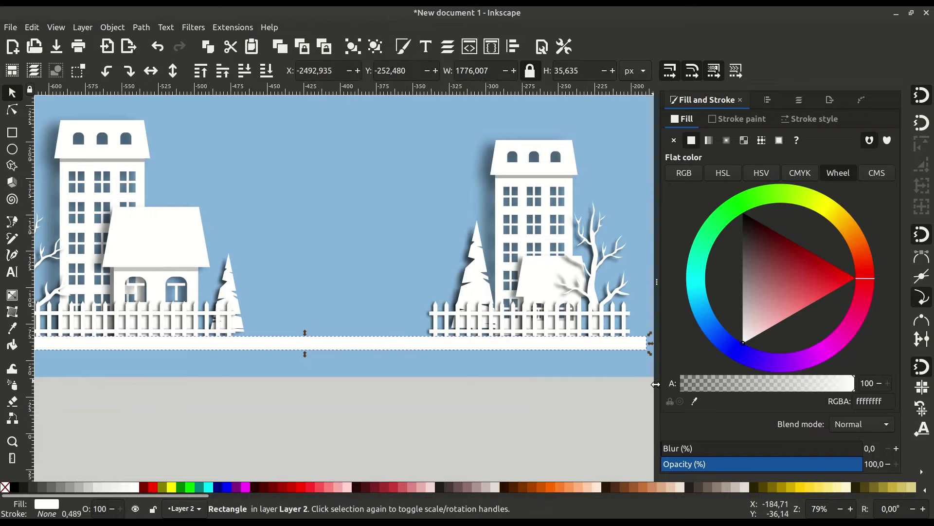
{"action": "left_click", "coordinate": [16, 487]}
{"action": "left_click_drag", "start_coordinate": [663, 448], "coordinate": [700, 448]}
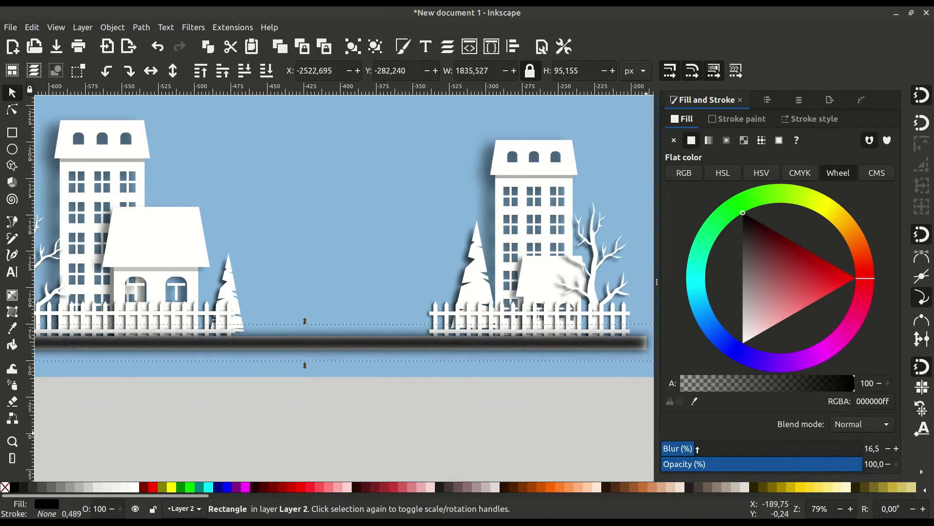
{"action": "key", "text": "Down"}
{"action": "key", "text": "Down"}
{"action": "left_click", "coordinate": [265, 72]}
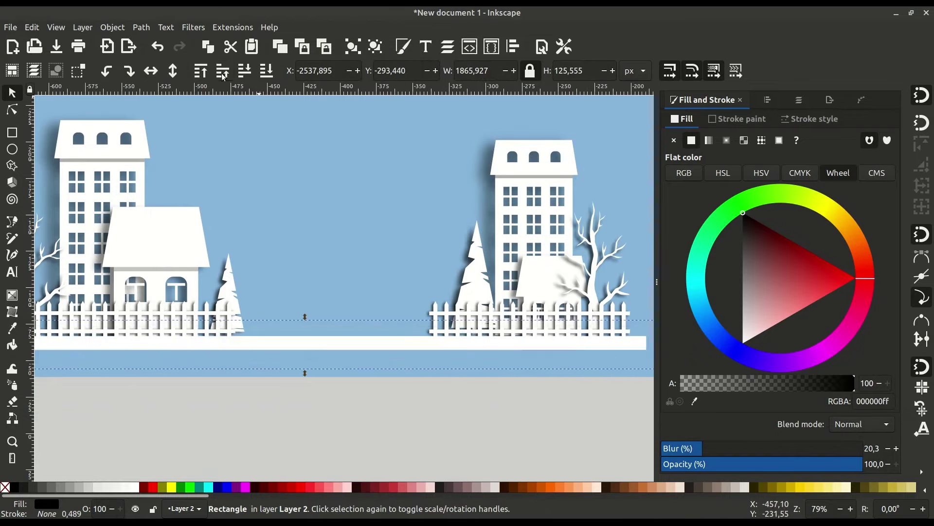
{"action": "left_click", "coordinate": [487, 414]}
{"action": "scroll", "coordinate": [439, 380], "scroll_direction": "down", "scroll_amount": 2}
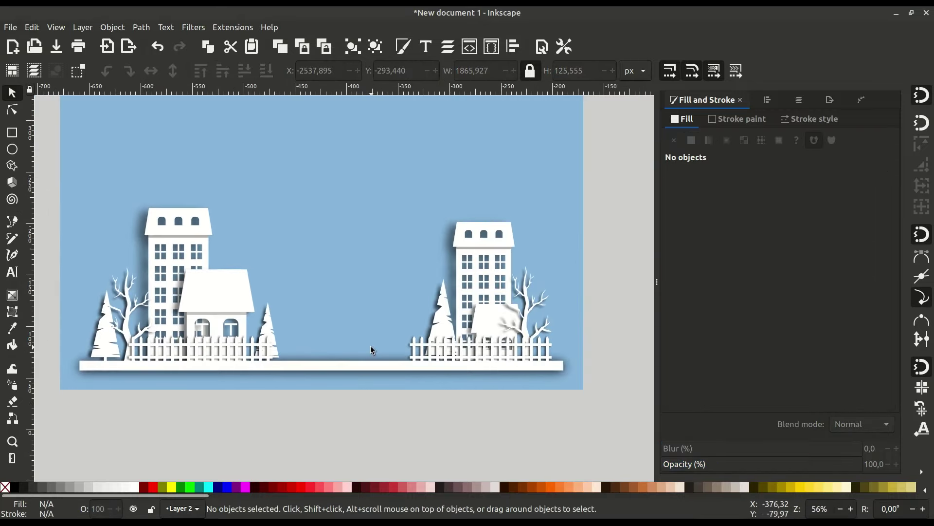
{"action": "scroll", "coordinate": [350, 341], "scroll_direction": "up", "scroll_amount": 1}
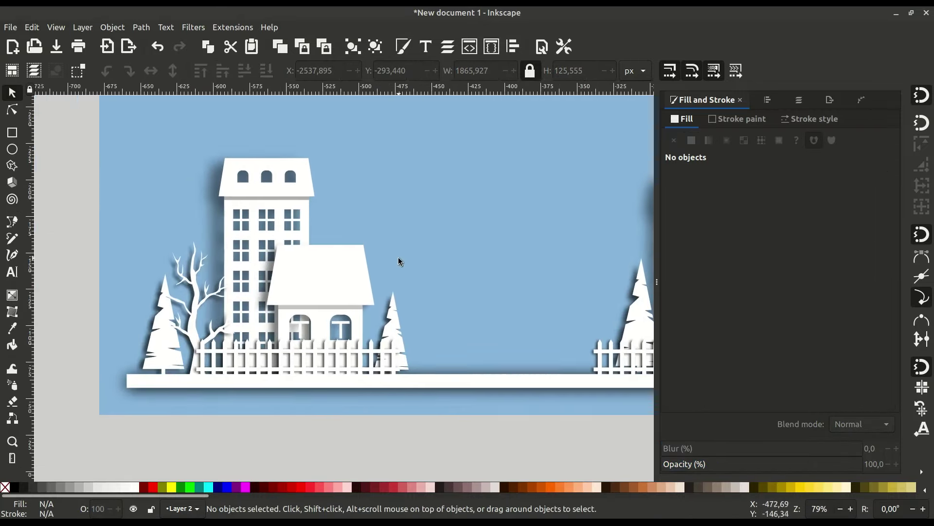
Duplicate the tall building, fade it to about half opacity, and resize it behind the left tall building.
{"action": "right_click", "coordinate": [234, 249]}
{"action": "left_click", "coordinate": [263, 261]}
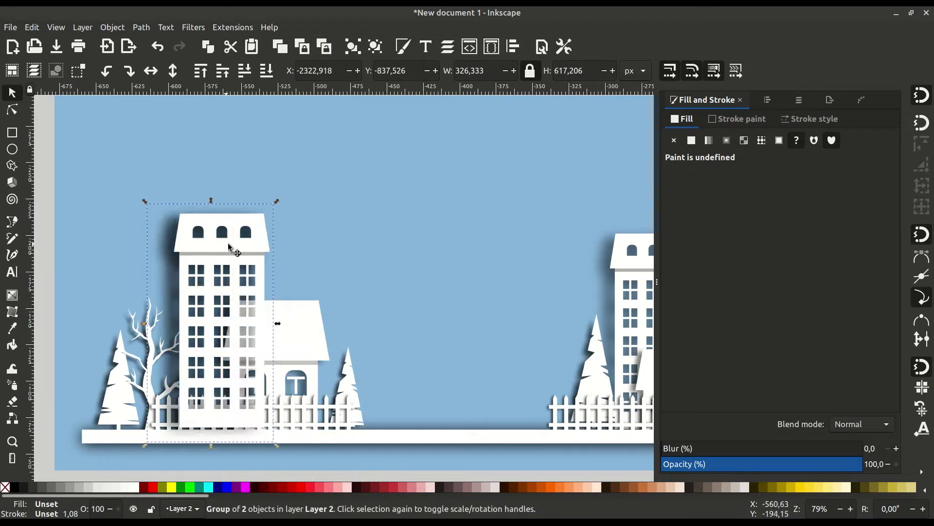
{"action": "left_click_drag", "start_coordinate": [238, 253], "coordinate": [454, 233]}
{"action": "left_click_drag", "start_coordinate": [861, 464], "coordinate": [741, 442]}
{"action": "left_click_drag", "start_coordinate": [492, 304], "coordinate": [473, 302]}
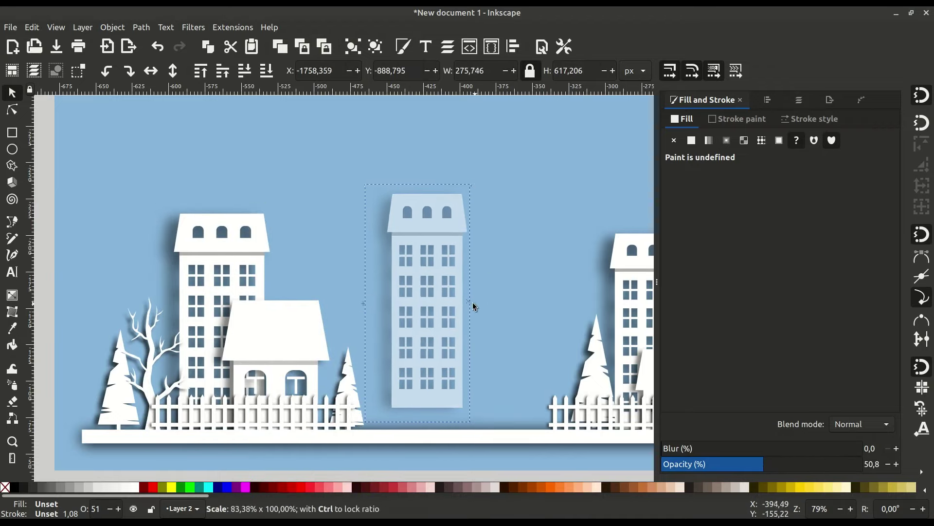
{"action": "left_click_drag", "start_coordinate": [417, 182], "coordinate": [415, 173]}
{"action": "left_click_drag", "start_coordinate": [404, 282], "coordinate": [158, 297]}
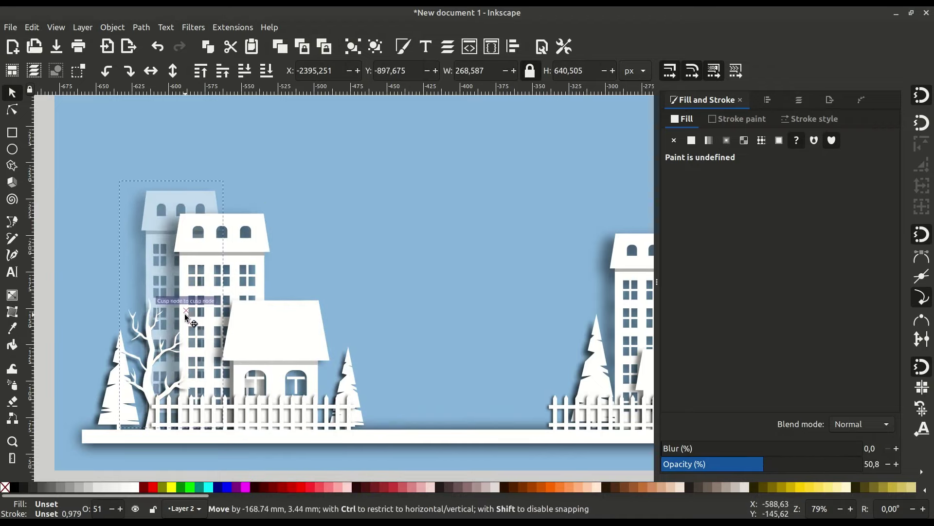
{"action": "left_click_drag", "start_coordinate": [169, 189], "coordinate": [170, 163]}
{"action": "left_click_drag", "start_coordinate": [117, 301], "coordinate": [104, 303]}
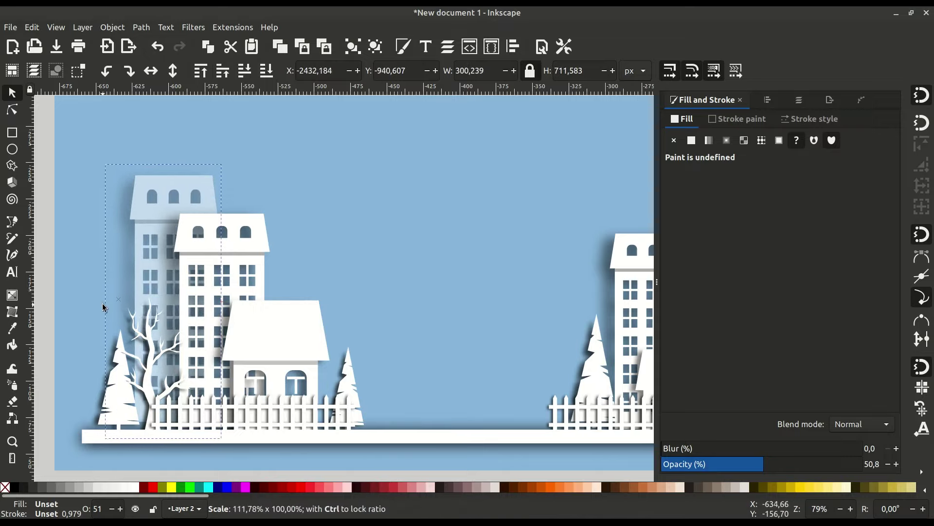
Enlarge the front tall building slightly and shorten the faded building behind it.
{"action": "scroll", "coordinate": [68, 229], "scroll_direction": "up", "scroll_amount": 2}
{"action": "scroll", "coordinate": [267, 205], "scroll_direction": "down", "scroll_amount": 1}
{"action": "left_click_drag", "start_coordinate": [224, 165], "coordinate": [231, 165]}
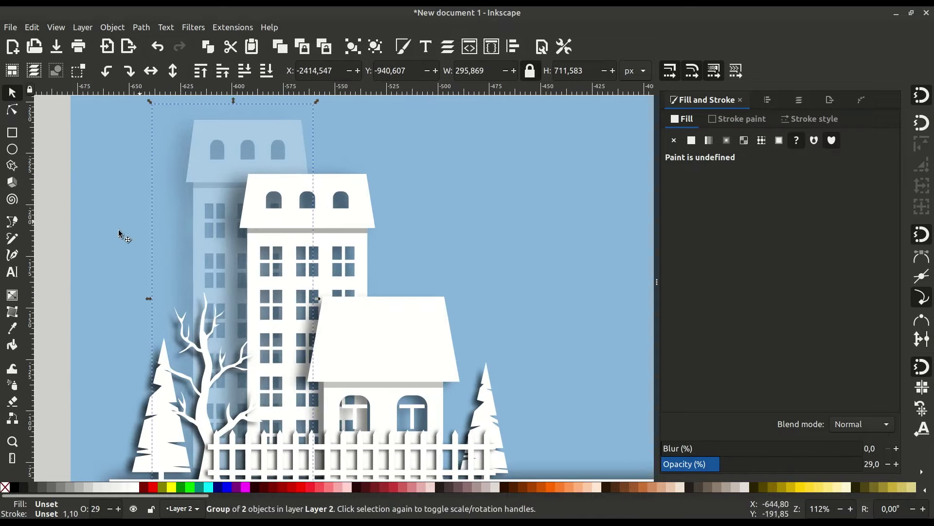
{"action": "key", "text": "Escape"}
{"action": "scroll", "coordinate": [378, 323], "scroll_direction": "down", "scroll_amount": 1}
{"action": "left_click", "coordinate": [363, 205]}
{"action": "left_click_drag", "start_coordinate": [397, 187], "coordinate": [406, 168]}
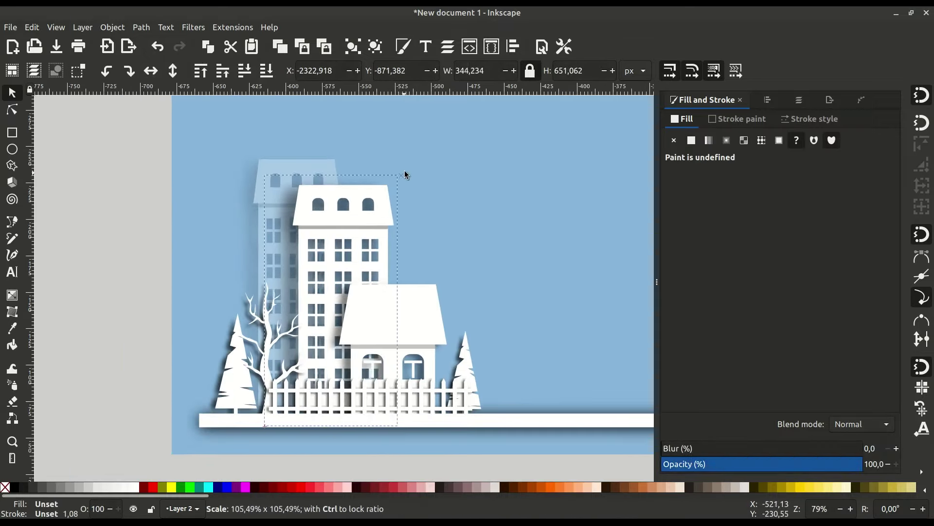
{"action": "left_click", "coordinate": [295, 174]}
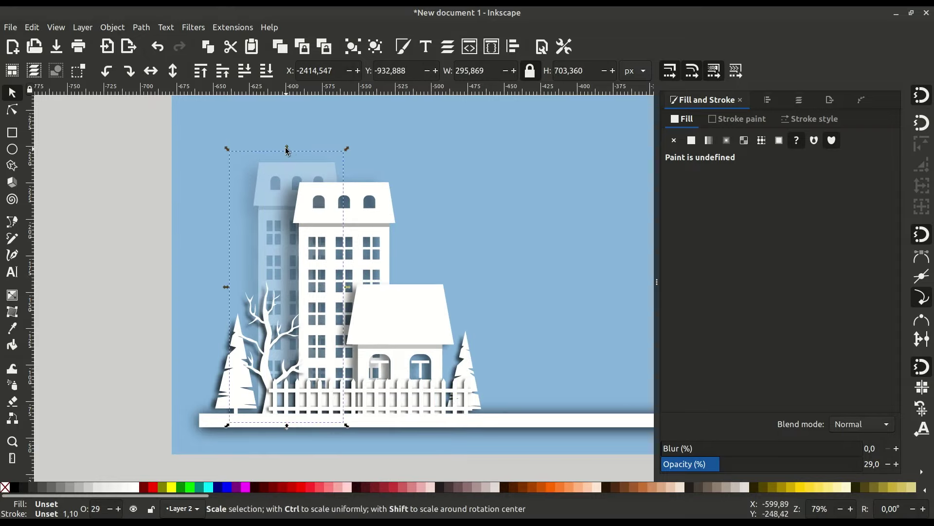
{"action": "left_click_drag", "start_coordinate": [287, 151], "coordinate": [270, 210]}
Duplicate the faded building and place the copy behind the right-hand tall building.
{"action": "scroll", "coordinate": [275, 371], "scroll_direction": "down", "scroll_amount": 2}
{"action": "left_click", "coordinate": [276, 370]}
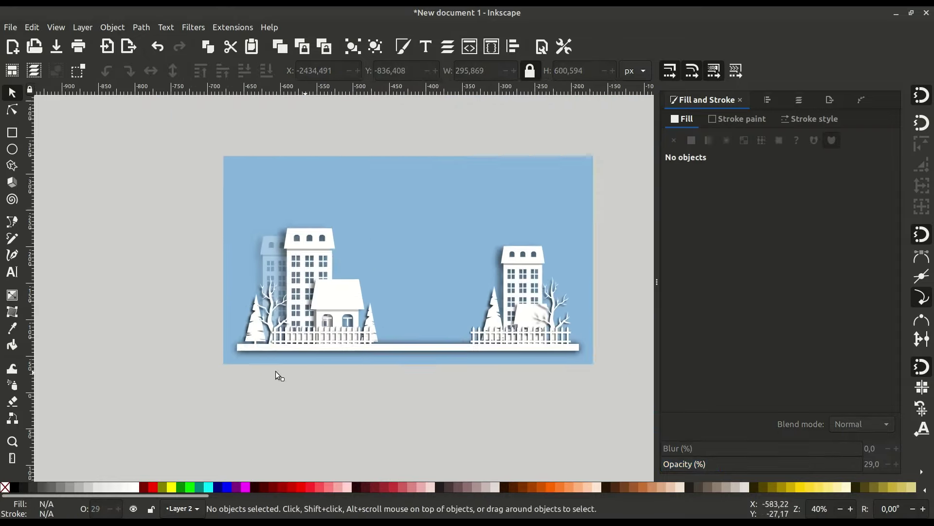
{"action": "scroll", "coordinate": [193, 259], "scroll_direction": "right", "scroll_amount": 3}
{"action": "right_click", "coordinate": [170, 195]}
{"action": "left_click", "coordinate": [204, 272]}
{"action": "left_click_drag", "start_coordinate": [175, 244], "coordinate": [354, 243]}
{"action": "scroll", "coordinate": [355, 253], "scroll_direction": "up", "scroll_amount": 2}
{"action": "left_click", "coordinate": [433, 311]}
{"action": "scroll", "coordinate": [433, 311], "scroll_direction": "down", "scroll_amount": 3}
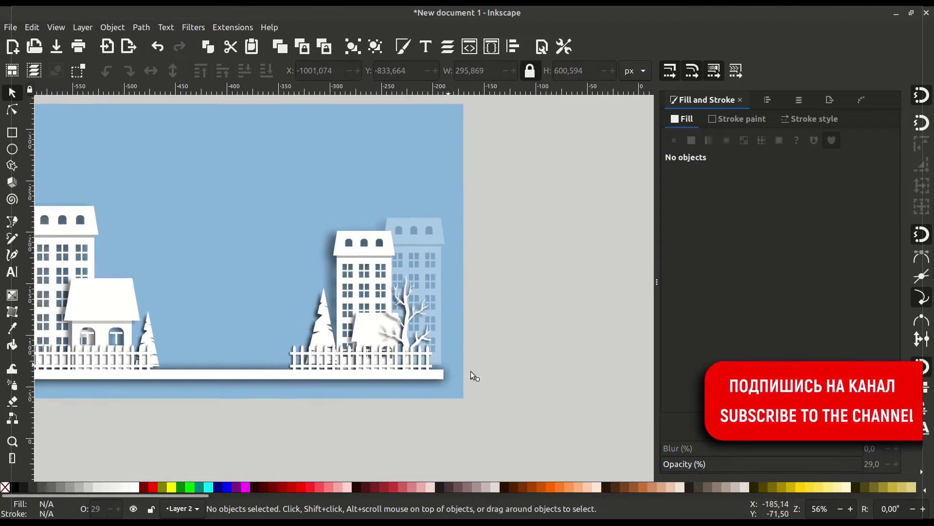
{"action": "scroll", "coordinate": [350, 379], "scroll_direction": "up", "scroll_amount": 1}
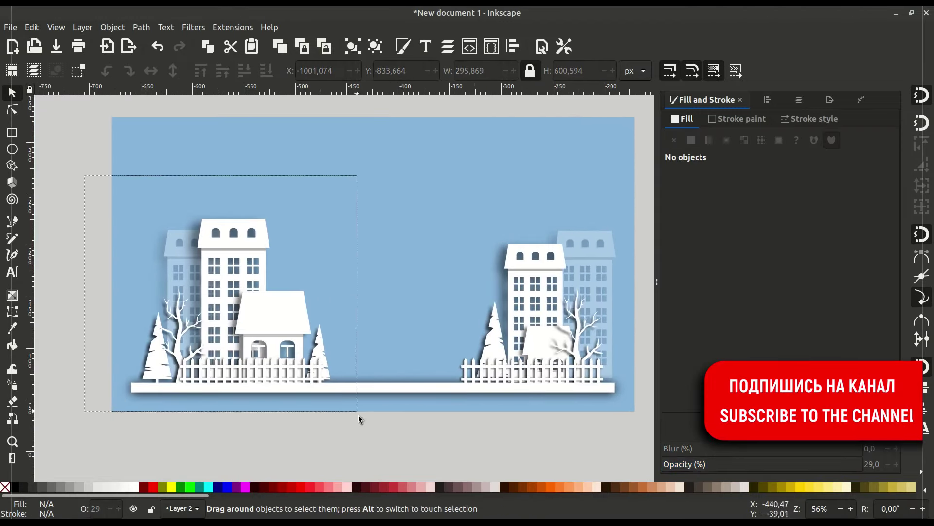
Scale the left and right building groups down.
{"action": "left_click_drag", "start_coordinate": [359, 419], "coordinate": [358, 418]}
{"action": "mouse_move", "coordinate": [338, 215]}
{"action": "left_mouse_down"}
{"action": "mouse_move", "coordinate": [284, 261]}
{"action": "mouse_move", "coordinate": [503, 396]}
{"action": "left_mouse_up"}
{"action": "scroll", "coordinate": [347, 309], "scroll_direction": "right", "scroll_amount": 3}
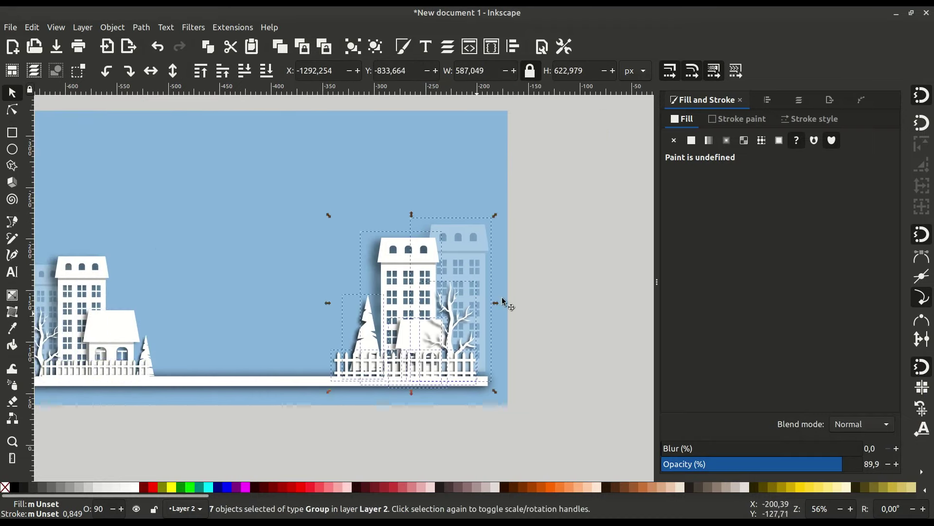
{"action": "left_click_drag", "start_coordinate": [495, 215], "coordinate": [461, 255]}
{"action": "left_click", "coordinate": [461, 255]}
{"action": "scroll", "coordinate": [413, 292], "scroll_direction": "up", "scroll_amount": 2}
Move the right-hand fence into its new position.
{"action": "left_click", "coordinate": [282, 339]}
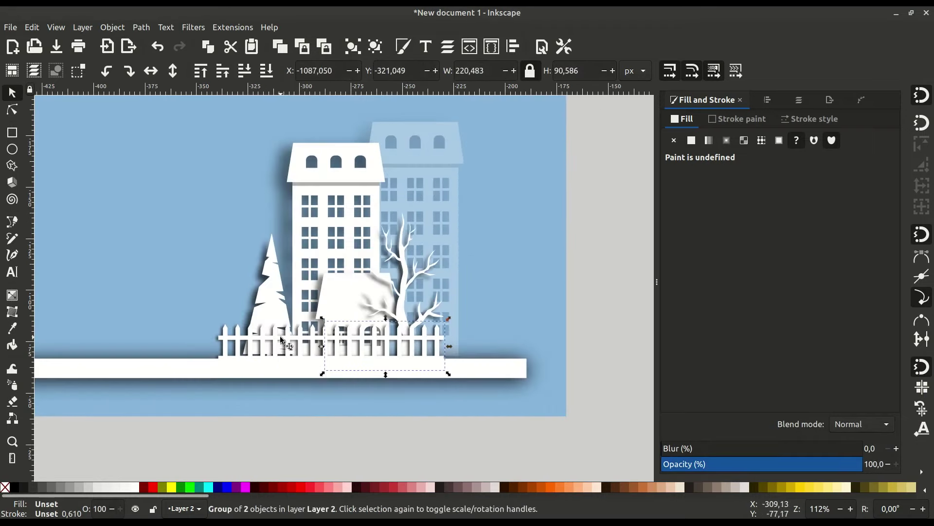
{"action": "left_click_drag", "start_coordinate": [282, 339], "coordinate": [344, 339]}
{"action": "scroll", "coordinate": [305, 354], "scroll_direction": "up", "scroll_amount": 1}
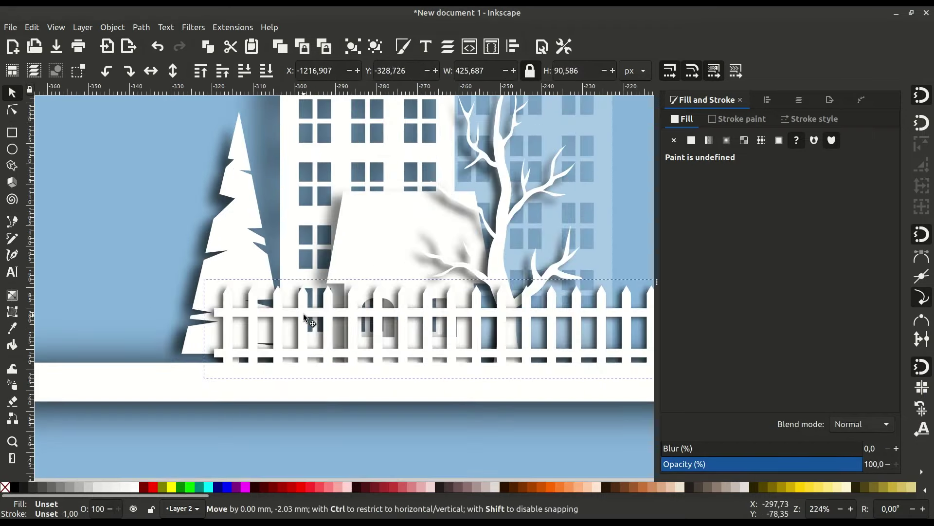
{"action": "left_click_drag", "start_coordinate": [303, 313], "coordinate": [375, 352]}
{"action": "scroll", "coordinate": [376, 357], "scroll_direction": "up", "scroll_amount": 3}
{"action": "scroll", "coordinate": [376, 357], "scroll_direction": "right", "scroll_amount": 3}
{"action": "key", "text": "Escape"}
{"action": "left_click_drag", "start_coordinate": [370, 311], "coordinate": [512, 247]}
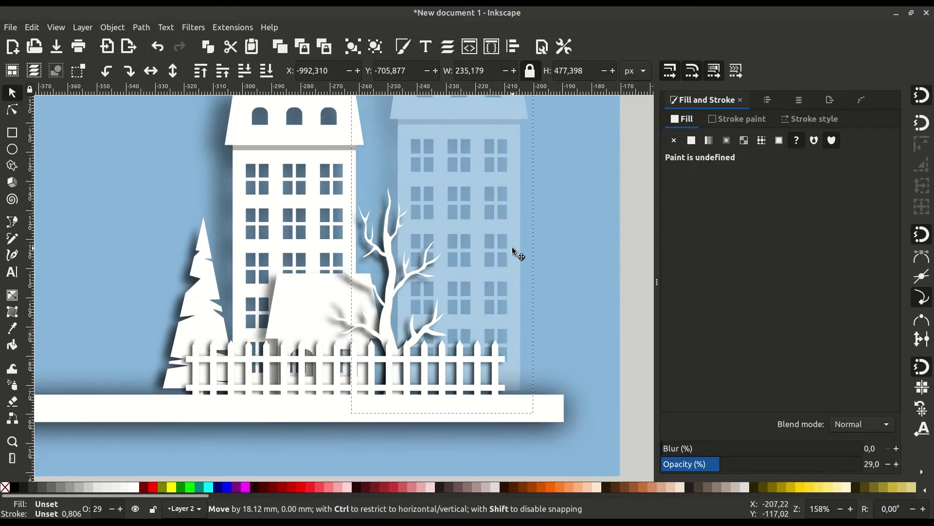
{"action": "key", "text": "Escape"}
{"action": "left_click_drag", "start_coordinate": [306, 316], "coordinate": [302, 302]}
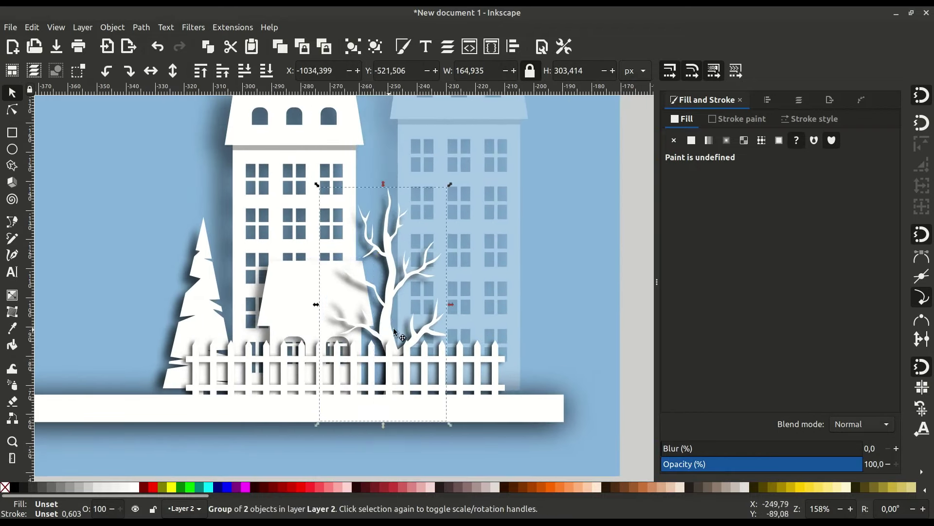
Move the bare tree to the fence's right end and the small house beside the tall building.
{"action": "left_click_drag", "start_coordinate": [393, 328], "coordinate": [516, 329]}
{"action": "key", "text": "Escape"}
{"action": "scroll", "coordinate": [457, 330], "scroll_direction": "down", "scroll_amount": 1}
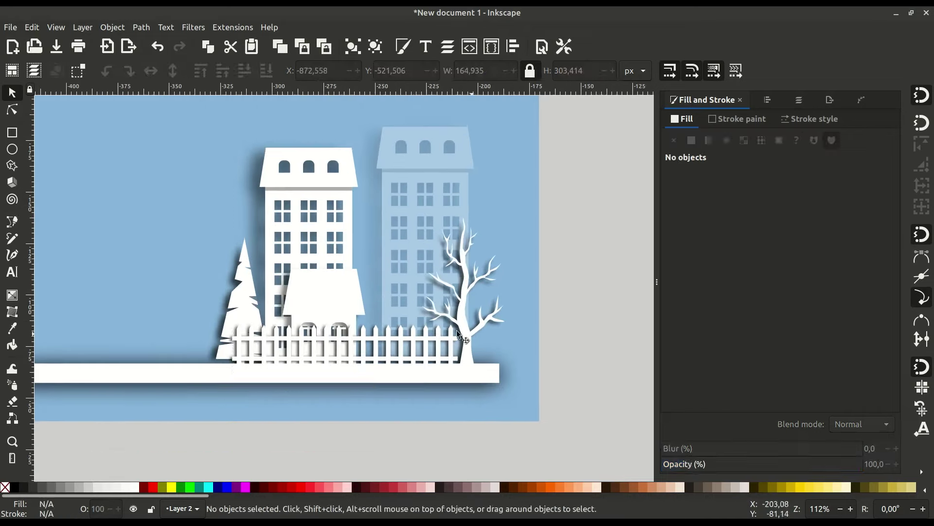
{"action": "scroll", "coordinate": [456, 330], "scroll_direction": "up", "scroll_amount": 2}
{"action": "scroll", "coordinate": [457, 330], "scroll_direction": "left", "scroll_amount": 2}
{"action": "left_click", "coordinate": [377, 323]}
{"action": "left_click_drag", "start_coordinate": [376, 323], "coordinate": [375, 313]}
{"action": "key", "text": "Escape"}
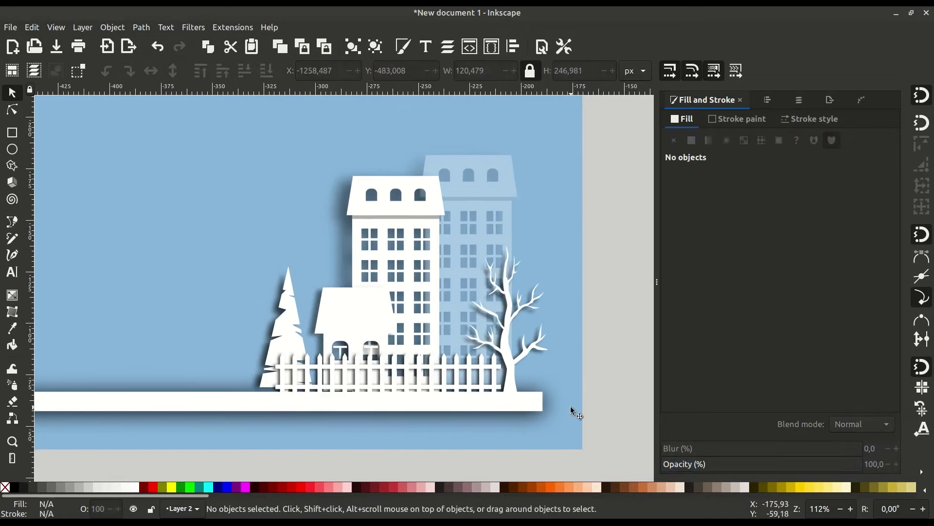
Add a smaller copy of the fir tree beside the bare tree.
{"action": "right_click", "coordinate": [285, 324]}
{"action": "left_click", "coordinate": [299, 265]}
{"action": "left_click_drag", "start_coordinate": [301, 353], "coordinate": [475, 354]}
{"action": "left_click_drag", "start_coordinate": [492, 264], "coordinate": [473, 300]}
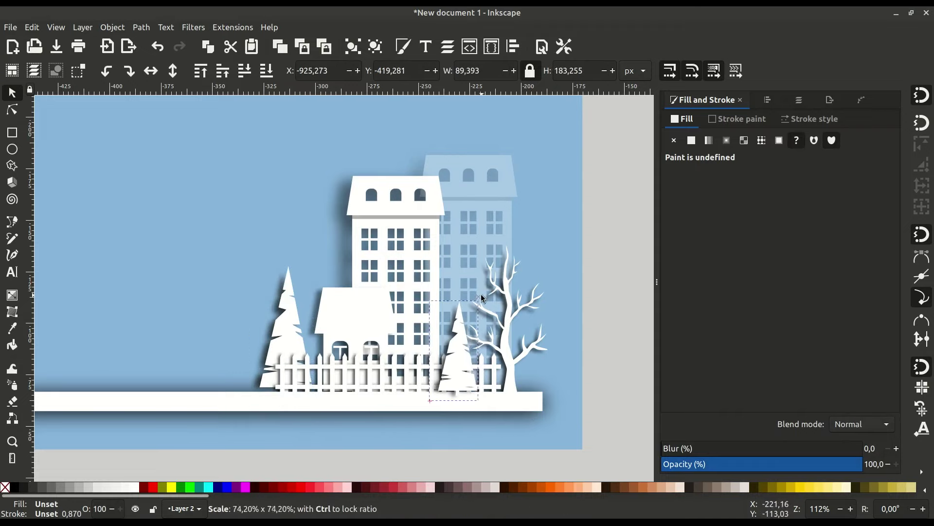
{"action": "left_click_drag", "start_coordinate": [457, 351], "coordinate": [471, 354]}
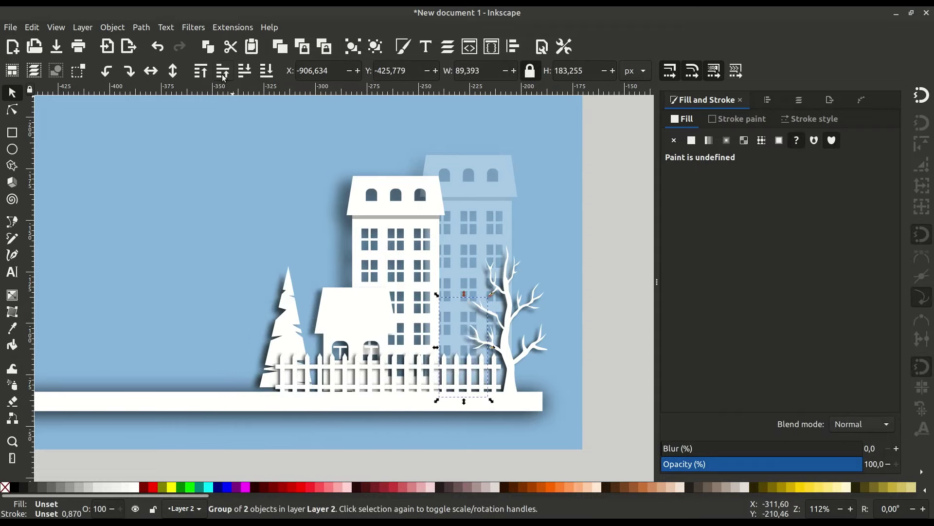
{"action": "scroll", "coordinate": [516, 273], "scroll_direction": "up", "scroll_amount": 2, "text": "ctrl"}
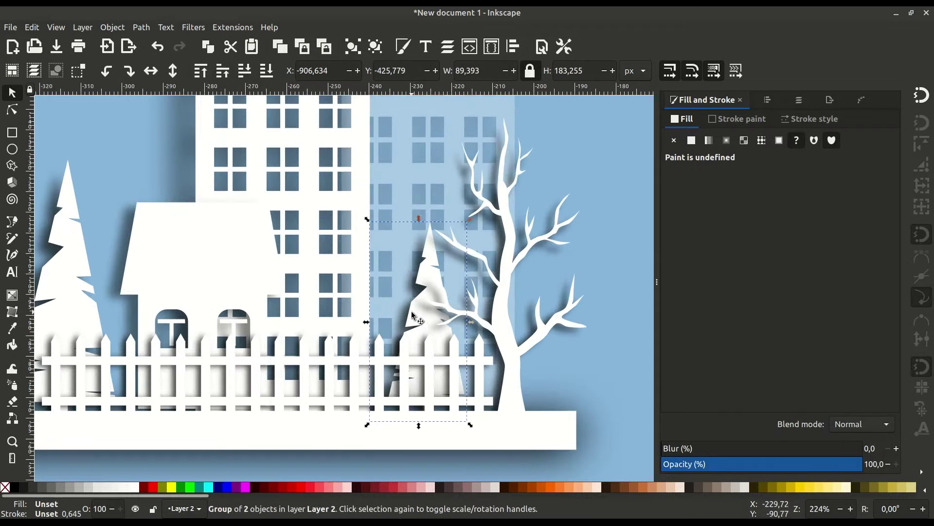
{"action": "left_click", "coordinate": [591, 378]}
Draw a tall rectangle wall standing on the ground and trim its height.
{"action": "scroll", "coordinate": [504, 374], "scroll_direction": "down", "scroll_amount": 3, "text": "ctrl"}
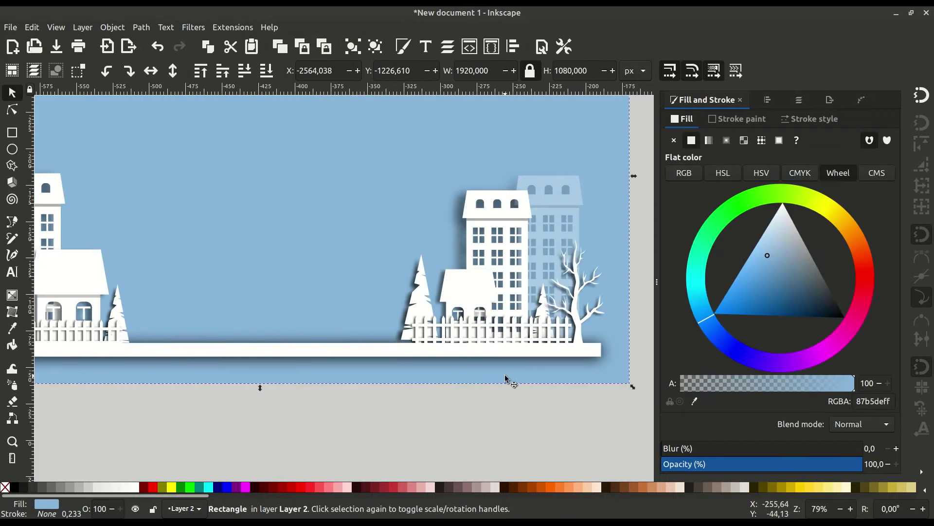
{"action": "scroll", "coordinate": [462, 321], "scroll_direction": "left", "scroll_amount": 5}
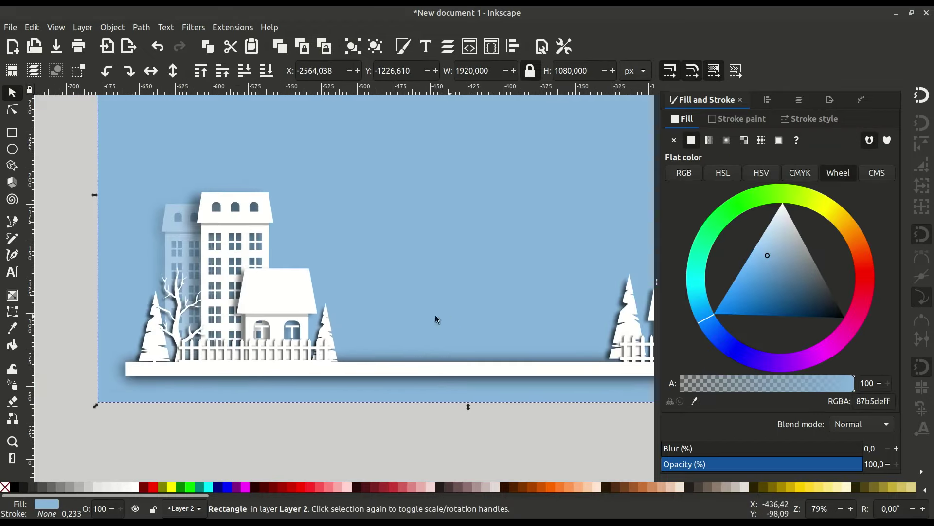
{"action": "key", "text": "r"}
{"action": "scroll", "coordinate": [316, 244], "scroll_direction": "right", "scroll_amount": 2}
{"action": "left_click_drag", "start_coordinate": [300, 223], "coordinate": [380, 371]}
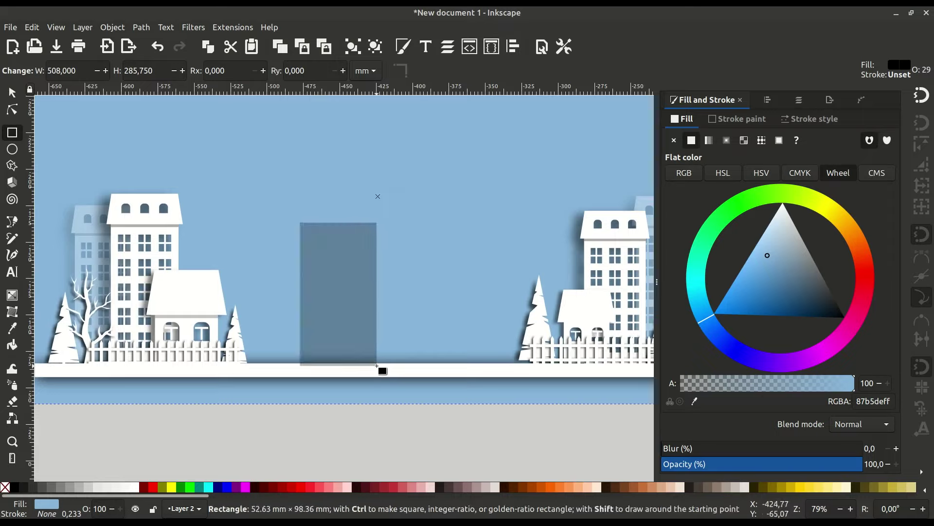
{"action": "key", "text": "s"}
{"action": "left_click_drag", "start_coordinate": [340, 221], "coordinate": [345, 247]}
{"action": "right_click", "coordinate": [345, 247]}
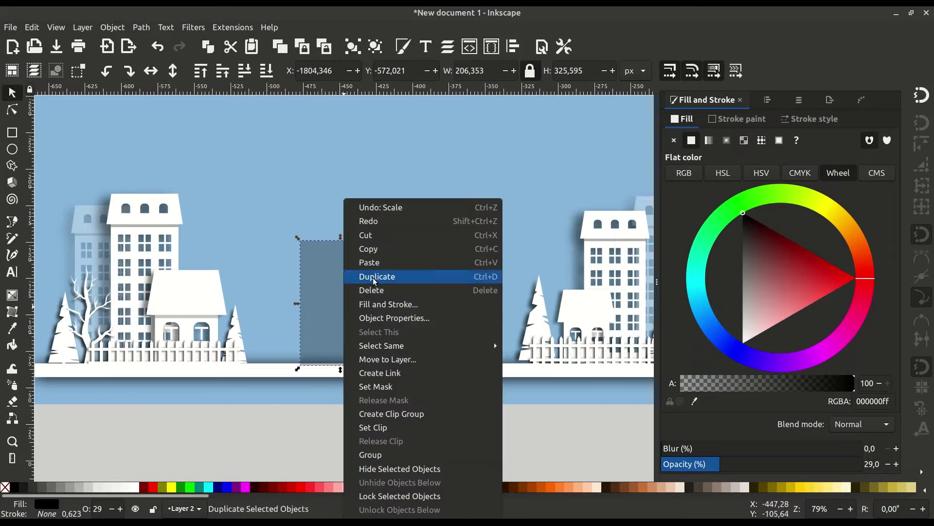
{"action": "left_click", "coordinate": [374, 274]}
{"action": "left_click_drag", "start_coordinate": [349, 337], "coordinate": [350, 234]}
{"action": "key", "text": "Delete"}
Draw a triangle roof and centre it on the wall.
{"action": "left_click", "coordinate": [12, 166]}
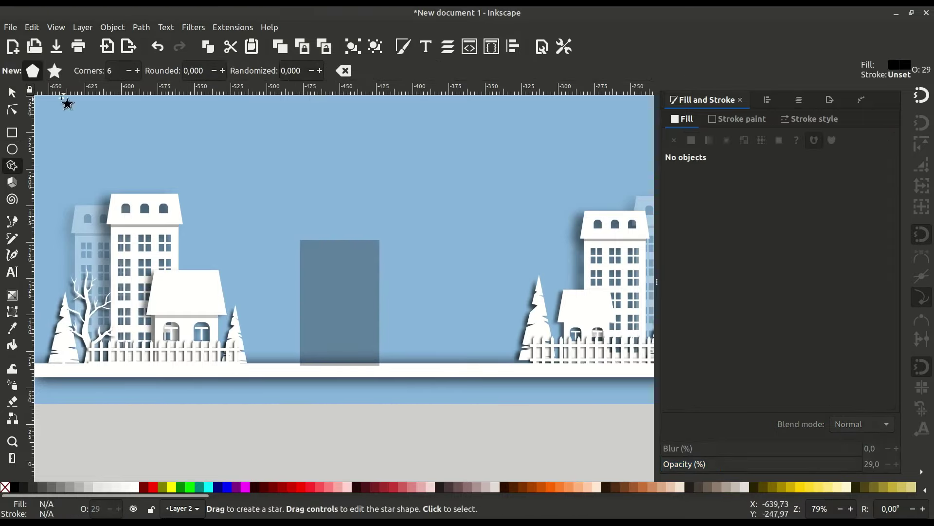
{"action": "mouse_move", "coordinate": [261, 163]}
{"action": "left_mouse_down"}
{"action": "mouse_move", "coordinate": [370, 225]}
{"action": "mouse_move", "coordinate": [389, 253]}
{"action": "left_mouse_up"}
{"action": "key", "text": "s"}
{"action": "scroll", "coordinate": [380, 274], "scroll_direction": "up", "scroll_amount": 1}
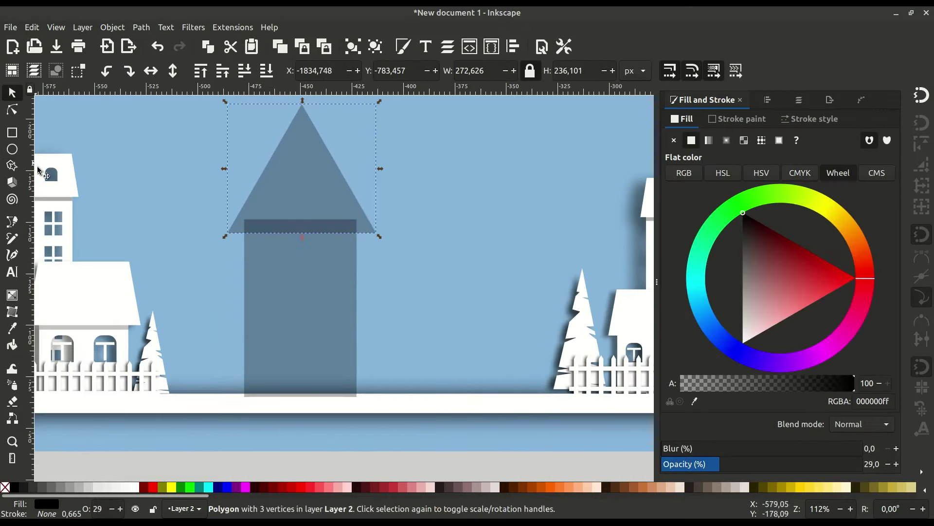
{"action": "left_click", "coordinate": [314, 272], "text": "shift"}
{"action": "key", "text": "ctrl+shift+a"}
{"action": "key", "text": "ctrl+alt+t"}
{"action": "left_click", "coordinate": [412, 265]}
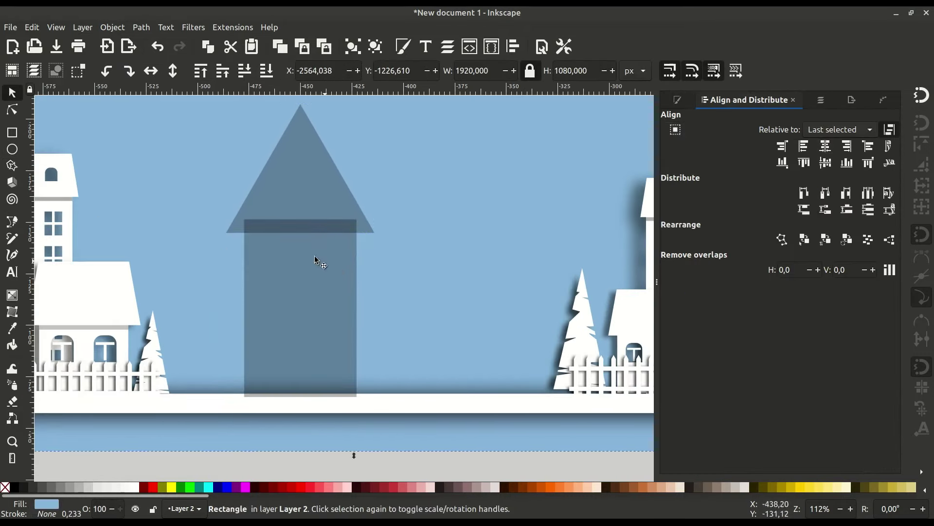
Cut a small round hole out of the roof triangle with Path Difference.
{"action": "left_click", "coordinate": [12, 150]}
{"action": "mouse_move", "coordinate": [131, 139]}
{"action": "left_mouse_down"}
{"action": "mouse_move", "coordinate": [158, 166]}
{"action": "mouse_move", "coordinate": [314, 194]}
{"action": "left_mouse_up"}
{"action": "key", "text": "s"}
{"action": "left_click", "coordinate": [301, 151], "text": "shift"}
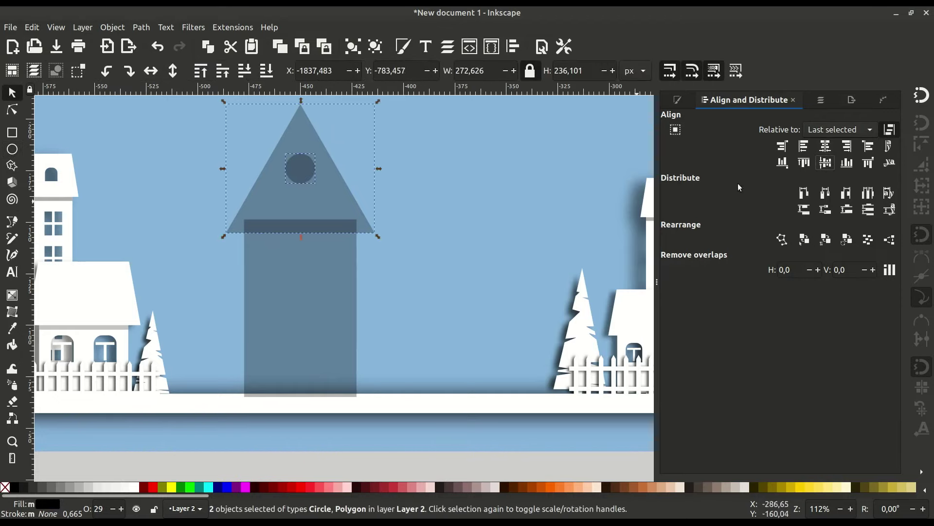
{"action": "left_click", "coordinate": [302, 172]}
{"action": "left_click", "coordinate": [302, 172]}
{"action": "left_click_drag", "start_coordinate": [320, 161], "coordinate": [323, 158]}
{"action": "left_click", "coordinate": [323, 159], "text": "shift"}
{"action": "left_click", "coordinate": [141, 27]}
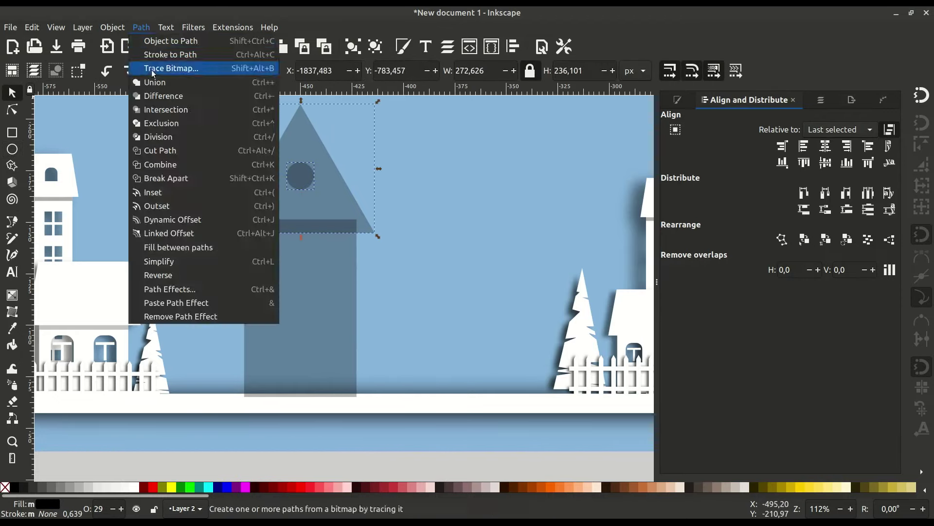
{"action": "left_click", "coordinate": [146, 96]}
Draw a window rectangle plus vertical and horizontal strips for its bars.
{"action": "left_click", "coordinate": [12, 132]}
{"action": "scroll", "coordinate": [267, 273], "scroll_direction": "down", "scroll_amount": 1}
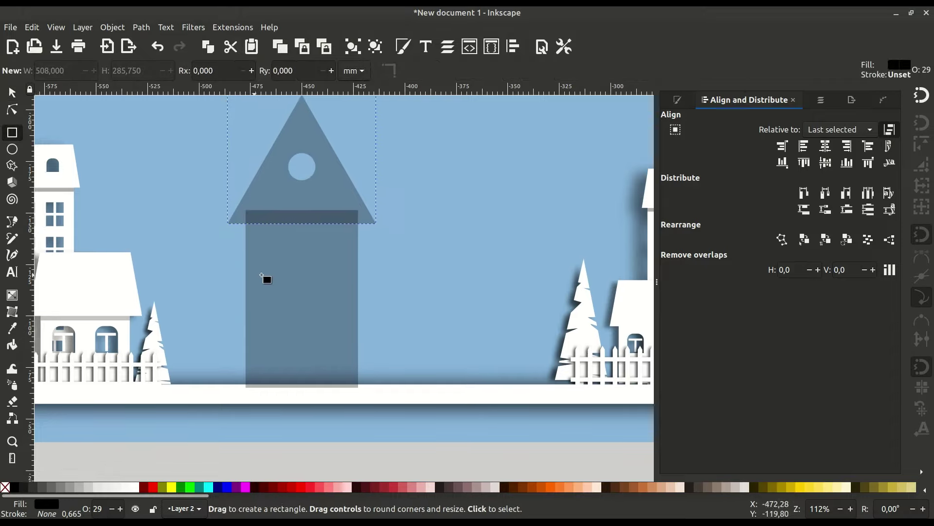
{"action": "scroll", "coordinate": [314, 251], "scroll_direction": "up", "scroll_amount": 1, "text": "ctrl"}
{"action": "left_click_drag", "start_coordinate": [497, 258], "coordinate": [497, 256]}
{"action": "key", "text": "s"}
{"action": "scroll", "coordinate": [438, 258], "scroll_direction": "right", "scroll_amount": 5}
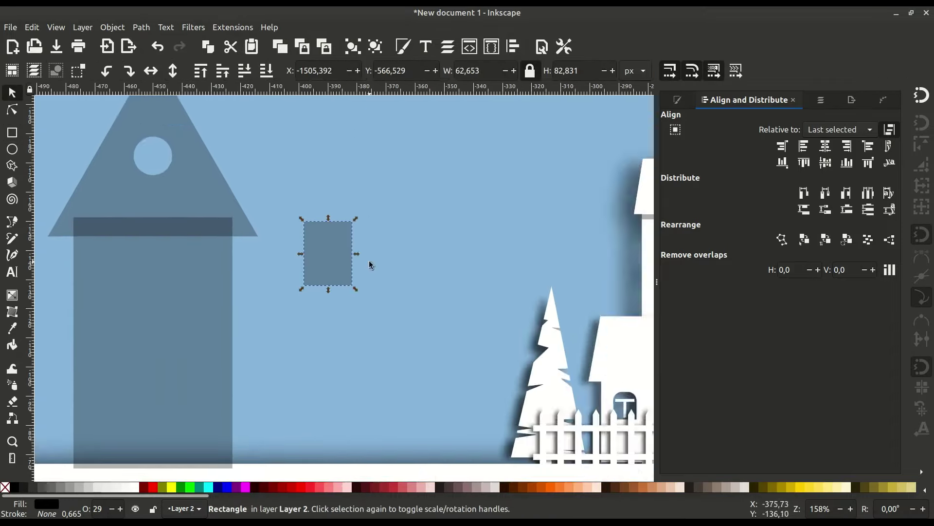
{"action": "scroll", "coordinate": [370, 267], "scroll_direction": "up", "scroll_amount": 1, "text": "ctrl"}
{"action": "mouse_move", "coordinate": [346, 250]}
{"action": "left_mouse_down"}
{"action": "mouse_move", "coordinate": [328, 258]}
{"action": "mouse_move", "coordinate": [317, 238]}
{"action": "left_mouse_up"}
{"action": "right_click", "coordinate": [314, 236]}
{"action": "key", "text": "Escape"}
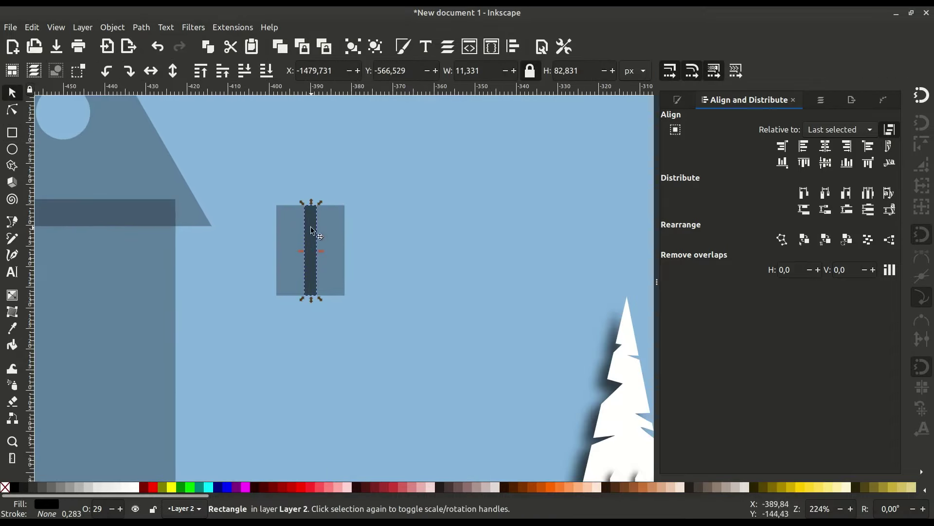
{"action": "right_click", "coordinate": [336, 229]}
{"action": "left_click", "coordinate": [319, 216]}
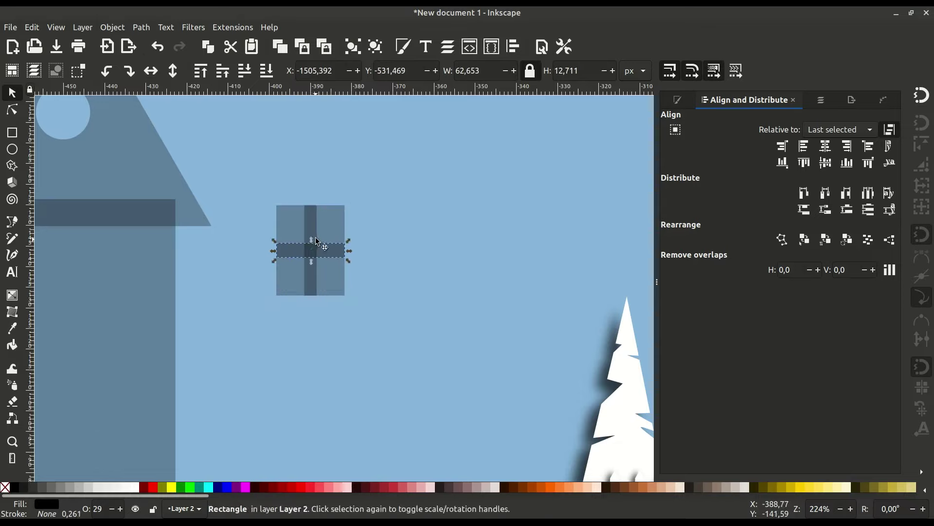
Union the strips into a cross and cut it from the window for four panes.
{"action": "left_click", "coordinate": [141, 27]}
{"action": "left_click", "coordinate": [160, 97]}
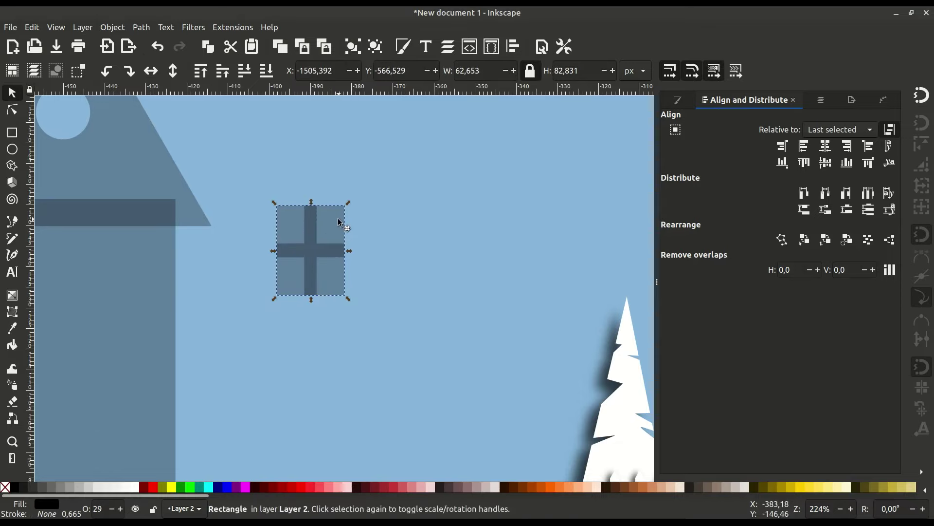
{"action": "left_click_drag", "start_coordinate": [346, 229], "coordinate": [341, 238]}
{"action": "key", "text": "ctrl+z"}
{"action": "scroll", "coordinate": [341, 238], "scroll_direction": "up", "scroll_amount": 1, "text": "ctrl"}
{"action": "key", "text": "ctrl+minus"}
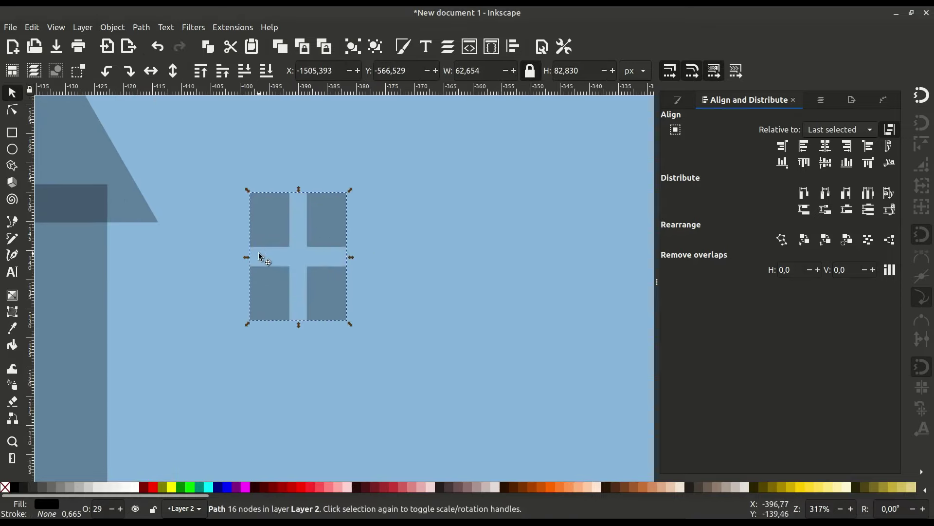
{"action": "scroll", "coordinate": [361, 386], "scroll_direction": "down", "scroll_amount": 3, "text": "ctrl"}
Size the windows, place them on the wall, centre them horizontally, and duplicate the pair.
{"action": "left_click", "coordinate": [334, 197], "text": "shift"}
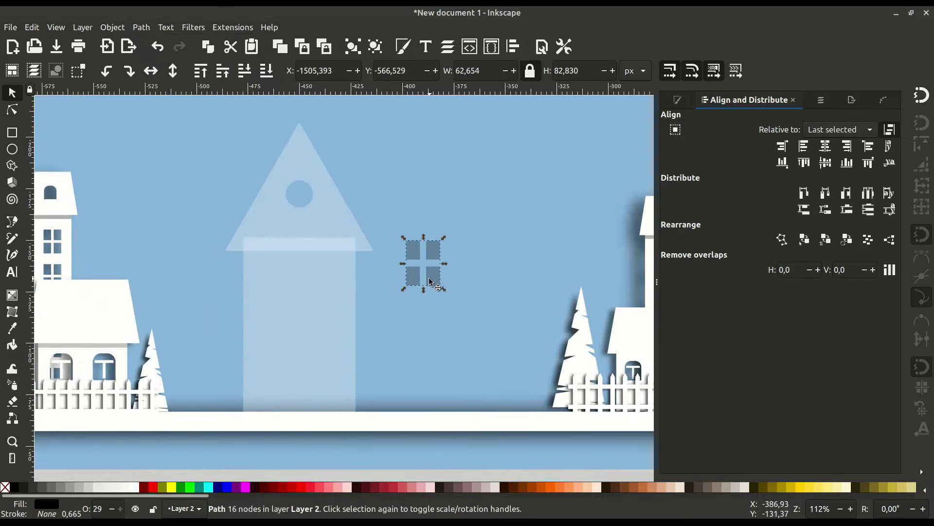
{"action": "scroll", "coordinate": [287, 306], "scroll_direction": "up", "scroll_amount": 2, "text": "ctrl"}
{"action": "left_click_drag", "start_coordinate": [298, 262], "coordinate": [295, 253]}
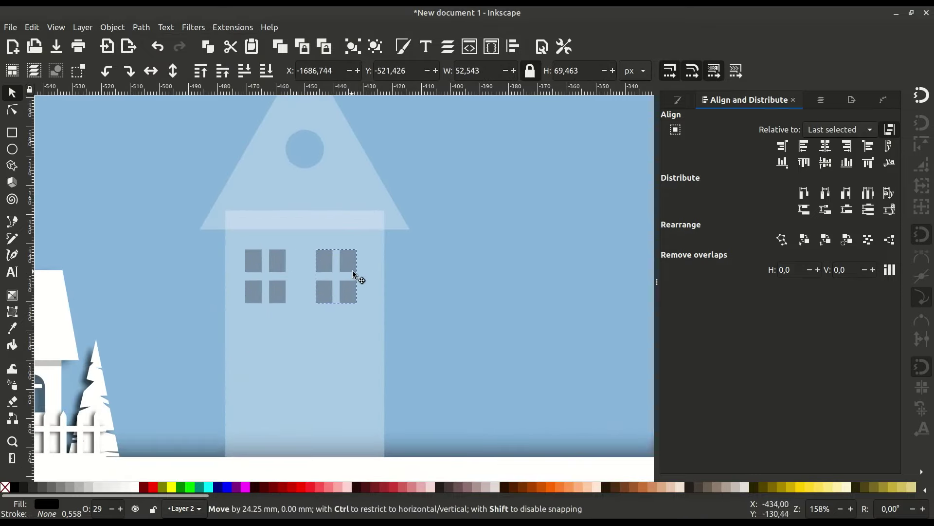
{"action": "left_click_drag", "start_coordinate": [352, 271], "coordinate": [358, 346]}
{"action": "left_click", "coordinate": [274, 275], "text": "shift"}
{"action": "left_click", "coordinate": [292, 263], "text": "shift"}
{"action": "left_click", "coordinate": [825, 146]}
{"action": "right_click", "coordinate": [351, 270]}
{"action": "left_click", "coordinate": [379, 275]}
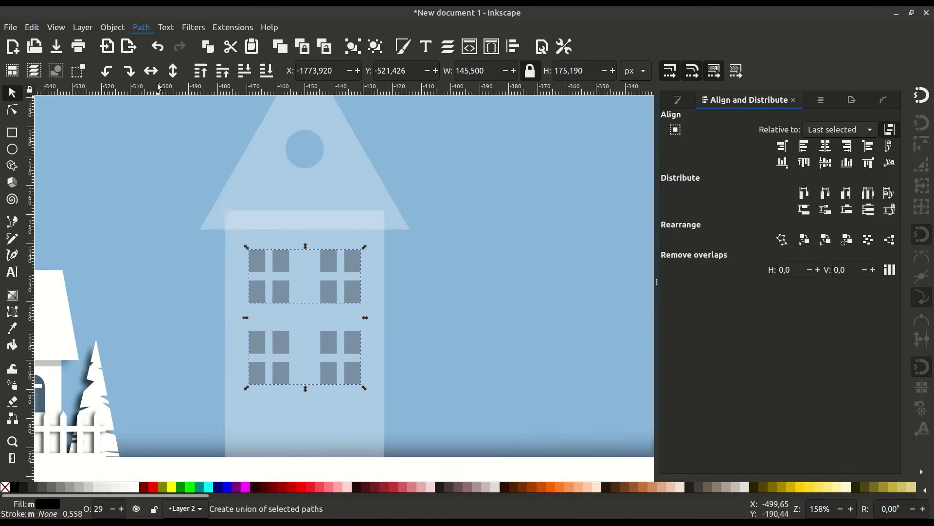
Cut the windows out of the wall, union wall and roof, and set opacity to 100.
{"action": "left_click", "coordinate": [141, 27]}
{"action": "left_click", "coordinate": [156, 93]}
{"action": "left_click", "coordinate": [338, 193], "text": "shift"}
{"action": "left_click", "coordinate": [141, 27]}
{"action": "left_click", "coordinate": [155, 77]}
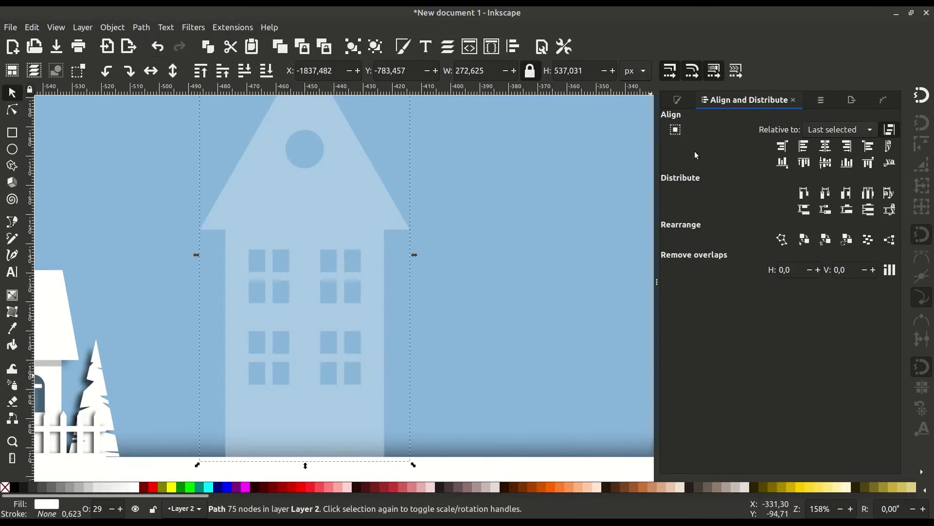
{"action": "key", "text": "ctrl+shift+f"}
{"action": "left_click_drag", "start_coordinate": [727, 464], "coordinate": [864, 465]}
{"action": "left_click", "coordinate": [445, 294]}
Add a thin black strip under the roof at low opacity so it reads faint grey.
{"action": "key", "text": "r"}
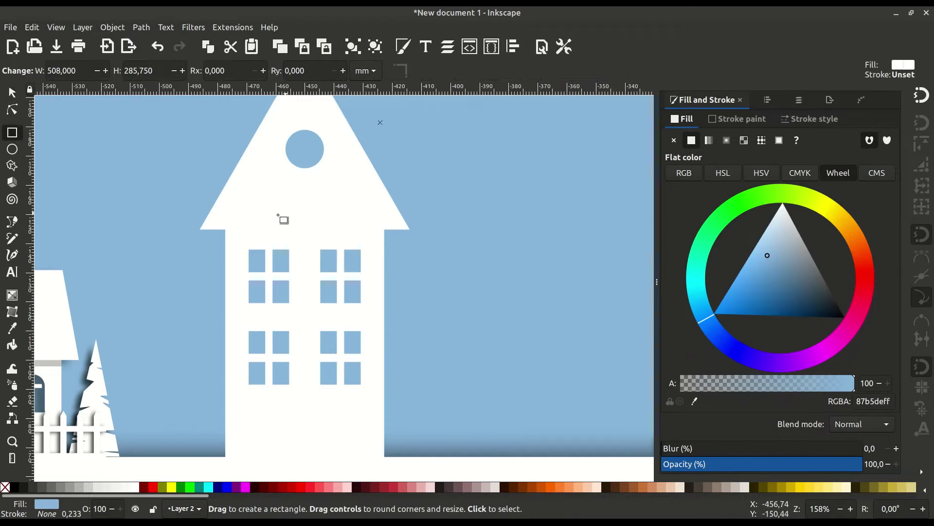
{"action": "scroll", "coordinate": [237, 220], "scroll_direction": "up", "scroll_amount": 2}
{"action": "left_click", "coordinate": [204, 239]}
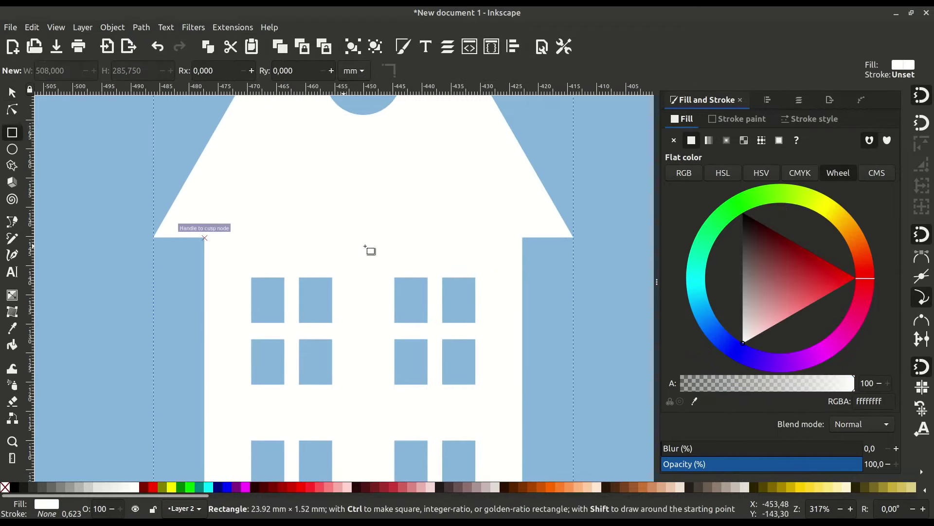
{"action": "left_click_drag", "start_coordinate": [522, 248], "coordinate": [523, 253]}
{"action": "left_click", "coordinate": [15, 487]}
{"action": "left_click_drag", "start_coordinate": [838, 464], "coordinate": [712, 464]}
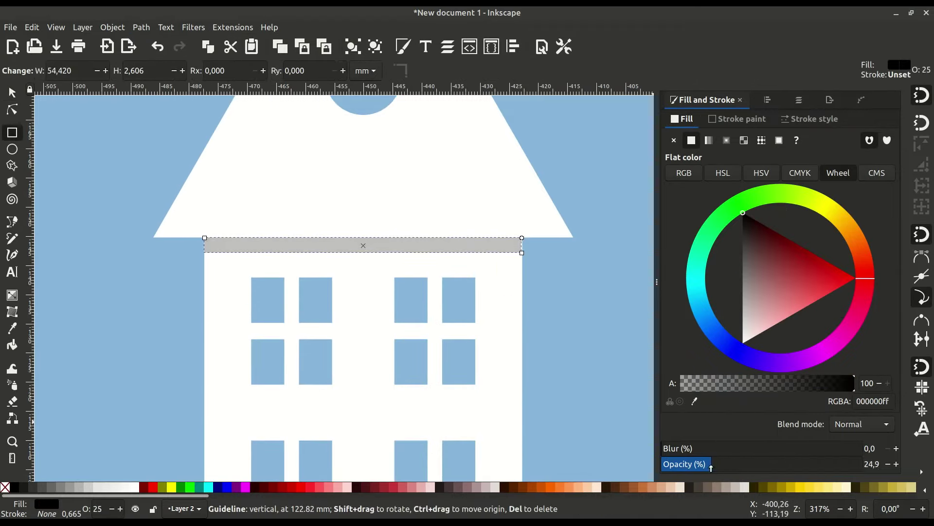
{"action": "key", "text": "s"}
{"action": "scroll", "coordinate": [297, 254], "scroll_direction": "up", "scroll_amount": 3}
{"action": "left_click", "coordinate": [541, 290]}
Group the central white house with its grey strip.
{"action": "scroll", "coordinate": [390, 308], "scroll_direction": "down", "scroll_amount": 8}
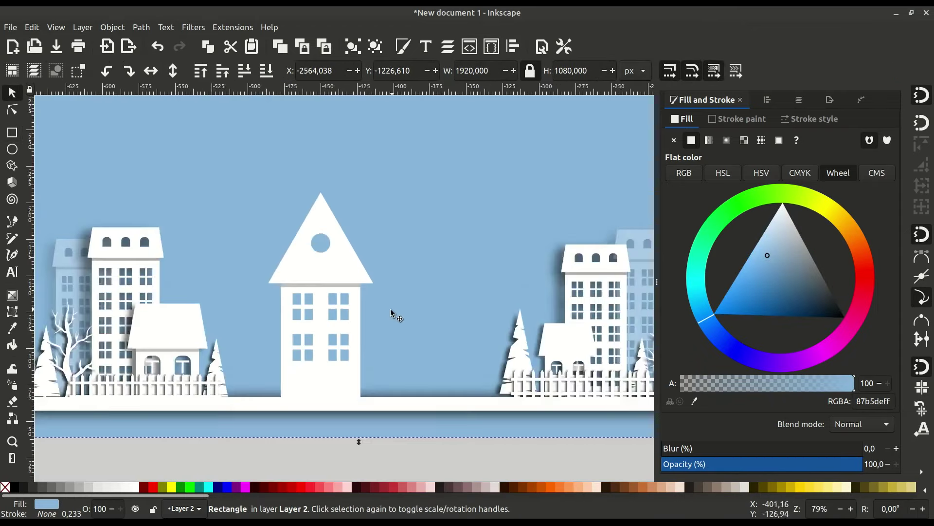
{"action": "left_click_drag", "start_coordinate": [388, 198], "coordinate": [389, 199]}
{"action": "right_click", "coordinate": [340, 197]}
{"action": "left_click", "coordinate": [375, 452]}
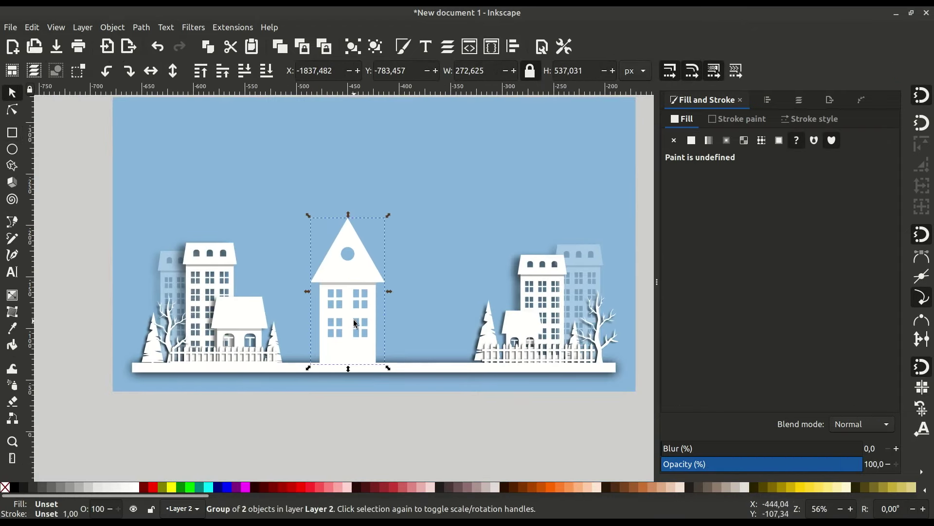
Turn the house copy into a black shadow with lowered opacity and increased blur.
{"action": "scroll", "coordinate": [374, 244], "scroll_direction": "up", "scroll_amount": 2}
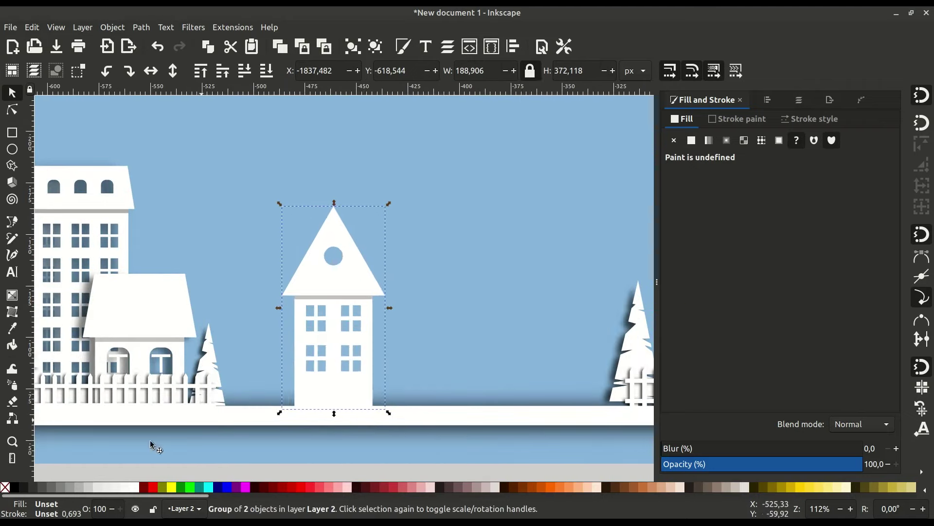
{"action": "left_click", "coordinate": [15, 486]}
{"action": "left_click_drag", "start_coordinate": [737, 470], "coordinate": [777, 464]}
{"action": "left_click", "coordinate": [701, 448]}
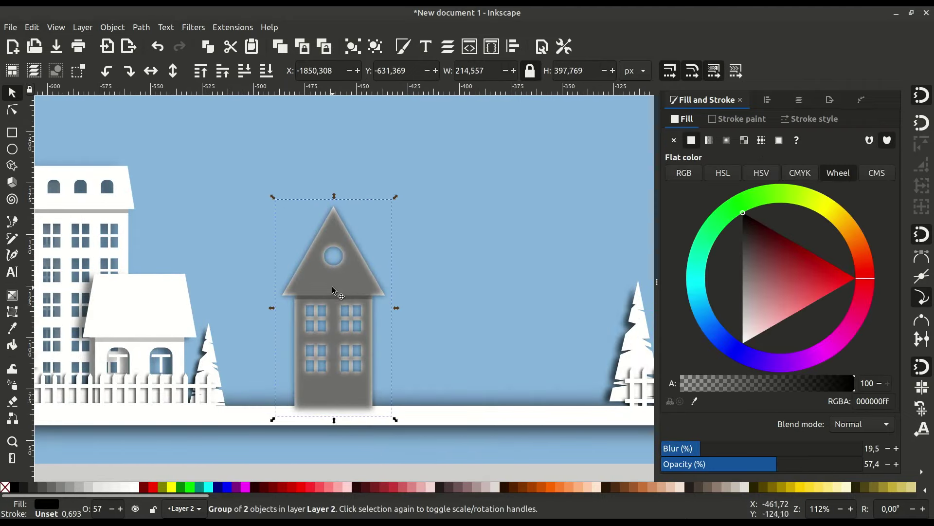
{"action": "left_click_drag", "start_coordinate": [331, 286], "coordinate": [326, 287]}
{"action": "left_click", "coordinate": [713, 448]}
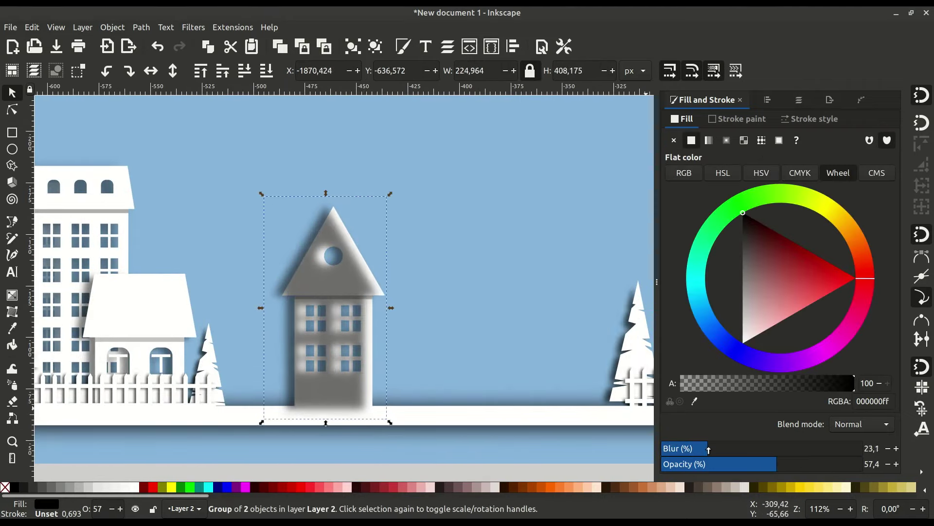
Lower the shadow beneath the white house and group the two together.
{"action": "left_click", "coordinate": [244, 71]}
{"action": "scroll", "coordinate": [230, 463], "scroll_direction": "down", "scroll_amount": 3}
{"action": "left_click", "coordinate": [329, 321], "text": "shift"}
{"action": "right_click", "coordinate": [324, 179]}
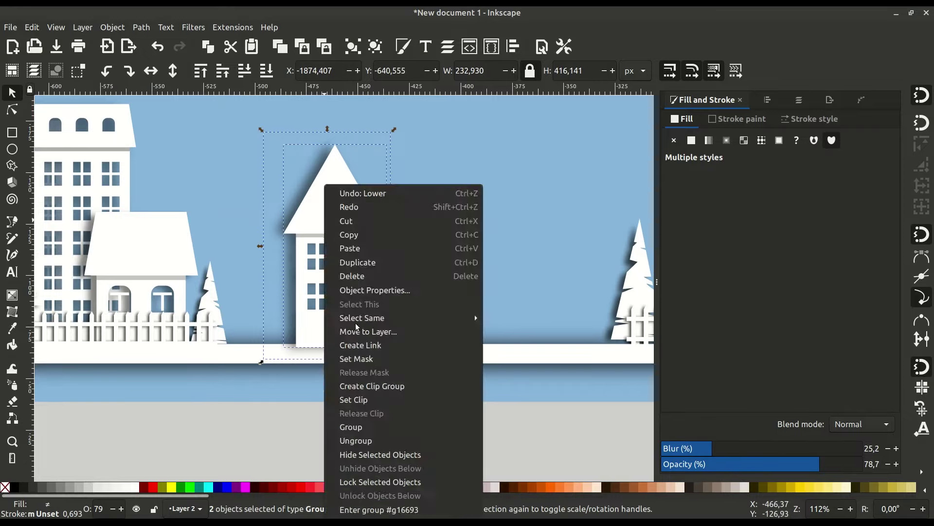
{"action": "left_click", "coordinate": [350, 422]}
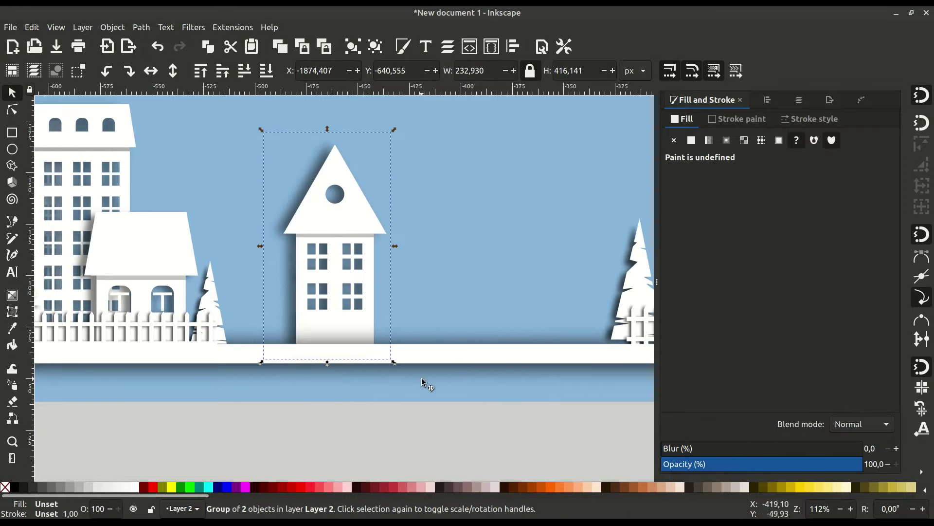
{"action": "left_click", "coordinate": [432, 359]}
Reposition and enlarge the house group, moving the faded building toward the centre.
{"action": "mouse_move", "coordinate": [359, 219]}
{"action": "left_mouse_down"}
{"action": "mouse_move", "coordinate": [297, 175]}
{"action": "mouse_move", "coordinate": [310, 142]}
{"action": "left_mouse_up"}
{"action": "left_click_drag", "start_coordinate": [245, 227], "coordinate": [320, 227]}
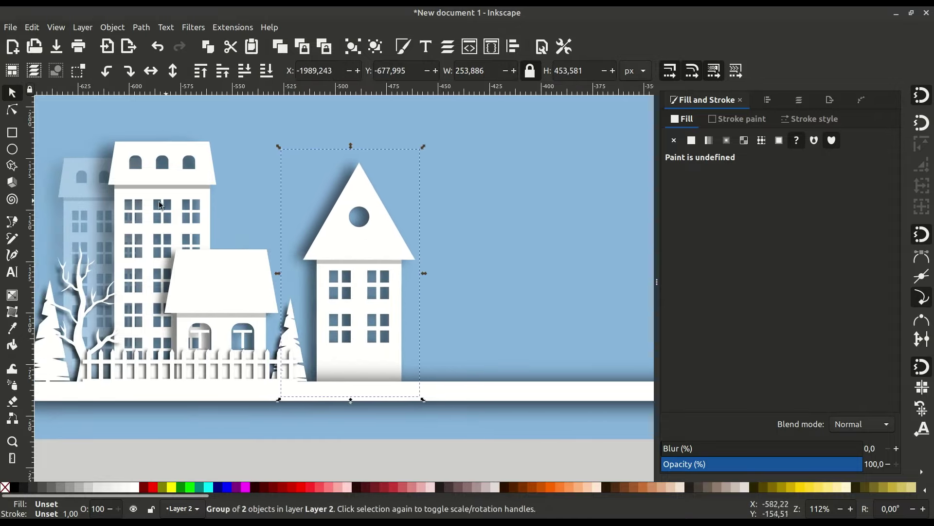
{"action": "mouse_move", "coordinate": [161, 204]}
{"action": "left_mouse_down"}
{"action": "mouse_move", "coordinate": [191, 190]}
{"action": "mouse_move", "coordinate": [339, 220]}
{"action": "left_mouse_up"}
Duplicate the triangle-roof house, then move the copy left, shrink it and fade it.
{"action": "right_click", "coordinate": [384, 246]}
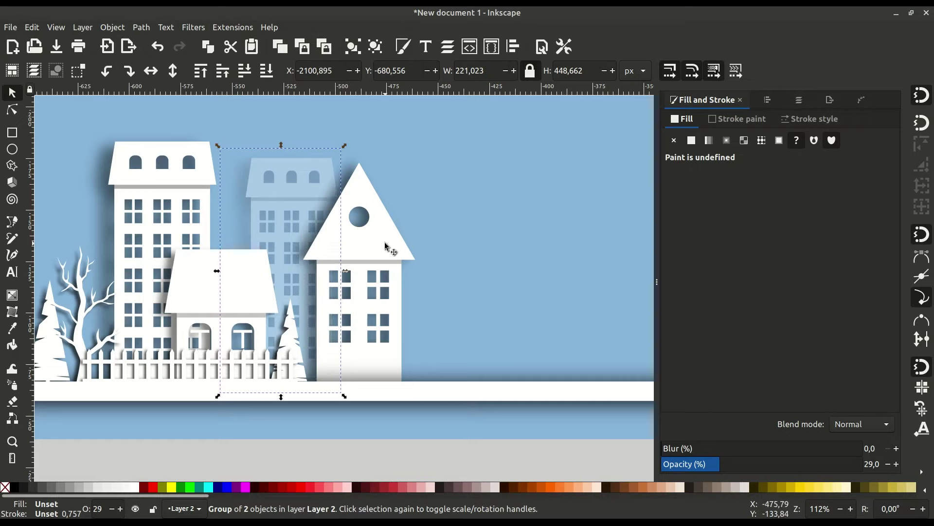
{"action": "left_click", "coordinate": [418, 261]}
{"action": "left_click_drag", "start_coordinate": [384, 272], "coordinate": [180, 286]}
{"action": "left_click_drag", "start_coordinate": [235, 165], "coordinate": [223, 183]}
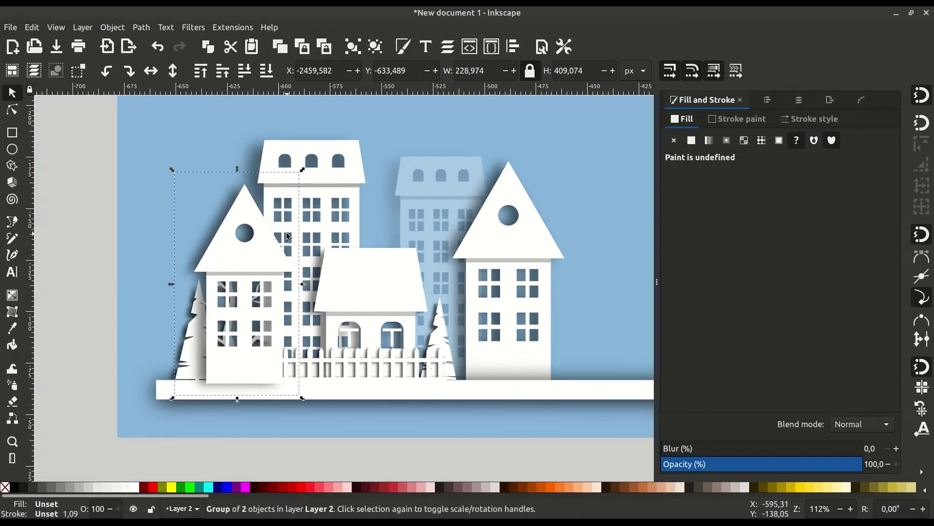
{"action": "left_click_drag", "start_coordinate": [805, 463], "coordinate": [765, 464]}
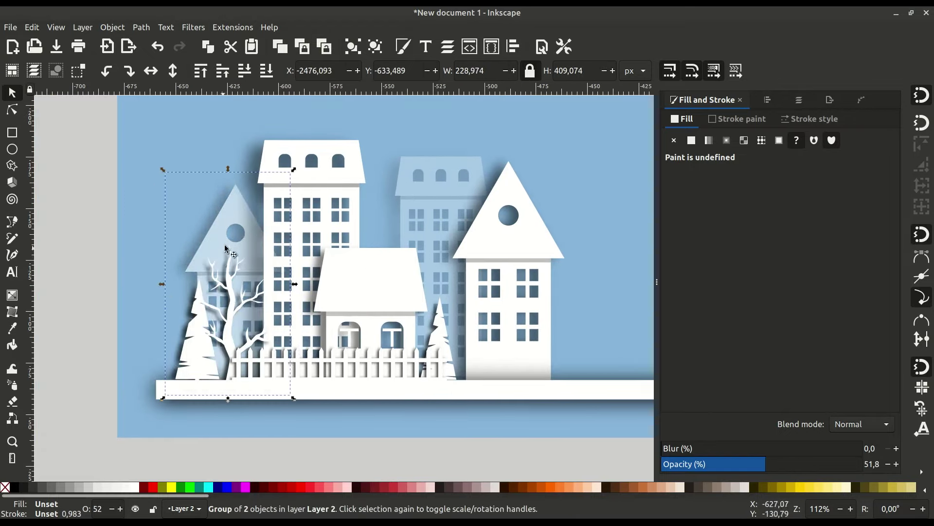
{"action": "left_click_drag", "start_coordinate": [225, 245], "coordinate": [213, 243]}
{"action": "left_click_drag", "start_coordinate": [765, 464], "coordinate": [724, 464]}
{"action": "left_click_drag", "start_coordinate": [213, 244], "coordinate": [200, 241]}
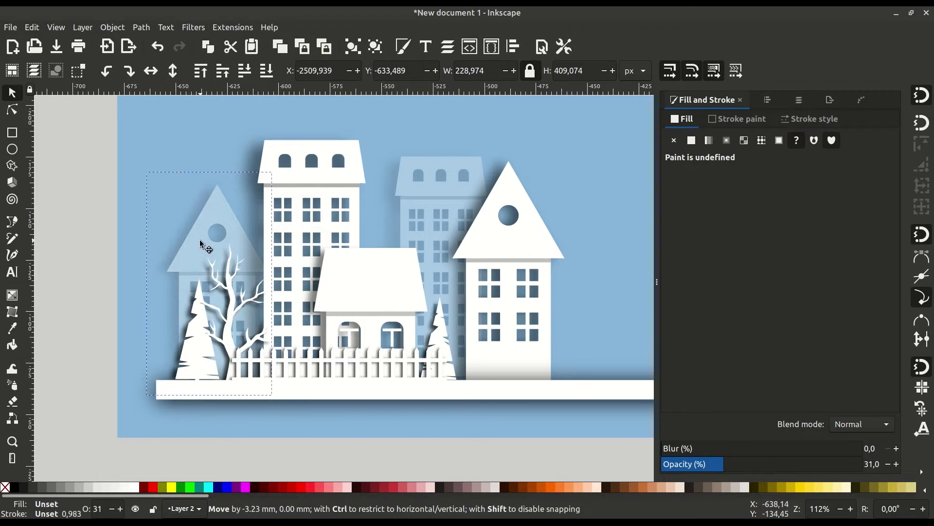
Add another triangle-roof house copy on the right side, slightly smaller.
{"action": "scroll", "coordinate": [230, 265], "scroll_direction": "down", "scroll_amount": 2}
{"action": "scroll", "coordinate": [229, 264], "scroll_direction": "up", "scroll_amount": 1}
{"action": "right_click", "coordinate": [230, 265]}
{"action": "left_click", "coordinate": [254, 268]}
{"action": "mouse_move", "coordinate": [234, 272]}
{"action": "left_mouse_down"}
{"action": "mouse_move", "coordinate": [586, 273]}
{"action": "mouse_move", "coordinate": [543, 202]}
{"action": "left_mouse_up"}
{"action": "scroll", "coordinate": [542, 201], "scroll_direction": "up", "scroll_amount": 1}
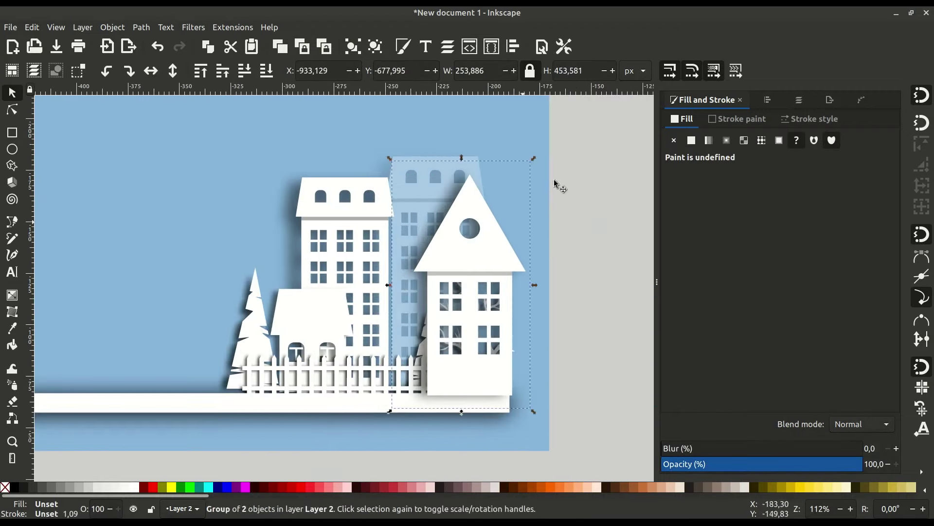
{"action": "left_click_drag", "start_coordinate": [533, 158], "coordinate": [521, 171]}
{"action": "left_click_drag", "start_coordinate": [504, 214], "coordinate": [433, 241]}
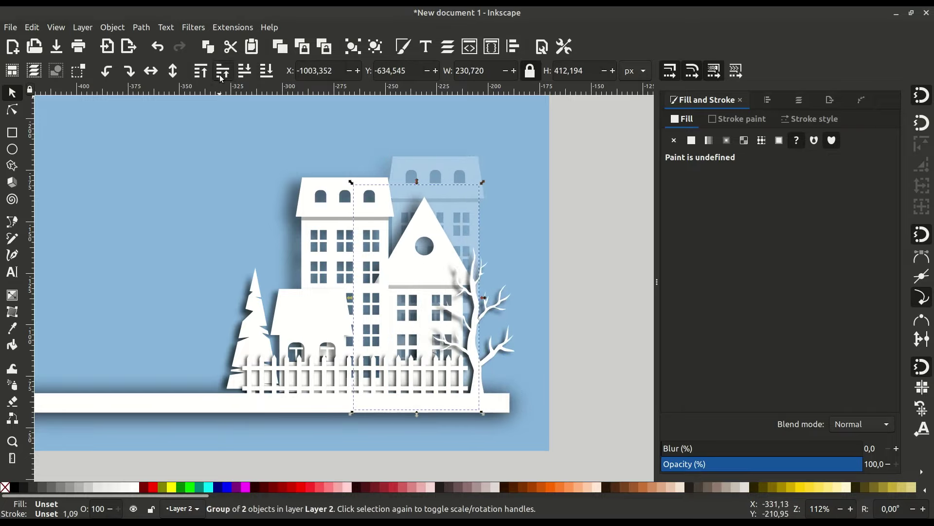
Move the bare tree left, raise the house group, and fade and resize a house copy.
{"action": "left_click_drag", "start_coordinate": [364, 248], "coordinate": [367, 248]}
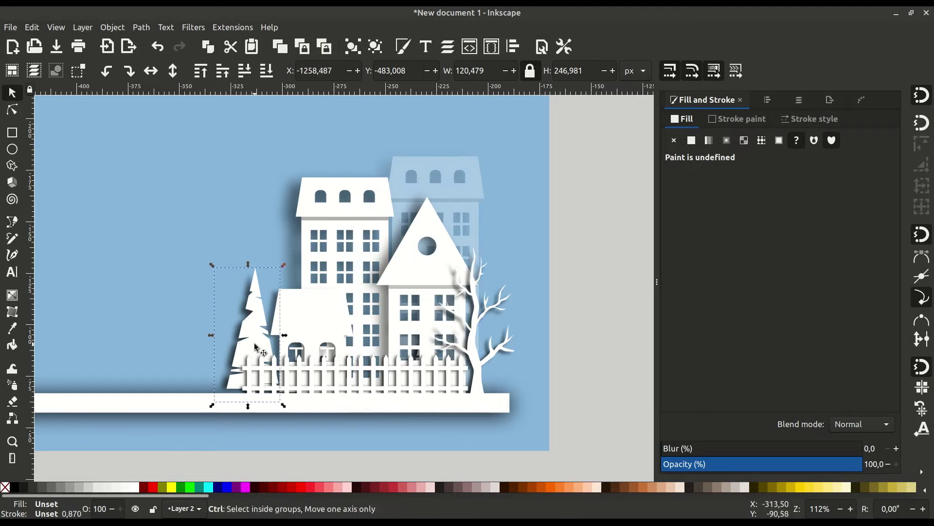
{"action": "left_click_drag", "start_coordinate": [255, 346], "coordinate": [243, 346]}
{"action": "left_click", "coordinate": [430, 274]}
{"action": "key", "text": "Home"}
{"action": "mouse_move", "coordinate": [861, 463]}
{"action": "left_mouse_down"}
{"action": "mouse_move", "coordinate": [724, 464]}
{"action": "mouse_move", "coordinate": [863, 464]}
{"action": "left_mouse_up"}
{"action": "left_click_drag", "start_coordinate": [402, 276], "coordinate": [207, 275]}
{"action": "left_click_drag", "start_coordinate": [862, 465], "coordinate": [733, 463]}
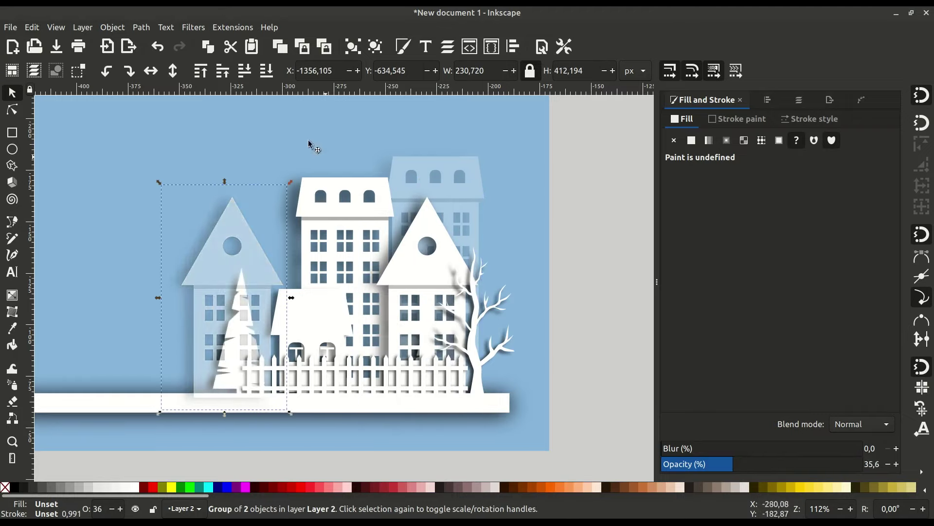
{"action": "left_click_drag", "start_coordinate": [291, 182], "coordinate": [280, 197]}
{"action": "left_click_drag", "start_coordinate": [220, 269], "coordinate": [261, 266]}
Stretch the faded triangle-house group taller and wider, then deselect.
{"action": "left_click_drag", "start_coordinate": [202, 201], "coordinate": [192, 178]}
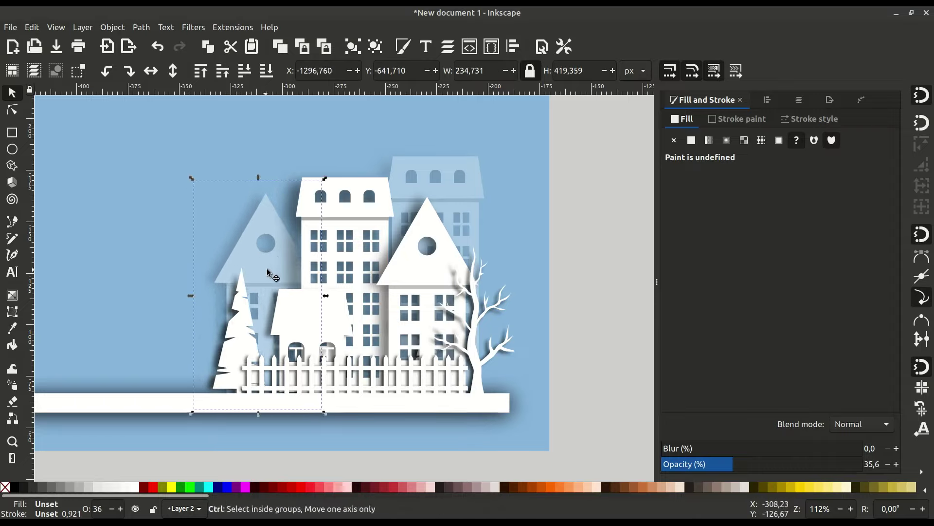
{"action": "left_click_drag", "start_coordinate": [301, 283], "coordinate": [312, 284]}
{"action": "key", "text": "Escape"}
{"action": "scroll", "coordinate": [513, 366], "scroll_direction": "down", "scroll_amount": 1}
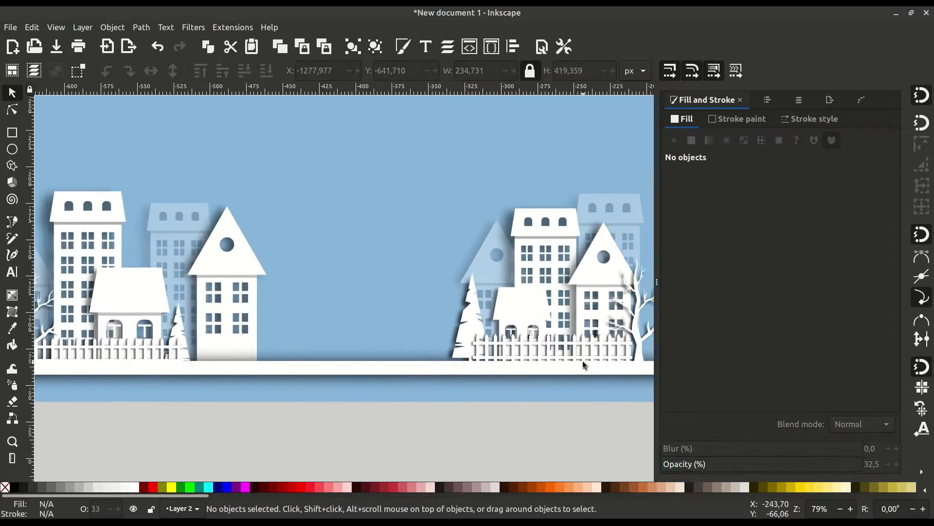
Draw a 3-corner triangle between the houses and scale it tall.
{"action": "left_click", "coordinate": [12, 166]}
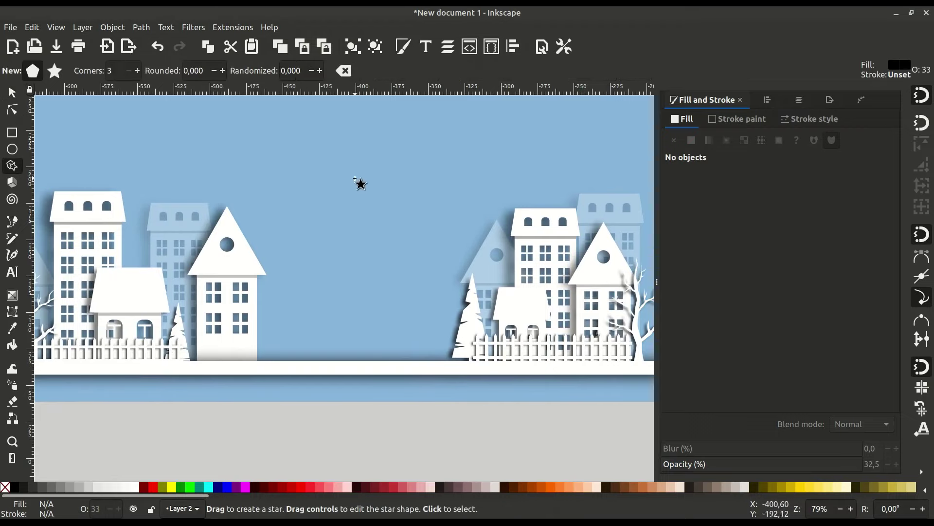
{"action": "left_click_drag", "start_coordinate": [358, 184], "coordinate": [271, 215]}
{"action": "key", "text": "s"}
{"action": "left_click_drag", "start_coordinate": [298, 254], "coordinate": [299, 375]}
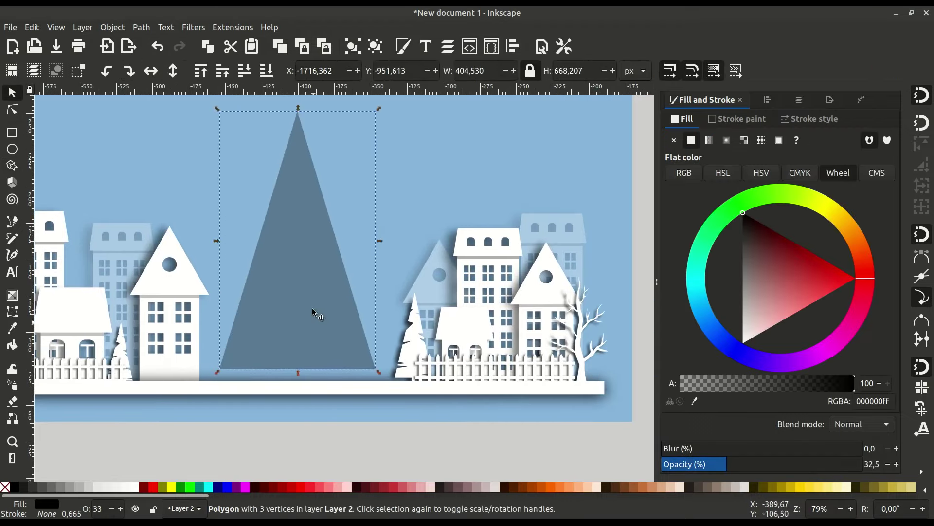
{"action": "left_click_drag", "start_coordinate": [314, 313], "coordinate": [314, 161]}
{"action": "scroll", "coordinate": [322, 200], "scroll_direction": "down", "scroll_amount": 2}
{"action": "scroll", "coordinate": [322, 200], "scroll_direction": "left", "scroll_amount": 1}
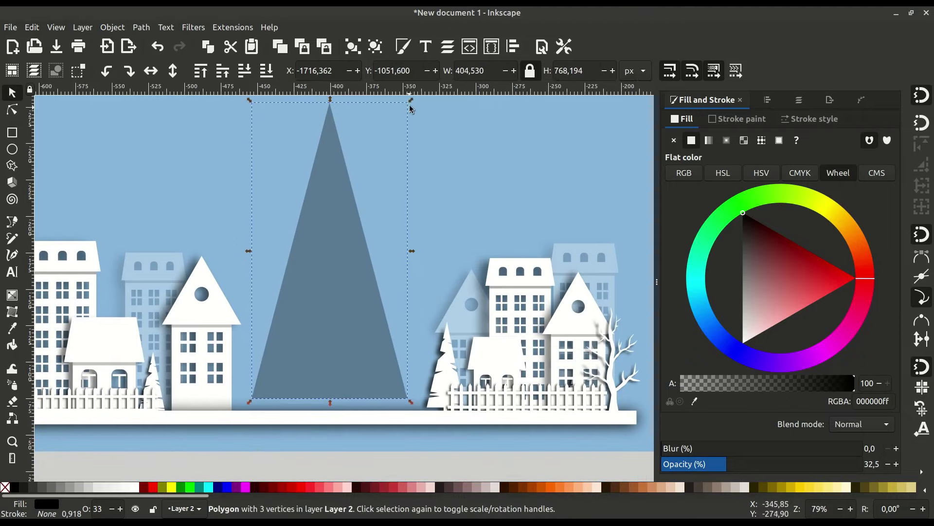
{"action": "left_click_drag", "start_coordinate": [412, 104], "coordinate": [393, 140]}
{"action": "left_click_drag", "start_coordinate": [306, 369], "coordinate": [315, 361]}
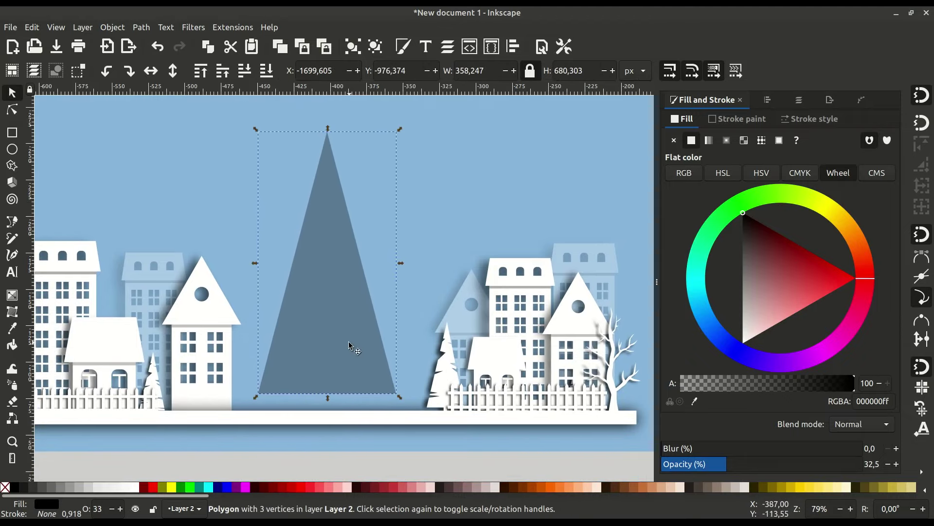
Set the triangle to 100% opacity and green fill, and begin a zigzag outline at its base.
{"action": "left_click_drag", "start_coordinate": [737, 464], "coordinate": [863, 464]}
{"action": "scroll", "coordinate": [685, 489], "scroll_direction": "down", "scroll_amount": 3}
{"action": "left_click", "coordinate": [723, 487]}
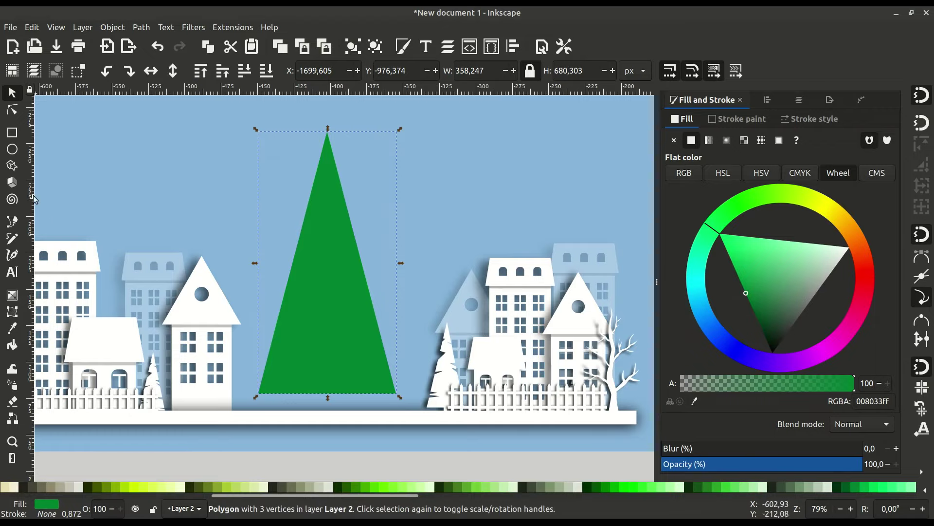
{"action": "left_click", "coordinate": [11, 222]}
{"action": "left_click", "coordinate": [227, 338]}
Trace the zigzag outline up the tree's left edge to the apex.
{"action": "left_click", "coordinate": [296, 327]}
{"action": "left_click", "coordinate": [233, 322]}
{"action": "left_click", "coordinate": [280, 306]}
{"action": "left_click", "coordinate": [244, 306]}
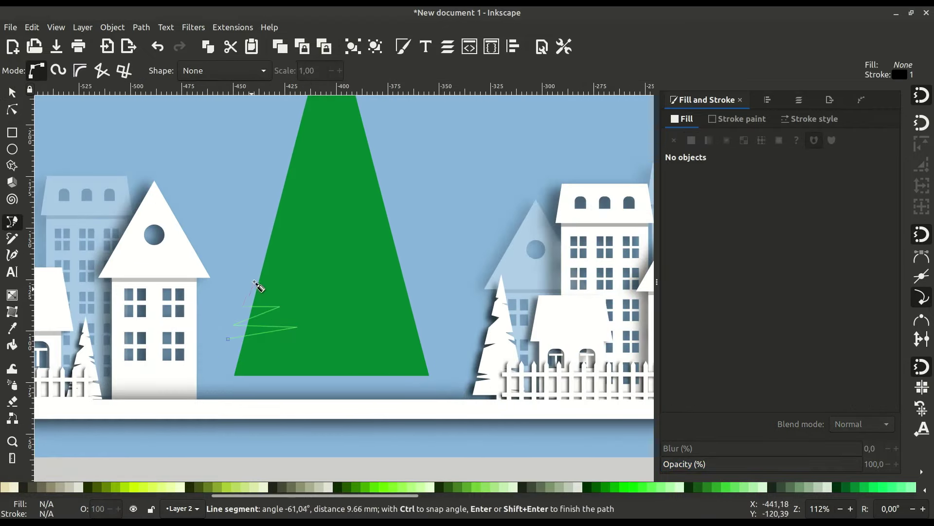
{"action": "left_click", "coordinate": [294, 196]}
{"action": "scroll", "coordinate": [272, 199], "scroll_direction": "up", "scroll_amount": 6}
{"action": "left_click", "coordinate": [296, 248]}
{"action": "scroll", "coordinate": [267, 244], "scroll_direction": "up", "scroll_amount": 3}
{"action": "left_click", "coordinate": [302, 158]}
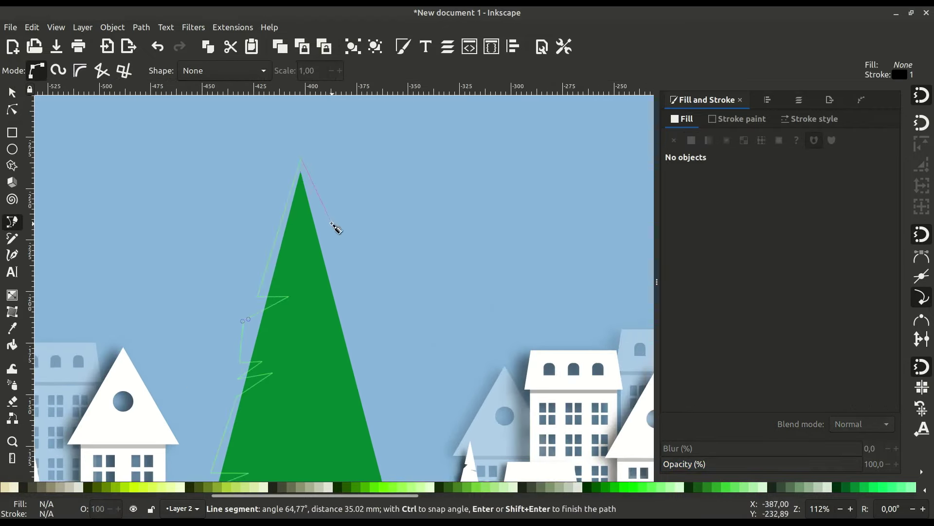
Continue the zigzag down the tree's right edge and close the outline.
{"action": "left_click", "coordinate": [332, 224]}
{"action": "left_click", "coordinate": [341, 292]}
{"action": "left_click", "coordinate": [327, 294]}
{"action": "scroll", "coordinate": [336, 292], "scroll_direction": "down", "scroll_amount": 3}
{"action": "left_click", "coordinate": [343, 258]}
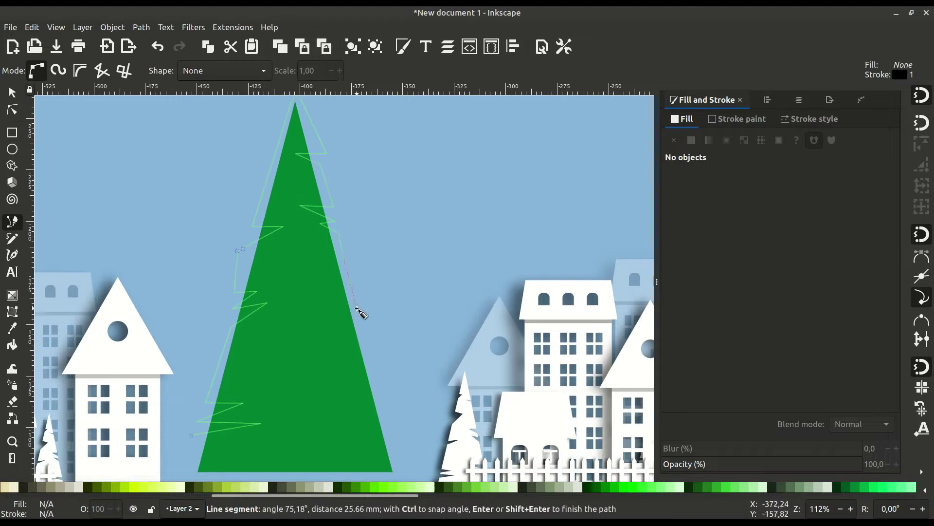
{"action": "scroll", "coordinate": [368, 359], "scroll_direction": "down", "scroll_amount": 3}
{"action": "left_click", "coordinate": [381, 335]}
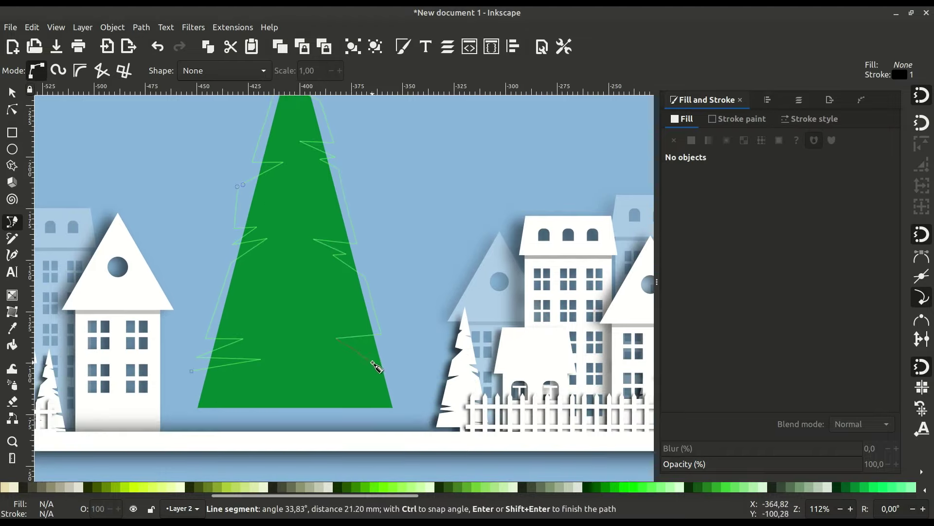
{"action": "scroll", "coordinate": [242, 277], "scroll_direction": "up", "scroll_amount": 8}
{"action": "scroll", "coordinate": [254, 355], "scroll_direction": "down", "scroll_amount": 9}
{"action": "left_click", "coordinate": [251, 350]}
Intersect the green triangle with the zigzag outline to form a jagged fir.
{"action": "key", "text": "s"}
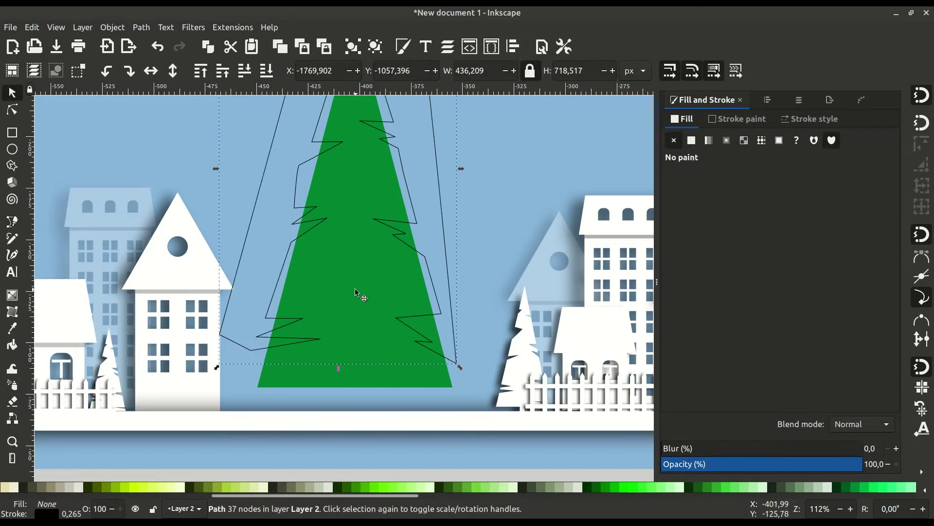
{"action": "left_click", "coordinate": [361, 295], "text": "shift"}
{"action": "left_click", "coordinate": [142, 27]}
{"action": "left_click", "coordinate": [171, 127]}
{"action": "scroll", "coordinate": [326, 278], "scroll_direction": "down", "scroll_amount": 2}
Draw a small brown trunk rectangle beneath the fir and raise it to the top.
{"action": "key", "text": "r"}
{"action": "left_click_drag", "start_coordinate": [349, 379], "coordinate": [371, 323]}
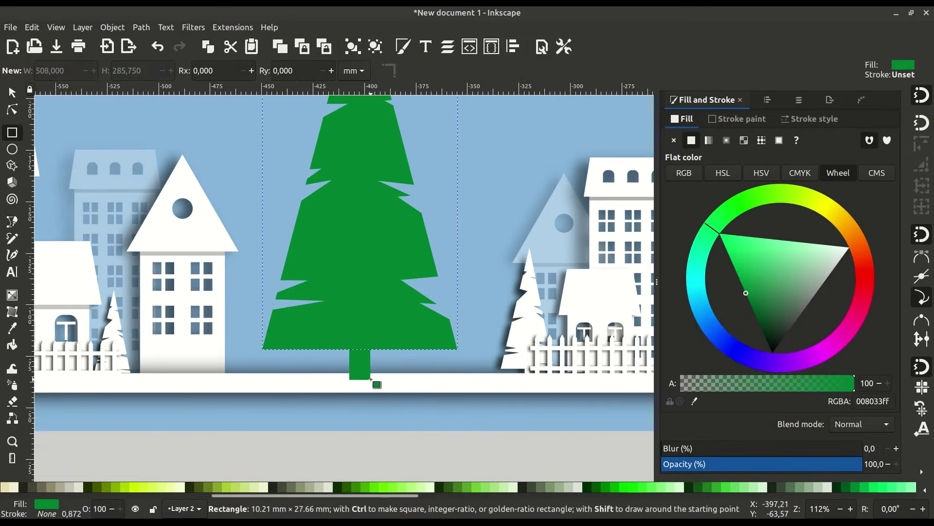
{"action": "key", "text": "s"}
{"action": "scroll", "coordinate": [584, 487], "scroll_direction": "left", "scroll_amount": 5}
{"action": "left_click", "coordinate": [517, 487]}
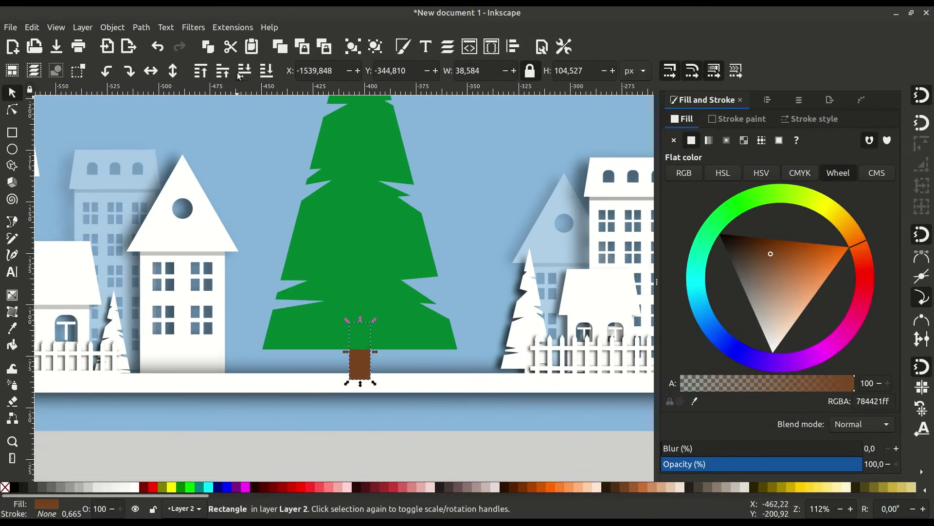
{"action": "left_click_drag", "start_coordinate": [361, 360], "coordinate": [358, 357]}
{"action": "scroll", "coordinate": [364, 431], "scroll_direction": "up", "scroll_amount": 2}
{"action": "right_click", "coordinate": [333, 198]}
{"action": "key", "text": "Escape"}
{"action": "key", "text": "Home"}
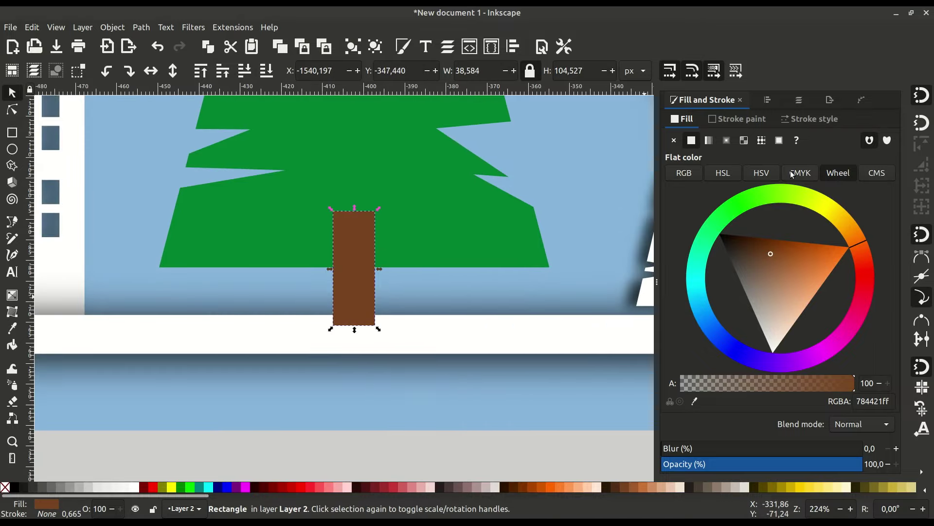
Show the trunk fill as CMYK values and undo an accidental height change.
{"action": "left_click", "coordinate": [792, 175]}
{"action": "left_click_drag", "start_coordinate": [355, 329], "coordinate": [356, 282]}
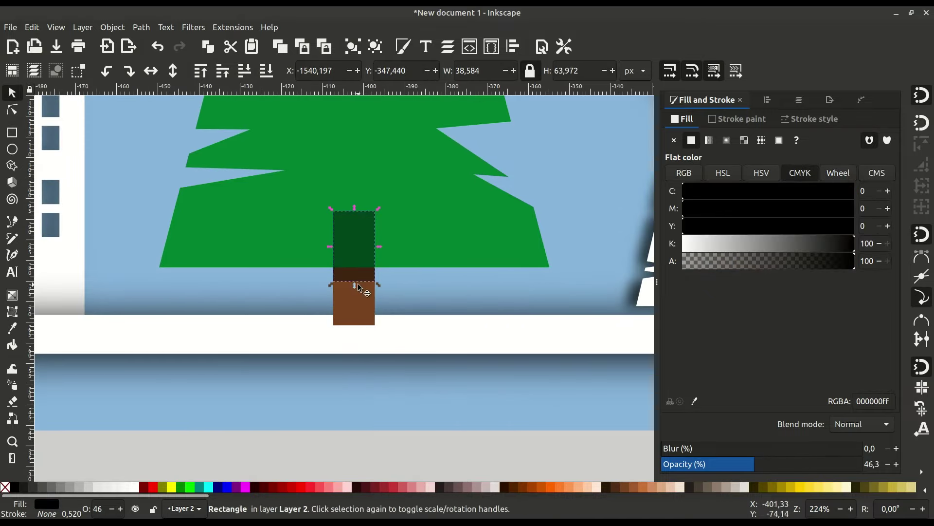
{"action": "key", "text": "ctrl+z"}
{"action": "key", "text": "ctrl+z"}
{"action": "scroll", "coordinate": [399, 268], "scroll_direction": "up", "scroll_amount": 1}
Duplicate the trunk and make the copy a narrow, darker brown vertical strip.
{"action": "right_click", "coordinate": [342, 196]}
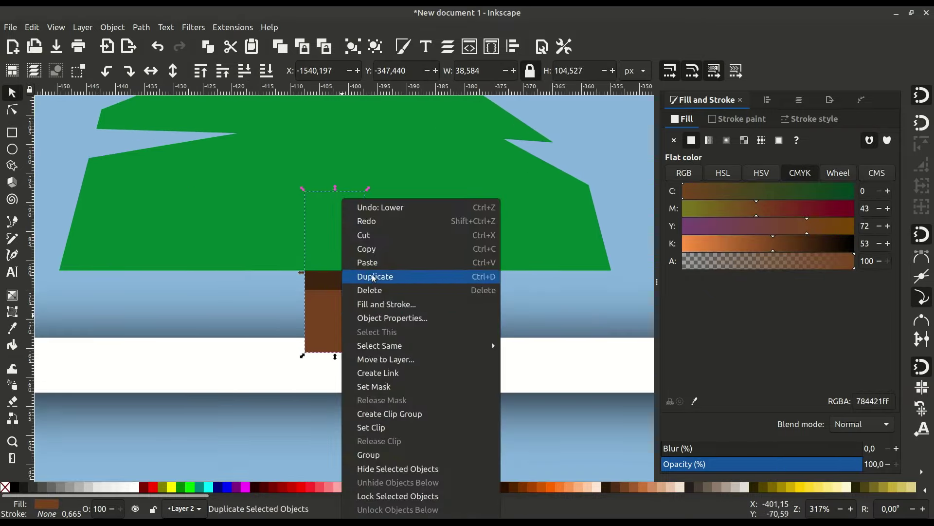
{"action": "left_click", "coordinate": [379, 273]}
{"action": "left_click_drag", "start_coordinate": [777, 245], "coordinate": [797, 244]}
{"action": "left_click_drag", "start_coordinate": [301, 273], "coordinate": [351, 273]}
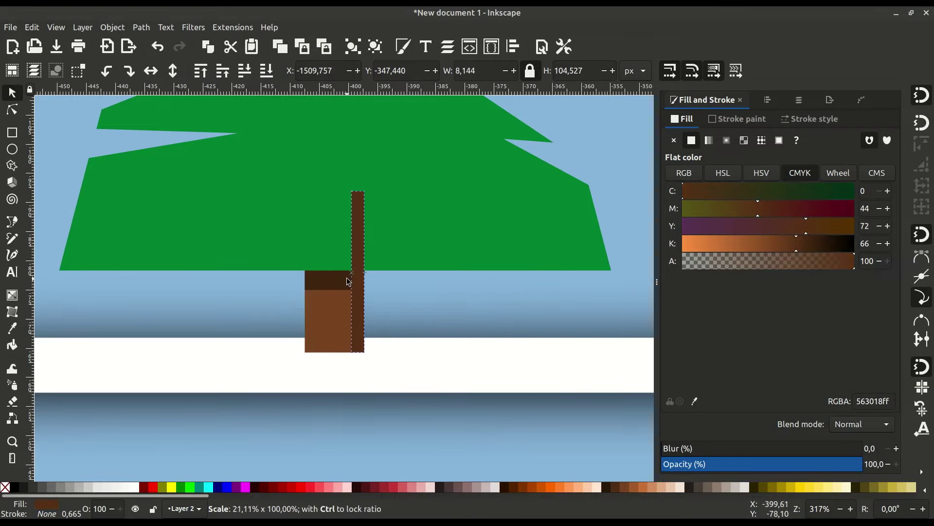
{"action": "scroll", "coordinate": [350, 284], "scroll_direction": "up", "scroll_amount": 1}
{"action": "left_click_drag", "start_coordinate": [797, 243], "coordinate": [771, 243]}
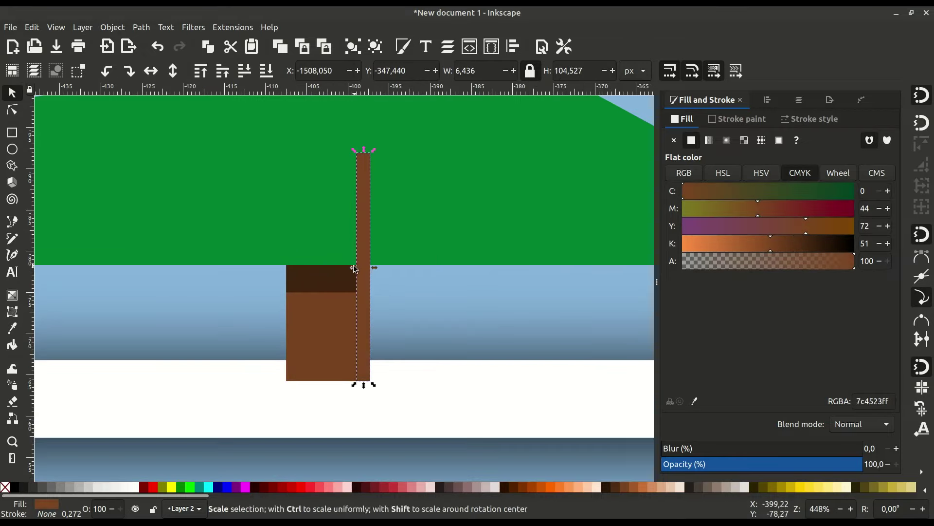
{"action": "left_click_drag", "start_coordinate": [351, 270], "coordinate": [341, 269]}
{"action": "left_click_drag", "start_coordinate": [781, 243], "coordinate": [786, 243]}
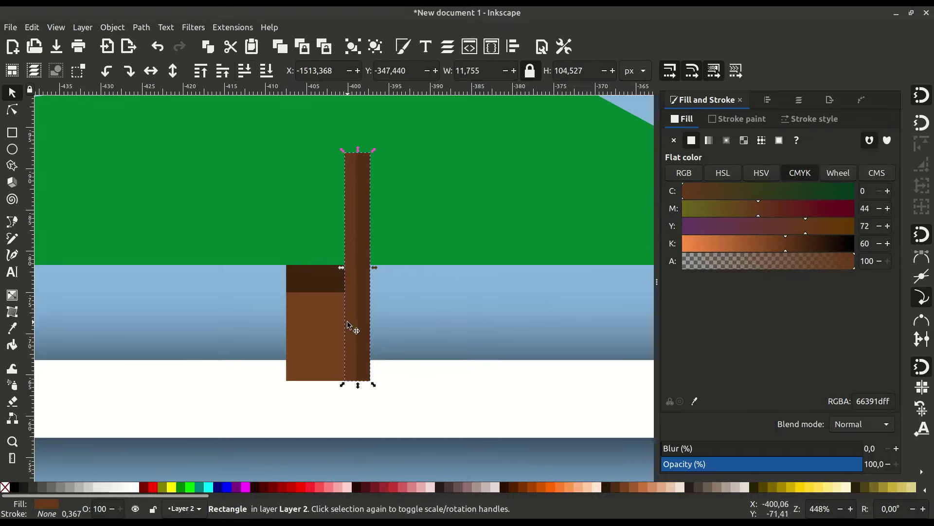
Group the trunk with its strip, duplicate the group leftward, and send it behind the fir.
{"action": "left_click", "coordinate": [351, 295], "text": "alt+shift"}
{"action": "right_click", "coordinate": [351, 295]}
{"action": "left_click", "coordinate": [384, 439]}
{"action": "right_click", "coordinate": [359, 273]}
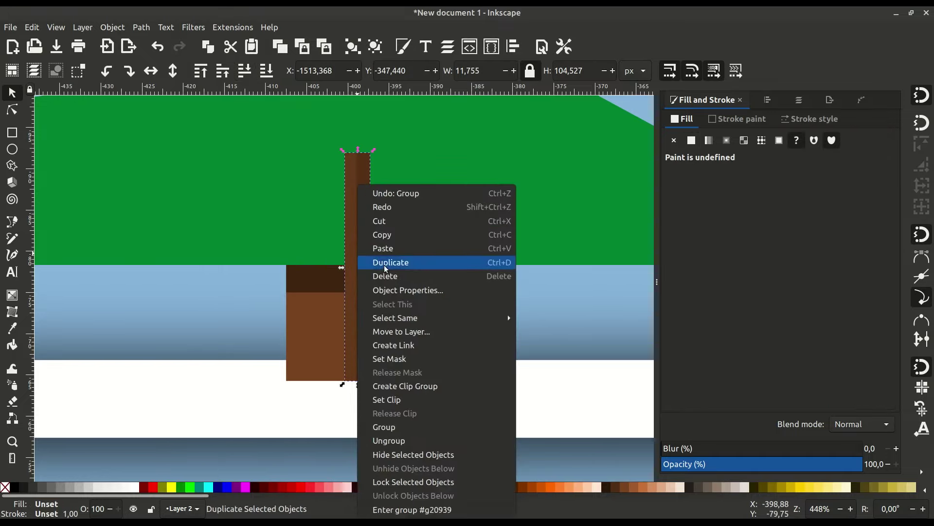
{"action": "left_click", "coordinate": [386, 262]}
{"action": "left_click_drag", "start_coordinate": [358, 308], "coordinate": [300, 308]}
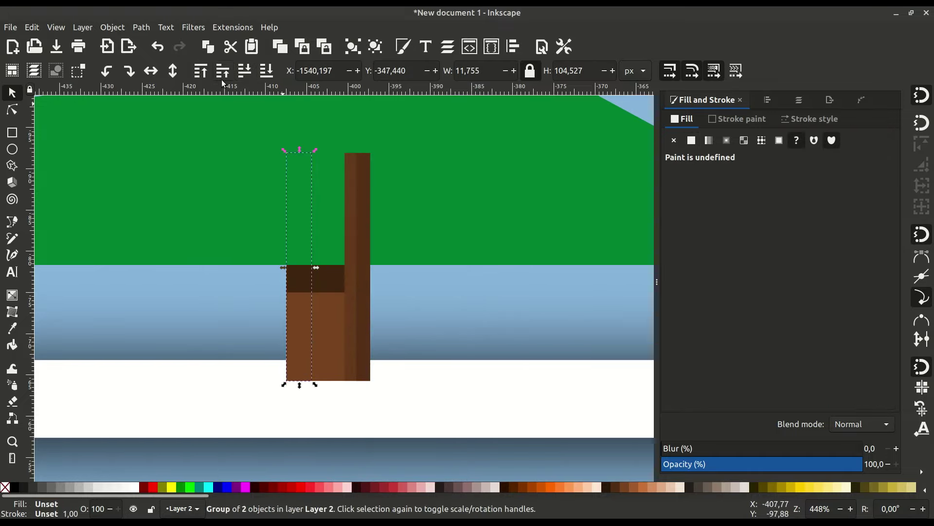
{"action": "left_click", "coordinate": [244, 71]}
Darken the left strip inside the trunk copy group.
{"action": "left_click", "coordinate": [396, 420]}
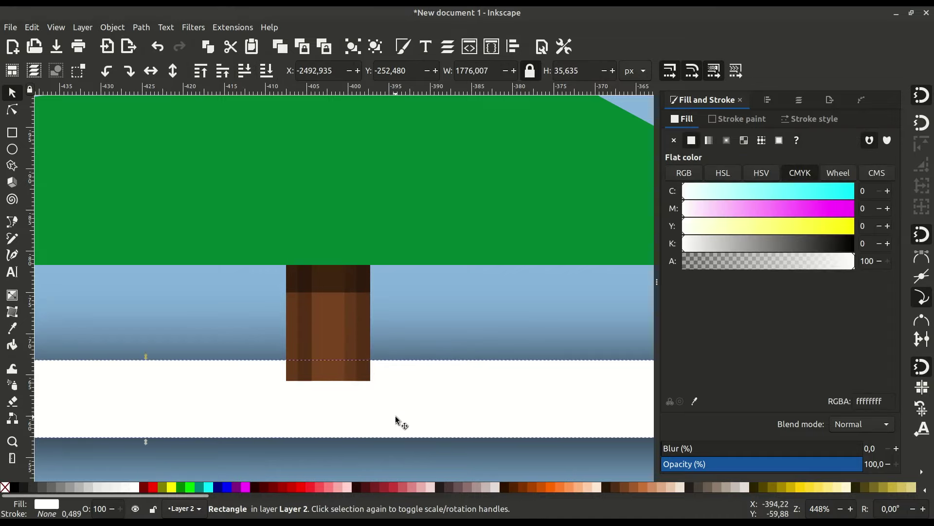
{"action": "scroll", "coordinate": [365, 384], "scroll_direction": "up", "scroll_amount": 1}
{"action": "left_click", "coordinate": [267, 335]}
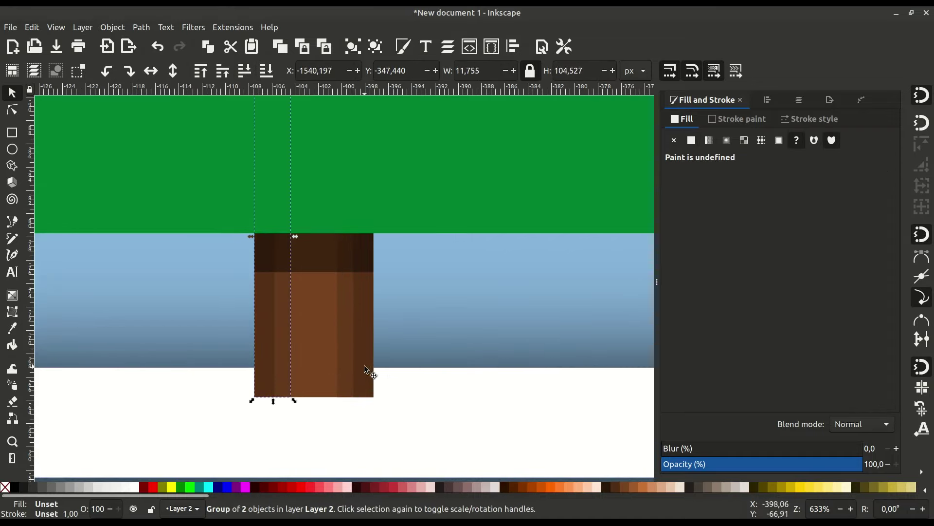
{"action": "double_click", "coordinate": [369, 370]}
{"action": "key", "text": "Escape"}
{"action": "left_click", "coordinate": [267, 344]}
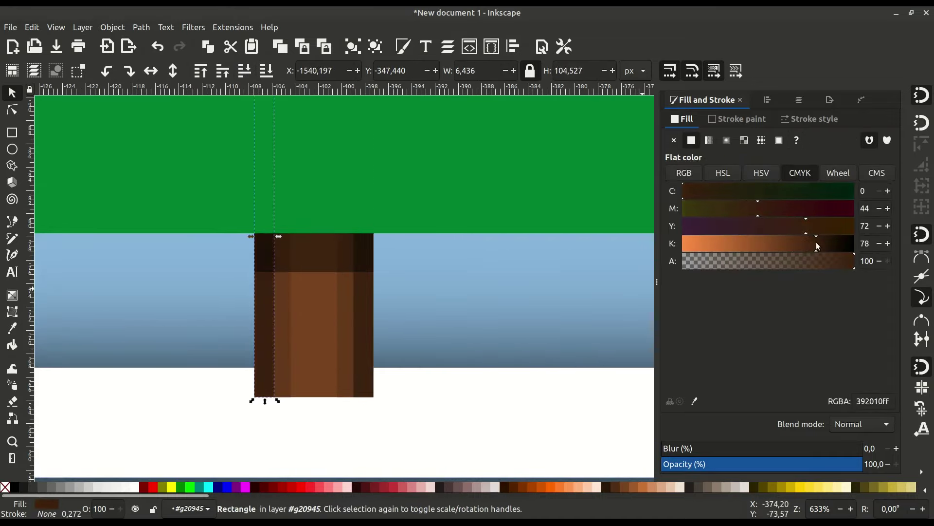
{"action": "left_click", "coordinate": [366, 344]}
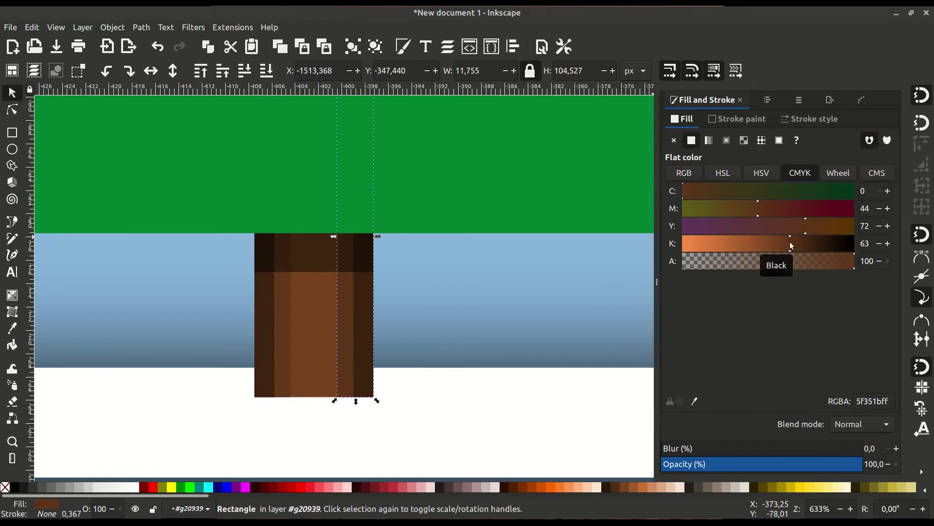
{"action": "left_click", "coordinate": [375, 368]}
Group all trunk pieces together and zoom out to view the whole scene.
{"action": "key", "text": "minus"}
{"action": "key", "text": "minus"}
{"action": "key", "text": "minus"}
{"action": "left_click_drag", "start_coordinate": [311, 226], "coordinate": [360, 324]}
{"action": "right_click", "coordinate": [336, 190]}
{"action": "left_click", "coordinate": [354, 282]}
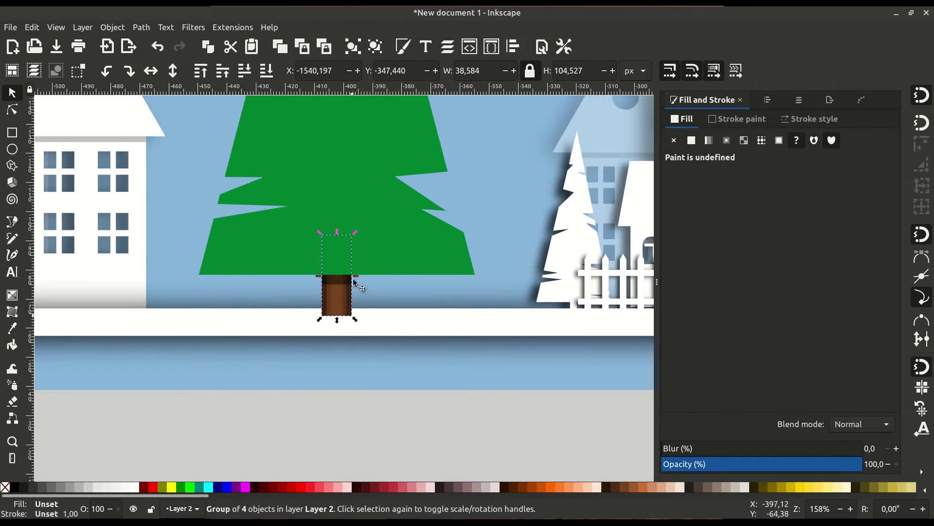
{"action": "key", "text": "minus"}
{"action": "key", "text": "minus"}
{"action": "left_click", "coordinate": [398, 400]}
With the Pen tool, start an inset zigzag outline along the fir's lower left branches.
{"action": "left_click", "coordinate": [12, 221]}
{"action": "key", "text": "plus"}
{"action": "key", "text": "plus"}
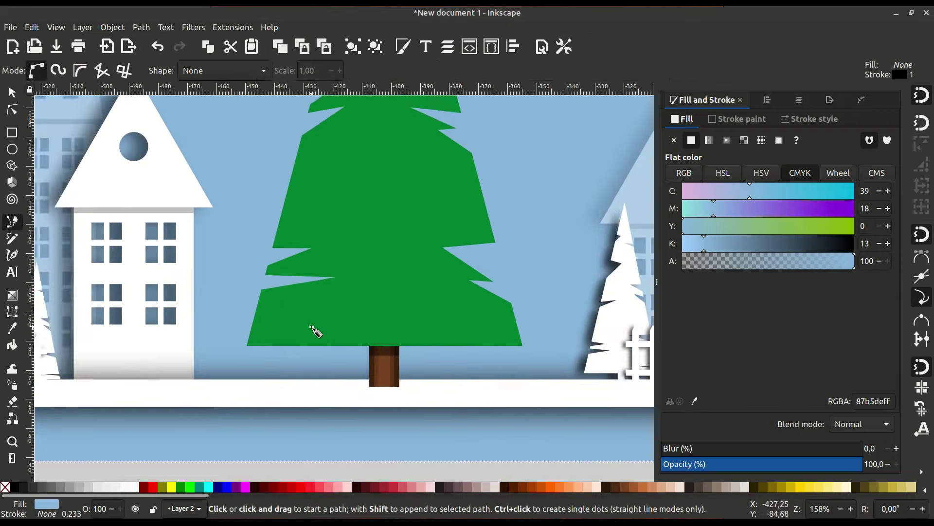
{"action": "scroll", "coordinate": [292, 329], "scroll_direction": "right", "scroll_amount": 2}
{"action": "left_click", "coordinate": [194, 274]}
{"action": "left_click", "coordinate": [286, 242]}
{"action": "left_click", "coordinate": [234, 232]}
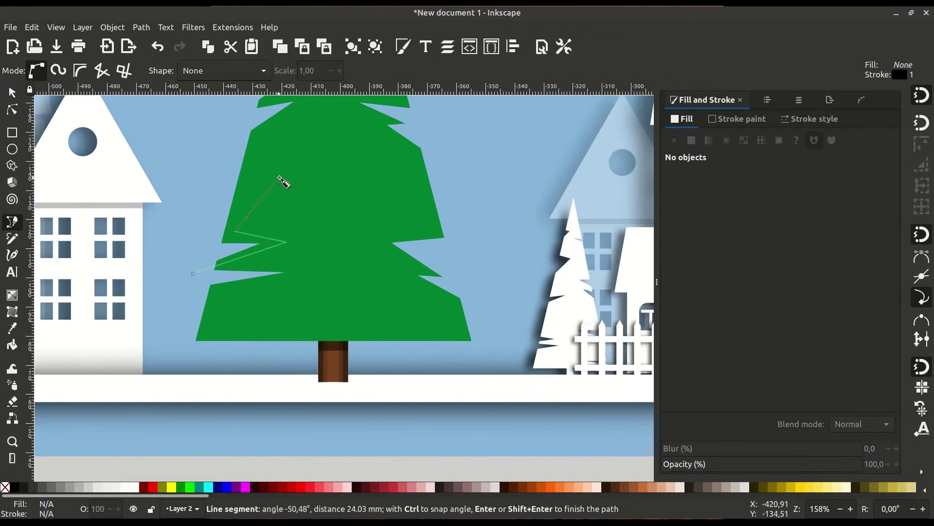
{"action": "left_click", "coordinate": [285, 172]}
{"action": "scroll", "coordinate": [273, 195], "scroll_direction": "up", "scroll_amount": 8}
{"action": "left_click", "coordinate": [228, 330]}
{"action": "left_click", "coordinate": [243, 257]}
{"action": "left_click", "coordinate": [271, 242]}
{"action": "left_click", "coordinate": [243, 245]}
Extend the zigzag points up the fir's upper left side to near its top.
{"action": "key", "text": "plus"}
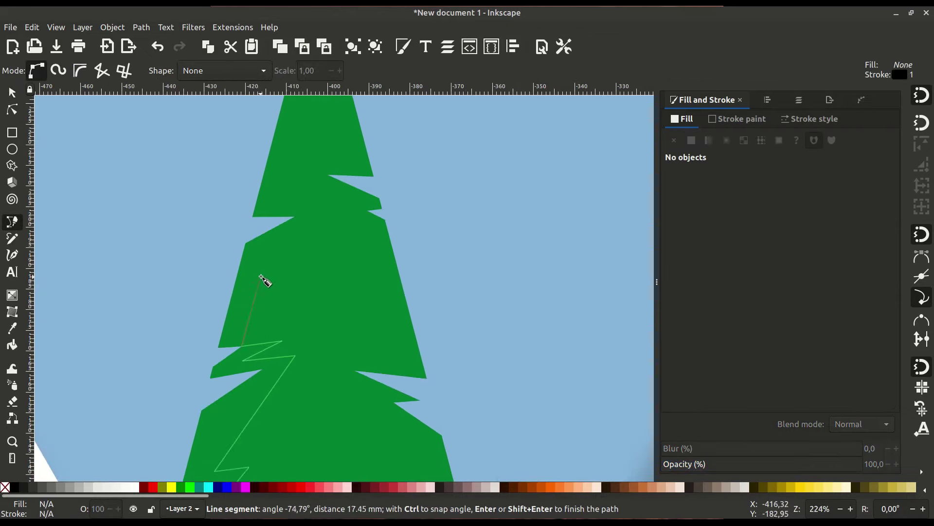
{"action": "left_click", "coordinate": [279, 177]}
{"action": "scroll", "coordinate": [279, 209], "scroll_direction": "up", "scroll_amount": 5}
{"action": "scroll", "coordinate": [279, 242], "scroll_direction": "right", "scroll_amount": 1}
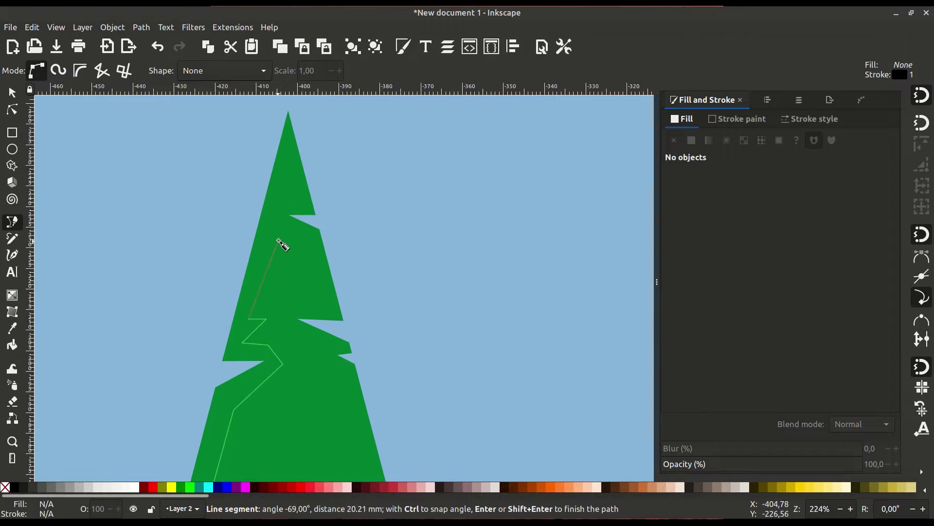
{"action": "left_click", "coordinate": [288, 167]}
{"action": "scroll", "coordinate": [299, 206], "scroll_direction": "up", "scroll_amount": 2, "text": "ctrl"}
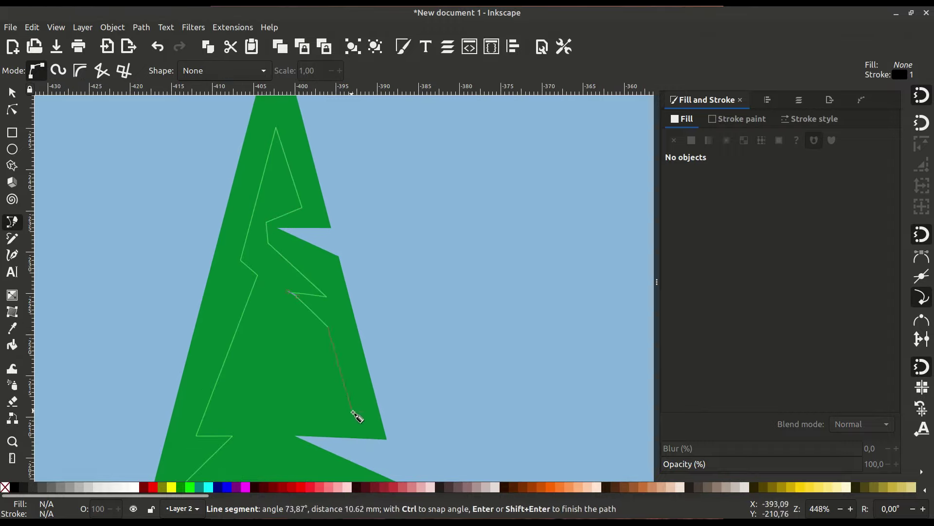
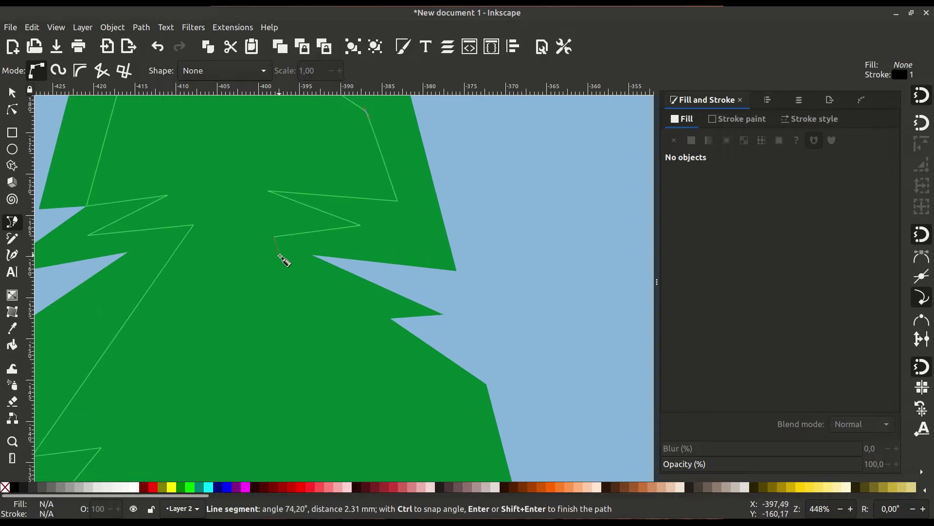
Finish tracing the upper highlight outline inside the tree's zigzag tier with the Bezier tool.
{"action": "left_click", "coordinate": [371, 310]}
{"action": "scroll", "coordinate": [371, 311], "scroll_direction": "down", "scroll_amount": 5}
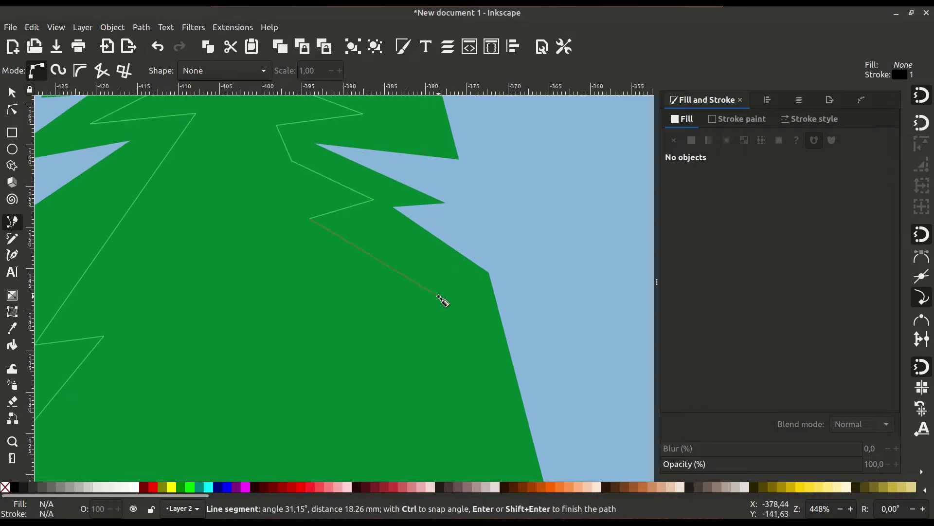
{"action": "left_click", "coordinate": [309, 337]}
{"action": "scroll", "coordinate": [309, 337], "scroll_direction": "down", "scroll_amount": 7}
{"action": "scroll", "coordinate": [310, 337], "scroll_direction": "left", "scroll_amount": 2}
{"action": "left_click", "coordinate": [494, 243]}
{"action": "scroll", "coordinate": [507, 265], "scroll_direction": "down", "scroll_amount": 2}
{"action": "scroll", "coordinate": [302, 316], "scroll_direction": "up", "scroll_amount": 1}
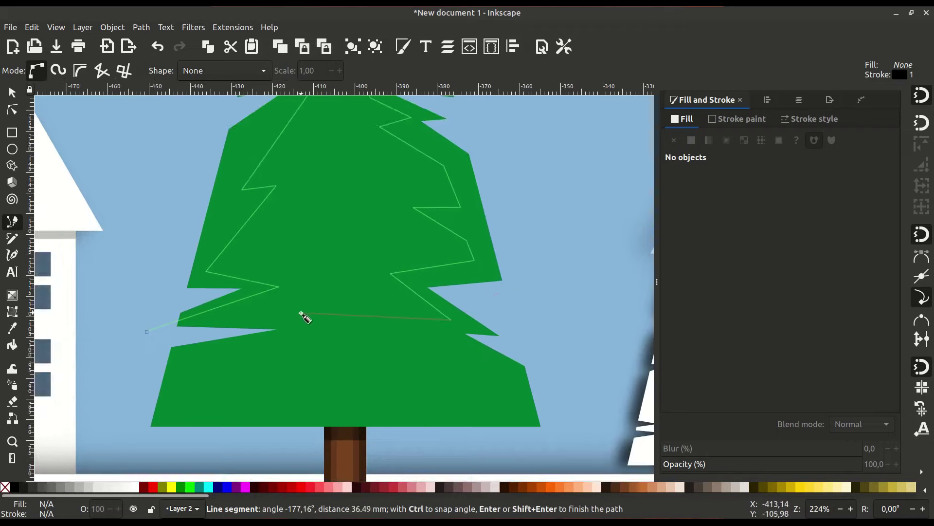
{"action": "scroll", "coordinate": [190, 324], "scroll_direction": "up", "scroll_amount": 1}
{"action": "left_click", "coordinate": [82, 339]}
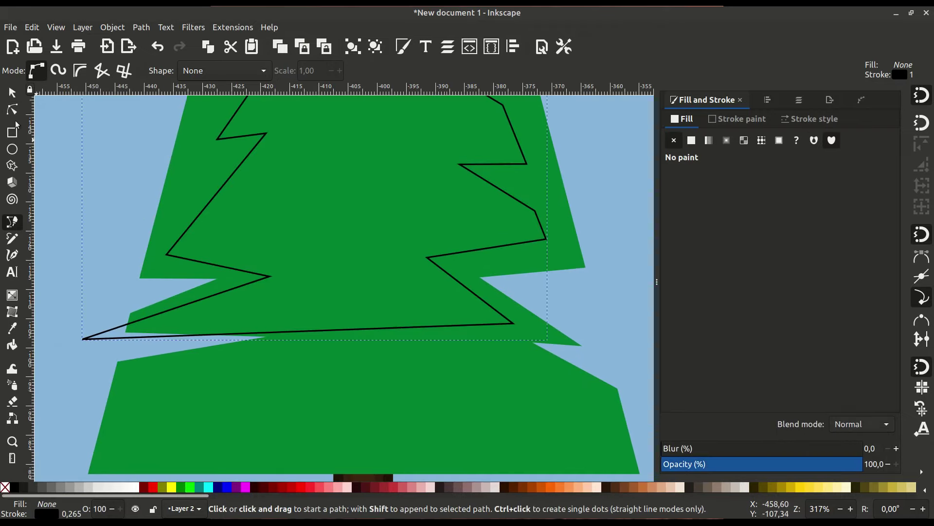
Duplicate the outline, give it a flat green fill, and pull its bottom-left node inward.
{"action": "left_click", "coordinate": [14, 92]}
{"action": "right_click", "coordinate": [304, 169]}
{"action": "left_click", "coordinate": [355, 245]}
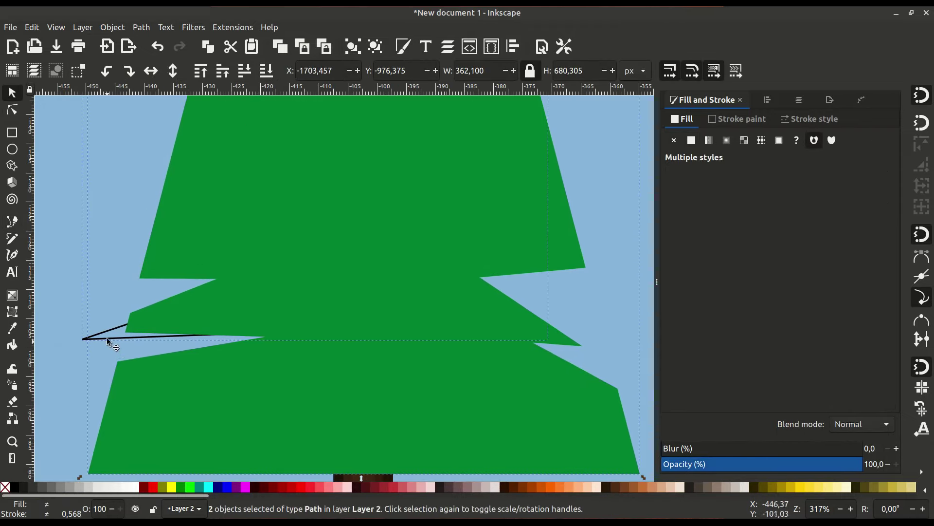
{"action": "left_click", "coordinate": [106, 337]}
{"action": "left_click", "coordinate": [692, 140]}
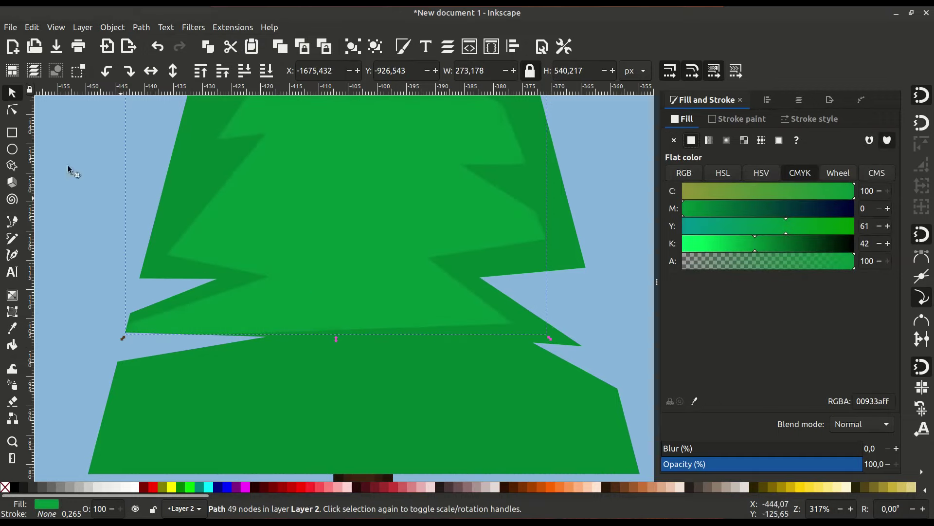
{"action": "key", "text": "n"}
{"action": "scroll", "coordinate": [141, 301], "scroll_direction": "up", "scroll_amount": 1}
{"action": "mouse_move", "coordinate": [140, 302]}
{"action": "left_mouse_down"}
{"action": "mouse_move", "coordinate": [299, 347]}
{"action": "mouse_move", "coordinate": [304, 311]}
{"action": "left_mouse_up"}
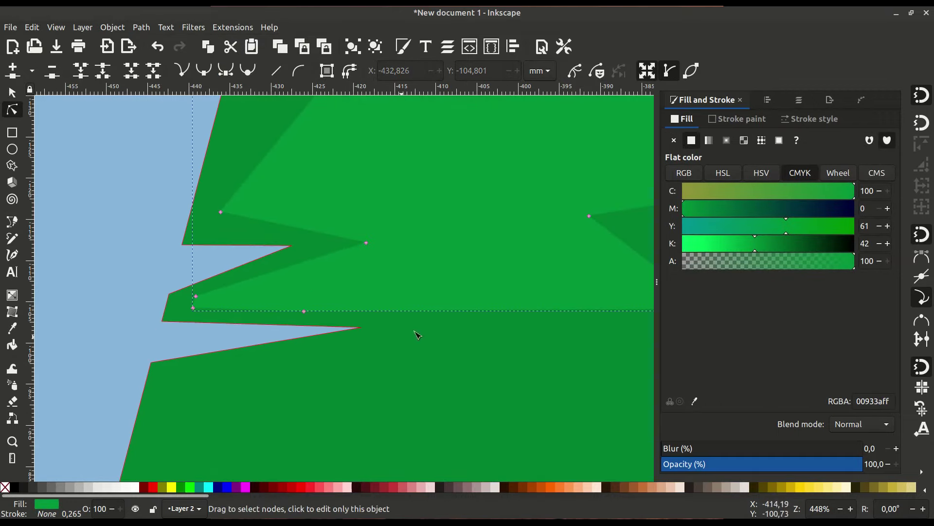
{"action": "left_click", "coordinate": [330, 350]}
{"action": "scroll", "coordinate": [326, 351], "scroll_direction": "down", "scroll_amount": 5}
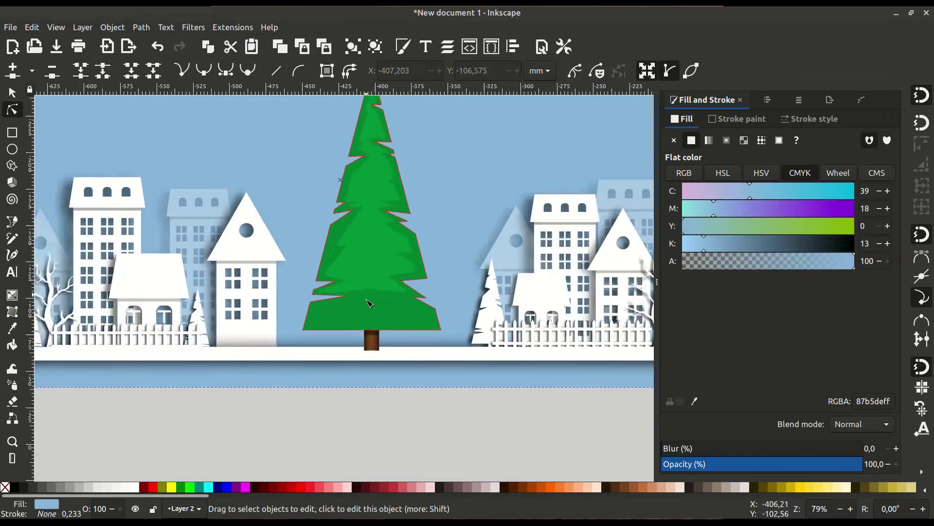
{"action": "scroll", "coordinate": [409, 305], "scroll_direction": "up", "scroll_amount": 1}
{"action": "scroll", "coordinate": [351, 292], "scroll_direction": "up", "scroll_amount": 2}
Trace a second highlight outline across the lower tier of the tree.
{"action": "key", "text": "b"}
{"action": "left_click", "coordinate": [302, 251]}
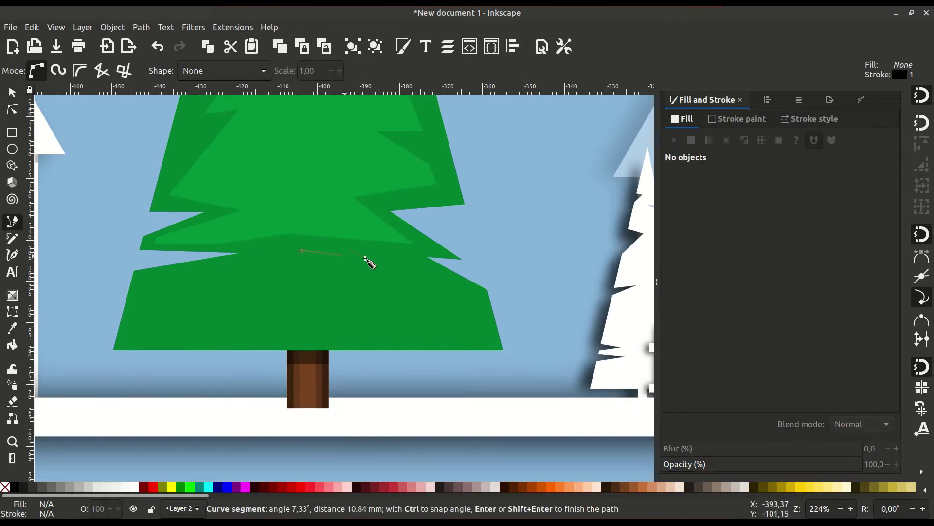
{"action": "left_click", "coordinate": [404, 259]}
{"action": "left_click", "coordinate": [467, 296]}
{"action": "left_click", "coordinate": [275, 252]}
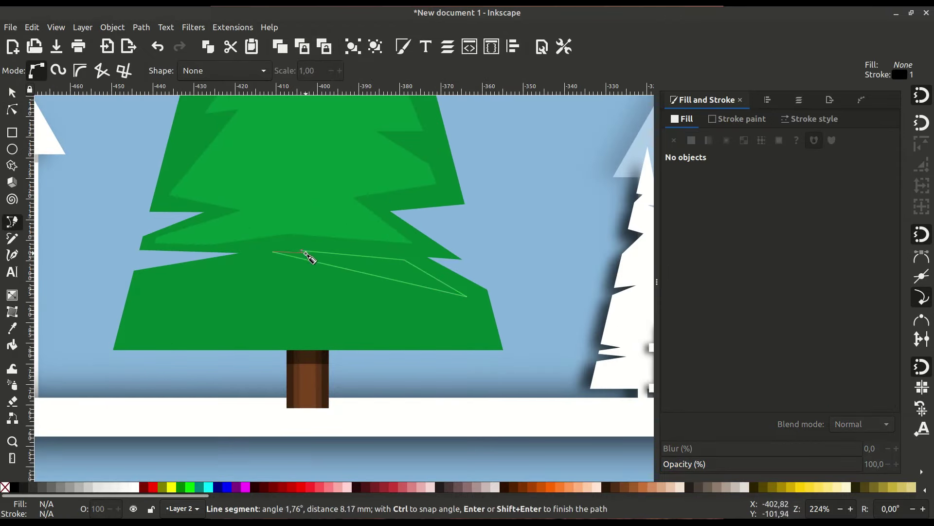
{"action": "left_click", "coordinate": [302, 250]}
{"action": "left_click_drag", "start_coordinate": [274, 252], "coordinate": [148, 284]}
{"action": "scroll", "coordinate": [275, 275], "scroll_direction": "up", "scroll_amount": 1}
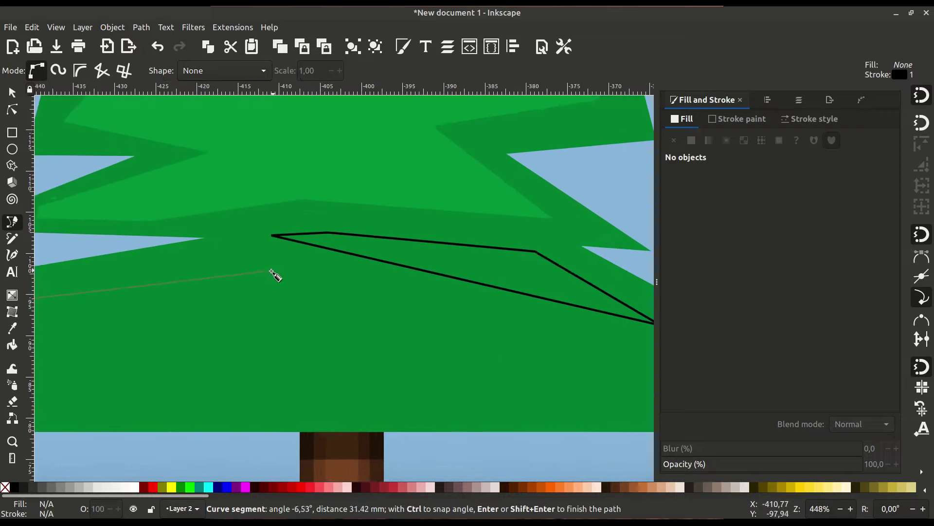
{"action": "scroll", "coordinate": [316, 272], "scroll_direction": "up", "scroll_amount": 1}
{"action": "left_click", "coordinate": [363, 265]}
{"action": "left_click", "coordinate": [456, 292]}
{"action": "left_click", "coordinate": [76, 308]}
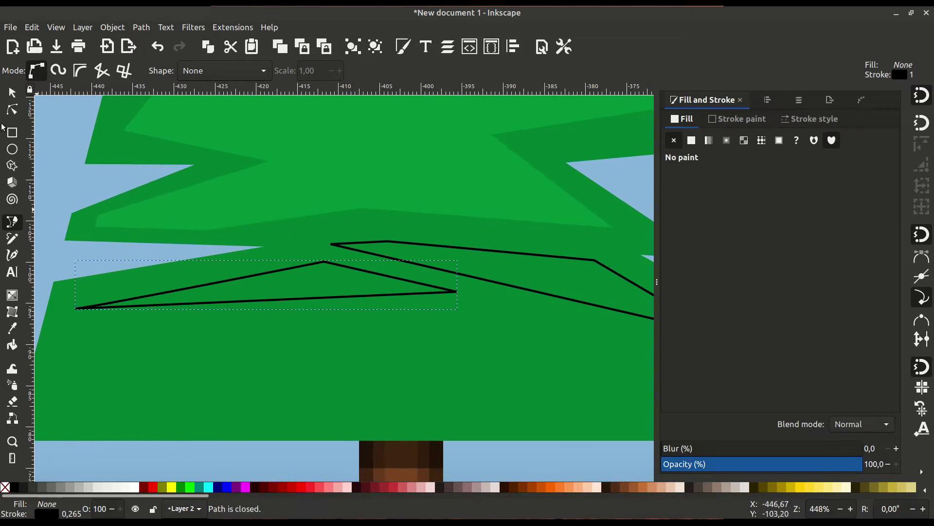
Select all the highlight shapes and merge them into one path with Path > Union.
{"action": "key", "text": "s"}
{"action": "key", "text": "ctrl+a"}
{"action": "left_click", "coordinate": [141, 27]}
{"action": "left_click", "coordinate": [152, 82]}
{"action": "scroll", "coordinate": [448, 341], "scroll_direction": "down", "scroll_amount": 2}
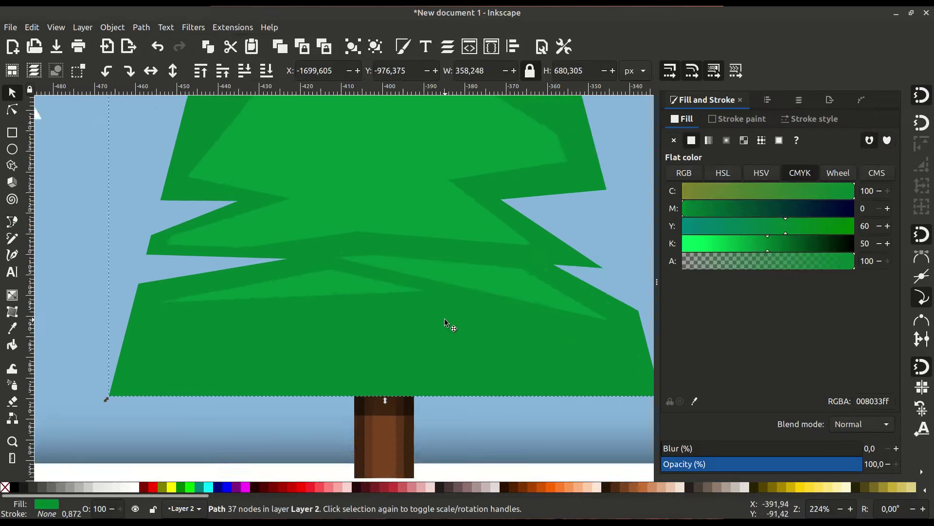
{"action": "scroll", "coordinate": [404, 340], "scroll_direction": "down", "scroll_amount": 3}
{"action": "left_click", "coordinate": [404, 339]}
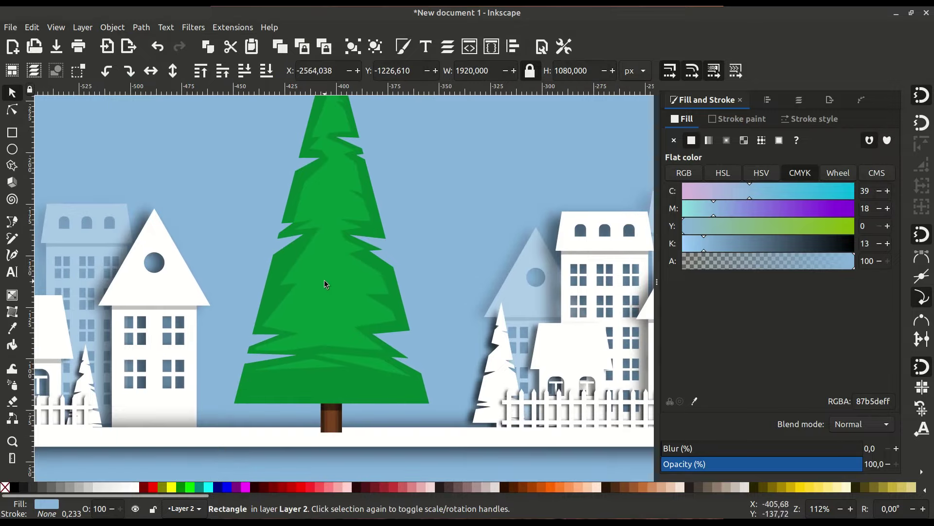
Draw two crescent-shaped garland paths on the upper and lower tree.
{"action": "left_click", "coordinate": [12, 221]}
{"action": "scroll", "coordinate": [336, 254], "scroll_direction": "up", "scroll_amount": 2}
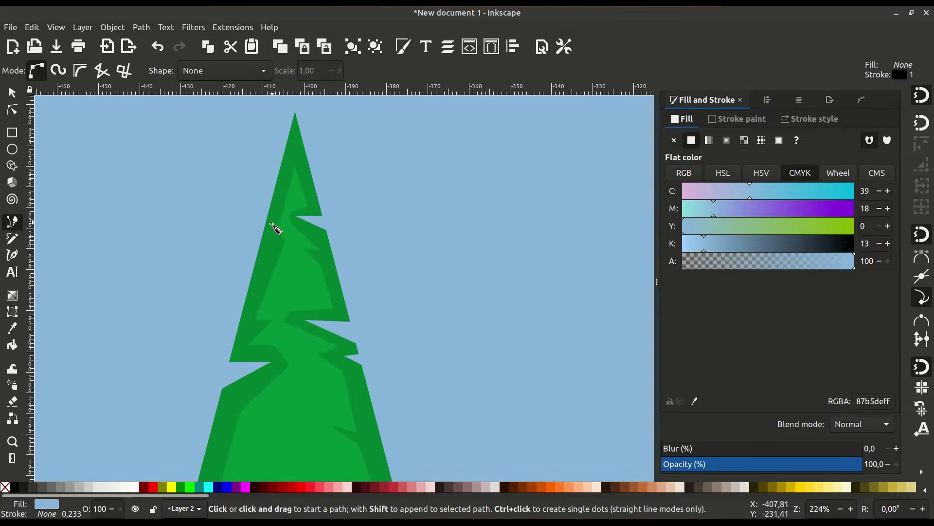
{"action": "scroll", "coordinate": [275, 228], "scroll_direction": "up", "scroll_amount": 1}
{"action": "left_click", "coordinate": [308, 257]}
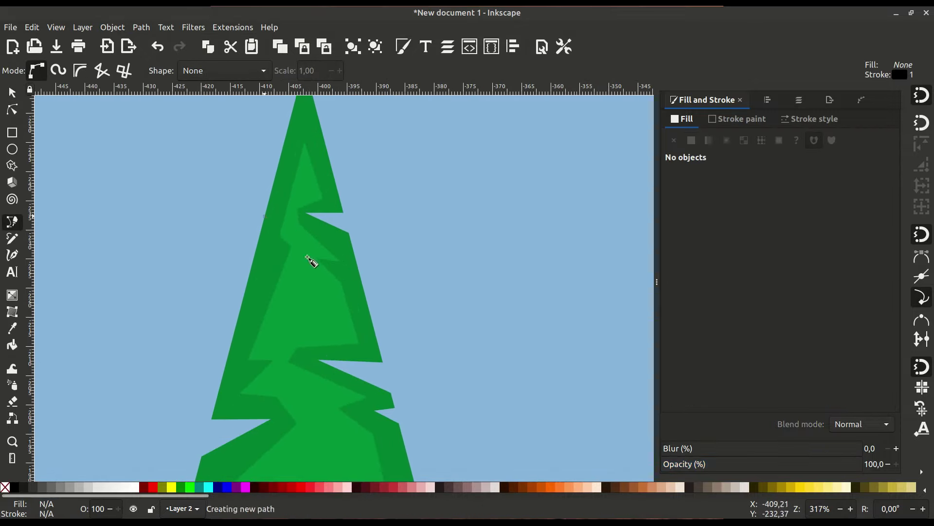
{"action": "left_click", "coordinate": [264, 217]}
{"action": "left_click", "coordinate": [228, 368]}
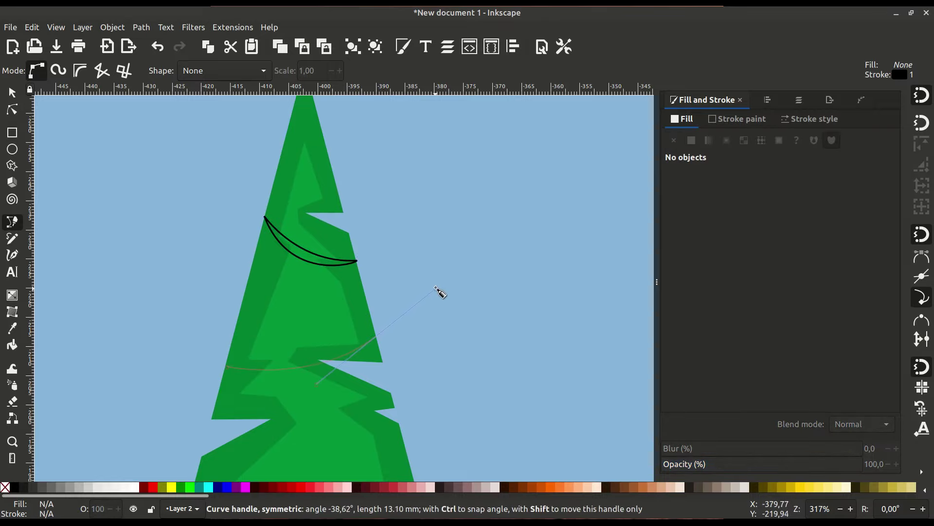
{"action": "left_click_drag", "start_coordinate": [141, 327], "coordinate": [141, 327]}
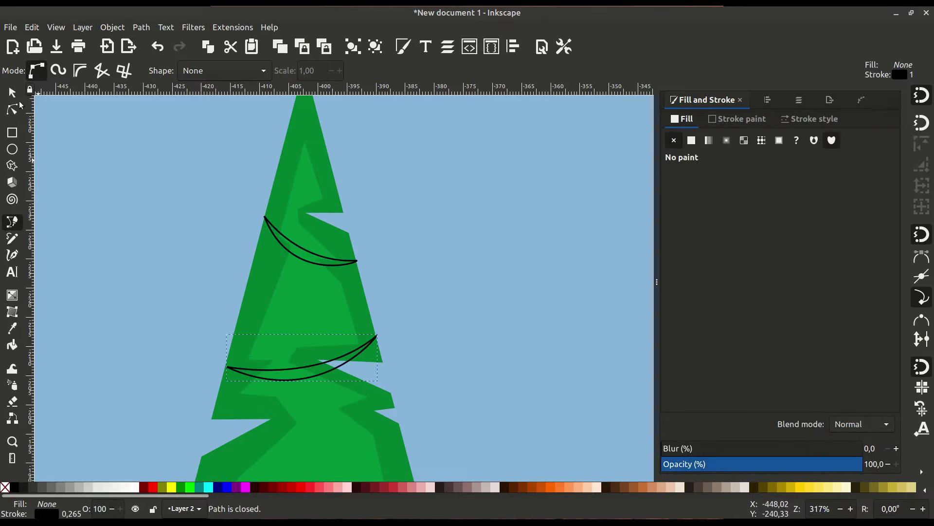
Give both garland crescents a flat pale-yellow fill.
{"action": "key", "text": "s"}
{"action": "left_click", "coordinate": [316, 224], "text": "shift"}
{"action": "left_click", "coordinate": [691, 140]}
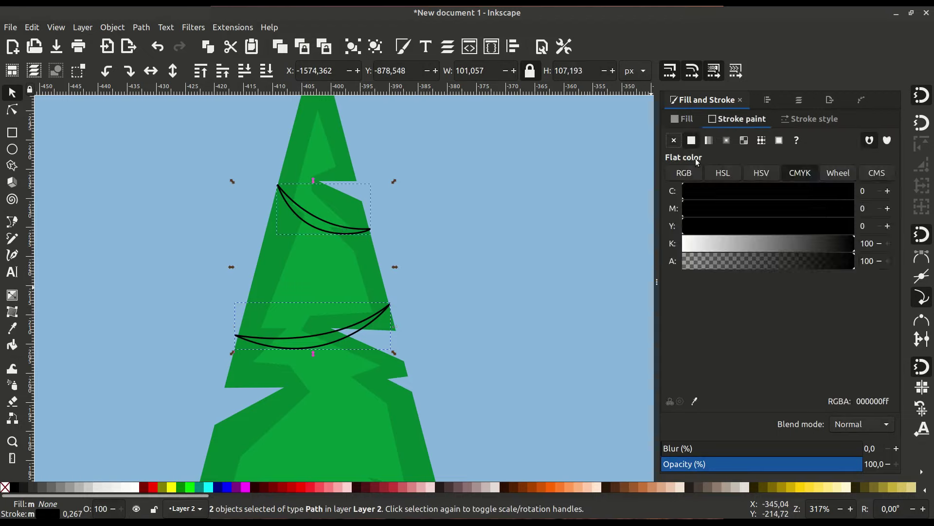
{"action": "left_click", "coordinate": [818, 488]}
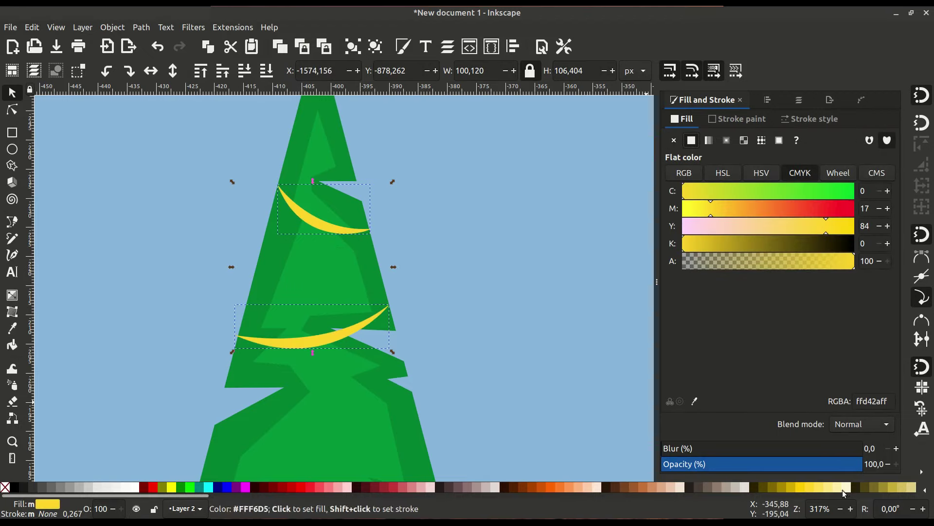
{"action": "left_click", "coordinate": [839, 487]}
{"action": "left_click", "coordinate": [490, 365]}
{"action": "scroll", "coordinate": [490, 365], "scroll_direction": "down", "scroll_amount": 2}
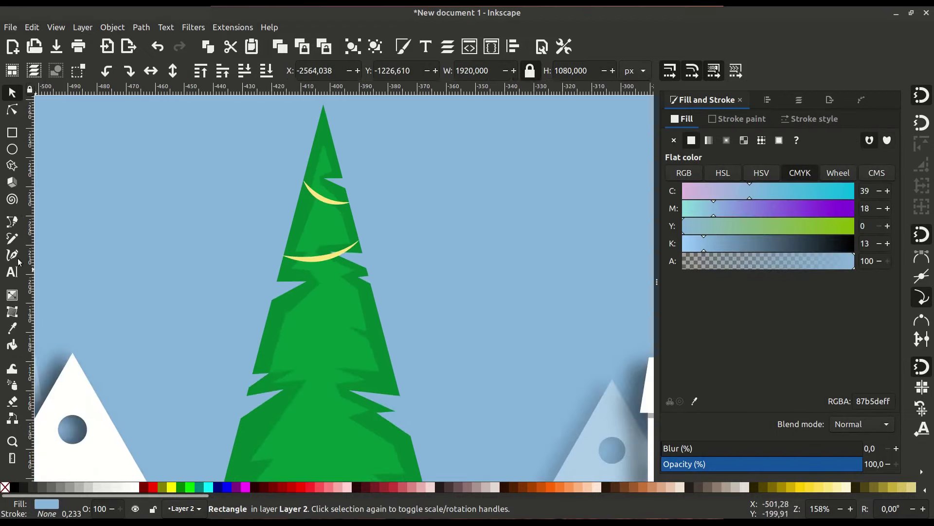
Draw three more curved garland crescents across the tree tiers.
{"action": "key", "text": "b"}
{"action": "scroll", "coordinate": [287, 352], "scroll_direction": "down", "scroll_amount": 2}
{"action": "left_click", "coordinate": [181, 350]}
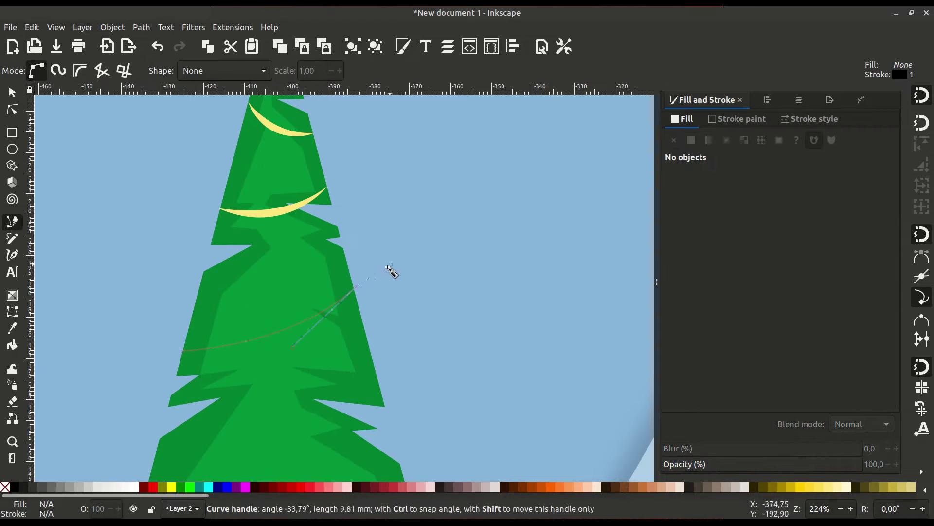
{"action": "left_click_drag", "start_coordinate": [66, 325], "coordinate": [65, 325]}
{"action": "left_click", "coordinate": [209, 295]}
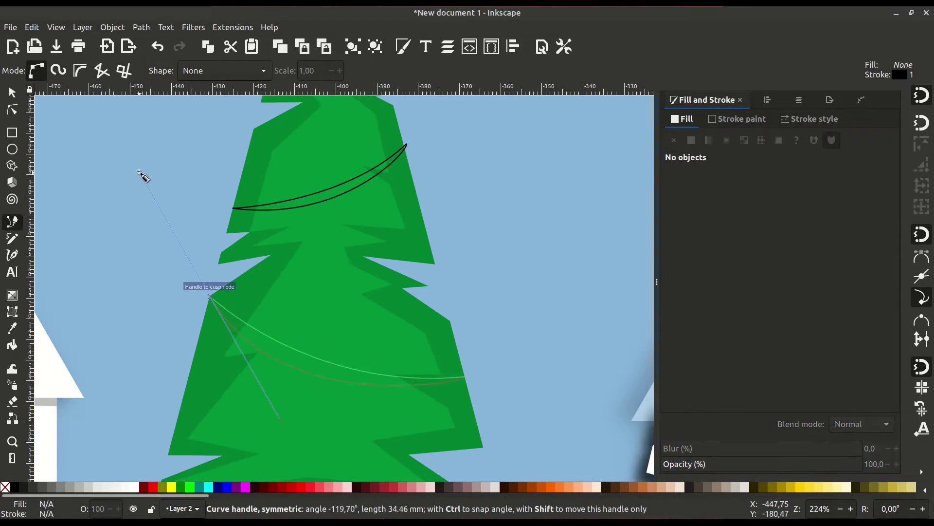
{"action": "left_click_drag", "start_coordinate": [98, 165], "coordinate": [97, 165]}
{"action": "scroll", "coordinate": [251, 306], "scroll_direction": "down", "scroll_amount": 5}
{"action": "scroll", "coordinate": [273, 341], "scroll_direction": "up", "scroll_amount": 2}
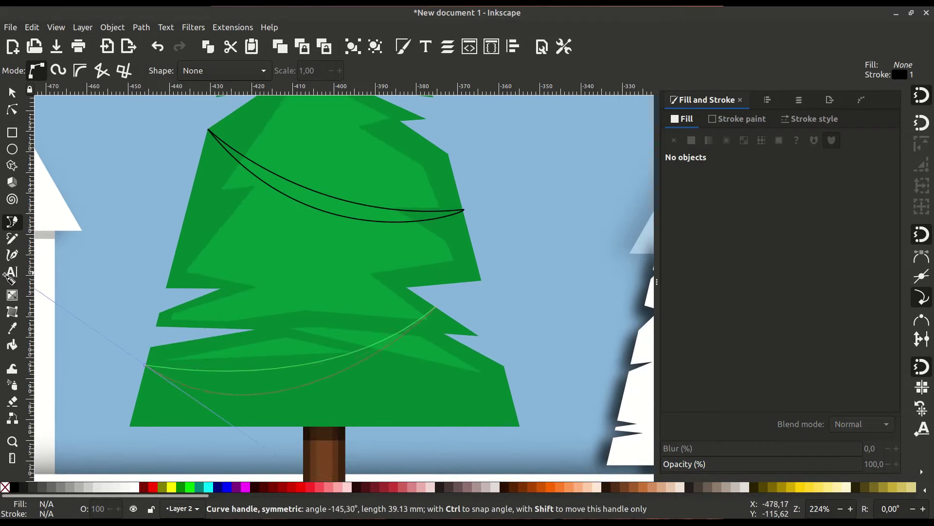
{"action": "left_click_drag", "start_coordinate": [5, 275], "coordinate": [5, 275]}
Fill the three new garland crescents with pale yellow.
{"action": "key", "text": "s"}
{"action": "key", "text": "ctrl+a"}
{"action": "scroll", "coordinate": [292, 292], "scroll_direction": "up", "scroll_amount": 5}
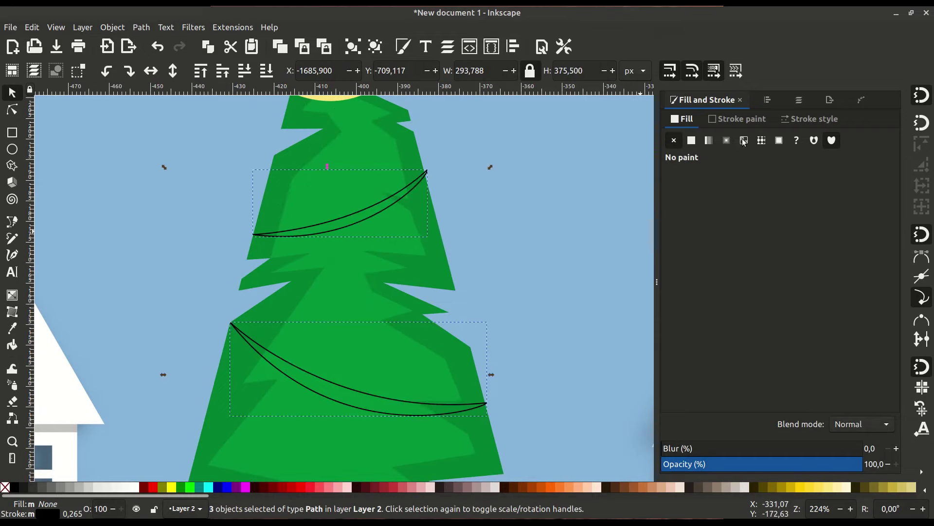
{"action": "left_click", "coordinate": [692, 140]}
{"action": "scroll", "coordinate": [359, 203], "scroll_direction": "down", "scroll_amount": 3}
{"action": "left_click", "coordinate": [471, 246]}
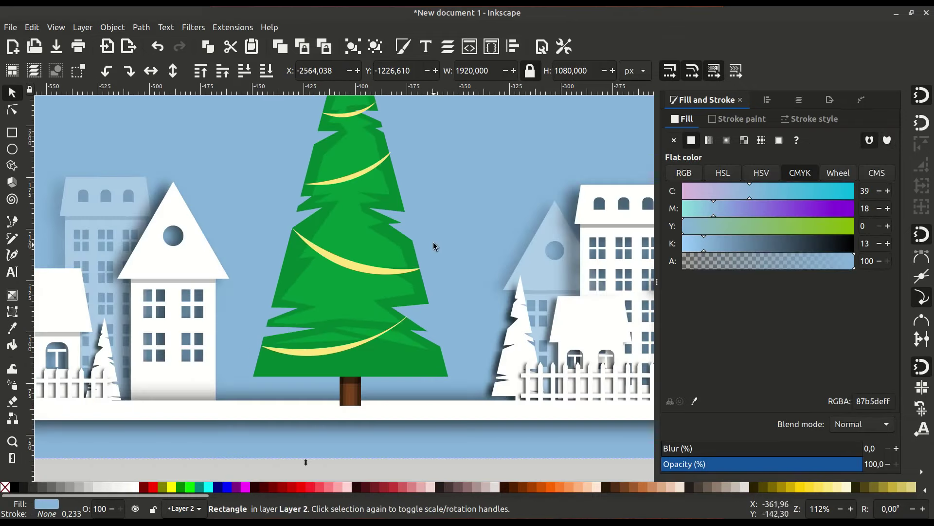
Reshape the lower garland's curve by dragging its nodes.
{"action": "key", "text": "n"}
{"action": "scroll", "coordinate": [341, 361], "scroll_direction": "up", "scroll_amount": 2}
{"action": "left_click", "coordinate": [301, 346]}
{"action": "mouse_move", "coordinate": [318, 392]}
{"action": "left_mouse_down"}
{"action": "mouse_move", "coordinate": [331, 401]}
{"action": "mouse_move", "coordinate": [388, 386]}
{"action": "left_mouse_up"}
{"action": "scroll", "coordinate": [388, 386], "scroll_direction": "up", "scroll_amount": 5}
Duplicate the upper garland, mirror it, and position the copy crossing the original.
{"action": "left_click", "coordinate": [354, 278]}
{"action": "scroll", "coordinate": [355, 278], "scroll_direction": "up", "scroll_amount": 6}
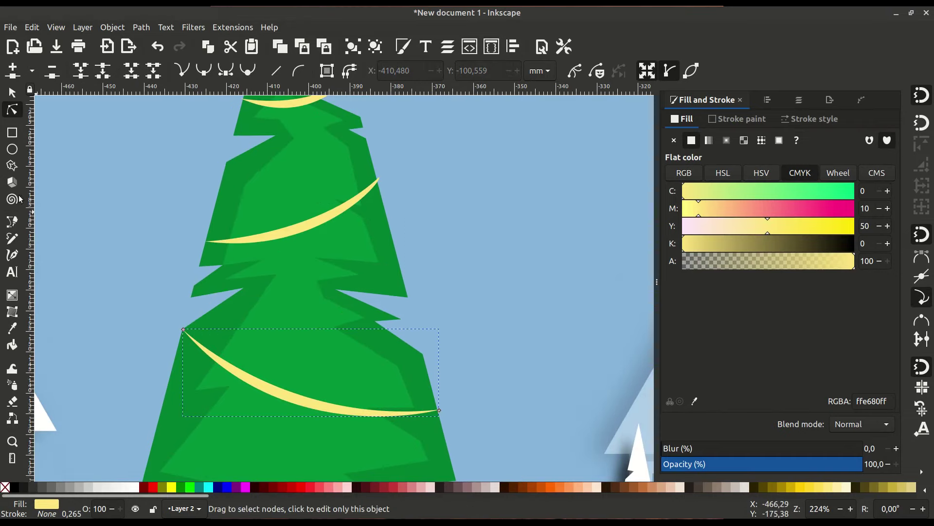
{"action": "right_click", "coordinate": [322, 195]}
{"action": "left_click", "coordinate": [365, 246]}
{"action": "key", "text": "ctrl+v"}
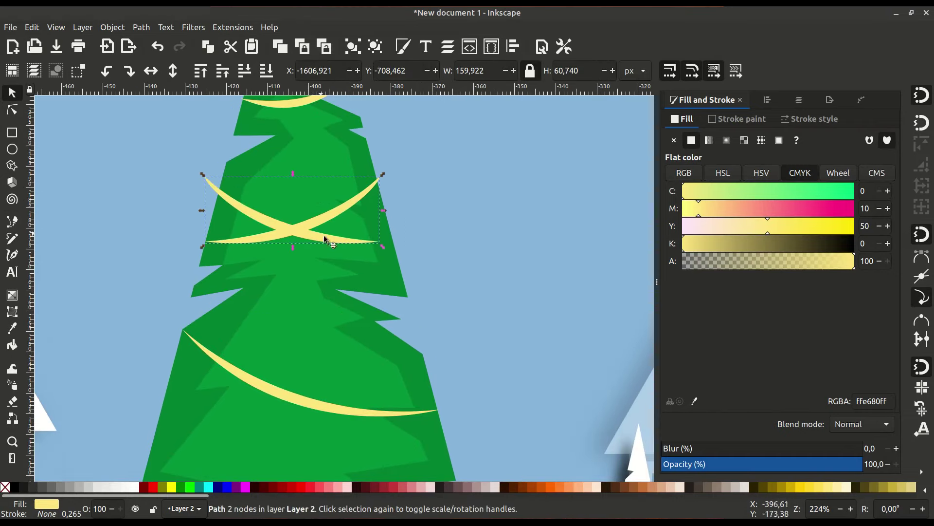
{"action": "mouse_move", "coordinate": [323, 236]}
{"action": "left_mouse_down"}
{"action": "mouse_move", "coordinate": [334, 184]}
{"action": "mouse_move", "coordinate": [383, 181]}
{"action": "left_mouse_up"}
{"action": "left_click_drag", "start_coordinate": [313, 261], "coordinate": [321, 226]}
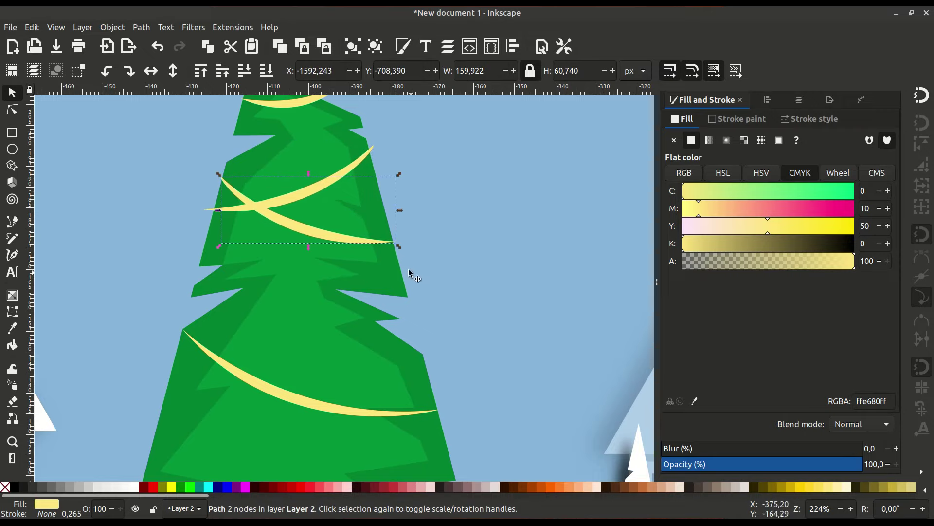
{"action": "left_click_drag", "start_coordinate": [400, 213], "coordinate": [404, 213]}
{"action": "left_click_drag", "start_coordinate": [309, 192], "coordinate": [313, 206]}
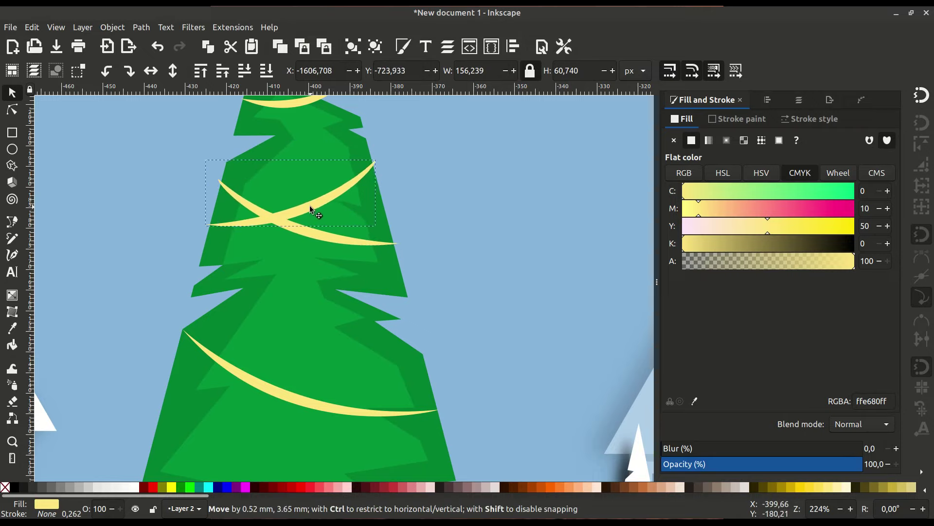
{"action": "scroll", "coordinate": [341, 309], "scroll_direction": "up", "scroll_amount": 3}
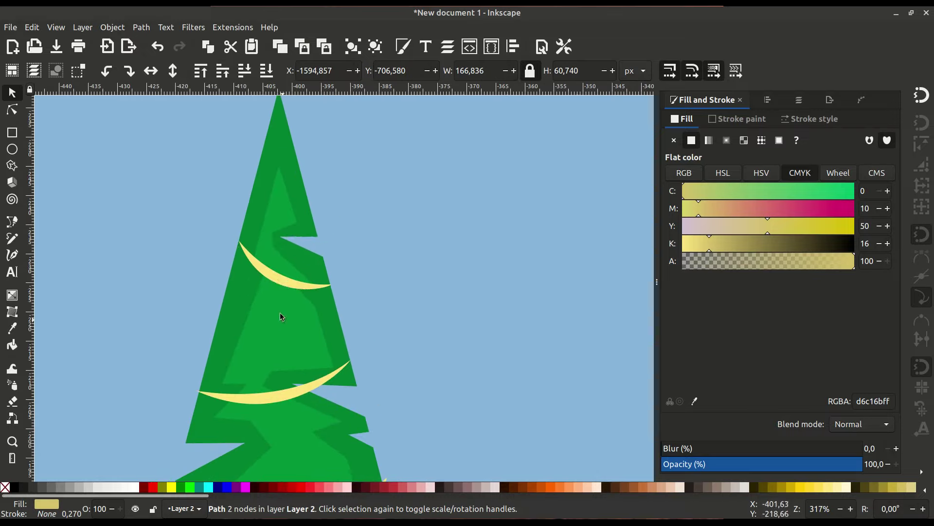
Duplicate the treetop garland, flip it horizontally, darken its yellow, and lay it across the original.
{"action": "left_click", "coordinate": [280, 283]}
{"action": "right_click", "coordinate": [280, 282]}
{"action": "left_click", "coordinate": [319, 275]}
{"action": "key", "text": "h"}
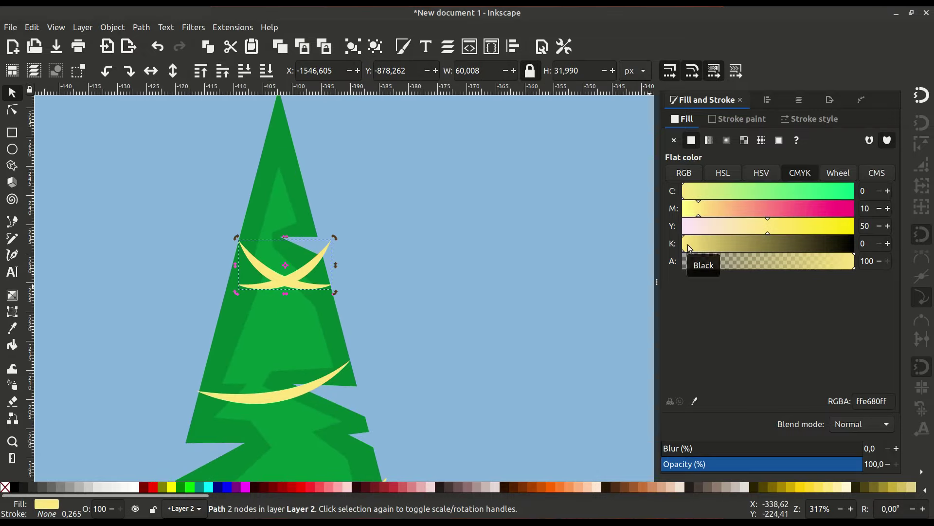
{"action": "left_click_drag", "start_coordinate": [690, 248], "coordinate": [711, 245]}
{"action": "mouse_move", "coordinate": [312, 263]}
{"action": "left_mouse_down"}
{"action": "mouse_move", "coordinate": [294, 275]}
{"action": "mouse_move", "coordinate": [325, 281]}
{"action": "mouse_move", "coordinate": [309, 258]}
{"action": "left_mouse_up"}
{"action": "scroll", "coordinate": [325, 285], "scroll_direction": "down", "scroll_amount": 3}
{"action": "left_click", "coordinate": [440, 317]}
{"action": "scroll", "coordinate": [354, 311], "scroll_direction": "down", "scroll_amount": 3}
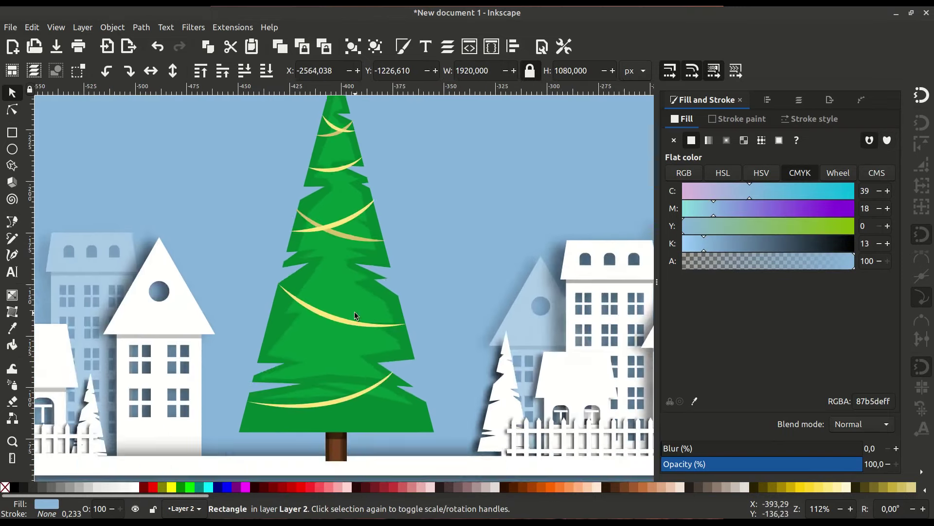
Add a mirrored, deeper-yellow copy of another garland crossing its original.
{"action": "scroll", "coordinate": [354, 316], "scroll_direction": "up", "scroll_amount": 2}
{"action": "right_click", "coordinate": [308, 197]}
{"action": "left_click", "coordinate": [331, 273]}
{"action": "key", "text": "h"}
{"action": "mouse_move", "coordinate": [302, 318]}
{"action": "left_mouse_down"}
{"action": "mouse_move", "coordinate": [384, 312]}
{"action": "mouse_move", "coordinate": [409, 287]}
{"action": "left_mouse_up"}
{"action": "left_click", "coordinate": [716, 244]}
{"action": "scroll", "coordinate": [328, 359], "scroll_direction": "down", "scroll_amount": 3}
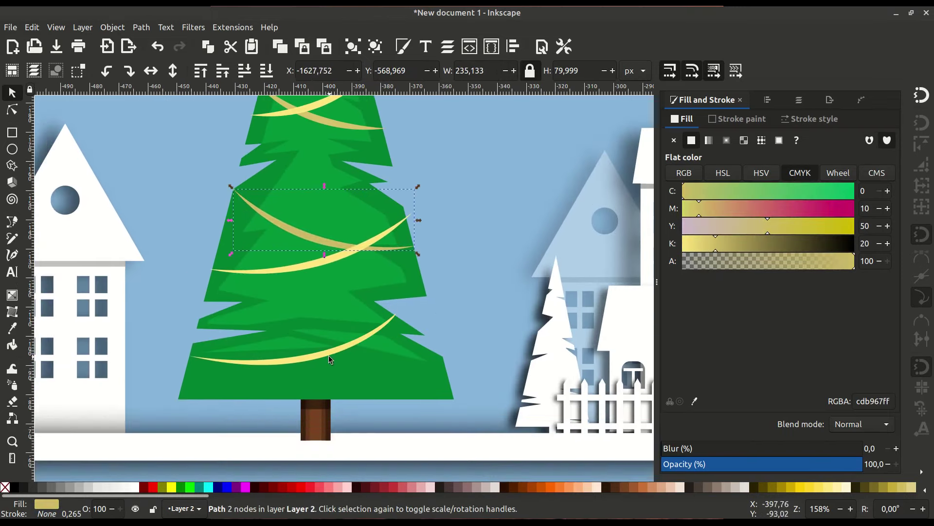
{"action": "scroll", "coordinate": [328, 359], "scroll_direction": "up", "scroll_amount": 3}
{"action": "scroll", "coordinate": [396, 420], "scroll_direction": "up", "scroll_amount": 1}
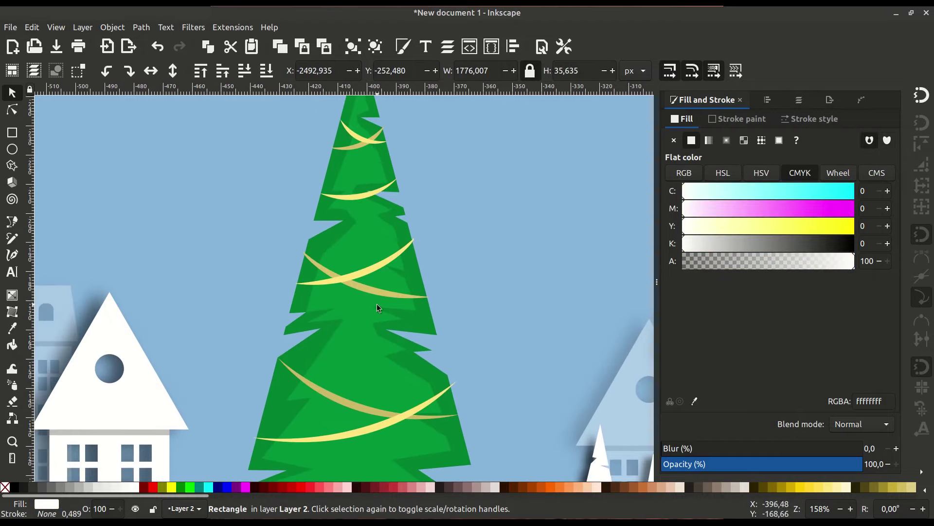
Draw a tall rounded-corner pill rectangle beside the tree.
{"action": "left_click", "coordinate": [13, 133]}
{"action": "scroll", "coordinate": [228, 200], "scroll_direction": "up", "scroll_amount": 2}
{"action": "scroll", "coordinate": [228, 200], "scroll_direction": "right", "scroll_amount": 3}
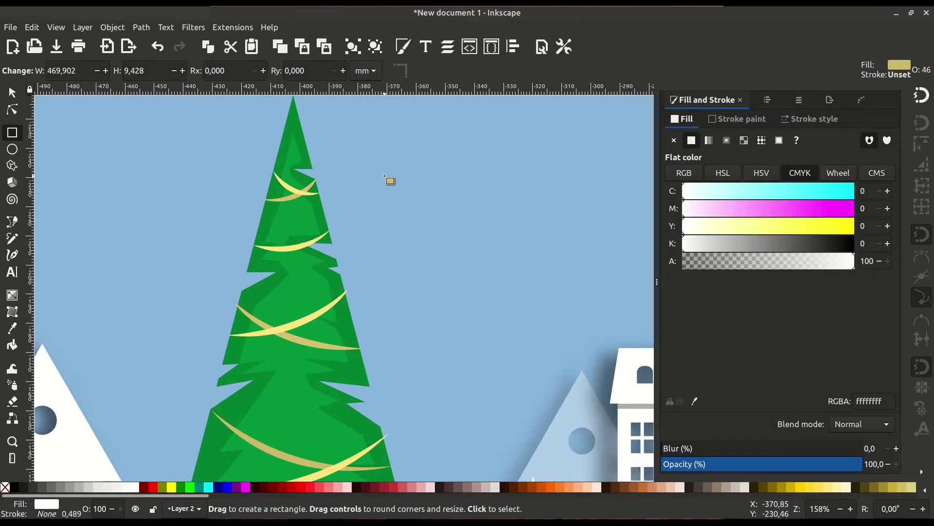
{"action": "left_click_drag", "start_coordinate": [387, 182], "coordinate": [465, 303]}
{"action": "left_click_drag", "start_coordinate": [465, 181], "coordinate": [465, 221]}
{"action": "left_click", "coordinate": [12, 93]}
{"action": "scroll", "coordinate": [317, 192], "scroll_direction": "up", "scroll_amount": 1}
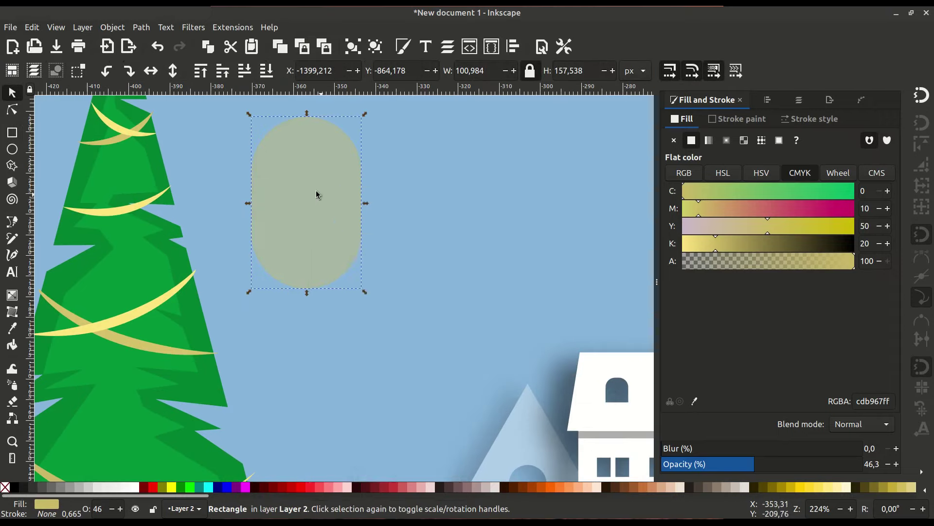
Duplicate and shrink the pill, centre it inside, and subtract it with Path > Difference to leave an arch.
{"action": "right_click", "coordinate": [308, 179]}
{"action": "left_click", "coordinate": [331, 259]}
{"action": "left_click_drag", "start_coordinate": [287, 180], "coordinate": [300, 191]}
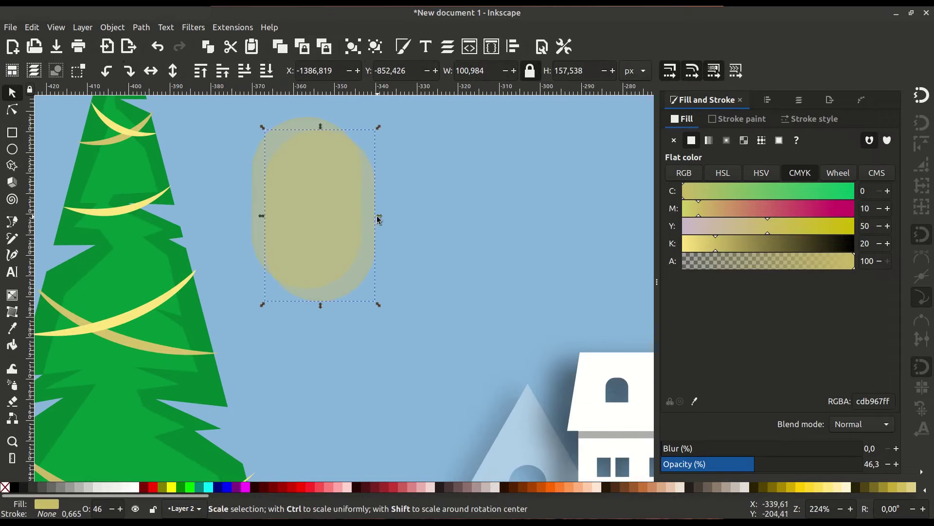
{"action": "left_click_drag", "start_coordinate": [380, 209], "coordinate": [349, 211]}
{"action": "scroll", "coordinate": [349, 212], "scroll_direction": "up", "scroll_amount": 1}
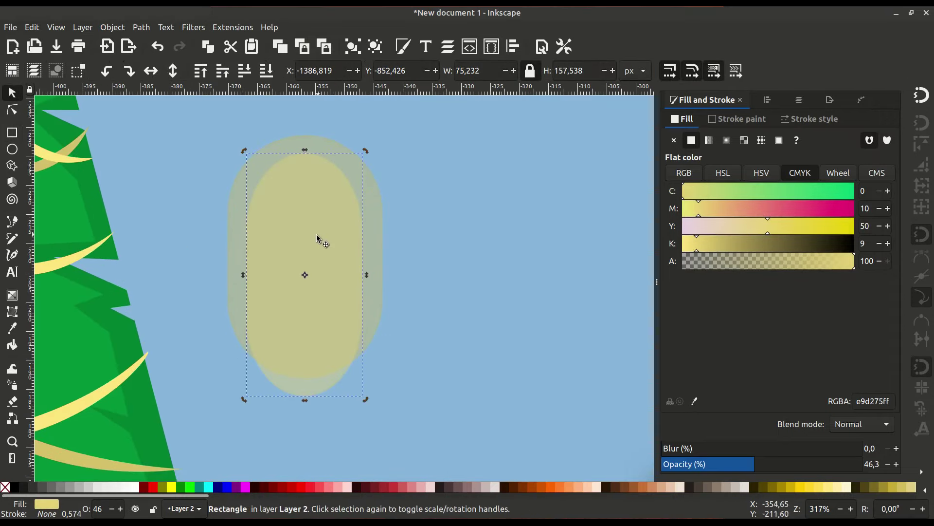
{"action": "left_click_drag", "start_coordinate": [243, 275], "coordinate": [239, 275]}
{"action": "left_click_drag", "start_coordinate": [282, 234], "coordinate": [291, 241]}
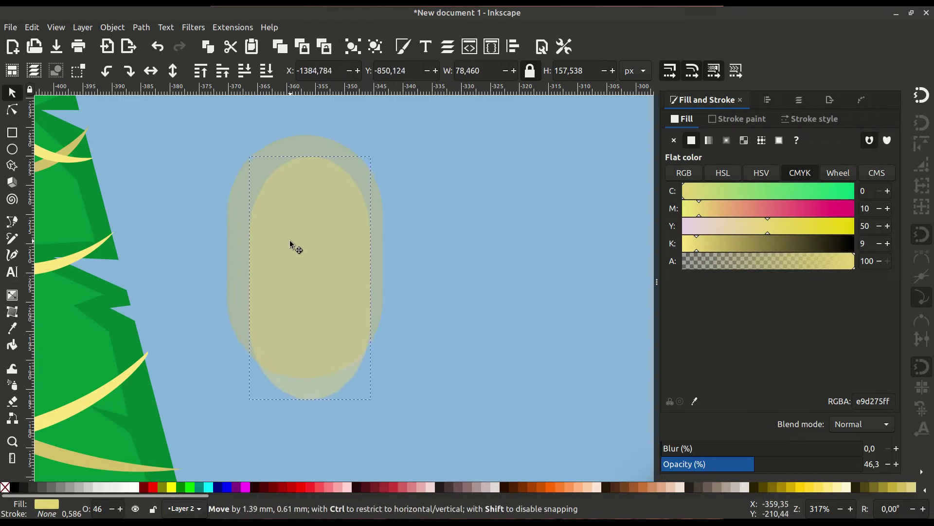
{"action": "left_click_drag", "start_coordinate": [373, 283], "coordinate": [365, 277]}
{"action": "left_click", "coordinate": [381, 209], "text": "shift"}
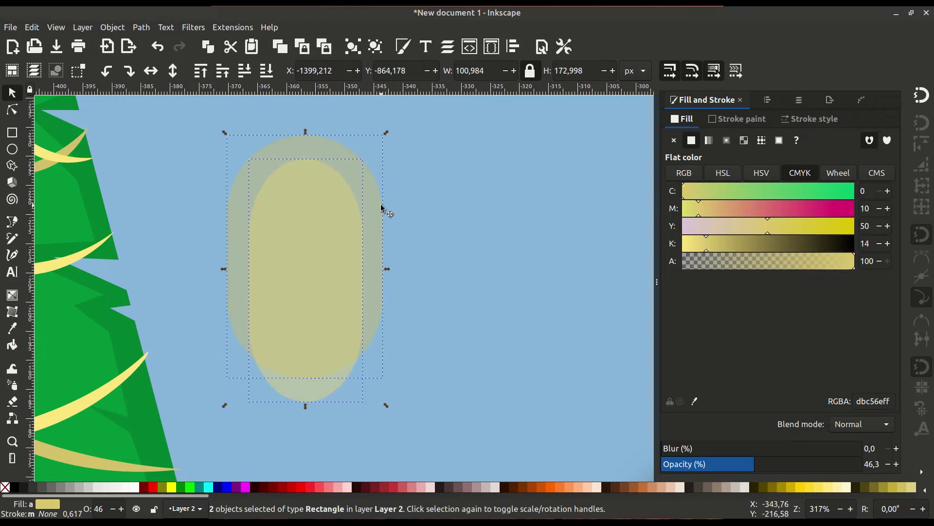
{"action": "left_click", "coordinate": [141, 27]}
{"action": "left_click", "coordinate": [165, 96]}
Cut two rectangles from the arch's legs to form the candy-cane hook.
{"action": "key", "text": "r"}
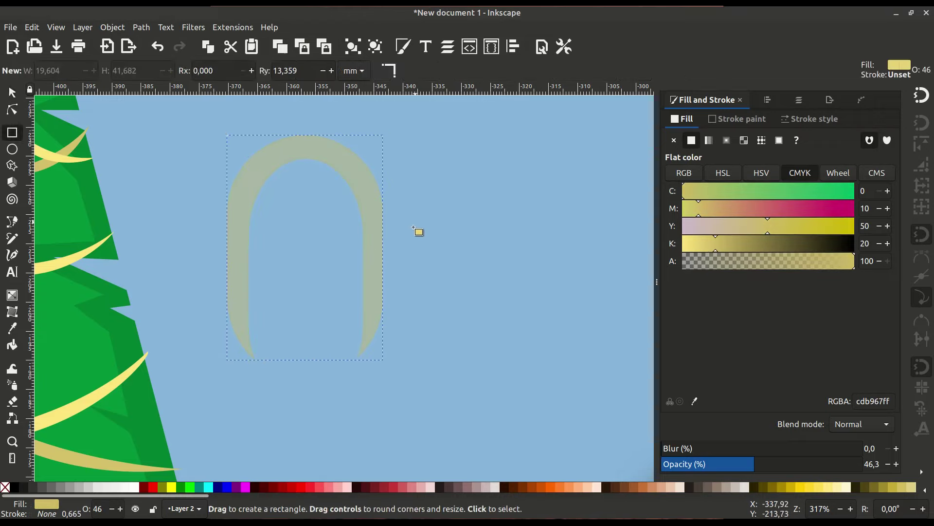
{"action": "left_click_drag", "start_coordinate": [404, 228], "coordinate": [312, 390]}
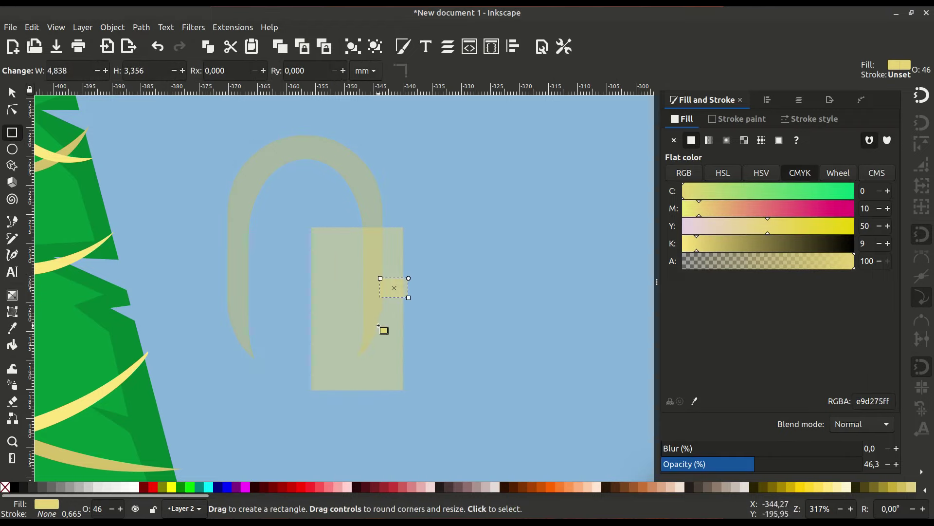
{"action": "key", "text": "s"}
{"action": "left_click_drag", "start_coordinate": [354, 301], "coordinate": [361, 292]}
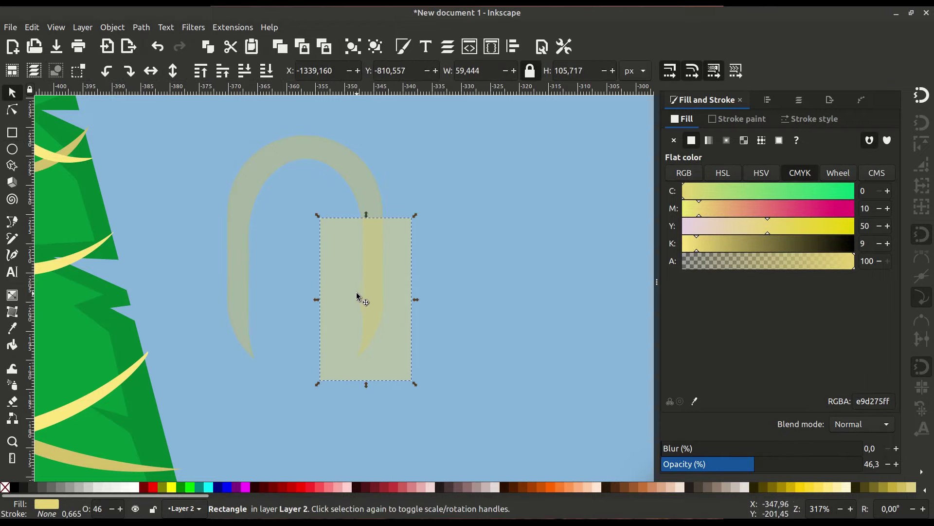
{"action": "key", "text": "ctrl+d"}
{"action": "left_click_drag", "start_coordinate": [363, 326], "coordinate": [239, 432]}
{"action": "left_click", "coordinate": [365, 302], "text": "shift"}
{"action": "key", "text": "ctrl+a"}
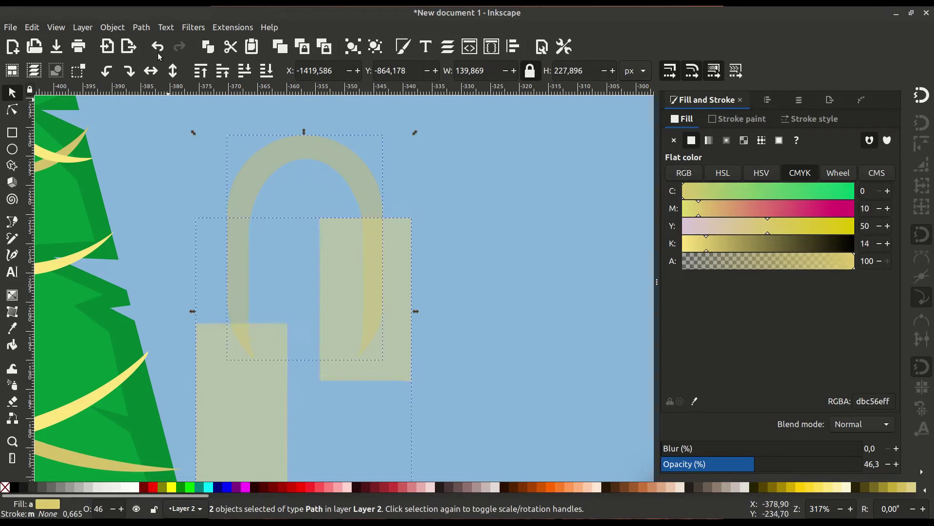
{"action": "left_click", "coordinate": [141, 27]}
{"action": "left_click", "coordinate": [227, 208]}
Select the hook's bottom node with the Node tool to adjust its shape.
{"action": "key", "text": "n"}
{"action": "scroll", "coordinate": [265, 240], "scroll_direction": "up", "scroll_amount": 1}
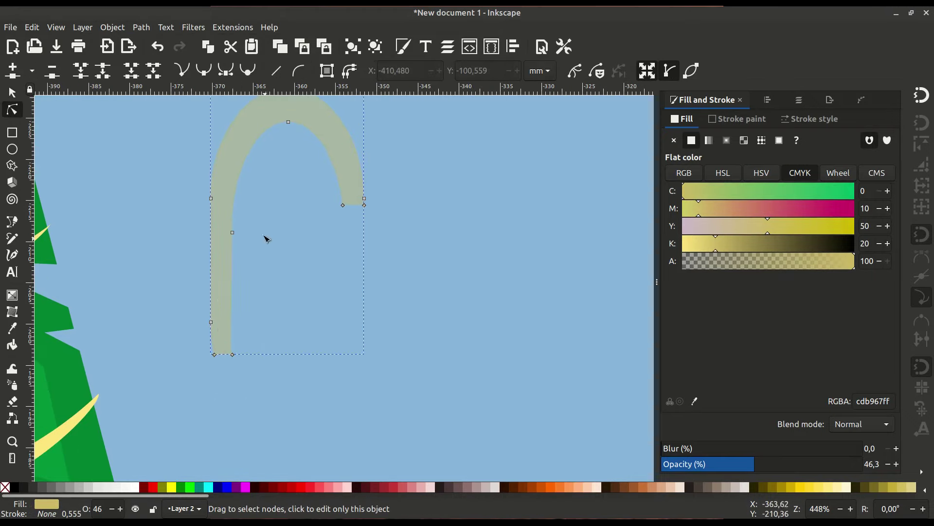
{"action": "left_click", "coordinate": [232, 356]}
{"action": "scroll", "coordinate": [355, 285], "scroll_direction": "up", "scroll_amount": 1}
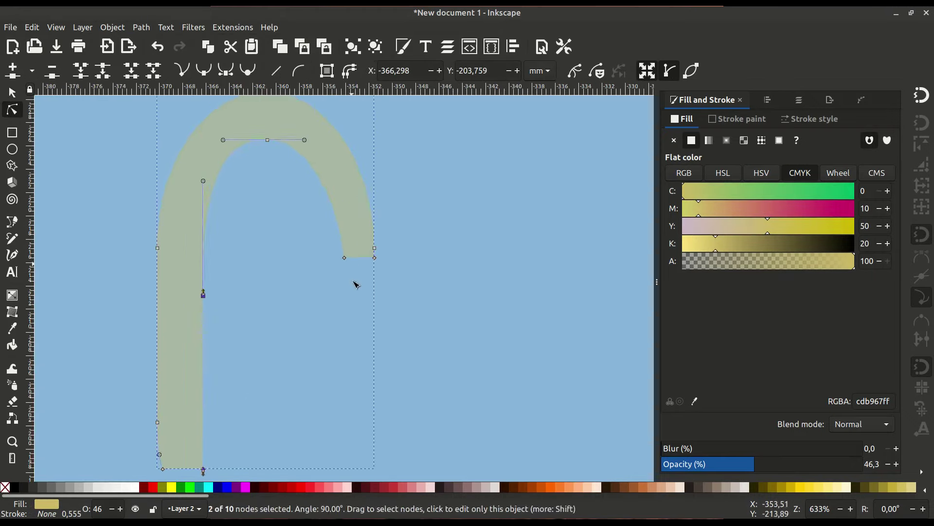
{"action": "scroll", "coordinate": [312, 233], "scroll_direction": "up", "scroll_amount": 3}
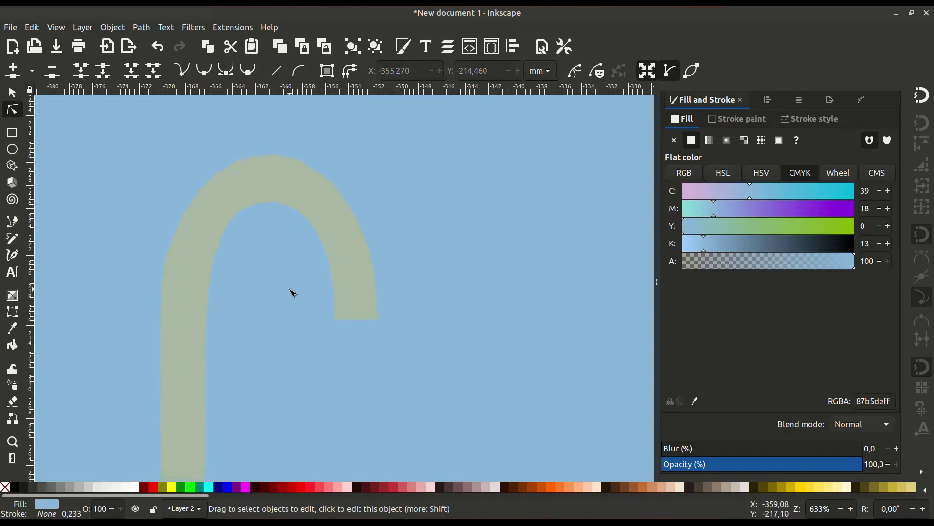
{"action": "scroll", "coordinate": [287, 295], "scroll_direction": "down", "scroll_amount": 3}
Make the candy cane's hook fully opaque with a white fill.
{"action": "key", "text": "s"}
{"action": "left_click", "coordinate": [862, 463]}
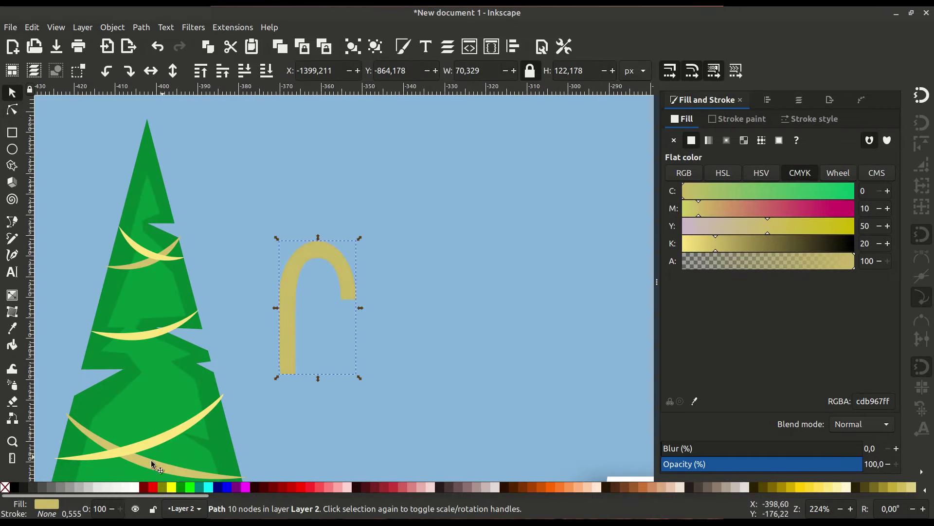
{"action": "left_click", "coordinate": [136, 486]}
Outline a stripe across the white cane and intersect it with the cane to cut stripe pieces.
{"action": "left_click", "coordinate": [12, 222]}
{"action": "scroll", "coordinate": [309, 394], "scroll_direction": "up", "scroll_amount": 2}
{"action": "left_click", "coordinate": [313, 336]}
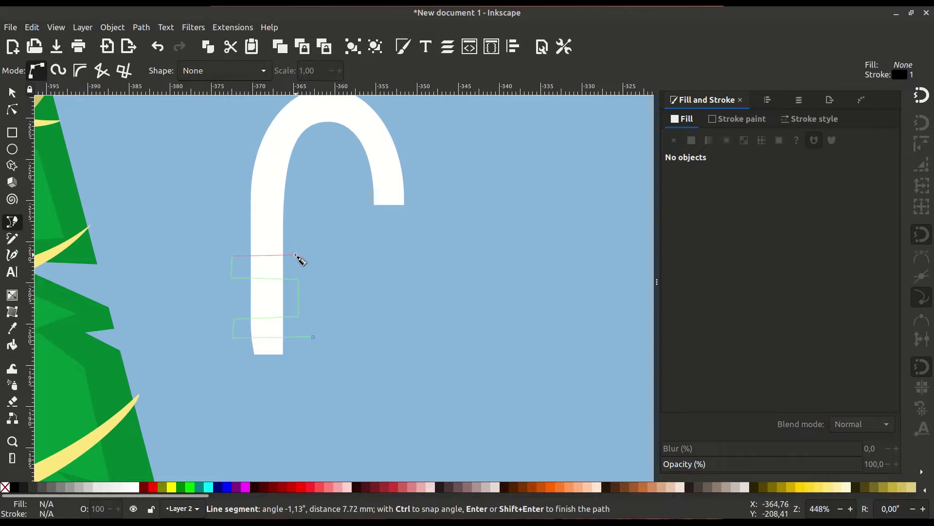
{"action": "left_click", "coordinate": [306, 156]}
{"action": "scroll", "coordinate": [268, 205], "scroll_direction": "up", "scroll_amount": 4}
{"action": "scroll", "coordinate": [269, 204], "scroll_direction": "left", "scroll_amount": 3}
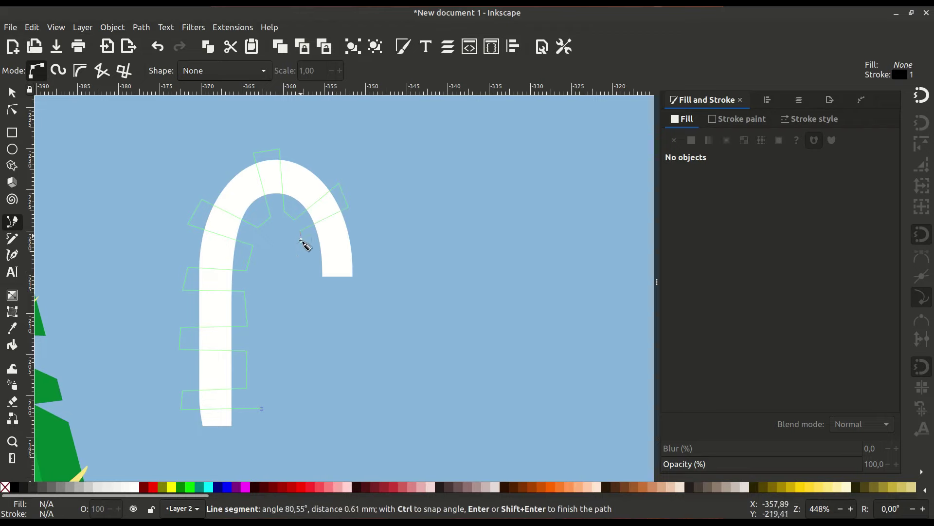
{"action": "left_click", "coordinate": [262, 408]}
{"action": "key", "text": "s"}
{"action": "left_click", "coordinate": [338, 240]}
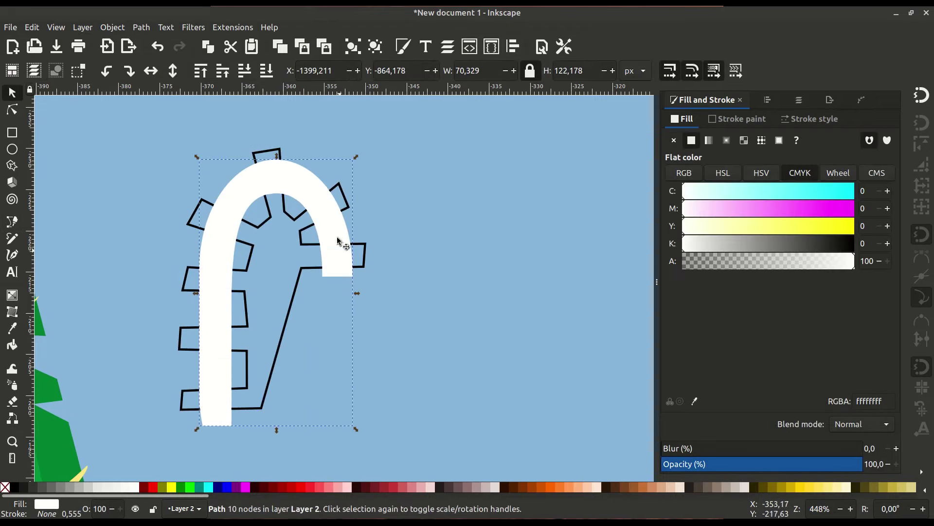
{"action": "left_click", "coordinate": [141, 27]}
{"action": "left_click", "coordinate": [166, 110]}
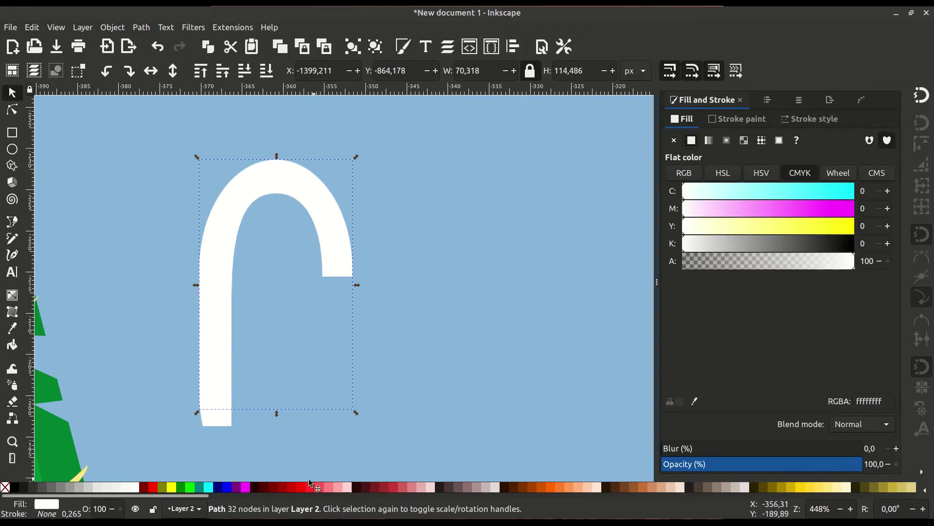
Group the stripe pieces and add a black, semi-transparent copy offset down-right as a shadow.
{"action": "right_click", "coordinate": [299, 180]}
{"action": "left_click", "coordinate": [340, 432]}
{"action": "right_click", "coordinate": [246, 184]}
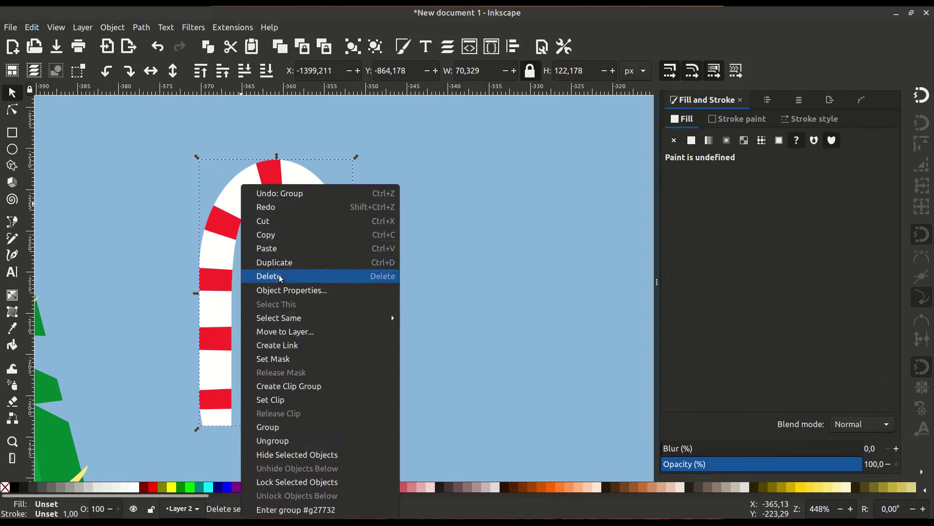
{"action": "key", "text": "Escape"}
{"action": "left_click", "coordinate": [15, 487]}
{"action": "left_click_drag", "start_coordinate": [820, 470], "coordinate": [736, 464]}
{"action": "left_click_drag", "start_coordinate": [268, 181], "coordinate": [276, 191]}
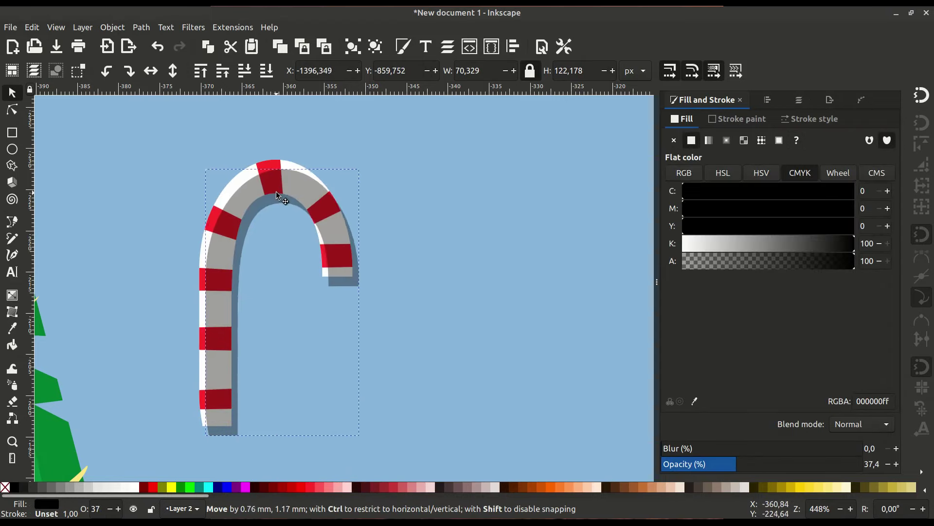
Group the cane with its shadow, shrink it, and move it onto the tree.
{"action": "key", "text": "ctrl+a"}
{"action": "right_click", "coordinate": [248, 187]}
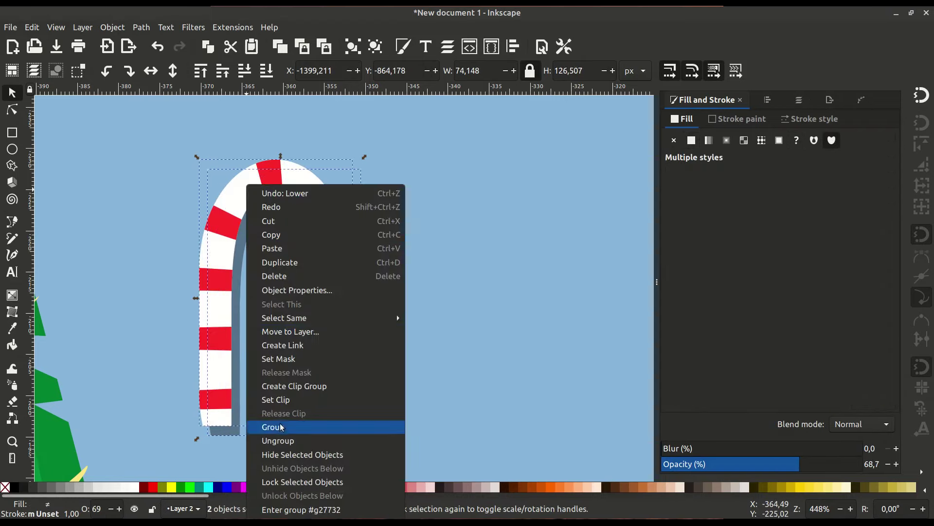
{"action": "left_click", "coordinate": [313, 426]}
{"action": "scroll", "coordinate": [313, 425], "scroll_direction": "down", "scroll_amount": 4}
{"action": "mouse_move", "coordinate": [409, 234]}
{"action": "left_mouse_down"}
{"action": "mouse_move", "coordinate": [400, 260]}
{"action": "mouse_move", "coordinate": [378, 269]}
{"action": "left_mouse_up"}
{"action": "scroll", "coordinate": [390, 278], "scroll_direction": "up", "scroll_amount": 1}
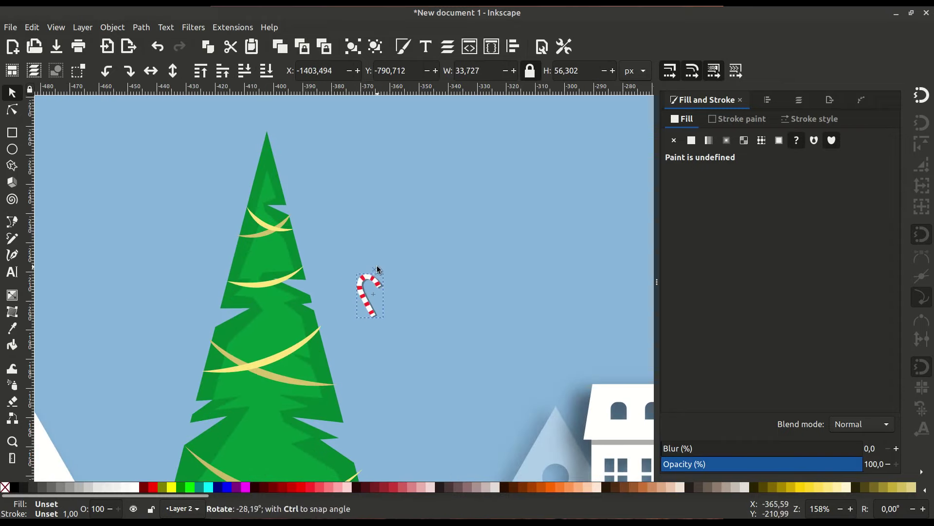
{"action": "mouse_move", "coordinate": [347, 328]}
{"action": "left_mouse_down"}
{"action": "mouse_move", "coordinate": [220, 354]}
{"action": "mouse_move", "coordinate": [261, 343]}
{"action": "left_mouse_up"}
{"action": "scroll", "coordinate": [220, 354], "scroll_direction": "up", "scroll_amount": 1}
{"action": "scroll", "coordinate": [253, 348], "scroll_direction": "up", "scroll_amount": 1}
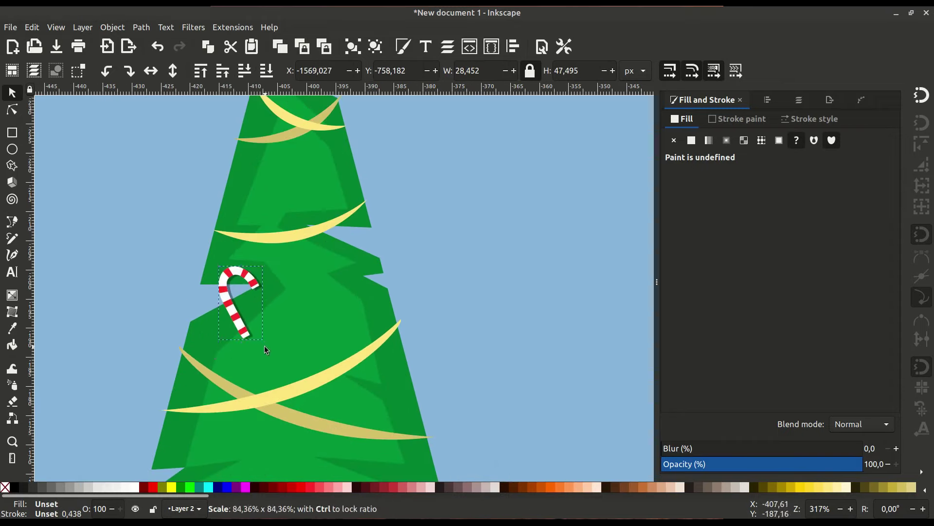
{"action": "scroll", "coordinate": [307, 359], "scroll_direction": "up", "scroll_amount": 1}
{"action": "scroll", "coordinate": [306, 358], "scroll_direction": "down", "scroll_amount": 2}
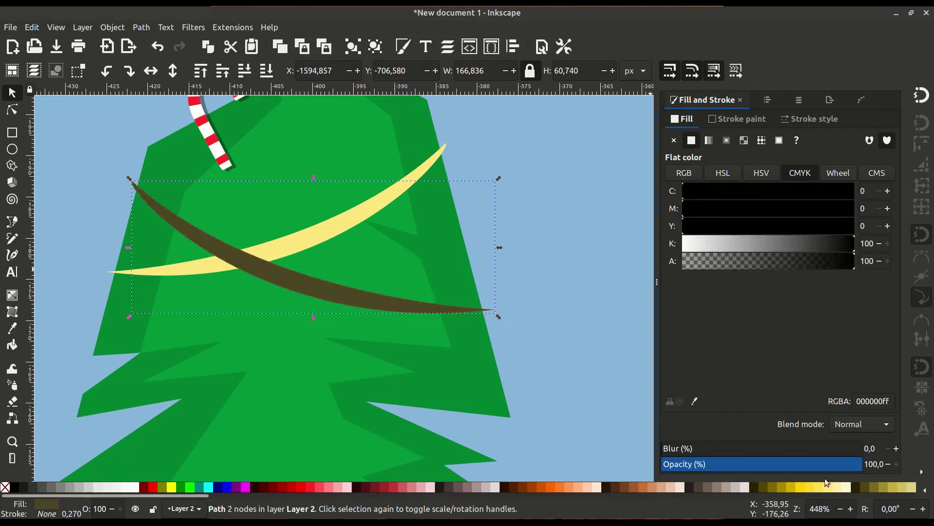
Shift the first garland shadow just below its crescent and bend its lower curve downward.
{"action": "left_click_drag", "start_coordinate": [313, 281], "coordinate": [312, 293]}
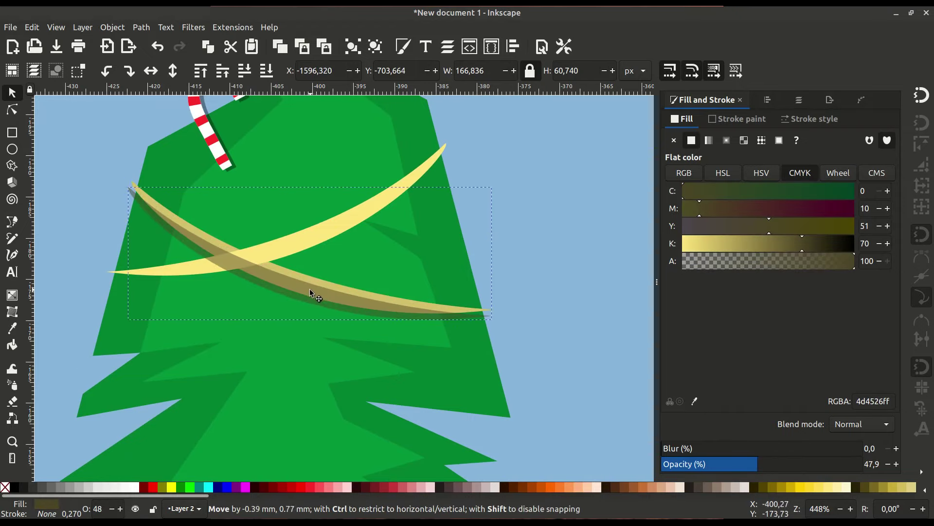
{"action": "key", "text": "n"}
{"action": "left_click_drag", "start_coordinate": [494, 318], "coordinate": [489, 316]}
{"action": "left_click_drag", "start_coordinate": [264, 308], "coordinate": [269, 320]}
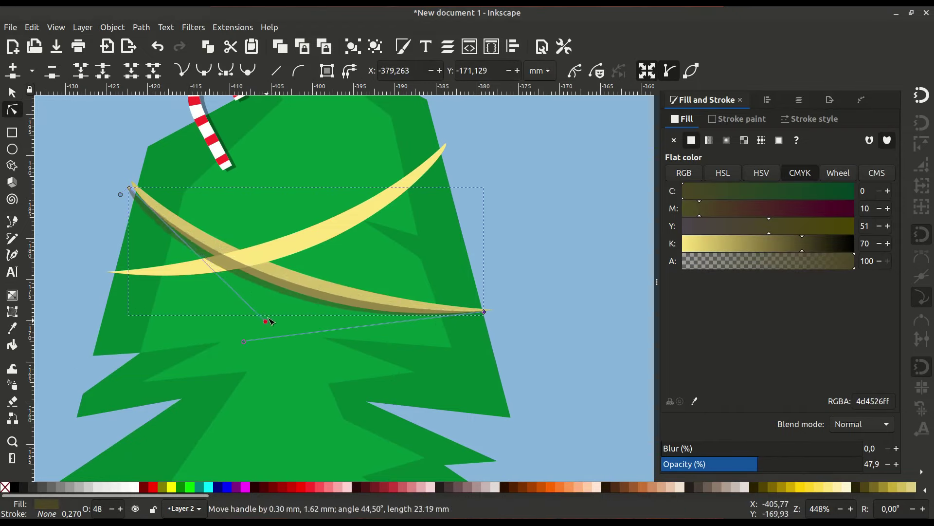
{"action": "key", "text": "s"}
Duplicate the upper yellow crescent, bend the copy's lower edge, and lower it beneath the original.
{"action": "right_click", "coordinate": [296, 255]}
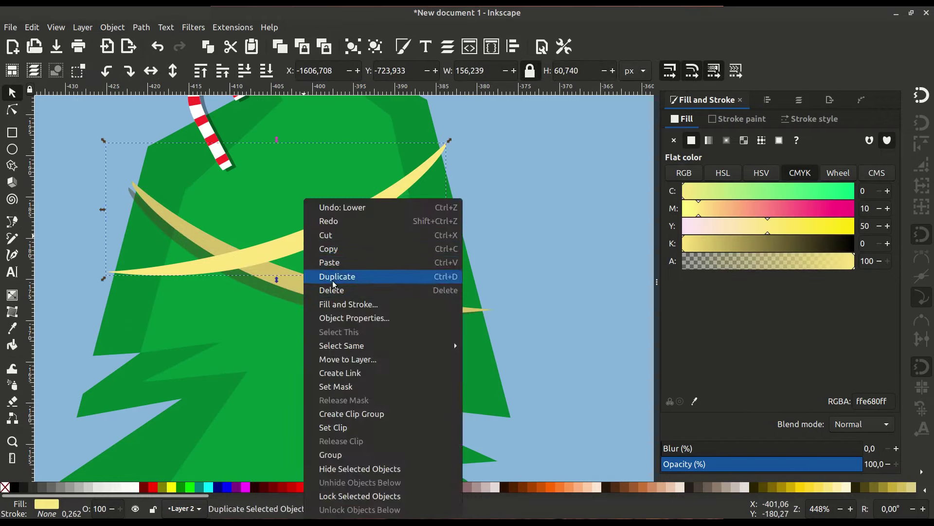
{"action": "left_click", "coordinate": [334, 273]}
{"action": "key", "text": "n"}
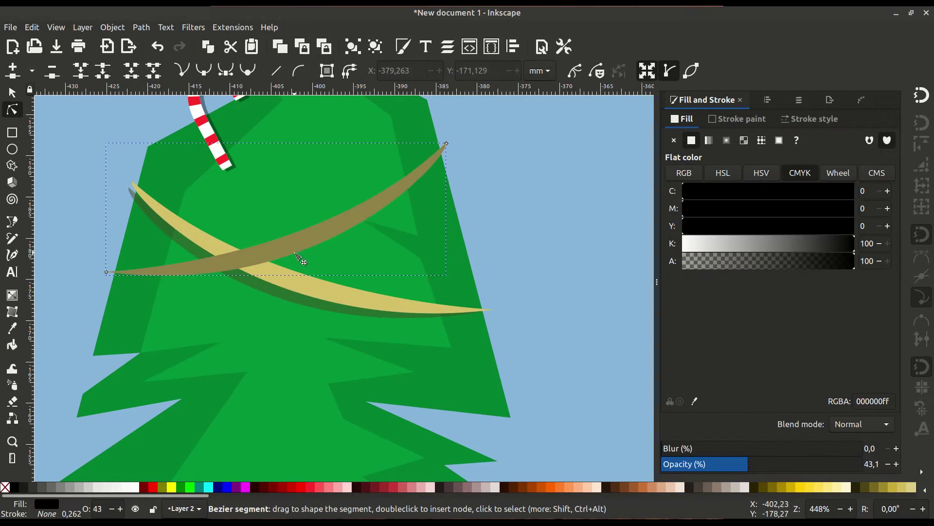
{"action": "left_click_drag", "start_coordinate": [292, 263], "coordinate": [292, 272]}
{"action": "key", "text": "s"}
{"action": "left_click", "coordinate": [242, 75]}
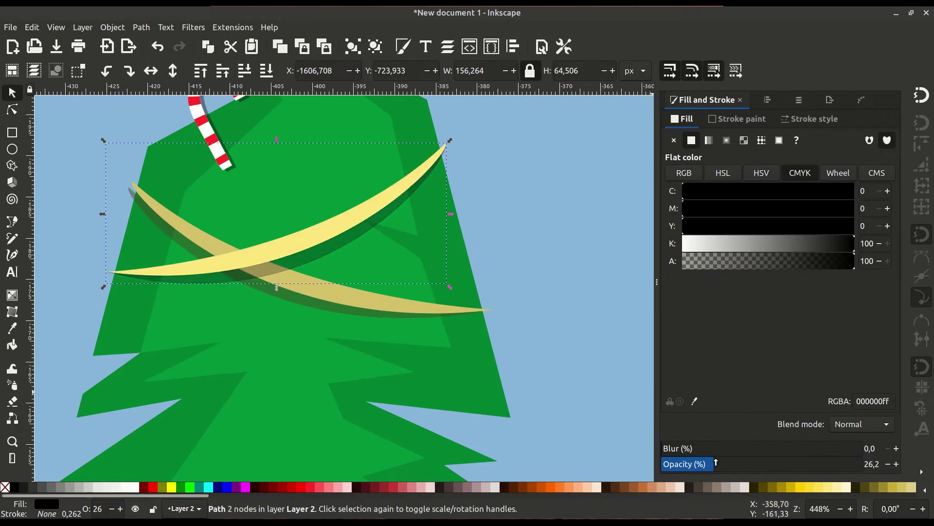
{"action": "scroll", "coordinate": [326, 261], "scroll_direction": "down", "scroll_amount": 5}
{"action": "scroll", "coordinate": [326, 261], "scroll_direction": "up", "scroll_amount": 5}
Make a black semi-transparent shadow of another crescent with a bent lower curve, placed beneath it.
{"action": "right_click", "coordinate": [333, 197]}
{"action": "left_click", "coordinate": [386, 273]}
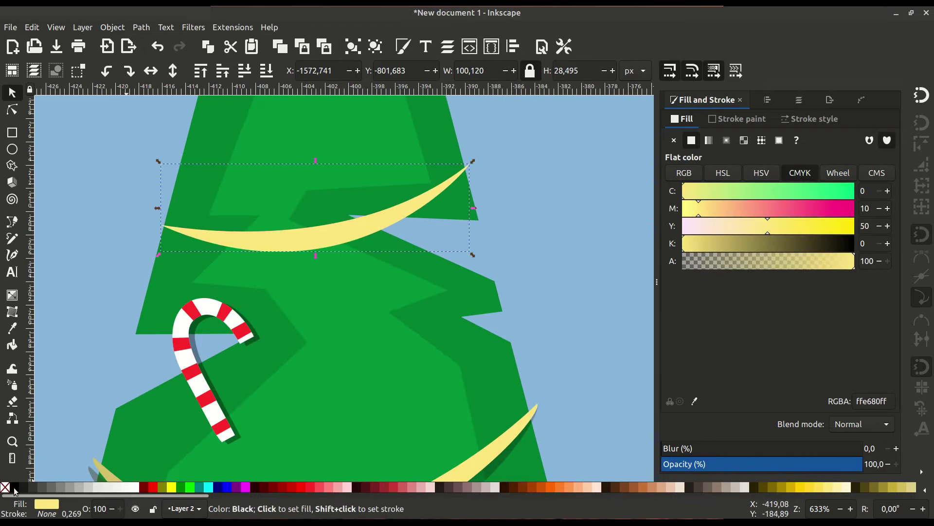
{"action": "left_click", "coordinate": [15, 489]}
{"action": "left_click_drag", "start_coordinate": [862, 464], "coordinate": [771, 464]}
{"action": "key", "text": "n"}
{"action": "left_click_drag", "start_coordinate": [329, 249], "coordinate": [330, 261]}
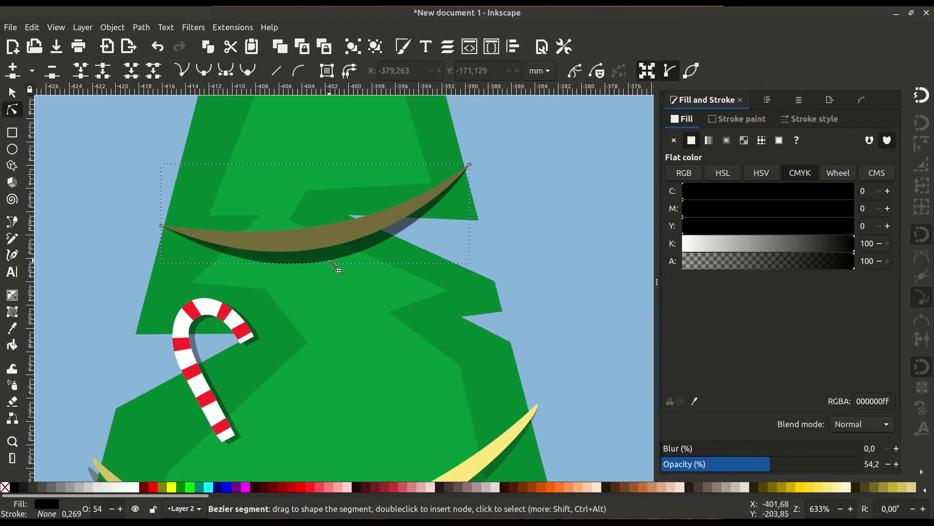
{"action": "left_click", "coordinate": [12, 93]}
{"action": "key", "text": "Page_Down"}
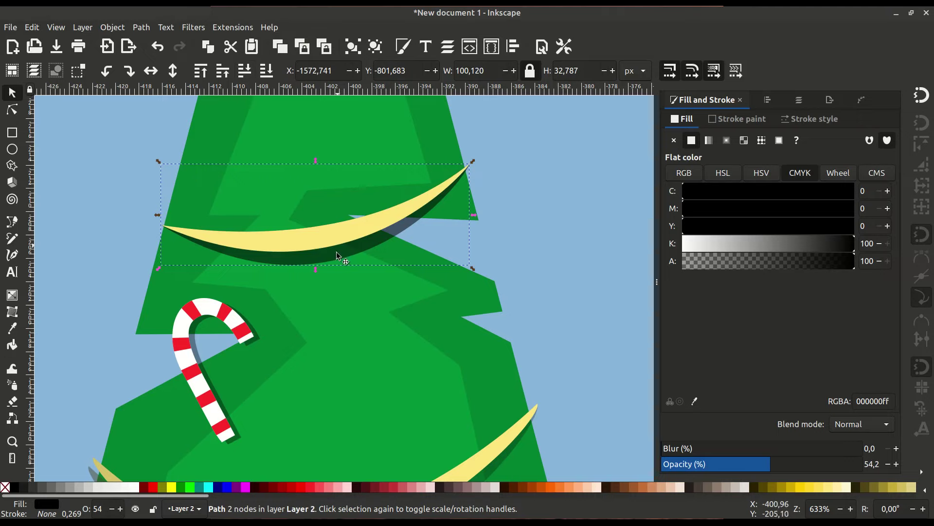
{"action": "scroll", "coordinate": [416, 286], "scroll_direction": "up", "scroll_amount": 2, "text": "ctrl"}
Trim the shadow's overhang by subtracting a triangle with Path > Difference.
{"action": "key", "text": "b"}
{"action": "left_click", "coordinate": [383, 291]}
{"action": "left_click", "coordinate": [263, 236]}
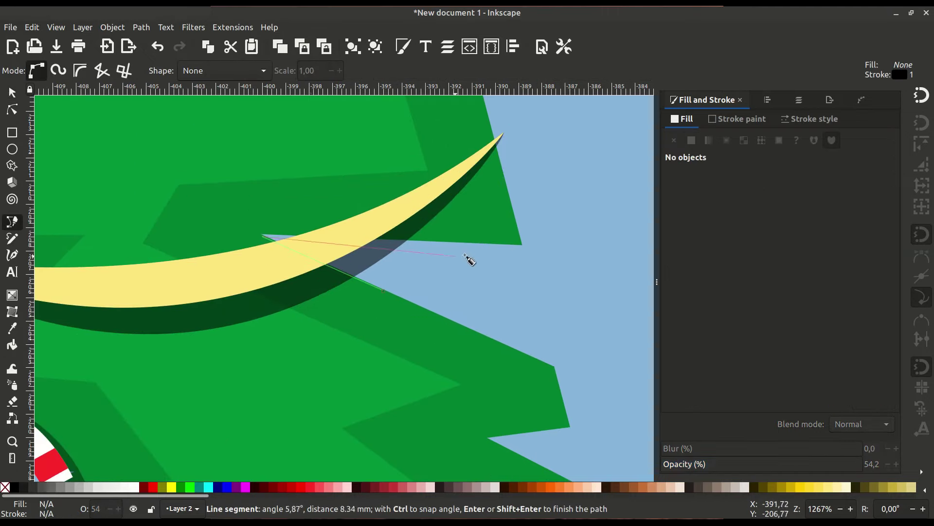
{"action": "left_click", "coordinate": [385, 294]}
{"action": "key", "text": "s"}
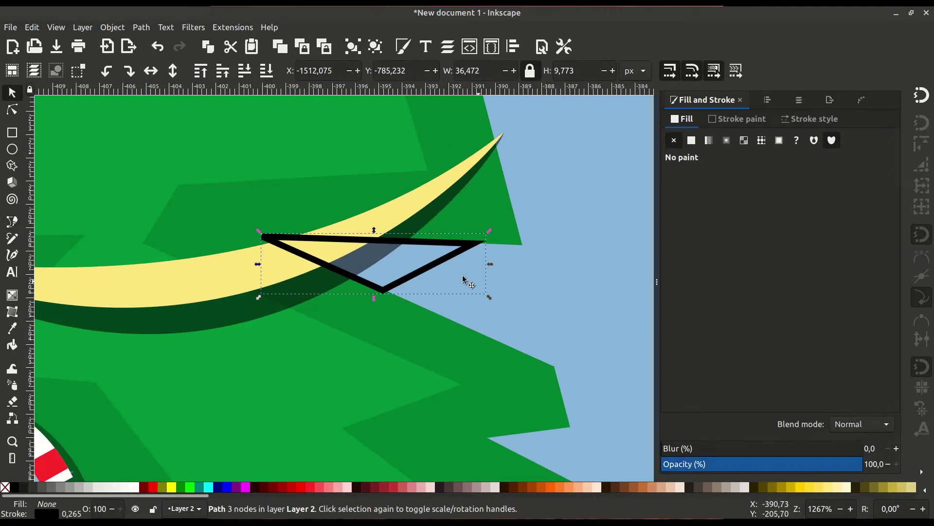
{"action": "left_click", "coordinate": [370, 265], "text": "shift"}
{"action": "key", "text": "ctrl+minus"}
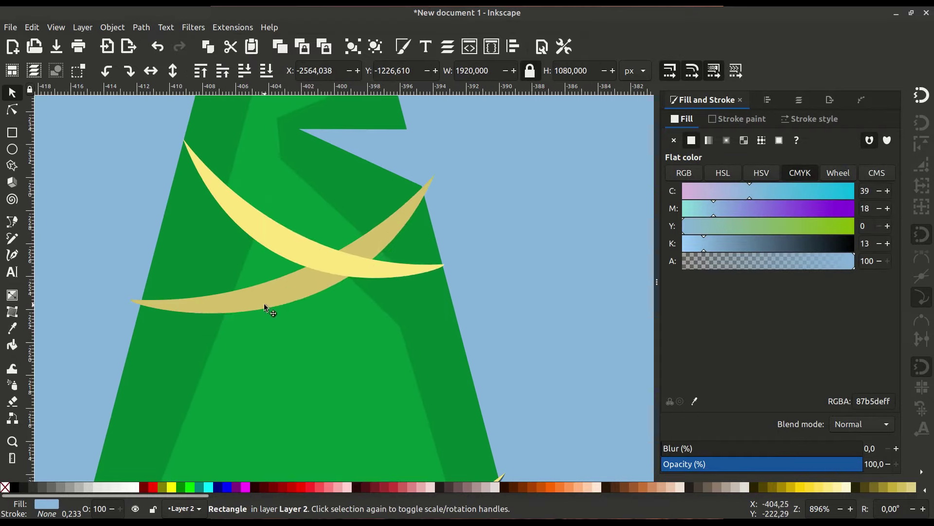
Duplicate the crossing crescent as a semi-transparent shadow and bend its lower curve downward.
{"action": "left_click", "coordinate": [319, 276]}
{"action": "key", "text": "ctrl+d"}
{"action": "left_click_drag", "start_coordinate": [801, 471], "coordinate": [761, 464]}
{"action": "key", "text": "n"}
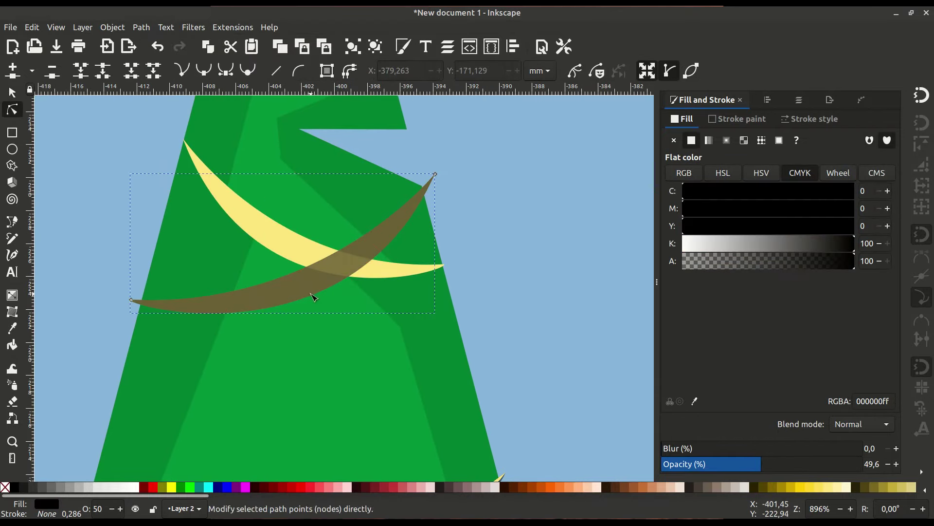
{"action": "left_click_drag", "start_coordinate": [313, 299], "coordinate": [323, 313]}
{"action": "key", "text": "s"}
Duplicate the upper crescent again, paste the shadow style, and lower it beneath the garland.
{"action": "right_click", "coordinate": [293, 242]}
{"action": "left_click", "coordinate": [313, 274]}
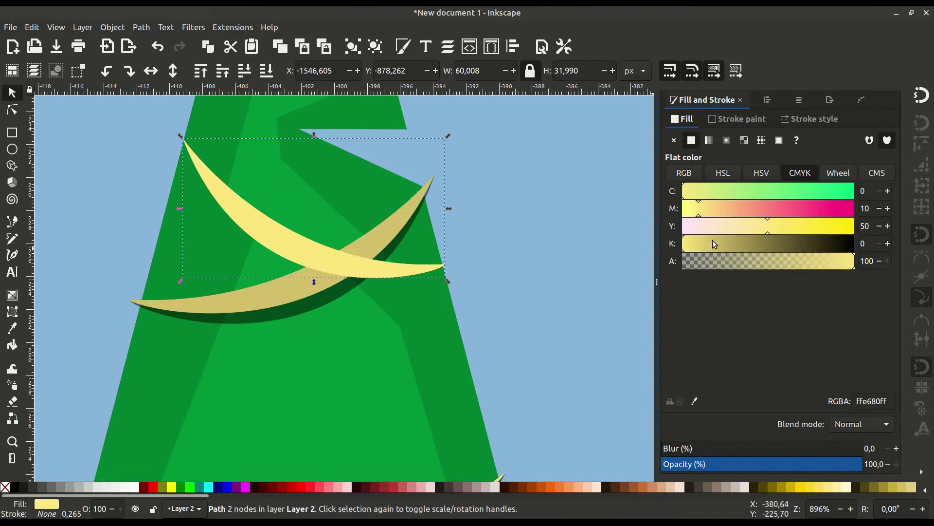
{"action": "key", "text": "ctrl+shift+v"}
{"action": "key", "text": "n"}
{"action": "key", "text": "s"}
{"action": "left_click", "coordinate": [244, 76]}
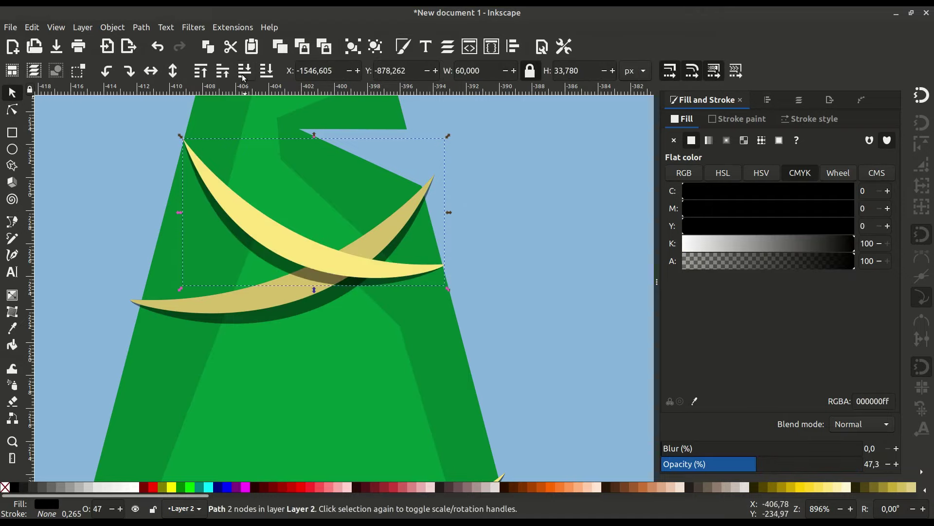
{"action": "left_click", "coordinate": [489, 287]}
{"action": "scroll", "coordinate": [479, 297], "scroll_direction": "up", "scroll_amount": 2, "text": "ctrl"}
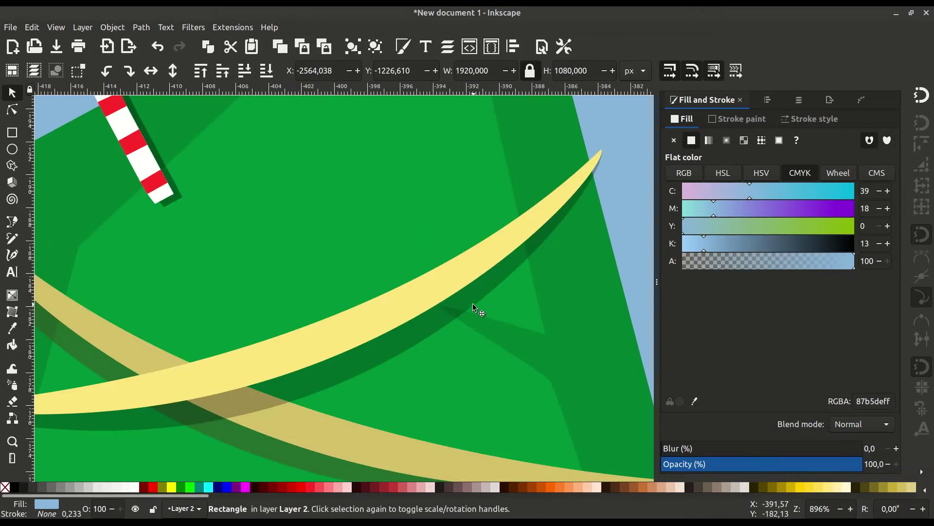
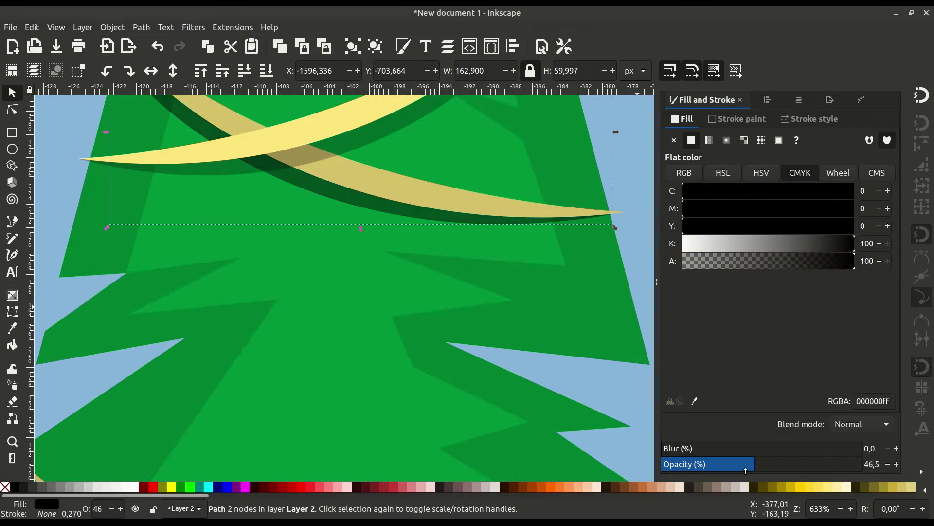
Add a semi-transparent black shadow beneath the first yellow garland crescent.
{"action": "left_click", "coordinate": [568, 325]}
{"action": "key", "text": "3"}
{"action": "right_click", "coordinate": [305, 197]}
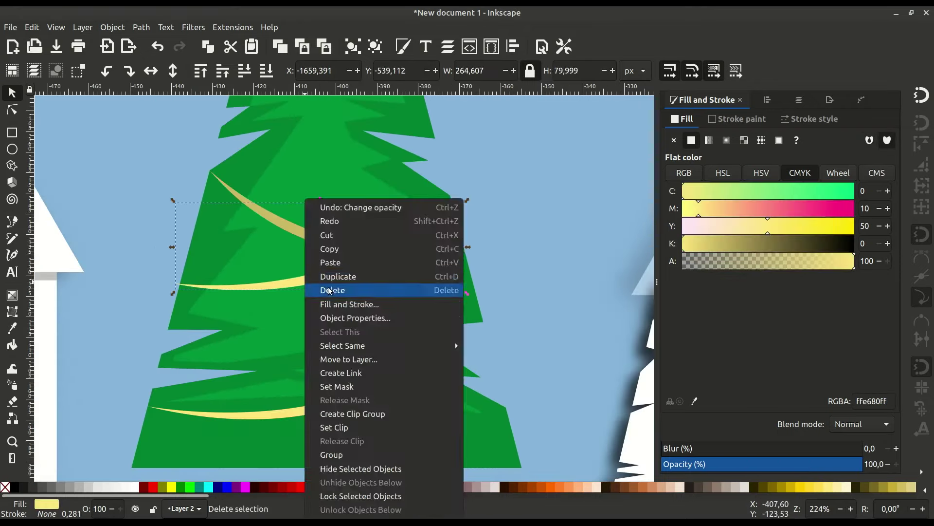
{"action": "left_click", "coordinate": [323, 260]}
{"action": "left_click", "coordinate": [748, 465]}
{"action": "scroll", "coordinate": [288, 304], "scroll_direction": "up", "scroll_amount": 2, "text": "ctrl"}
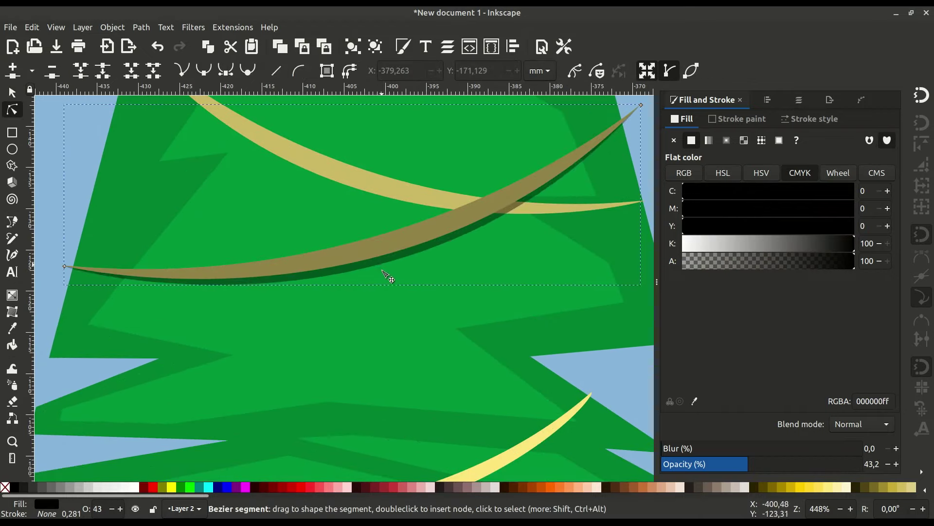
{"action": "left_click", "coordinate": [245, 72]}
Make a dark translucent copy of the upper crescent, reshape it and lower it beneath.
{"action": "left_click", "coordinate": [339, 170]}
{"action": "right_click", "coordinate": [339, 171]}
{"action": "left_click", "coordinate": [375, 249]}
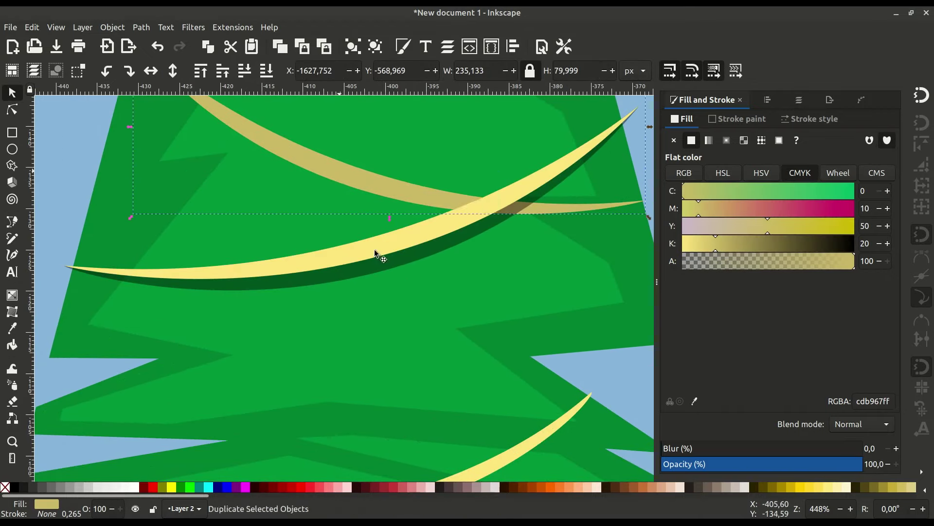
{"action": "left_click_drag", "start_coordinate": [710, 243], "coordinate": [852, 243]}
{"action": "left_click", "coordinate": [769, 465]}
{"action": "key", "text": "n"}
{"action": "left_click_drag", "start_coordinate": [344, 191], "coordinate": [340, 202]}
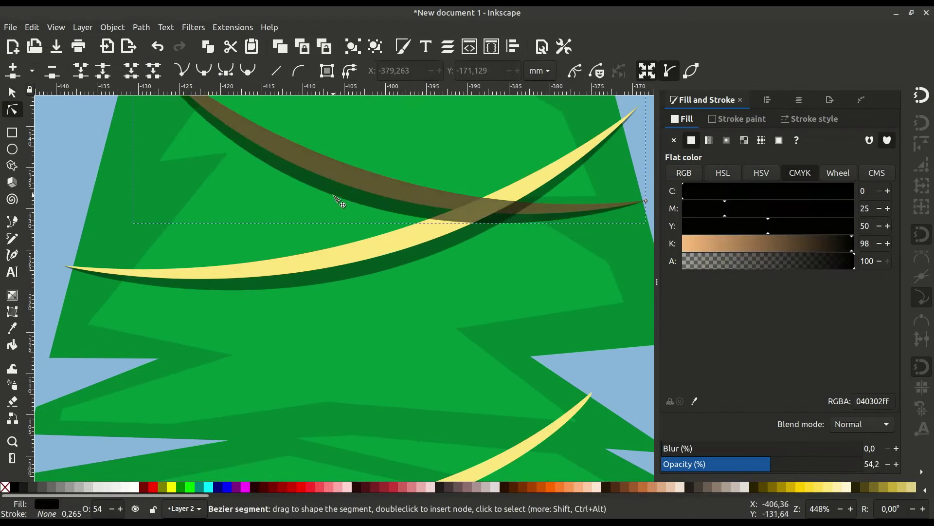
{"action": "key", "text": "s"}
{"action": "left_click", "coordinate": [244, 72]}
{"action": "scroll", "coordinate": [425, 332], "scroll_direction": "down", "scroll_amount": 5}
Add a dark translucent shadow copy under the lowest garland crescent.
{"action": "right_click", "coordinate": [320, 206]}
{"action": "left_click", "coordinate": [356, 284]}
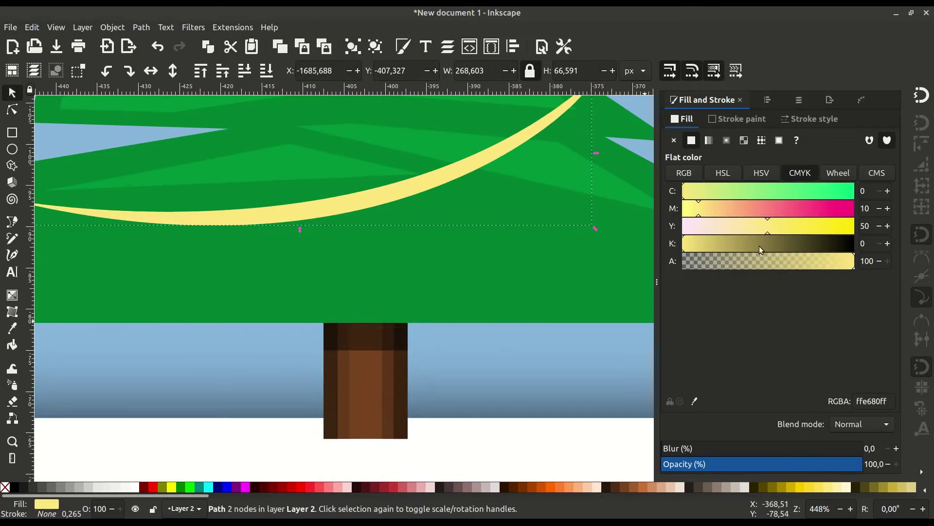
{"action": "left_click_drag", "start_coordinate": [759, 243], "coordinate": [851, 243]}
{"action": "left_click", "coordinate": [761, 464]}
{"action": "key", "text": "n"}
{"action": "key", "text": "s"}
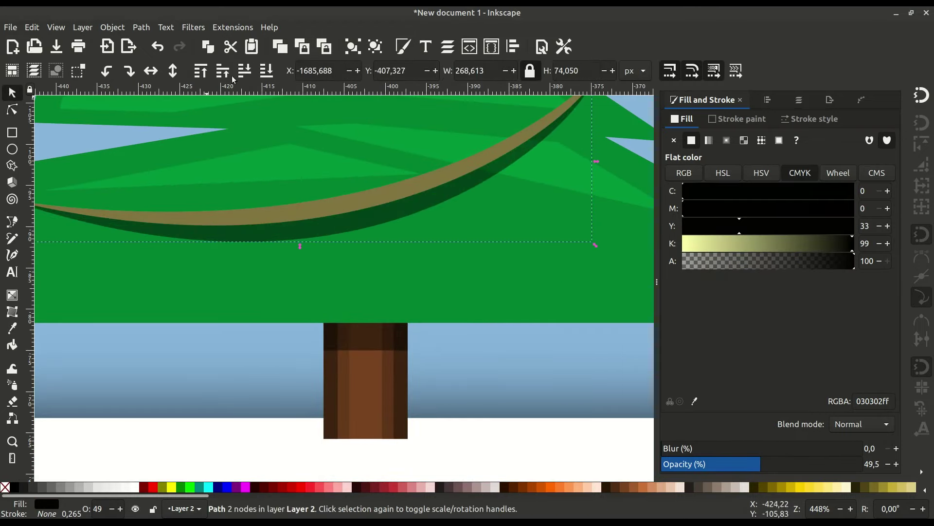
{"action": "left_click", "coordinate": [285, 407]}
Place rotated copies of the candy cane at several spots on the tree.
{"action": "key", "text": "5"}
{"action": "scroll", "coordinate": [316, 209], "scroll_direction": "up", "scroll_amount": 3}
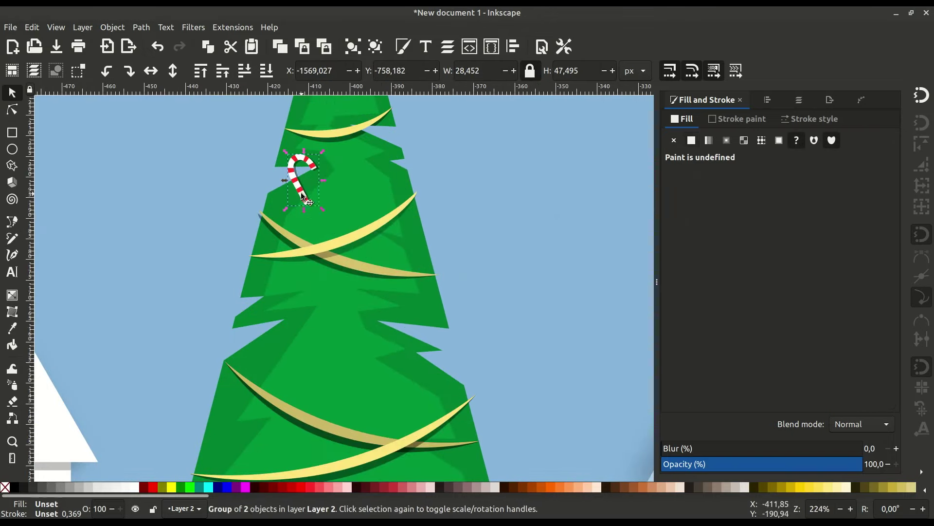
{"action": "left_click_drag", "start_coordinate": [323, 170], "coordinate": [401, 267]}
{"action": "key", "text": "ctrl+v"}
{"action": "right_click", "coordinate": [403, 313]}
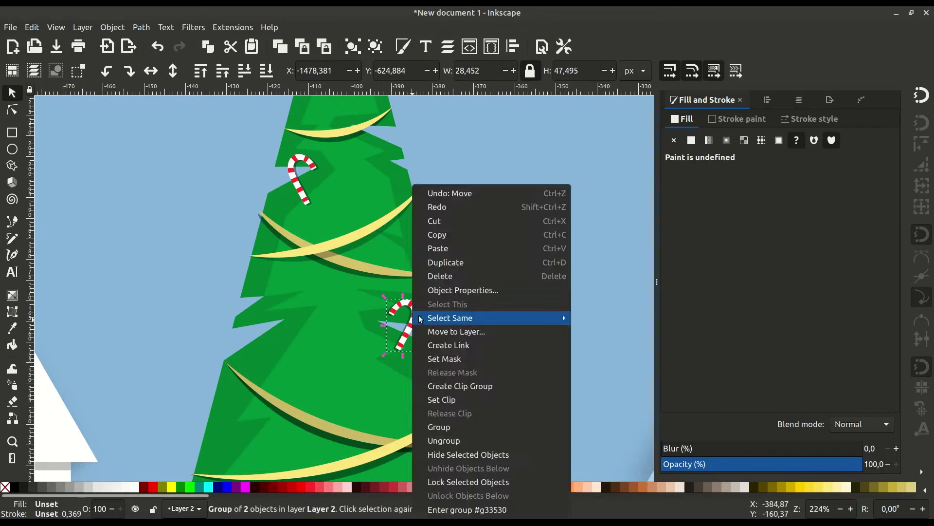
{"action": "key", "text": "Escape"}
{"action": "scroll", "coordinate": [408, 358], "scroll_direction": "down", "scroll_amount": 5}
{"action": "key", "text": "ctrl+v"}
{"action": "scroll", "coordinate": [451, 418], "scroll_direction": "down", "scroll_amount": 2}
{"action": "left_click_drag", "start_coordinate": [331, 374], "coordinate": [327, 361]}
{"action": "scroll", "coordinate": [349, 340], "scroll_direction": "down", "scroll_amount": 4}
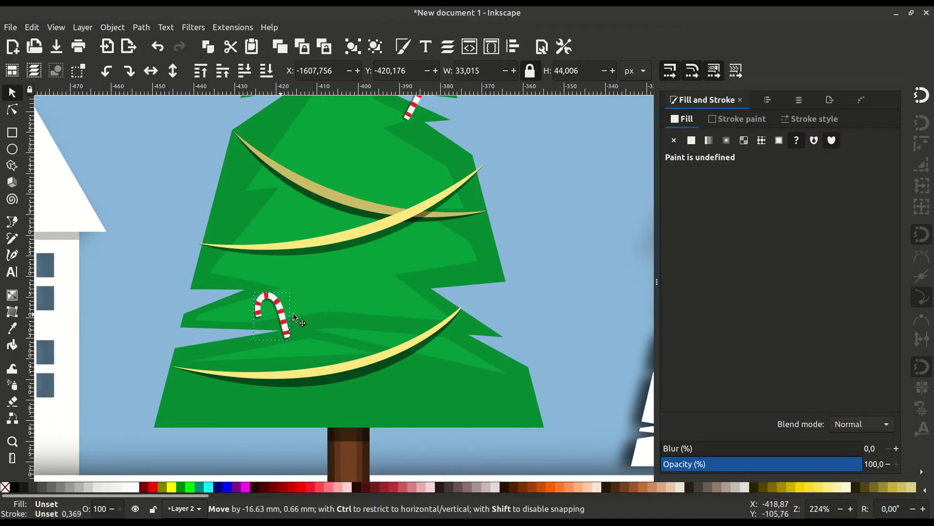
Draw a circle to the left of the tree for a bauble.
{"action": "left_click", "coordinate": [519, 271]}
{"action": "key", "text": "e"}
{"action": "scroll", "coordinate": [194, 214], "scroll_direction": "up", "scroll_amount": 2}
{"action": "left_click_drag", "start_coordinate": [147, 173], "coordinate": [208, 234]}
Make the new circle fully opaque and fill it yellow.
{"action": "key", "text": "s"}
{"action": "left_click_drag", "start_coordinate": [859, 463], "coordinate": [761, 464]}
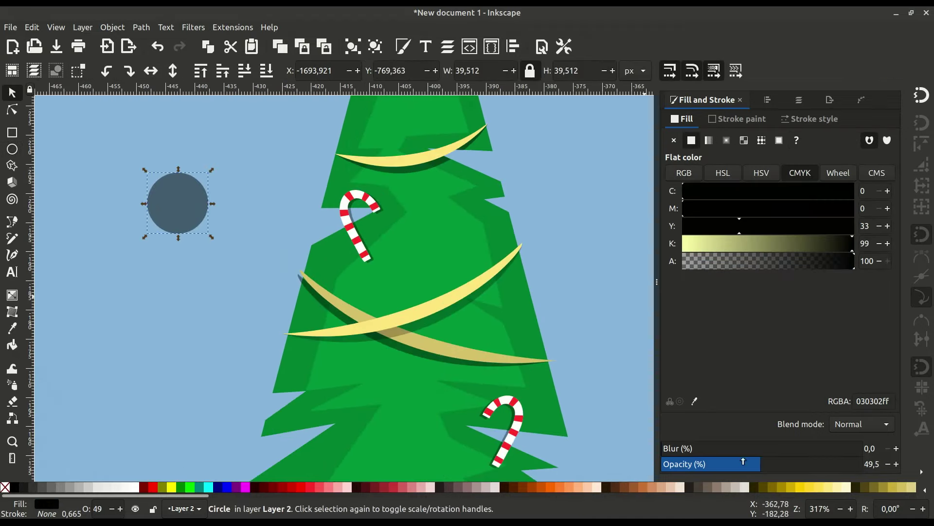
{"action": "key", "text": "ctrl+z"}
{"action": "left_click", "coordinate": [550, 487]}
{"action": "scroll", "coordinate": [269, 315], "scroll_direction": "up", "scroll_amount": 1}
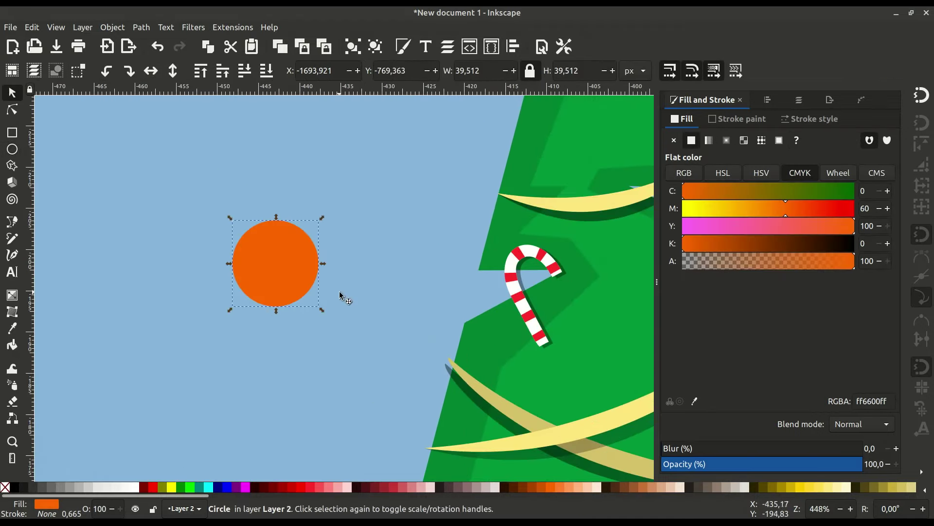
{"action": "left_click", "coordinate": [801, 487]}
Add an offset inner circle and a small white highlight circle to the yellow ball.
{"action": "key", "text": "ctrl+d"}
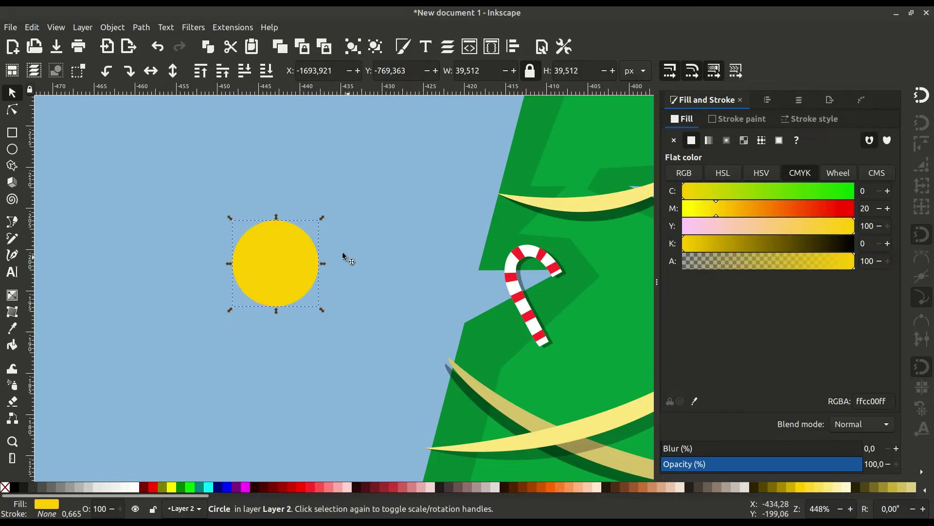
{"action": "scroll", "coordinate": [322, 266], "scroll_direction": "up", "scroll_amount": 1}
{"action": "left_click_drag", "start_coordinate": [266, 254], "coordinate": [261, 252]}
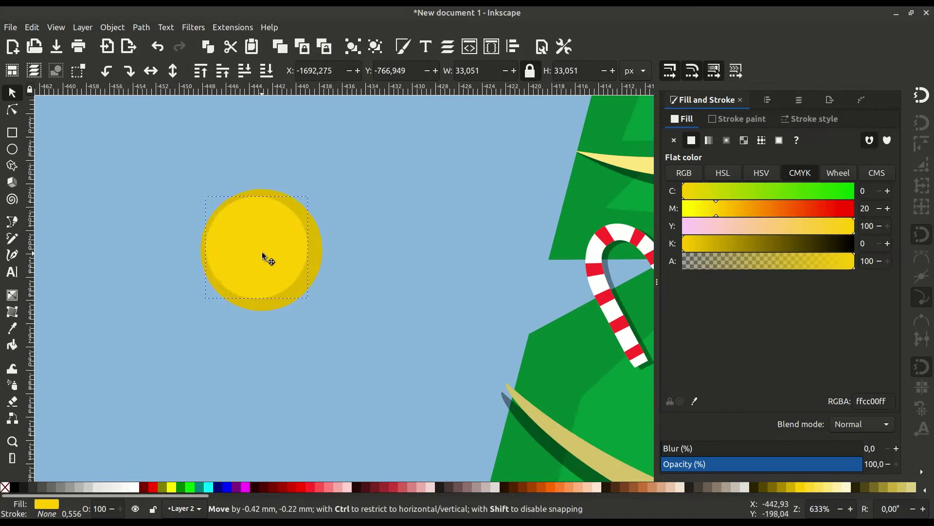
{"action": "right_click", "coordinate": [263, 252]}
{"action": "key", "text": "Escape"}
{"action": "left_click", "coordinate": [132, 487]}
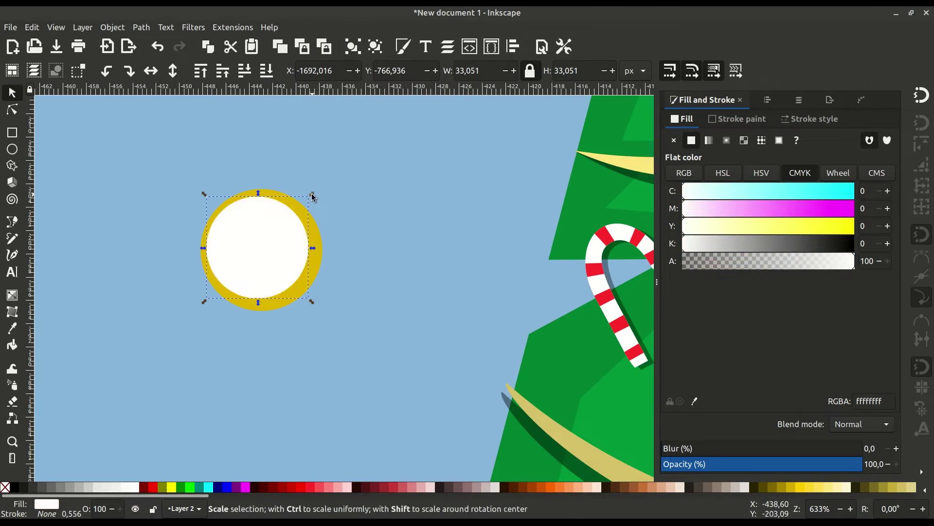
{"action": "mouse_move", "coordinate": [312, 194]}
{"action": "left_mouse_down"}
{"action": "mouse_move", "coordinate": [258, 249]}
{"action": "mouse_move", "coordinate": [242, 232]}
{"action": "mouse_move", "coordinate": [419, 264]}
{"action": "left_mouse_up"}
Select all the yellow ball's circles and duplicate the whole ball.
{"action": "left_click", "coordinate": [281, 253], "text": "shift"}
{"action": "left_click", "coordinate": [308, 262], "text": "shift"}
{"action": "right_click", "coordinate": [308, 263]}
{"action": "left_click", "coordinate": [322, 261]}
{"action": "scroll", "coordinate": [419, 264], "scroll_direction": "up", "scroll_amount": 1}
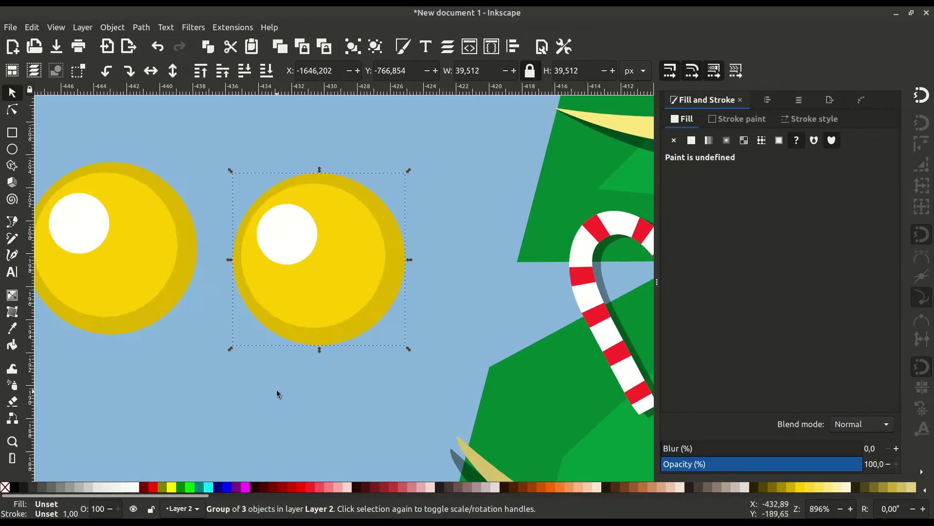
{"action": "double_click", "coordinate": [370, 312]}
{"action": "scroll", "coordinate": [438, 487], "scroll_direction": "down", "scroll_amount": 5}
Recolour the copy's circles blue and convert its white highlight into an editable path.
{"action": "left_click", "coordinate": [757, 486]}
{"action": "left_click", "coordinate": [389, 304]}
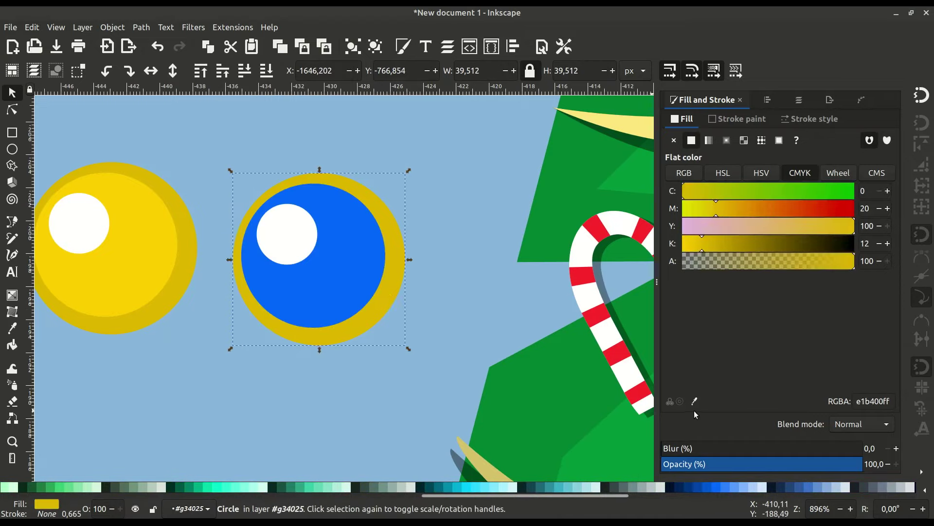
{"action": "left_click", "coordinate": [757, 487]}
{"action": "left_click", "coordinate": [710, 250]}
{"action": "left_click", "coordinate": [286, 225]}
{"action": "key", "text": "n"}
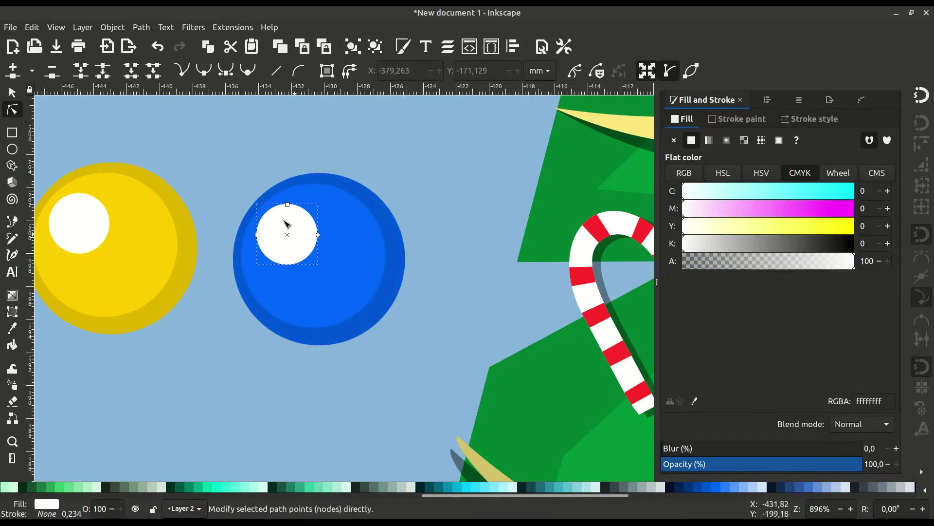
{"action": "left_click", "coordinate": [141, 27]}
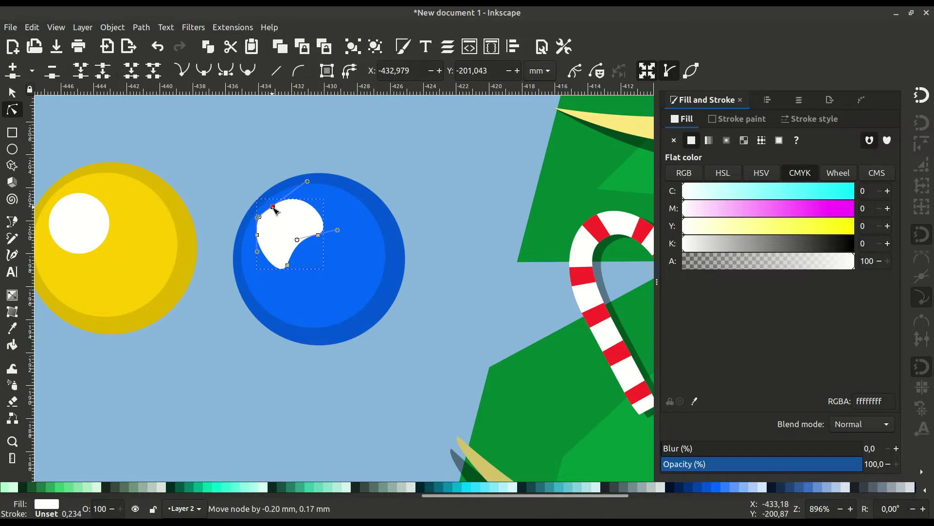
{"action": "key", "text": "s"}
{"action": "left_click", "coordinate": [306, 254]}
{"action": "key", "text": "Escape"}
Replace the blue ball's highlight with a white ellipse tilted about 45 degrees.
{"action": "double_click", "coordinate": [295, 236]}
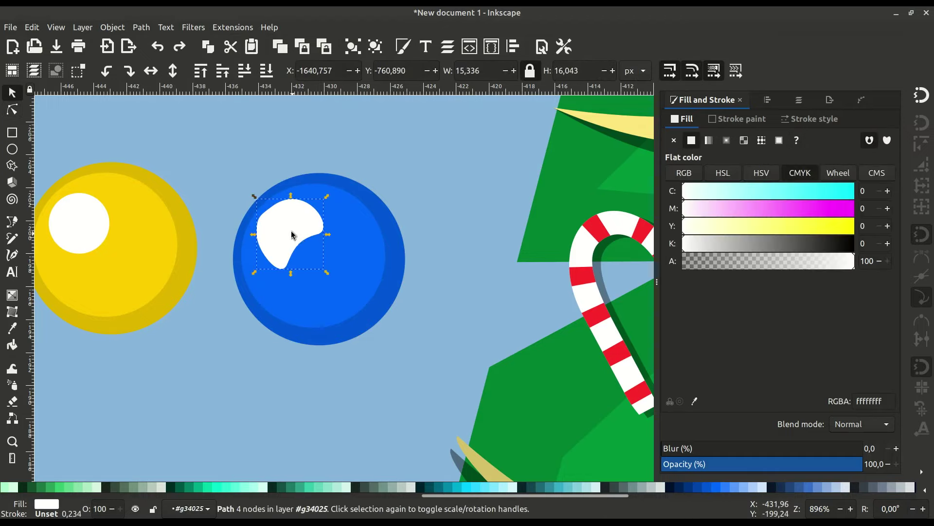
{"action": "key", "text": "Delete"}
{"action": "key", "text": "e"}
{"action": "scroll", "coordinate": [341, 487], "scroll_direction": "up", "scroll_amount": 5}
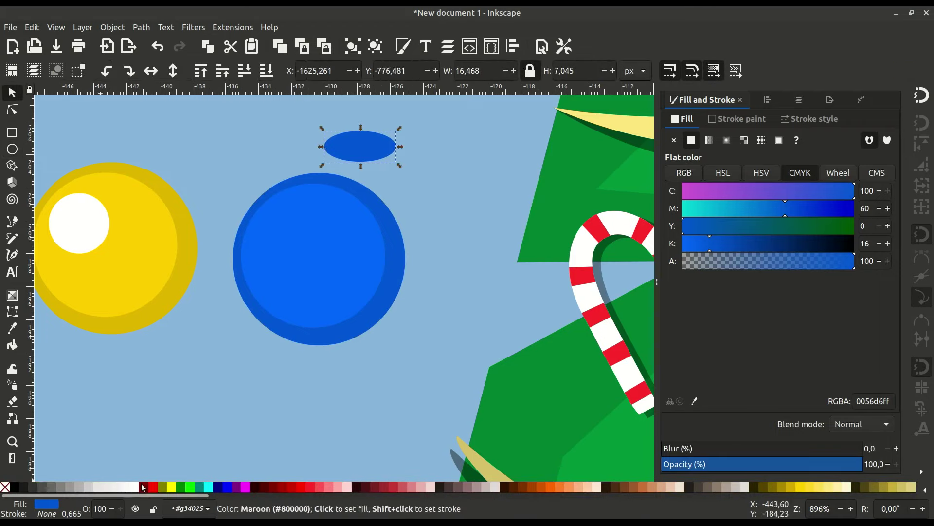
{"action": "left_click", "coordinate": [132, 486]}
{"action": "key", "text": "s"}
{"action": "left_click_drag", "start_coordinate": [357, 140], "coordinate": [304, 241]}
{"action": "left_click", "coordinate": [310, 241]}
{"action": "mouse_move", "coordinate": [332, 215]}
{"action": "left_mouse_down"}
{"action": "mouse_move", "coordinate": [269, 201]}
{"action": "mouse_move", "coordinate": [302, 236]}
{"action": "left_mouse_up"}
Convert the ellipse highlight to a path and give it a linear gradient fill.
{"action": "key", "text": "n"}
{"action": "scroll", "coordinate": [269, 229], "scroll_direction": "up", "scroll_amount": 1}
{"action": "left_click", "coordinate": [141, 26]}
{"action": "left_click", "coordinate": [167, 37]}
{"action": "left_click", "coordinate": [12, 295]}
{"action": "key", "text": "s"}
{"action": "left_click", "coordinate": [284, 282]}
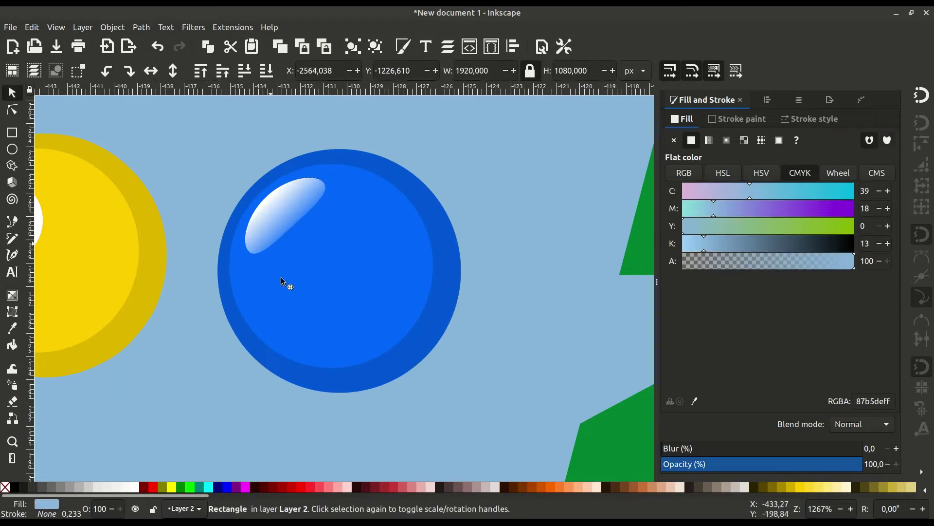
{"action": "scroll", "coordinate": [325, 317], "scroll_direction": "down", "scroll_amount": 2}
Swap the yellow ball's old highlight for a copy of the glossy one and group them.
{"action": "left_click", "coordinate": [234, 270]}
{"action": "key", "text": "Delete"}
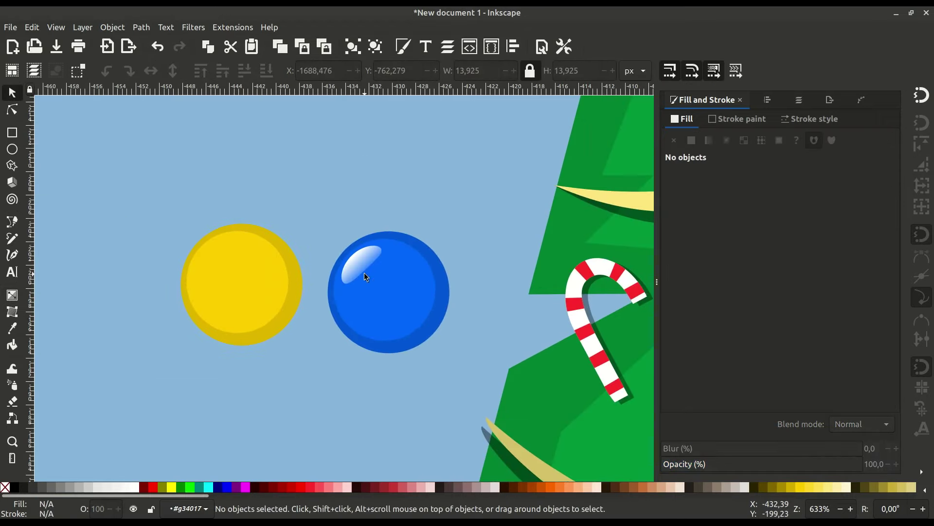
{"action": "left_click", "coordinate": [366, 276]}
{"action": "key", "text": "ctrl+d"}
{"action": "left_click_drag", "start_coordinate": [338, 257], "coordinate": [257, 285]}
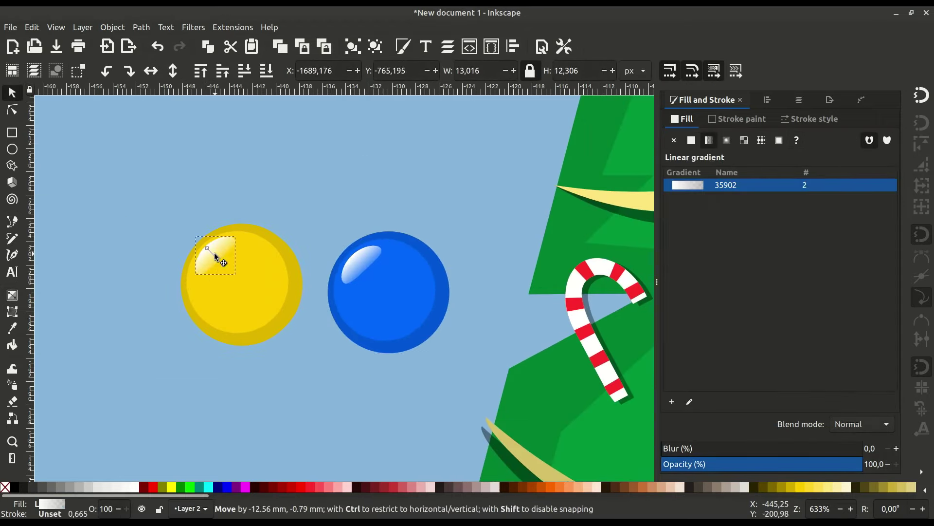
{"action": "left_click", "coordinate": [294, 270], "text": "shift"}
{"action": "key", "text": "ctrl+g"}
Duplicate the yellow ball and place the copy below the other baubles.
{"action": "left_click", "coordinate": [377, 293], "text": "ctrl"}
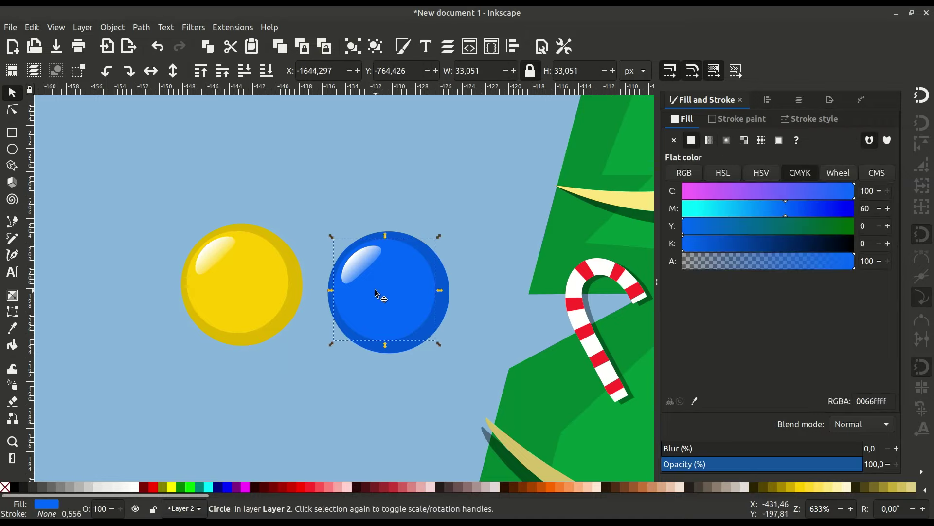
{"action": "left_click", "coordinate": [275, 282]}
{"action": "key", "text": "ctrl+d"}
{"action": "left_click_drag", "start_coordinate": [275, 282], "coordinate": [313, 359]}
{"action": "scroll", "coordinate": [414, 390], "scroll_direction": "up", "scroll_amount": 1}
{"action": "left_click", "coordinate": [152, 487]}
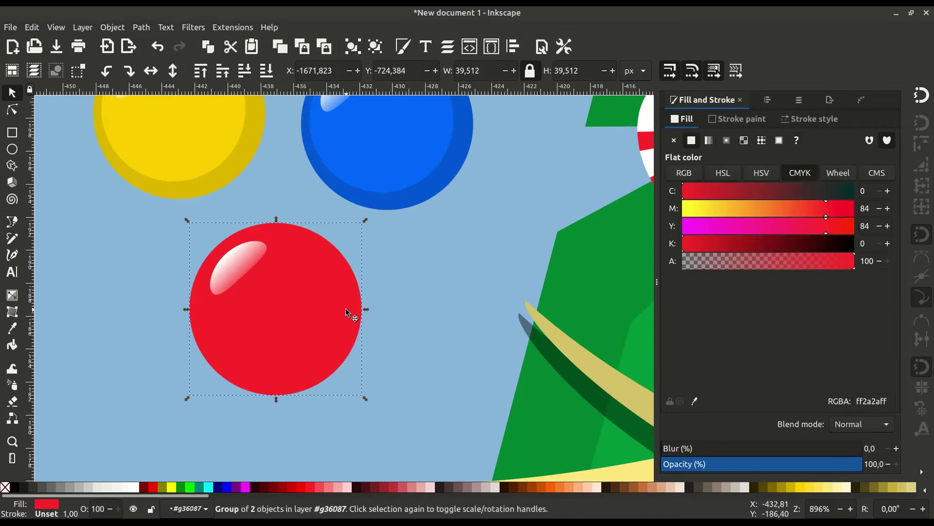
{"action": "key", "text": "ctrl+z"}
Colour the copy's inner circle red and its outer ring dark red.
{"action": "left_click", "coordinate": [299, 305], "text": "ctrl"}
{"action": "left_click", "coordinate": [152, 487]}
{"action": "key", "text": "Tab"}
{"action": "left_click", "coordinate": [383, 483]}
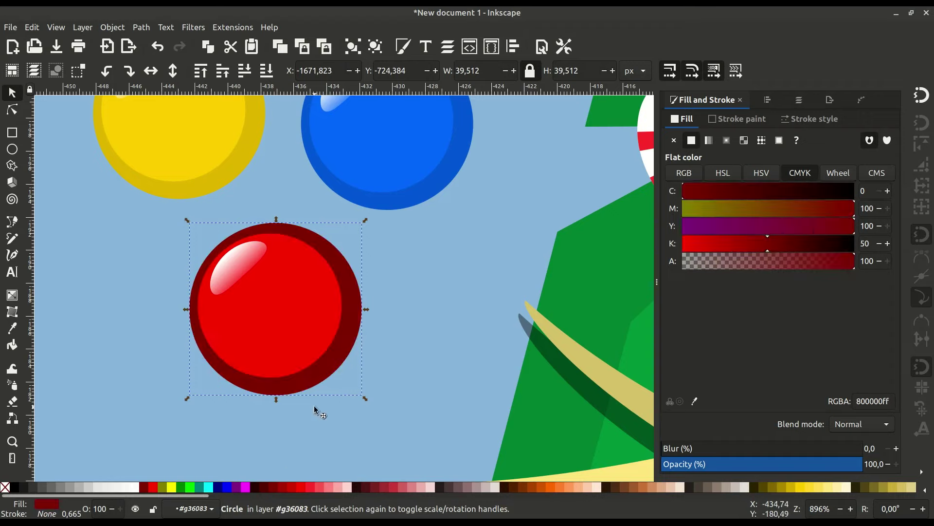
{"action": "left_click", "coordinate": [730, 247]}
{"action": "left_click", "coordinate": [411, 315]}
{"action": "scroll", "coordinate": [399, 333], "scroll_direction": "down", "scroll_amount": 3}
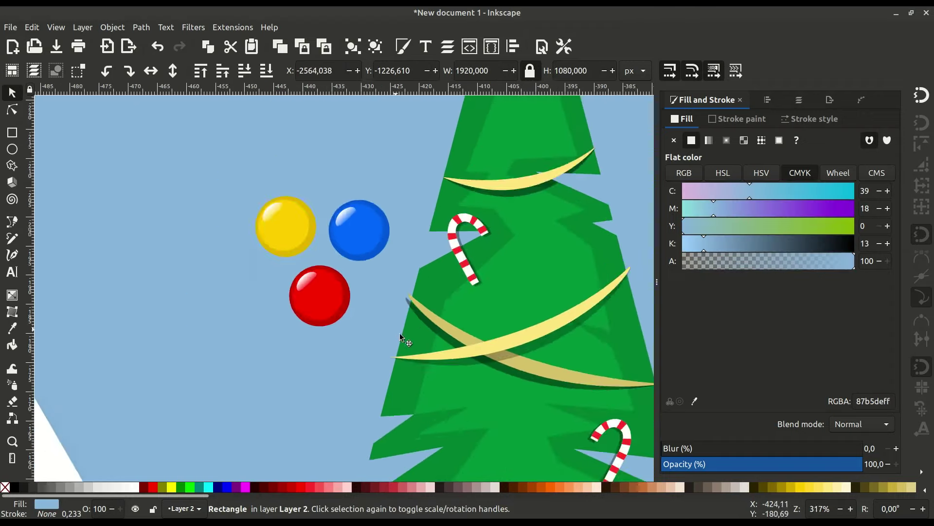
{"action": "scroll", "coordinate": [399, 333], "scroll_direction": "up", "scroll_amount": 1}
{"action": "left_click", "coordinate": [297, 245]}
Select the red, yellow and blue balls together and move them onto the tree.
{"action": "left_click", "coordinate": [413, 230], "text": "shift"}
{"action": "scroll", "coordinate": [398, 225], "scroll_direction": "up", "scroll_amount": 2}
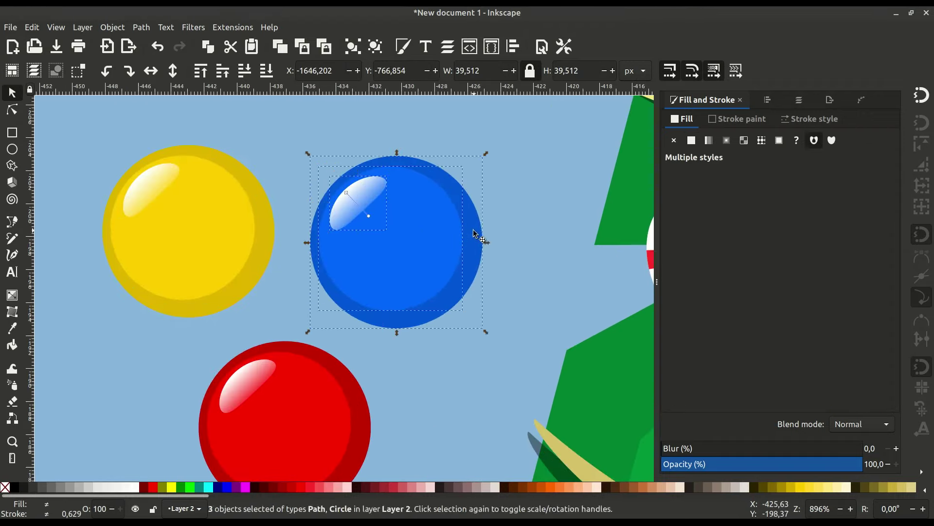
{"action": "right_click", "coordinate": [472, 235]}
{"action": "left_click", "coordinate": [559, 451]}
{"action": "key", "text": "ctrl+a"}
{"action": "scroll", "coordinate": [321, 338], "scroll_direction": "down", "scroll_amount": 3}
{"action": "left_click_drag", "start_coordinate": [492, 381], "coordinate": [313, 219]}
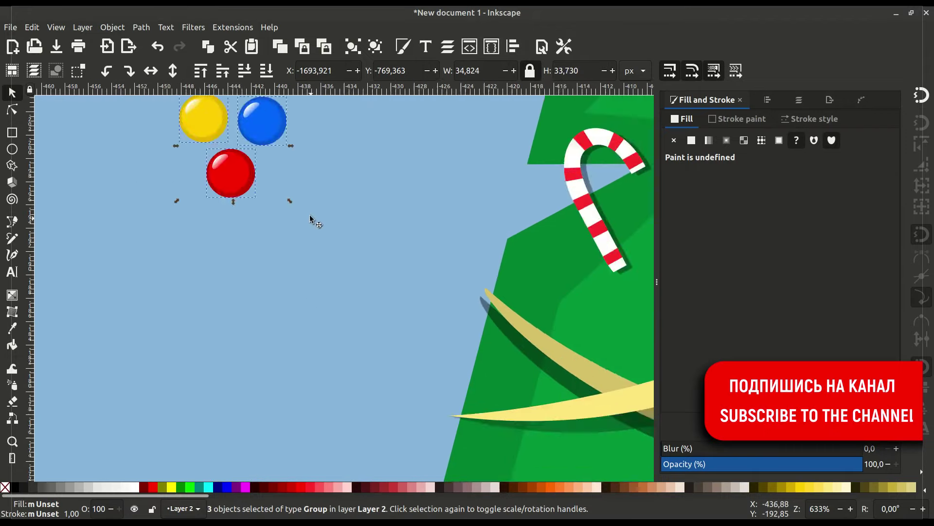
Place the red ball low on the tree and paste an extra blue ball copy.
{"action": "scroll", "coordinate": [313, 219], "scroll_direction": "down", "scroll_amount": 1}
{"action": "mouse_move", "coordinate": [442, 148]}
{"action": "left_mouse_down"}
{"action": "mouse_move", "coordinate": [288, 278]}
{"action": "mouse_move", "coordinate": [391, 268]}
{"action": "left_mouse_up"}
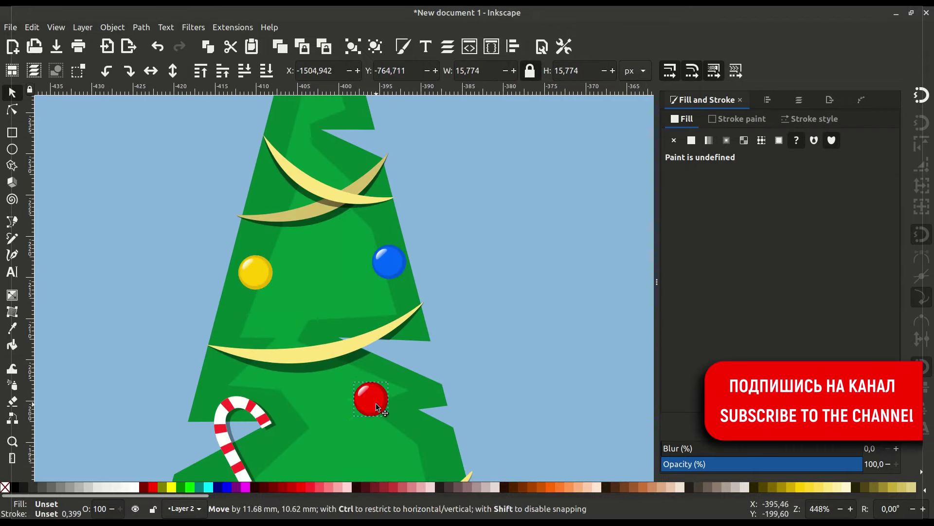
{"action": "left_click_drag", "start_coordinate": [378, 407], "coordinate": [377, 388]}
{"action": "right_click", "coordinate": [369, 387]}
{"action": "left_click", "coordinate": [407, 104]}
{"action": "scroll", "coordinate": [342, 235], "scroll_direction": "down", "scroll_amount": 3}
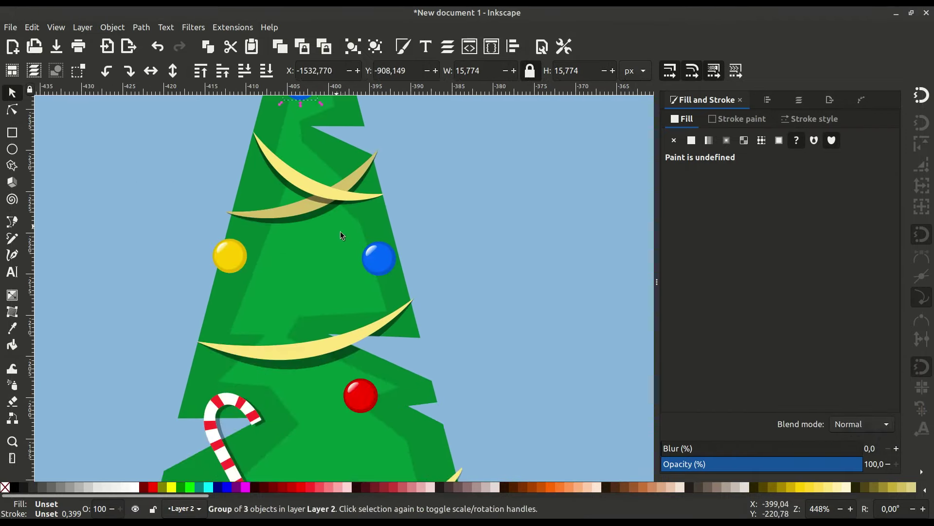
{"action": "scroll", "coordinate": [342, 236], "scroll_direction": "up", "scroll_amount": 4}
{"action": "scroll", "coordinate": [396, 263], "scroll_direction": "down", "scroll_amount": 4}
Enlarge the selected balls slightly and reposition the yellow ball group.
{"action": "left_click", "coordinate": [245, 262], "text": "shift"}
{"action": "scroll", "coordinate": [246, 261], "scroll_direction": "up", "scroll_amount": 3}
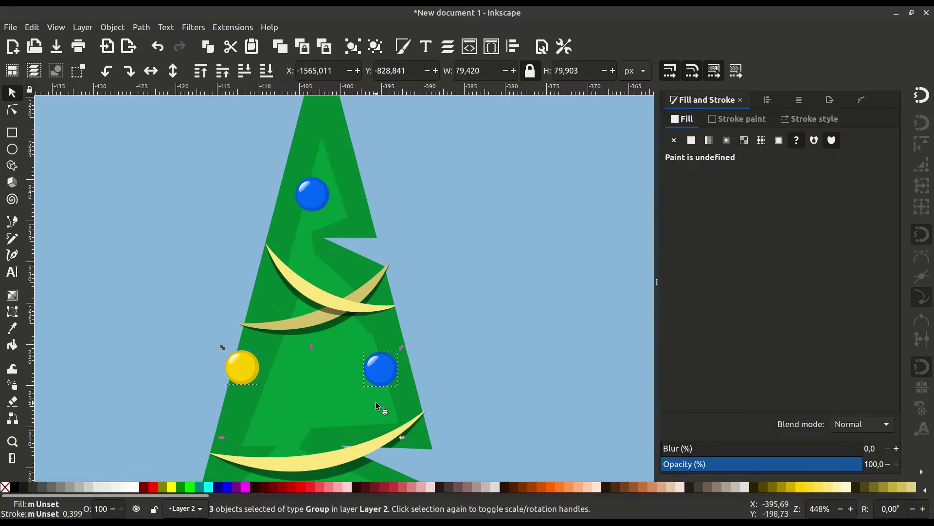
{"action": "scroll", "coordinate": [246, 261], "scroll_direction": "down", "scroll_amount": 3}
{"action": "left_click_drag", "start_coordinate": [449, 344], "coordinate": [461, 380]}
{"action": "left_click", "coordinate": [461, 380]}
{"action": "left_click_drag", "start_coordinate": [245, 292], "coordinate": [246, 247]}
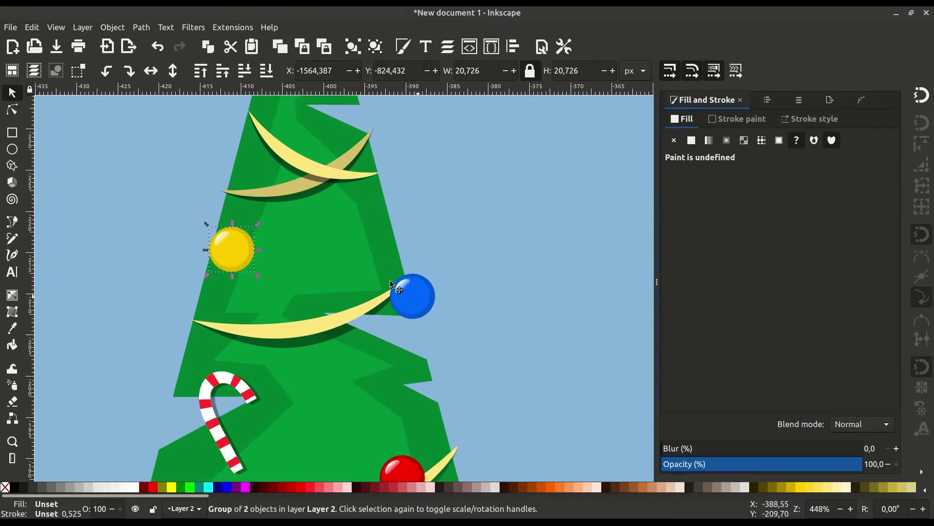
{"action": "left_click_drag", "start_coordinate": [413, 295], "coordinate": [341, 261]}
{"action": "scroll", "coordinate": [344, 168], "scroll_direction": "up", "scroll_amount": 3}
{"action": "scroll", "coordinate": [411, 334], "scroll_direction": "down", "scroll_amount": 6}
Move the yellow and blue balls further down and set the red ball lower.
{"action": "left_click", "coordinate": [412, 339]}
{"action": "left_click", "coordinate": [242, 112]}
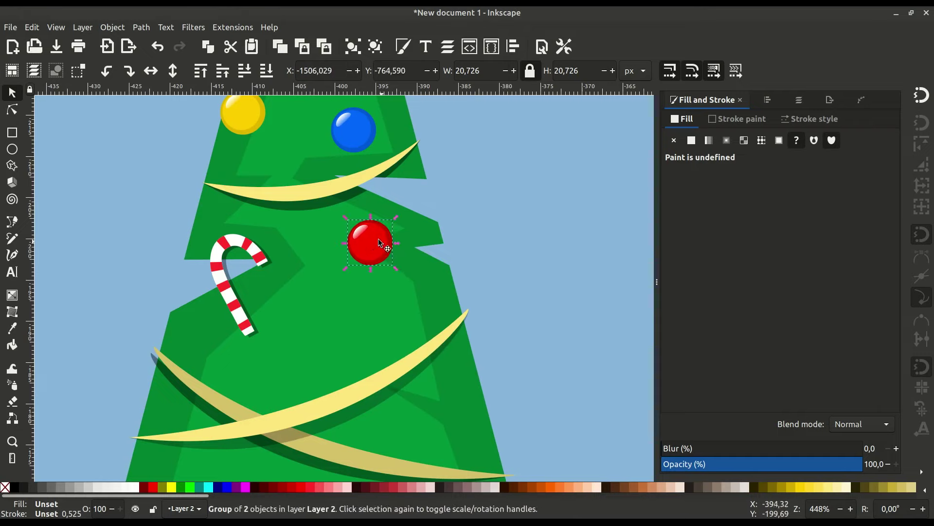
{"action": "mouse_move", "coordinate": [242, 112]}
{"action": "left_mouse_down"}
{"action": "mouse_move", "coordinate": [253, 460]}
{"action": "mouse_move", "coordinate": [312, 219]}
{"action": "left_mouse_up"}
{"action": "left_click_drag", "start_coordinate": [373, 317], "coordinate": [210, 354]}
{"action": "left_click", "coordinate": [193, 192]}
{"action": "left_click_drag", "start_coordinate": [462, 400], "coordinate": [462, 401]}
{"action": "scroll", "coordinate": [466, 229], "scroll_direction": "down", "scroll_amount": 5}
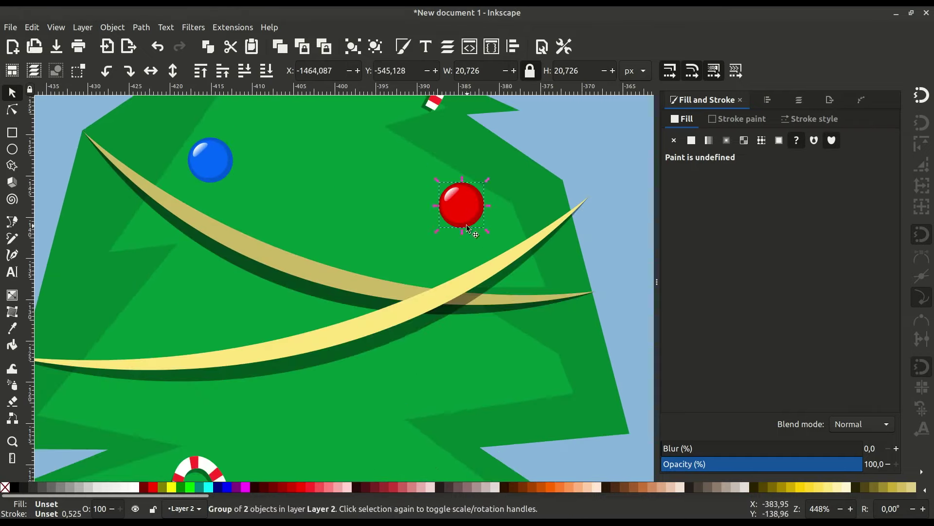
Move a yellow ball low on the tree and a red ball to its left edge.
{"action": "left_click", "coordinate": [319, 183]}
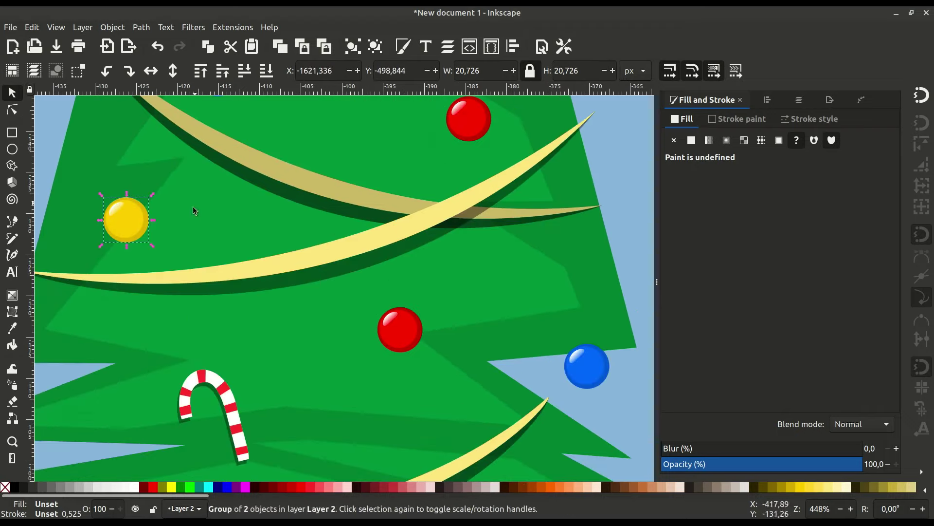
{"action": "mouse_move", "coordinate": [193, 207]}
{"action": "left_mouse_down"}
{"action": "mouse_move", "coordinate": [193, 392]}
{"action": "mouse_move", "coordinate": [317, 440]}
{"action": "left_mouse_up"}
{"action": "scroll", "coordinate": [450, 373], "scroll_direction": "down", "scroll_amount": 3}
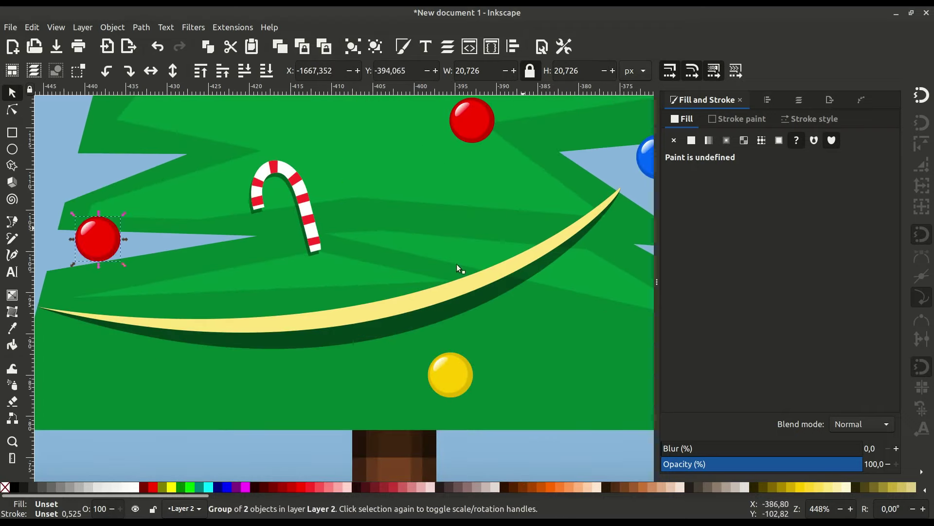
{"action": "mouse_move", "coordinate": [95, 236]}
{"action": "left_mouse_down"}
{"action": "mouse_move", "coordinate": [2, 287]}
{"action": "mouse_move", "coordinate": [175, 239]}
{"action": "left_mouse_up"}
{"action": "scroll", "coordinate": [296, 255], "scroll_direction": "down", "scroll_amount": 3}
{"action": "scroll", "coordinate": [297, 255], "scroll_direction": "left", "scroll_amount": 3}
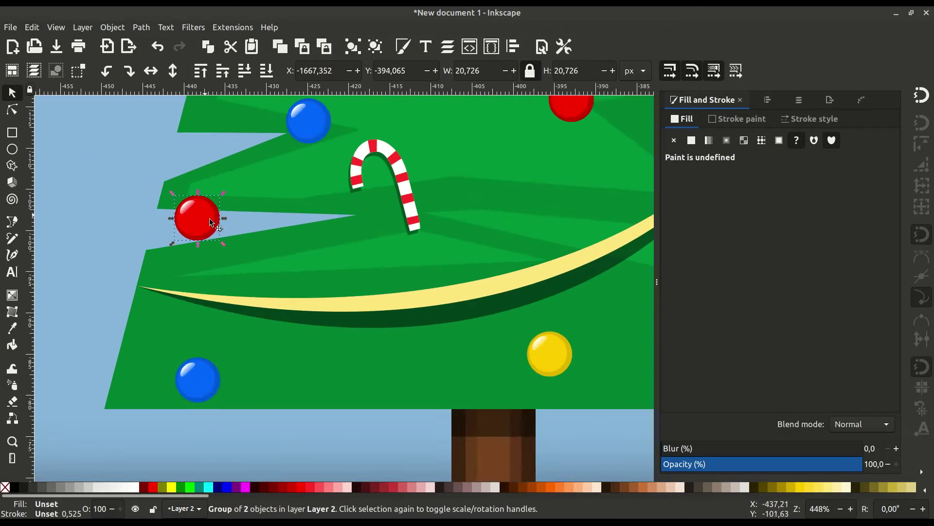
{"action": "scroll", "coordinate": [538, 359], "scroll_direction": "down", "scroll_amount": 3}
{"action": "scroll", "coordinate": [457, 390], "scroll_direction": "down", "scroll_amount": 3}
{"action": "left_click", "coordinate": [457, 390]}
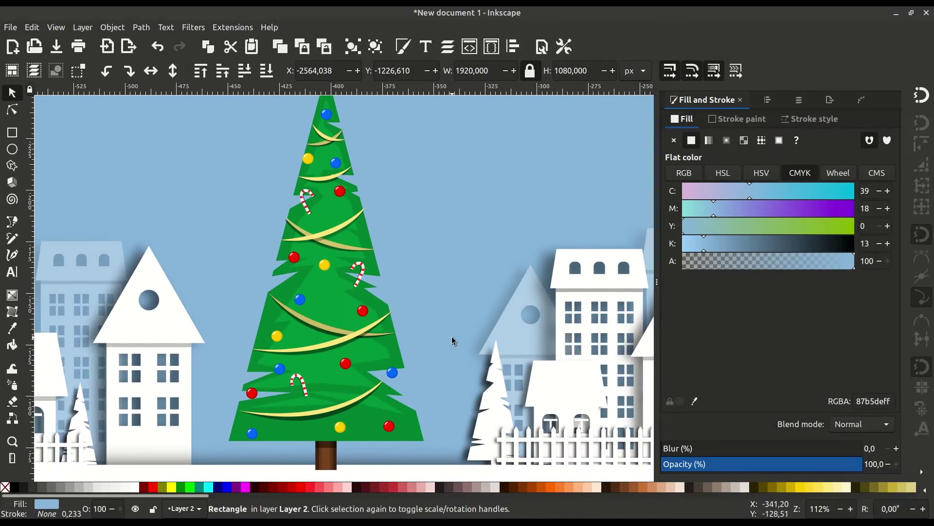
Draw a closed zigzag Bezier path running down the middle of the tree.
{"action": "left_click", "coordinate": [12, 222]}
{"action": "scroll", "coordinate": [312, 387], "scroll_direction": "up", "scroll_amount": 1}
{"action": "scroll", "coordinate": [302, 386], "scroll_direction": "up", "scroll_amount": 1}
{"action": "left_click", "coordinate": [301, 384]}
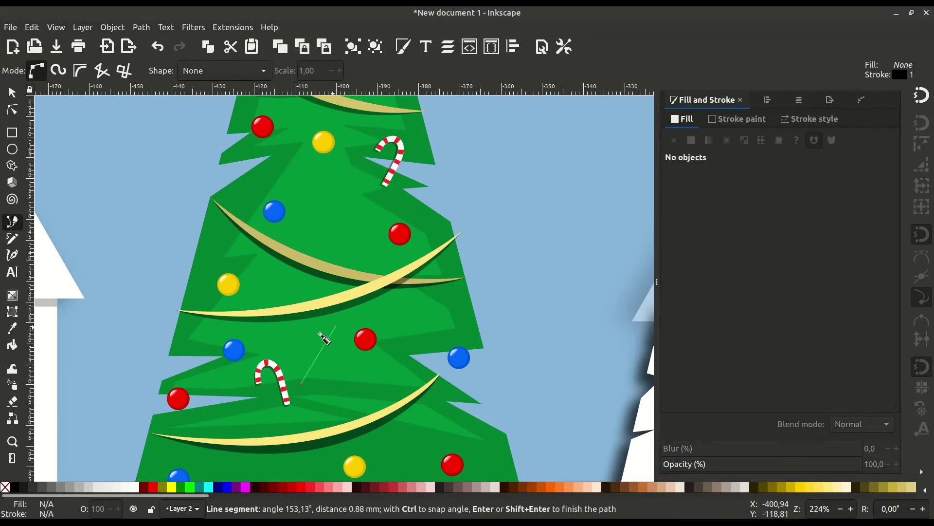
{"action": "left_click", "coordinate": [324, 223]}
{"action": "scroll", "coordinate": [323, 225], "scroll_direction": "up", "scroll_amount": 10}
{"action": "left_click", "coordinate": [262, 417]}
{"action": "left_click", "coordinate": [298, 355]}
{"action": "left_click", "coordinate": [276, 302]}
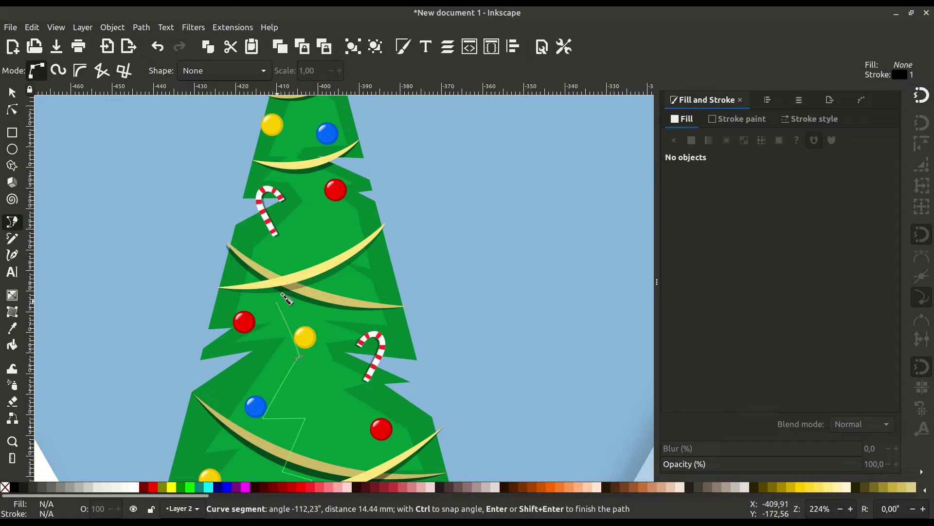
{"action": "left_click", "coordinate": [305, 186]}
{"action": "scroll", "coordinate": [292, 219], "scroll_direction": "up", "scroll_amount": 2}
{"action": "scroll", "coordinate": [282, 292], "scroll_direction": "up", "scroll_amount": 10}
{"action": "left_click", "coordinate": [325, 265]}
{"action": "scroll", "coordinate": [319, 282], "scroll_direction": "up", "scroll_amount": 6}
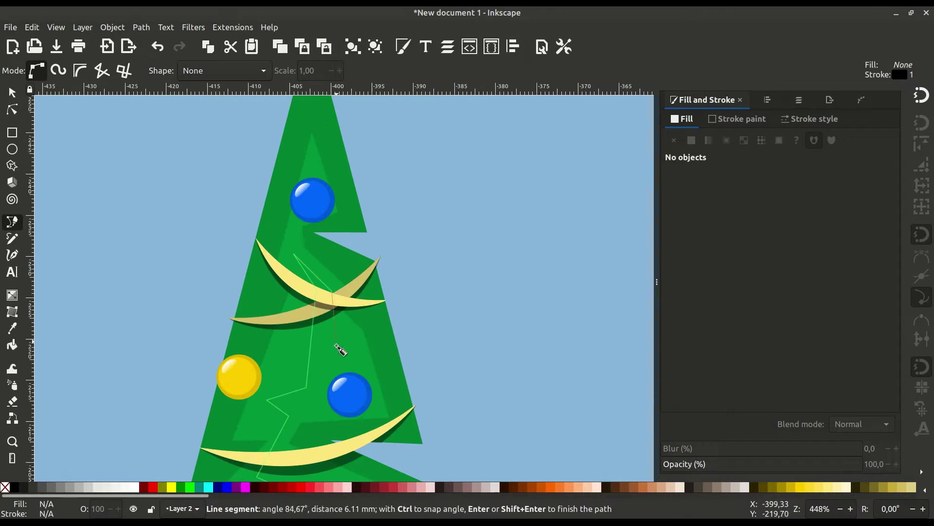
{"action": "left_click", "coordinate": [308, 422]}
{"action": "scroll", "coordinate": [341, 370], "scroll_direction": "down", "scroll_amount": 7}
{"action": "scroll", "coordinate": [341, 370], "scroll_direction": "left", "scroll_amount": 5}
{"action": "left_click", "coordinate": [370, 319]}
{"action": "left_click", "coordinate": [437, 422]}
{"action": "left_click", "coordinate": [480, 443]}
{"action": "scroll", "coordinate": [479, 440], "scroll_direction": "down", "scroll_amount": 8}
{"action": "scroll", "coordinate": [480, 440], "scroll_direction": "right", "scroll_amount": 1}
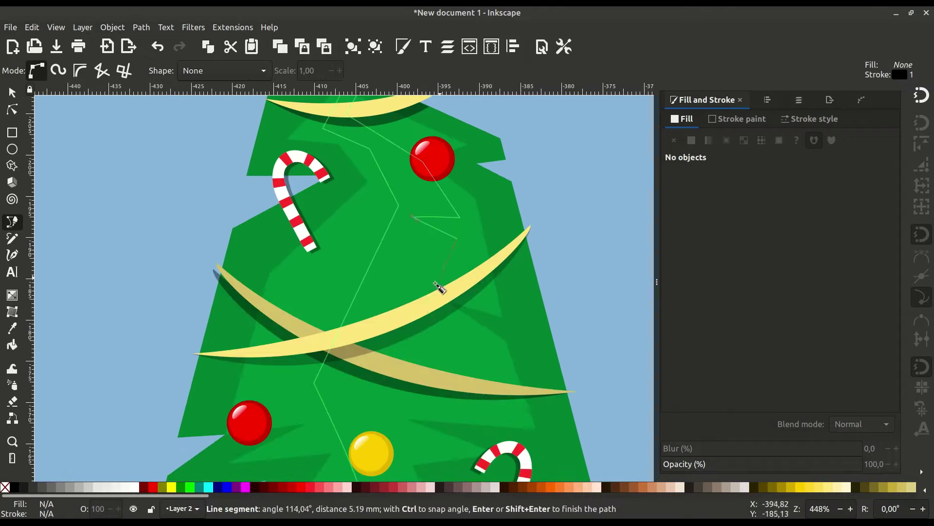
{"action": "left_click", "coordinate": [466, 378]}
{"action": "scroll", "coordinate": [491, 336], "scroll_direction": "down", "scroll_amount": 6}
{"action": "scroll", "coordinate": [492, 336], "scroll_direction": "left", "scroll_amount": 1}
{"action": "left_click", "coordinate": [403, 335]}
{"action": "left_click", "coordinate": [418, 386]}
{"action": "scroll", "coordinate": [418, 386], "scroll_direction": "down", "scroll_amount": 7}
{"action": "left_click", "coordinate": [451, 214]}
{"action": "left_click", "coordinate": [395, 223]}
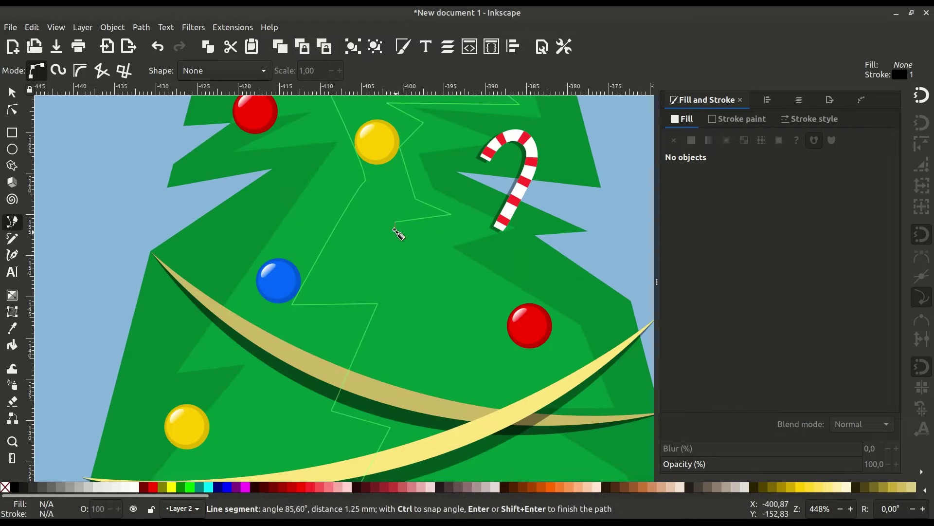
{"action": "left_click", "coordinate": [442, 348]}
{"action": "scroll", "coordinate": [490, 327], "scroll_direction": "down", "scroll_amount": 7}
{"action": "scroll", "coordinate": [491, 327], "scroll_direction": "right", "scroll_amount": 5}
{"action": "left_click", "coordinate": [326, 387]}
{"action": "scroll", "coordinate": [482, 376], "scroll_direction": "down", "scroll_amount": 4}
{"action": "scroll", "coordinate": [483, 376], "scroll_direction": "left", "scroll_amount": 2}
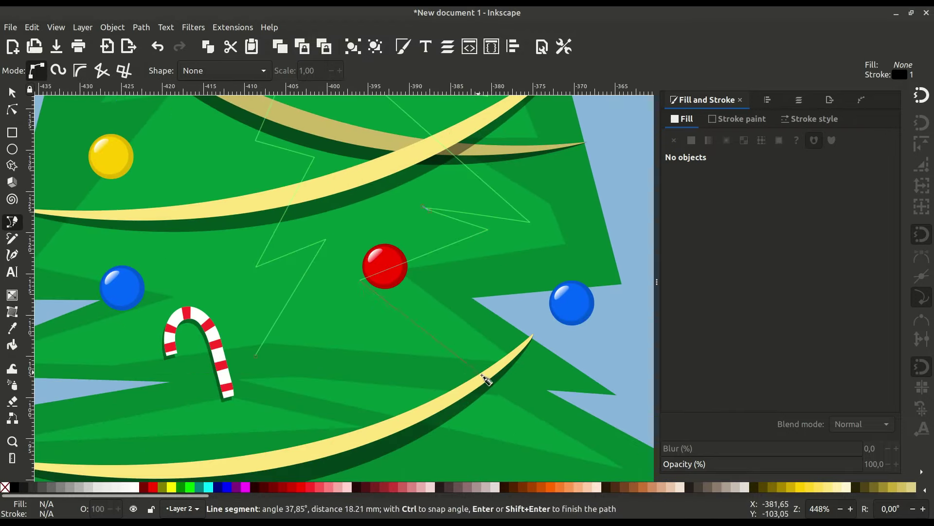
{"action": "left_click", "coordinate": [257, 357]}
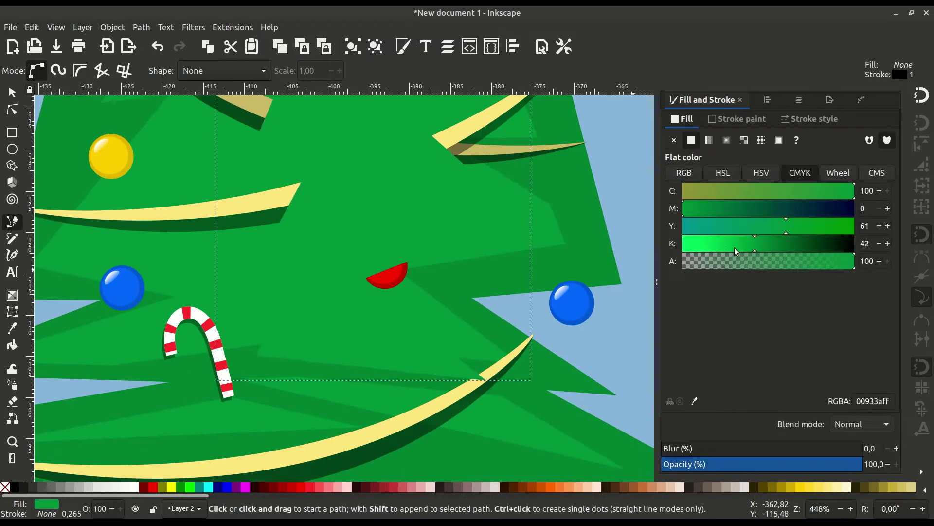
Lower the green zigzag shape behind the ornaments and darken its green slightly.
{"action": "left_click", "coordinate": [13, 93]}
{"action": "key", "text": "Page_Down"}
{"action": "key", "text": "Page_Down"}
{"action": "key", "text": "5"}
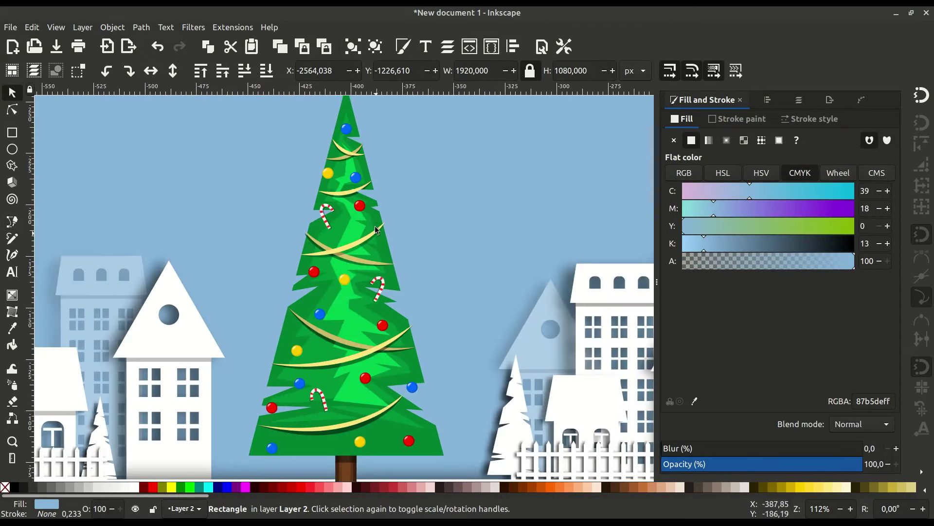
{"action": "key", "text": "plus"}
{"action": "key", "text": "plus"}
{"action": "left_click_drag", "start_coordinate": [721, 245], "coordinate": [741, 246]}
{"action": "left_click", "coordinate": [511, 351]}
{"action": "key", "text": "5"}
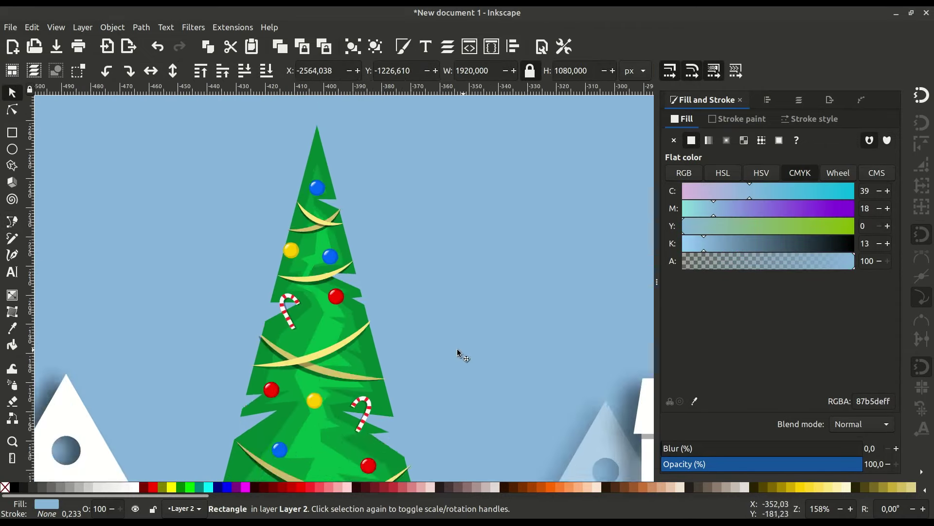
{"action": "scroll", "coordinate": [308, 313], "scroll_direction": "up", "scroll_amount": 3}
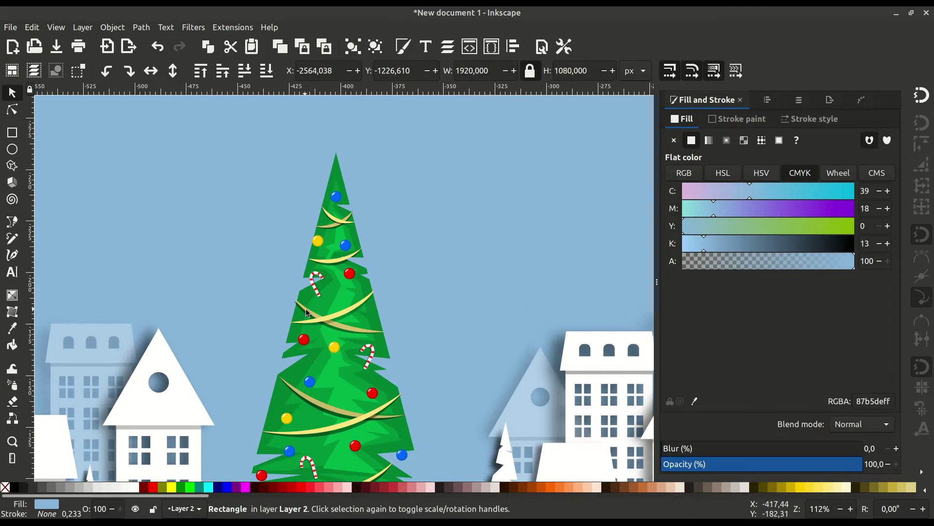
Draw a seven-pointed star, fill it white, shrink it and place it on the tree.
{"action": "key", "text": "asterisk"}
{"action": "scroll", "coordinate": [214, 235], "scroll_direction": "up", "scroll_amount": 1}
{"action": "scroll", "coordinate": [214, 235], "scroll_direction": "up", "scroll_amount": 1}
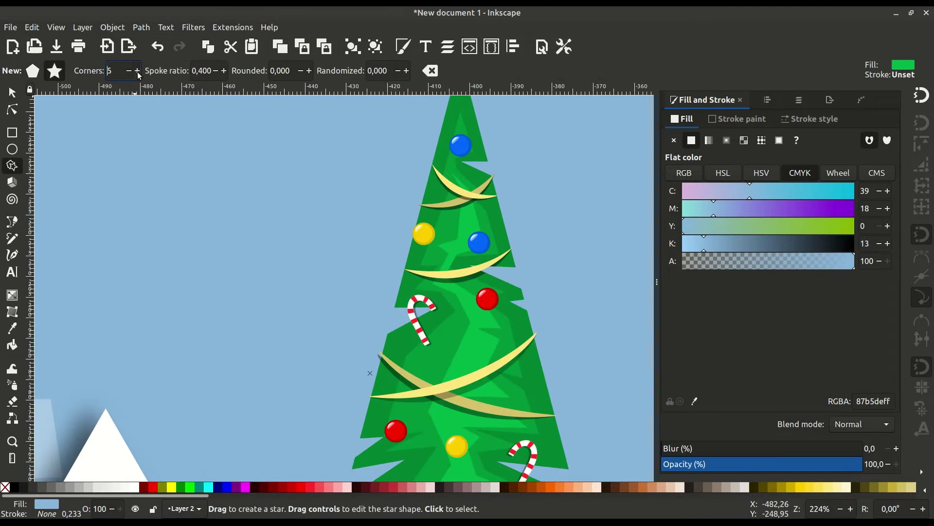
{"action": "key", "text": "s"}
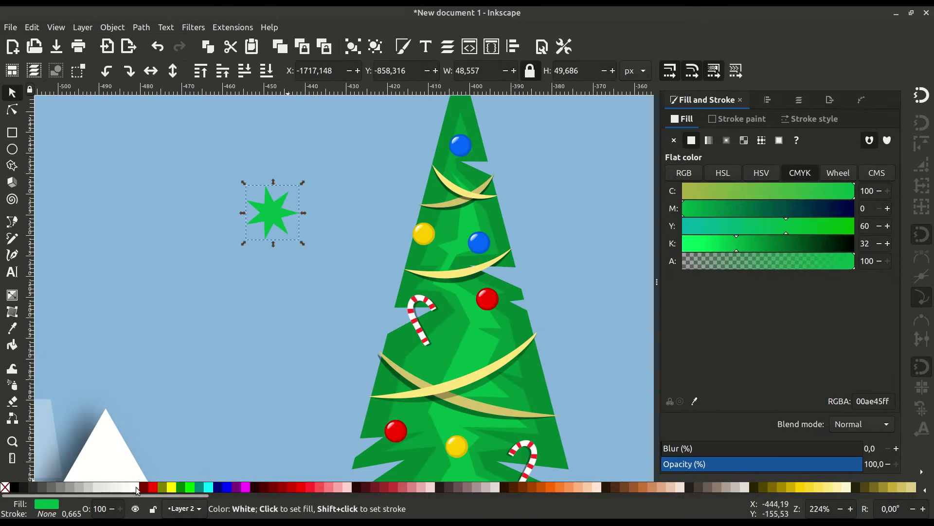
{"action": "left_click", "coordinate": [137, 487]}
{"action": "left_click_drag", "start_coordinate": [272, 213], "coordinate": [479, 344]}
{"action": "scroll", "coordinate": [479, 344], "scroll_direction": "up", "scroll_amount": 2}
{"action": "key", "text": "less"}
{"action": "key", "text": "less"}
{"action": "key", "text": "less"}
{"action": "left_click", "coordinate": [393, 277]}
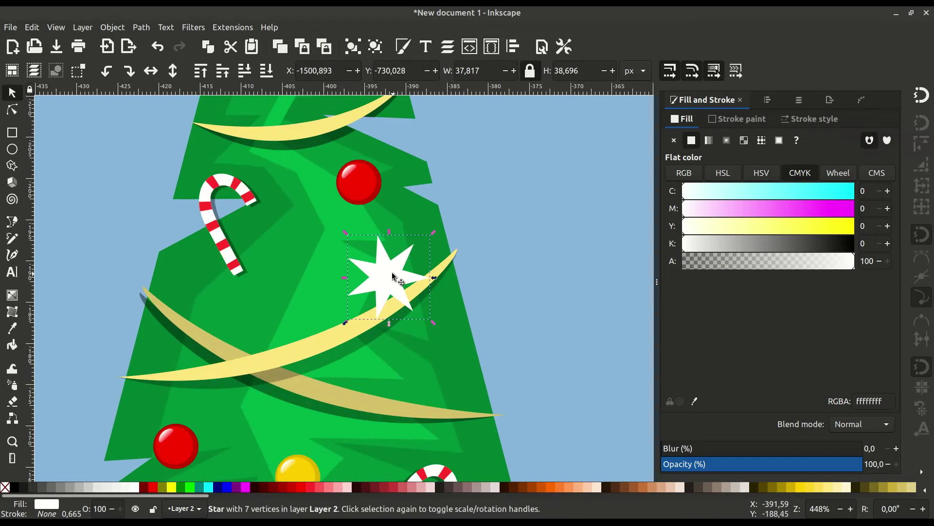
Duplicate the star twice, placing smaller copies lower left and lower right on the tree.
{"action": "right_click", "coordinate": [393, 276]}
{"action": "left_click", "coordinate": [428, 273]}
{"action": "mouse_move", "coordinate": [390, 275]}
{"action": "left_mouse_down"}
{"action": "mouse_move", "coordinate": [301, 309]}
{"action": "mouse_move", "coordinate": [239, 375]}
{"action": "left_mouse_up"}
{"action": "key", "text": "less"}
{"action": "key", "text": "less"}
{"action": "key", "text": "less"}
{"action": "right_click", "coordinate": [366, 186]}
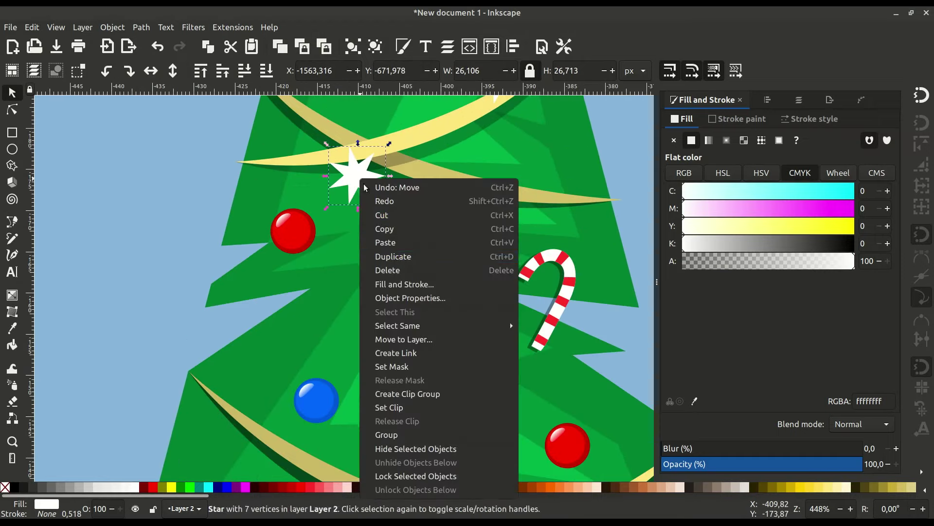
{"action": "left_click", "coordinate": [393, 256]}
{"action": "left_click_drag", "start_coordinate": [346, 174], "coordinate": [455, 378]}
{"action": "scroll", "coordinate": [498, 323], "scroll_direction": "down", "scroll_amount": 5}
{"action": "left_click_drag", "start_coordinate": [417, 244], "coordinate": [276, 441]}
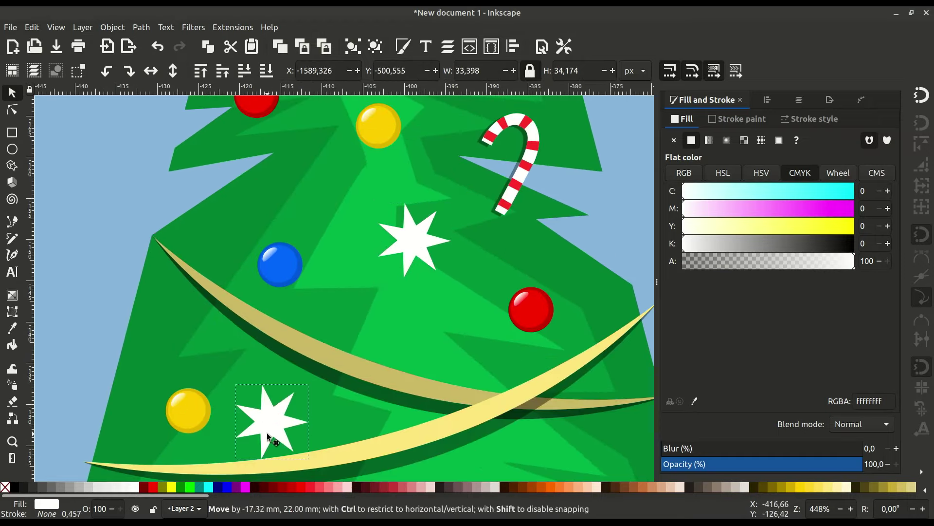
Spread the star copies around the tree and add one more duplicate lower right.
{"action": "scroll", "coordinate": [386, 277], "scroll_direction": "right", "scroll_amount": 5}
{"action": "left_click_drag", "start_coordinate": [234, 238], "coordinate": [516, 395]}
{"action": "scroll", "coordinate": [487, 292], "scroll_direction": "down", "scroll_amount": 3}
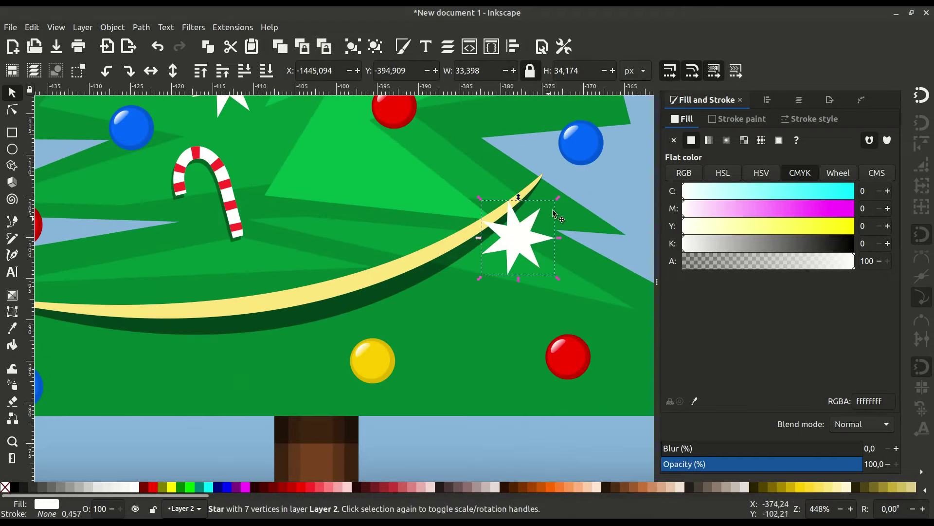
{"action": "left_click_drag", "start_coordinate": [550, 240], "coordinate": [162, 304]}
{"action": "scroll", "coordinate": [263, 387], "scroll_direction": "down", "scroll_amount": 2, "text": "ctrl"}
{"action": "scroll", "coordinate": [264, 387], "scroll_direction": "up", "scroll_amount": 3}
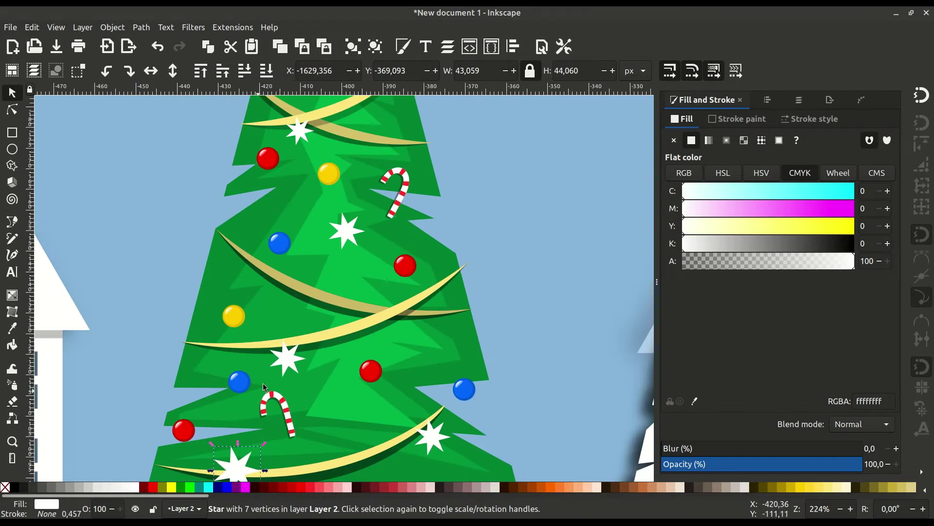
{"action": "right_click", "coordinate": [348, 243]}
{"action": "left_click", "coordinate": [378, 273]}
{"action": "left_click_drag", "start_coordinate": [344, 233], "coordinate": [396, 298]}
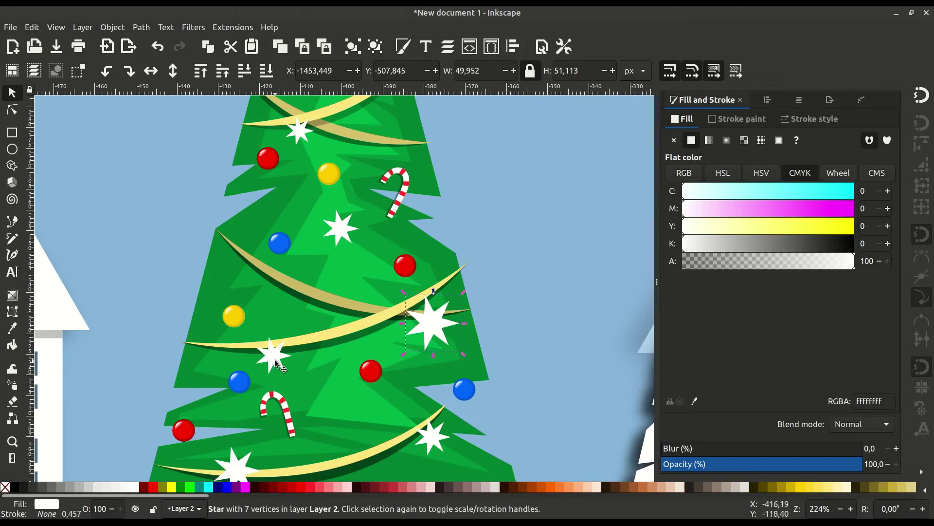
Zoom out to the whole card and select all 47 tree pieces at once.
{"action": "scroll", "coordinate": [277, 365], "scroll_direction": "up", "scroll_amount": 6}
{"action": "right_click", "coordinate": [378, 392]}
{"action": "left_click", "coordinate": [378, 394]}
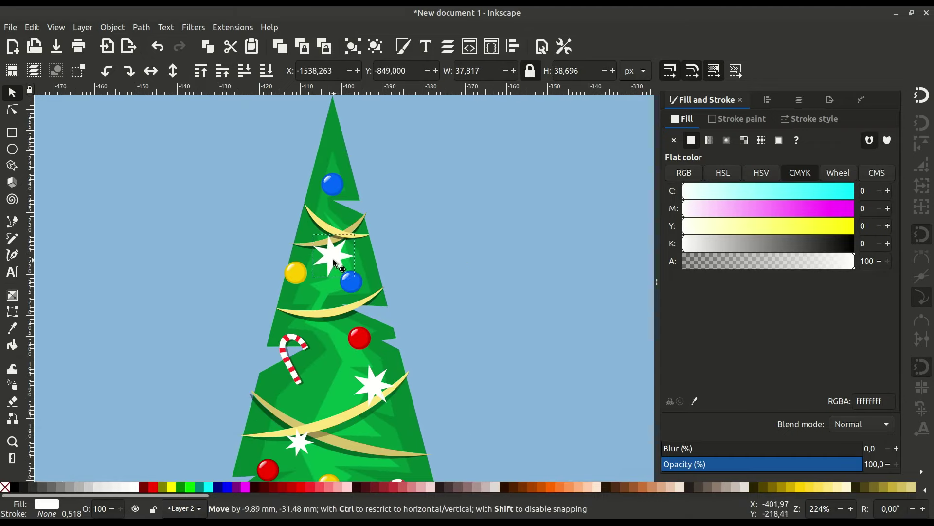
{"action": "left_click", "coordinate": [438, 256]}
{"action": "key", "text": "5"}
{"action": "left_click_drag", "start_coordinate": [238, 379], "coordinate": [432, 139]}
Group the Christmas tree pieces, enlarge the group and settle it into place.
{"action": "right_click", "coordinate": [344, 199]}
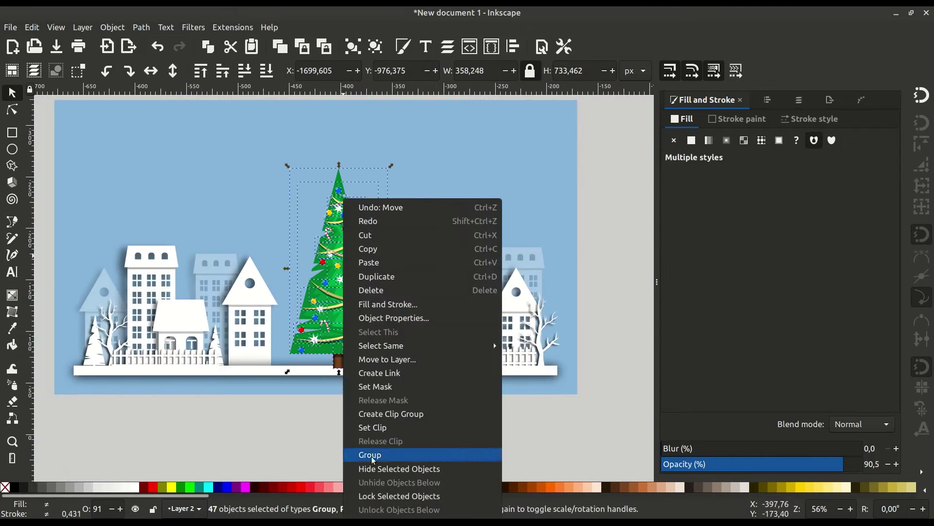
{"action": "left_click", "coordinate": [374, 454]}
{"action": "left_click_drag", "start_coordinate": [392, 184], "coordinate": [397, 153]}
{"action": "left_click_drag", "start_coordinate": [350, 293], "coordinate": [340, 292]}
{"action": "key", "text": "Escape"}
{"action": "left_click", "coordinate": [341, 302]}
{"action": "key", "text": "Escape"}
{"action": "key", "text": "5"}
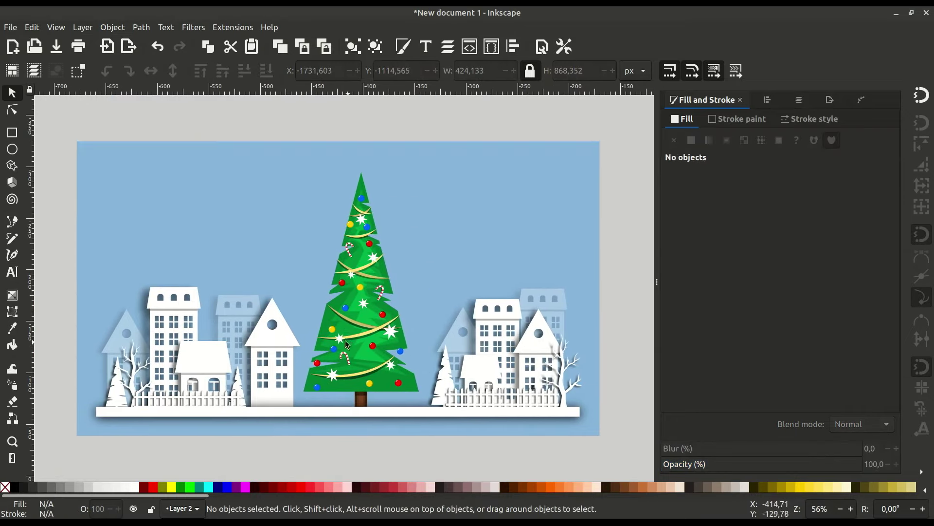
{"action": "left_click_drag", "start_coordinate": [347, 344], "coordinate": [353, 339]}
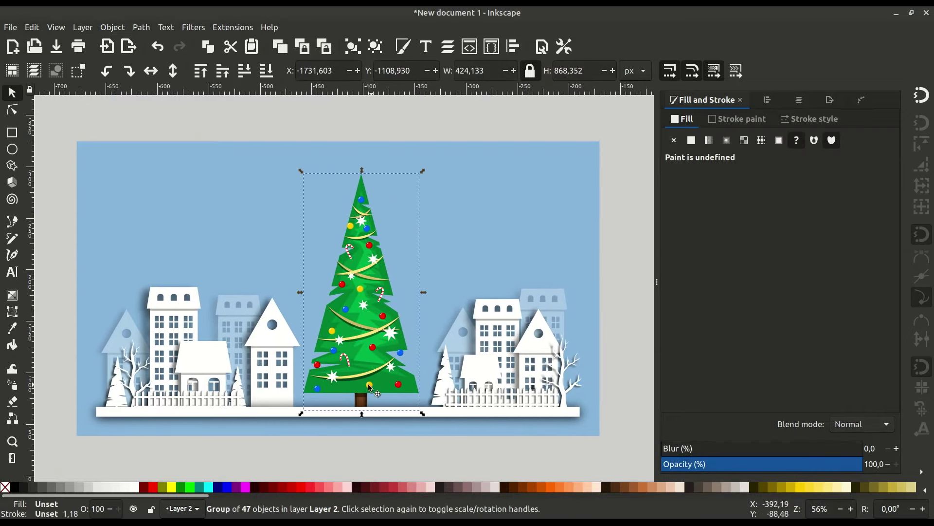
{"action": "left_click_drag", "start_coordinate": [370, 388], "coordinate": [368, 388]}
{"action": "scroll", "coordinate": [431, 306], "scroll_direction": "up", "scroll_amount": 1}
Duplicate the white house by the fence, moving the copy beside the tree and enlarging it slightly.
{"action": "left_click", "coordinate": [431, 305]}
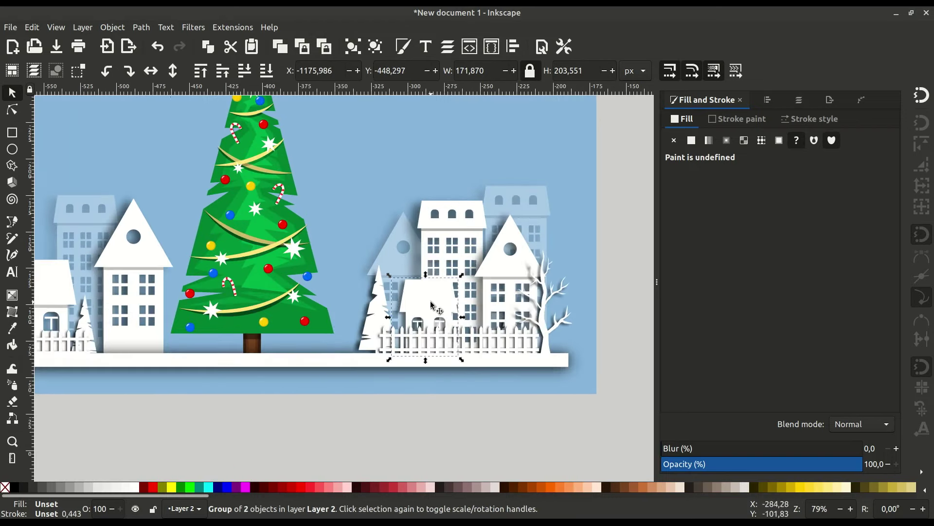
{"action": "right_click", "coordinate": [431, 305]}
{"action": "left_click", "coordinate": [462, 195]}
{"action": "left_click_drag", "start_coordinate": [431, 292], "coordinate": [329, 290]}
{"action": "left_click_drag", "start_coordinate": [270, 267], "coordinate": [275, 258]}
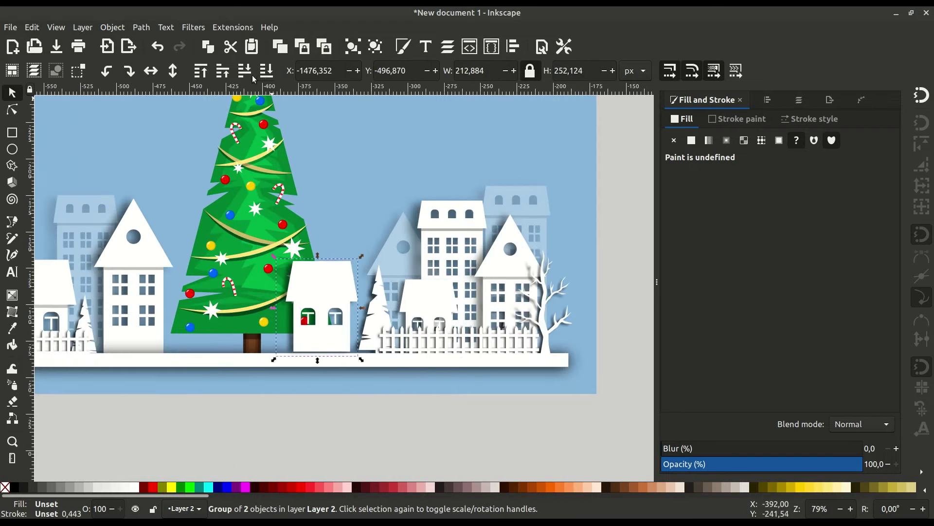
Enlarge the tall pale building at the back and reposition the white bare tree.
{"action": "left_click", "coordinate": [403, 255]}
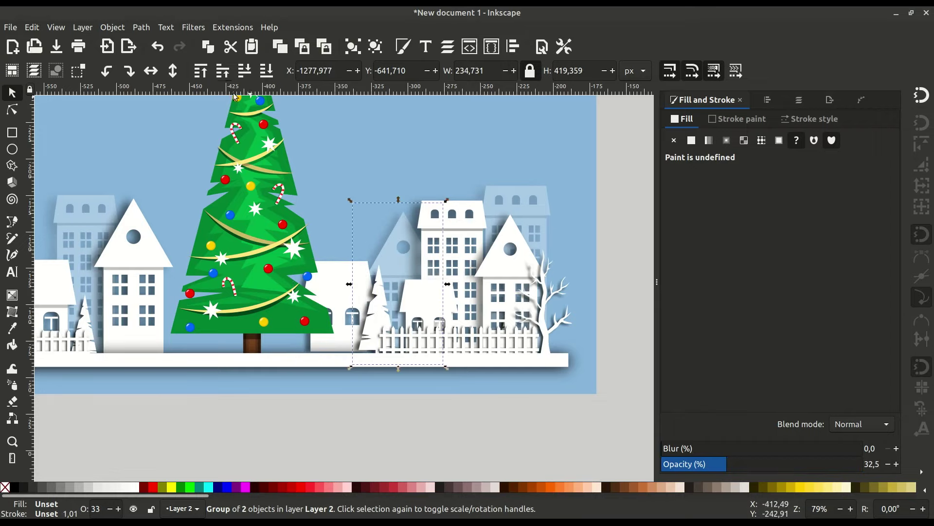
{"action": "scroll", "coordinate": [438, 265], "scroll_direction": "right", "scroll_amount": 4}
{"action": "left_click", "coordinate": [438, 272]}
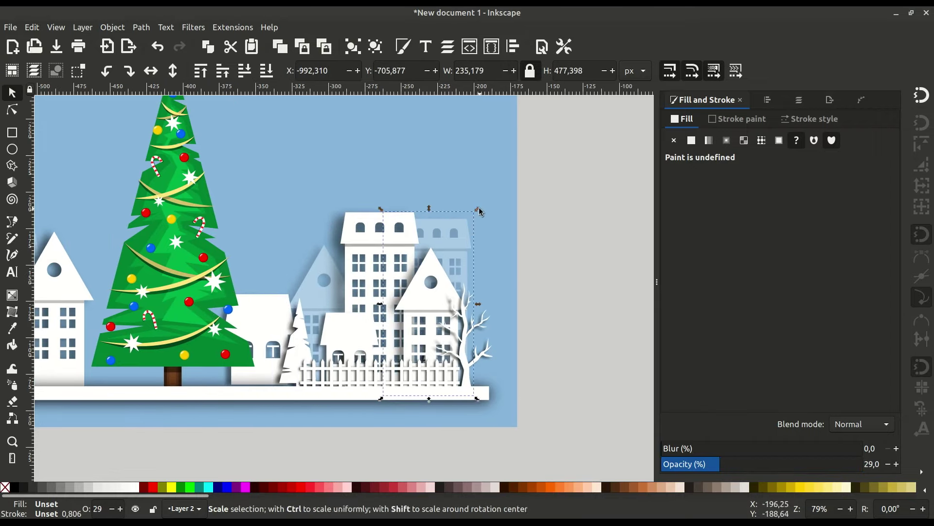
{"action": "left_click_drag", "start_coordinate": [480, 215], "coordinate": [485, 192]}
{"action": "left_click_drag", "start_coordinate": [435, 296], "coordinate": [429, 292]}
{"action": "scroll", "coordinate": [382, 318], "scroll_direction": "left", "scroll_amount": 4}
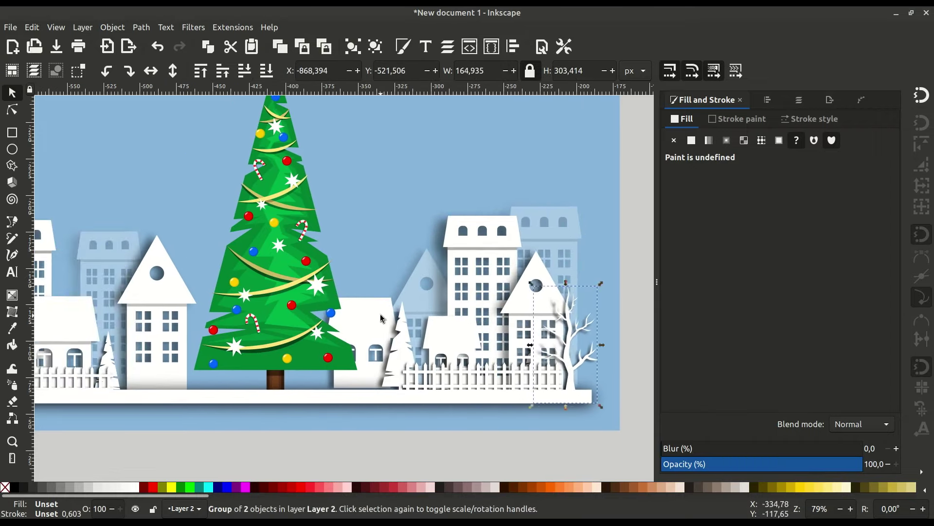
{"action": "scroll", "coordinate": [342, 273], "scroll_direction": "down", "scroll_amount": 3}
{"action": "scroll", "coordinate": [342, 273], "scroll_direction": "up", "scroll_amount": 3}
Add a narrower, taller translucent house copy behind the Christmas tree.
{"action": "right_click", "coordinate": [187, 253]}
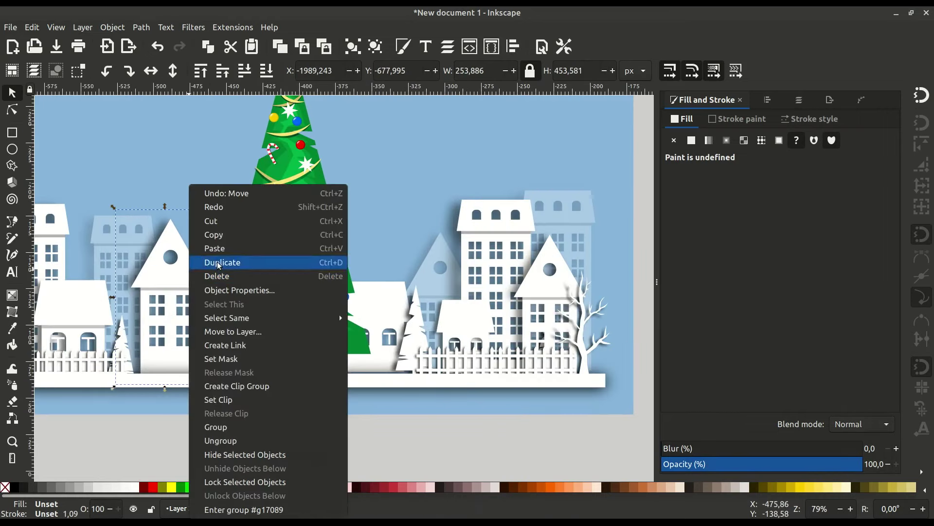
{"action": "left_click", "coordinate": [229, 261]}
{"action": "left_click_drag", "start_coordinate": [171, 281], "coordinate": [345, 281]}
{"action": "left_click_drag", "start_coordinate": [393, 298], "coordinate": [373, 298]}
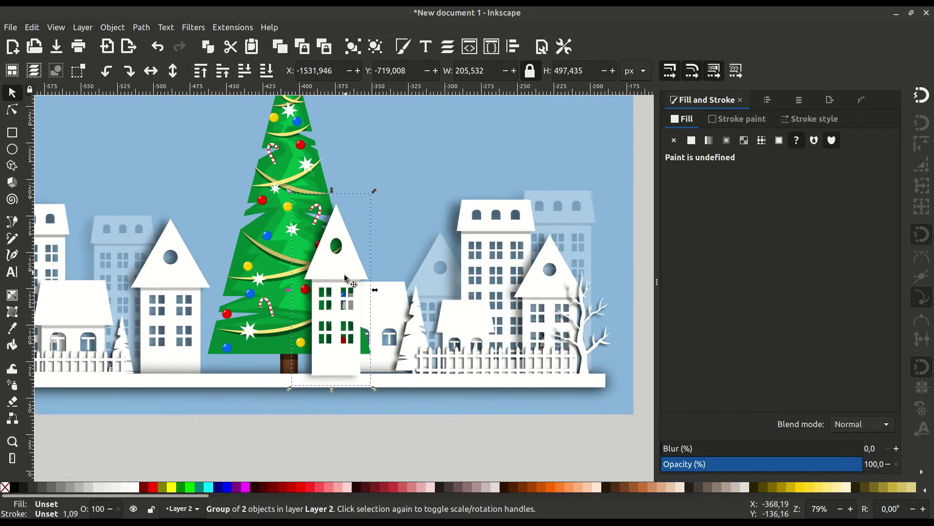
{"action": "left_click_drag", "start_coordinate": [340, 207], "coordinate": [348, 191]}
{"action": "key", "text": "Page_Down"}
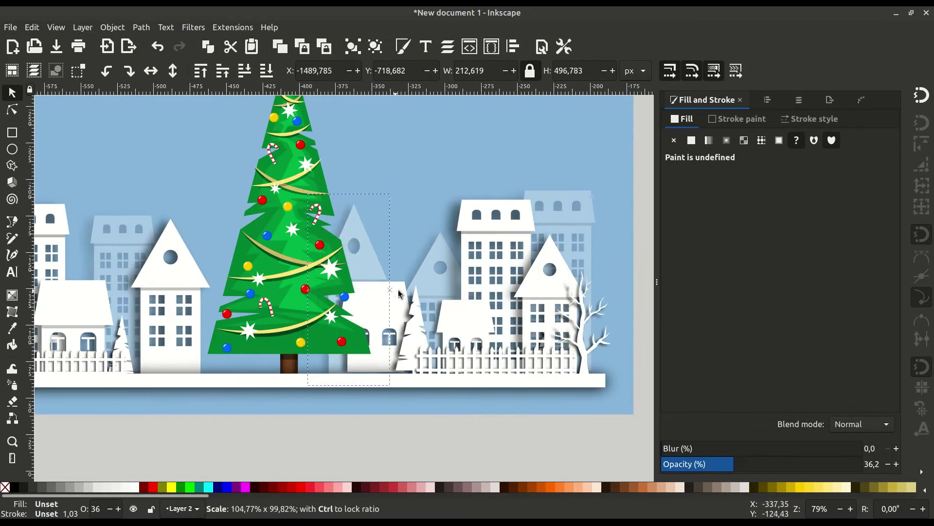
{"action": "left_click_drag", "start_coordinate": [402, 198], "coordinate": [417, 163]}
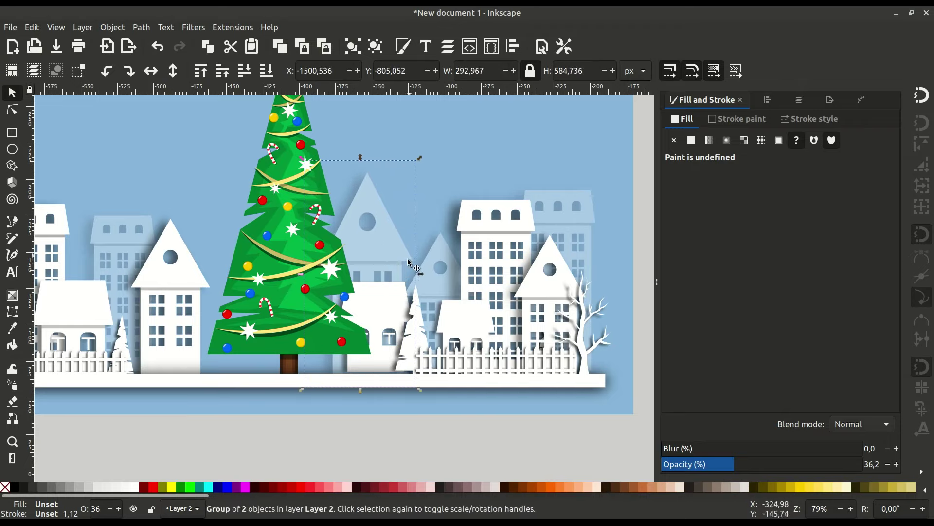
{"action": "left_click_drag", "start_coordinate": [401, 259], "coordinate": [376, 258]}
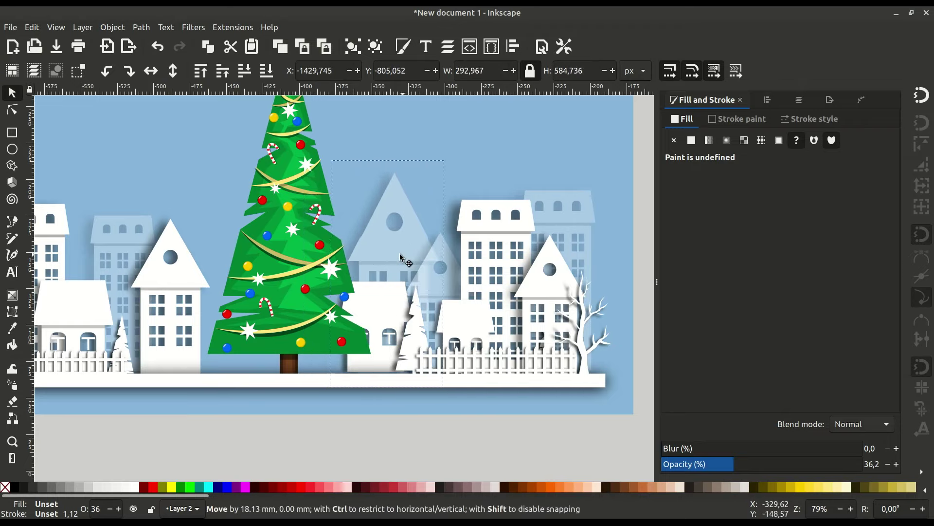
Duplicate the white bare tree and place the copy on the left beside the white house.
{"action": "right_click", "coordinate": [559, 337]}
{"action": "left_click", "coordinate": [606, 260]}
{"action": "left_click_drag", "start_coordinate": [580, 336], "coordinate": [220, 321]}
{"action": "scroll", "coordinate": [242, 101], "scroll_direction": "left", "scroll_amount": 3}
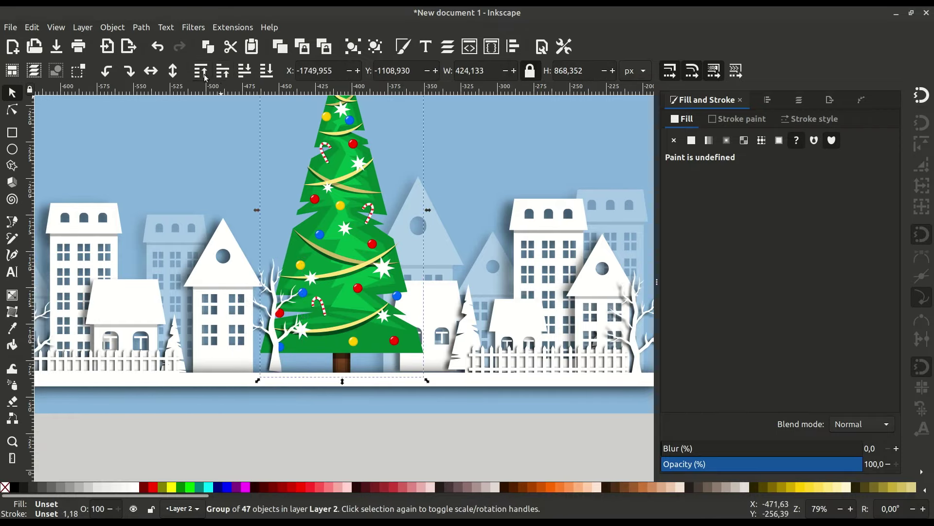
{"action": "scroll", "coordinate": [175, 321], "scroll_direction": "up", "scroll_amount": 1}
{"action": "left_click_drag", "start_coordinate": [297, 317], "coordinate": [306, 326]}
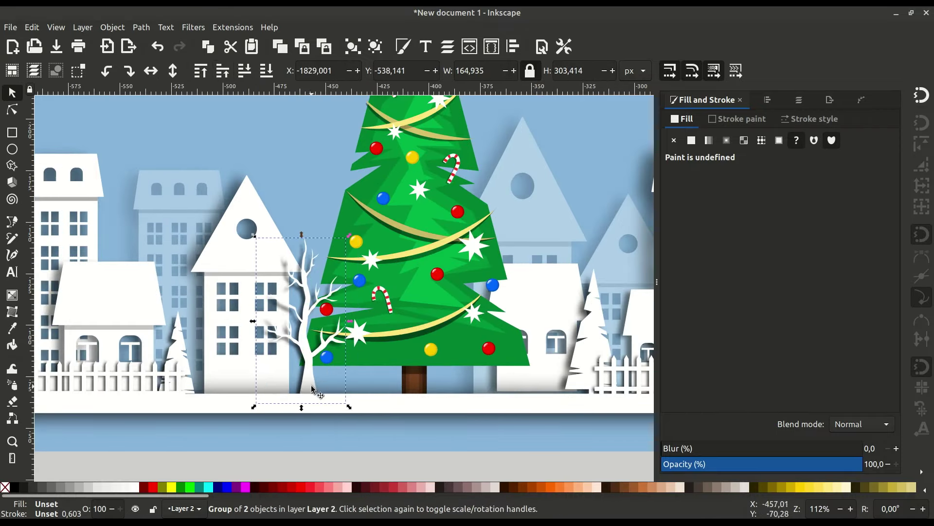
{"action": "left_click_drag", "start_coordinate": [312, 388], "coordinate": [294, 388]}
Copy the Christmas tree, ungroup the copy and union its pieces into one black path.
{"action": "left_click", "coordinate": [344, 449]}
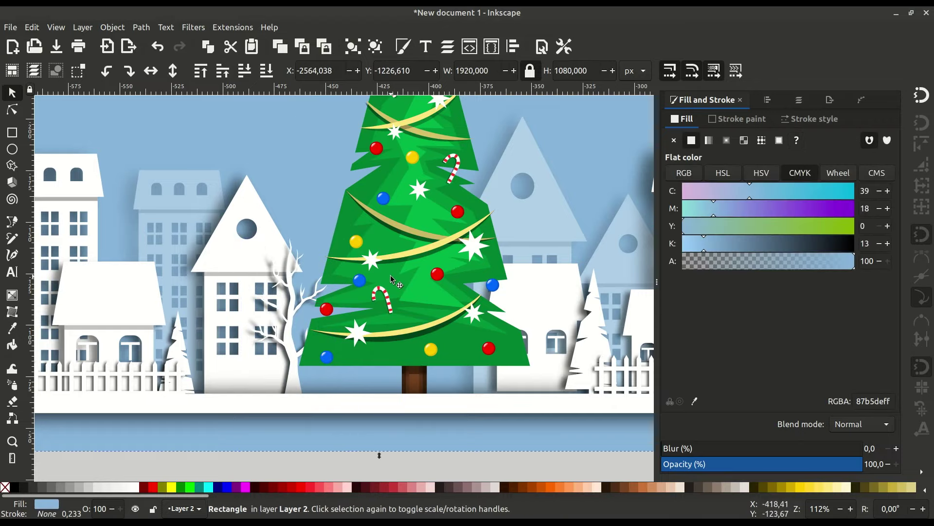
{"action": "key", "text": "Page_Down"}
{"action": "left_click", "coordinate": [392, 229]}
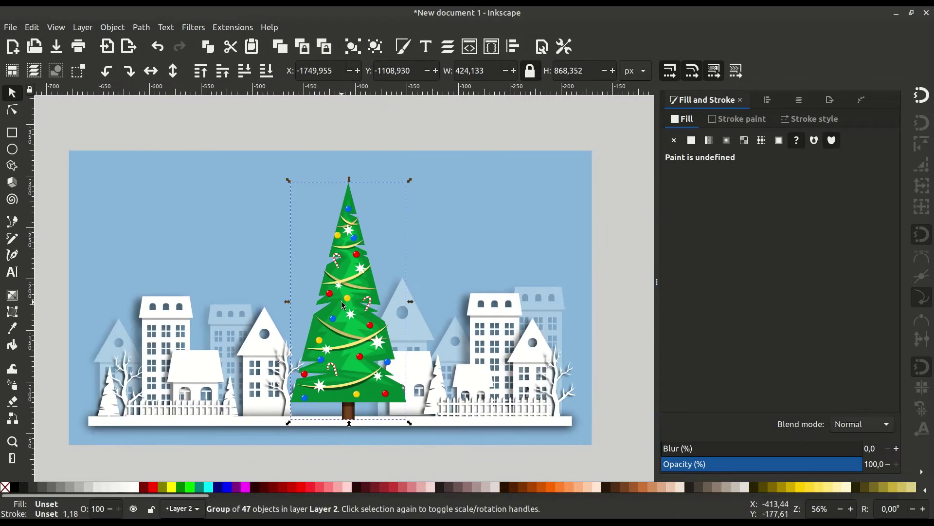
{"action": "key", "text": "ctrl+shift+g"}
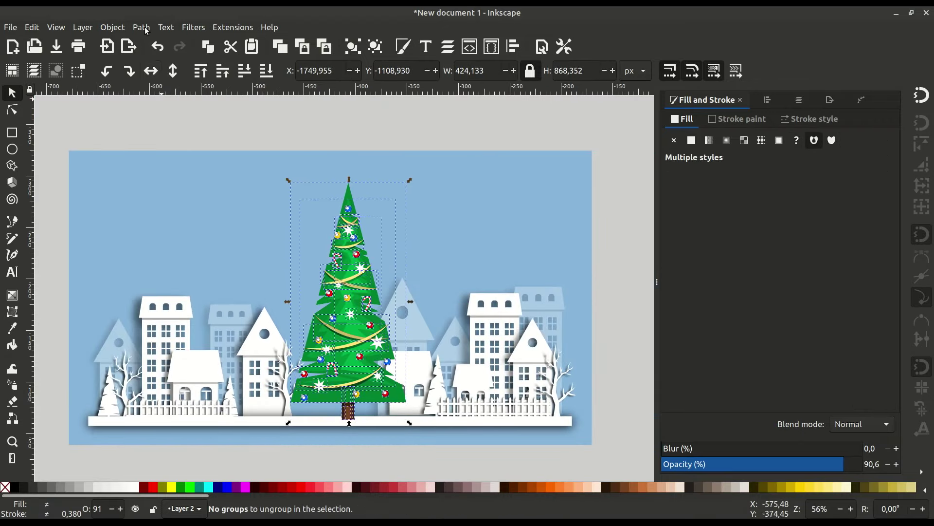
{"action": "left_click", "coordinate": [141, 27]}
{"action": "left_click", "coordinate": [160, 92]}
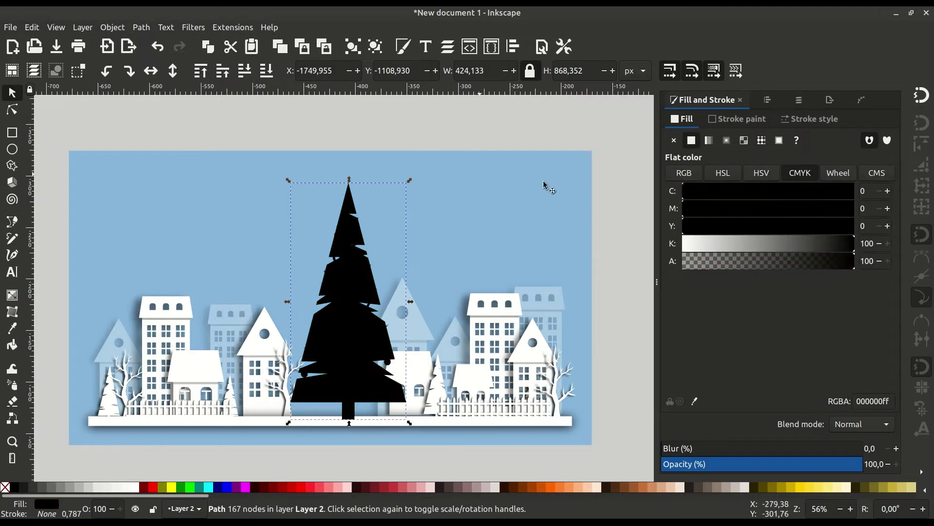
Apply an Offset path effect to expand the tree silhouette, then flatten it into the path.
{"action": "key", "text": "ctrl+shift+7"}
{"action": "left_click", "coordinate": [681, 455]}
{"action": "left_click", "coordinate": [389, 142]}
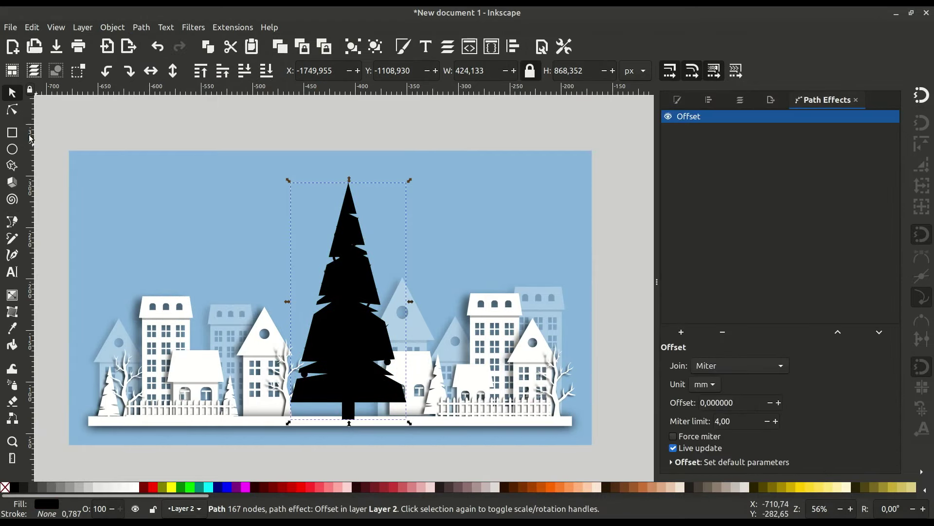
{"action": "key", "text": "n"}
{"action": "scroll", "coordinate": [347, 185], "scroll_direction": "up", "scroll_amount": 2}
{"action": "left_click_drag", "start_coordinate": [352, 183], "coordinate": [359, 174]}
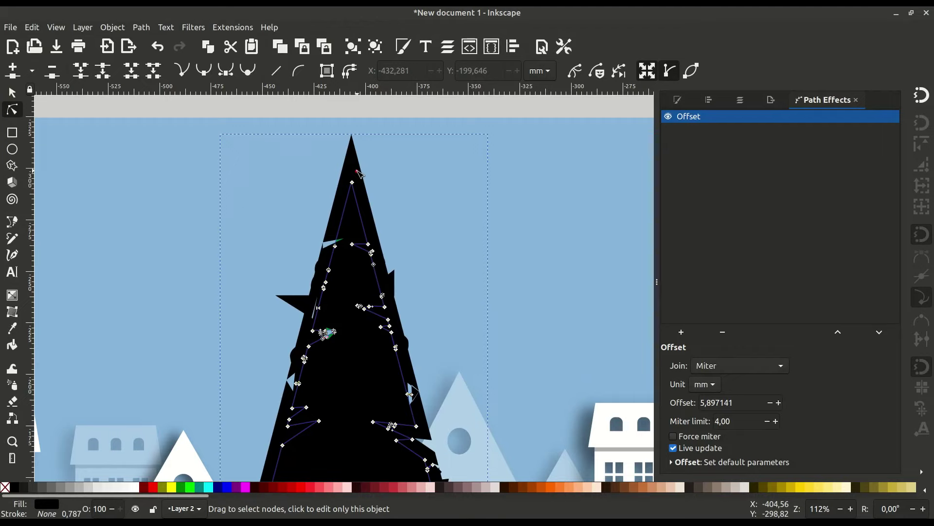
{"action": "left_click", "coordinate": [141, 27]}
{"action": "left_click", "coordinate": [161, 73]}
{"action": "key", "text": "s"}
Lower the silhouette's opacity and blur it into a soft, wider shadow.
{"action": "key", "text": "ctrl+shift+f"}
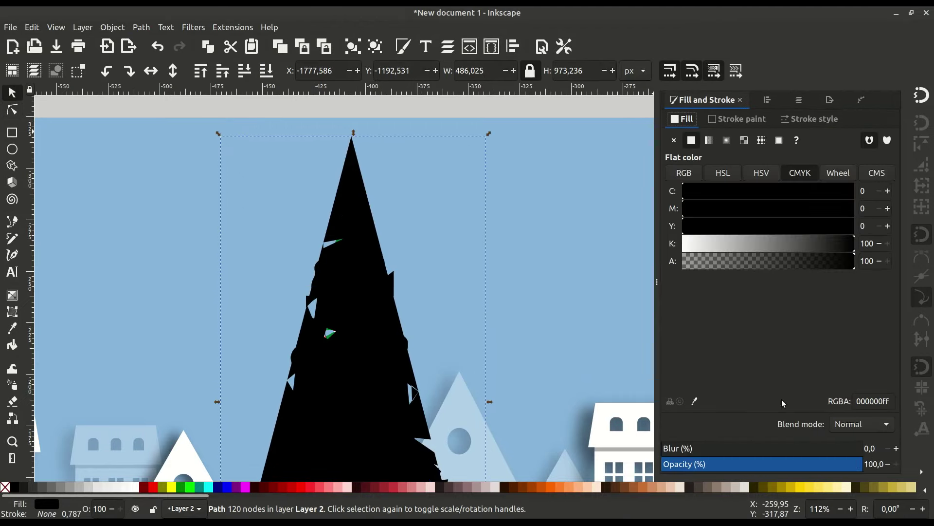
{"action": "left_click_drag", "start_coordinate": [828, 463], "coordinate": [758, 463]}
{"action": "scroll", "coordinate": [466, 299], "scroll_direction": "down", "scroll_amount": 2}
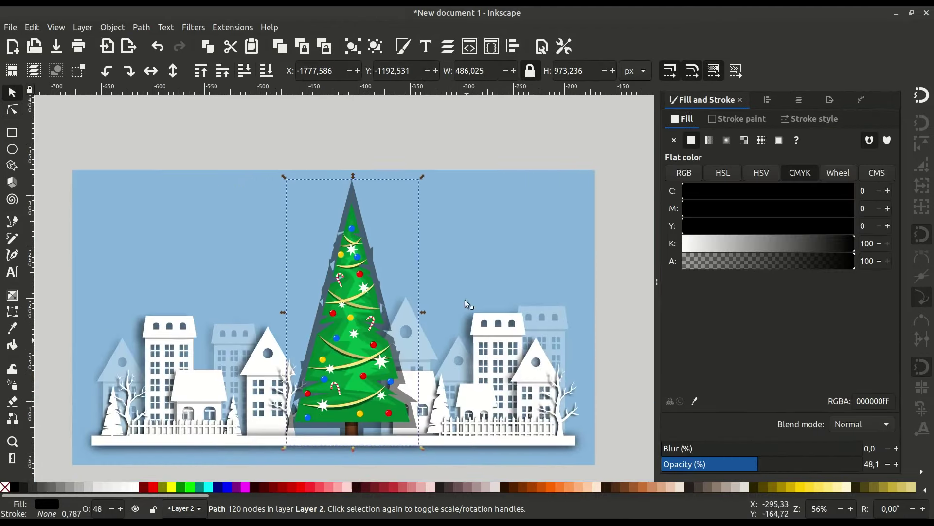
{"action": "scroll", "coordinate": [359, 171], "scroll_direction": "up", "scroll_amount": 2}
{"action": "left_click_drag", "start_coordinate": [350, 115], "coordinate": [351, 173]}
{"action": "scroll", "coordinate": [350, 292], "scroll_direction": "down", "scroll_amount": 5}
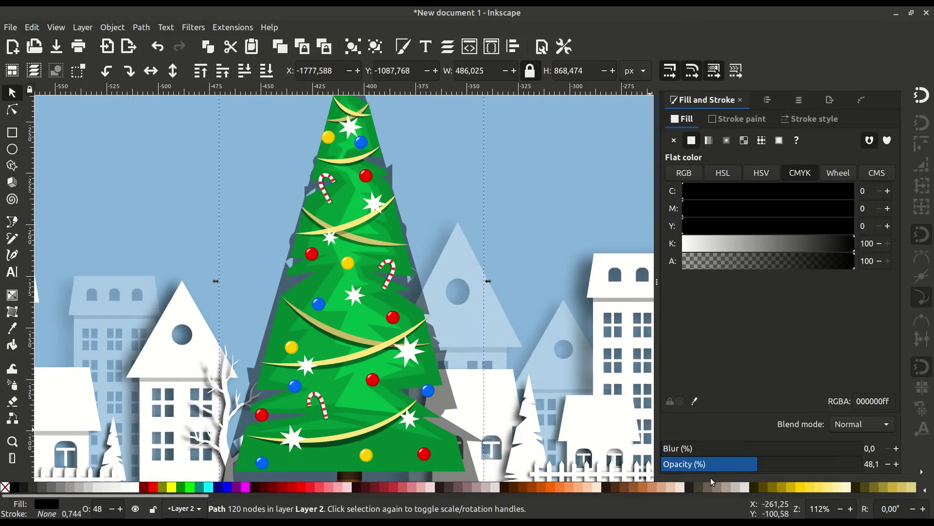
{"action": "left_click_drag", "start_coordinate": [759, 465], "coordinate": [777, 464]}
{"action": "left_click_drag", "start_coordinate": [666, 449], "coordinate": [693, 448]}
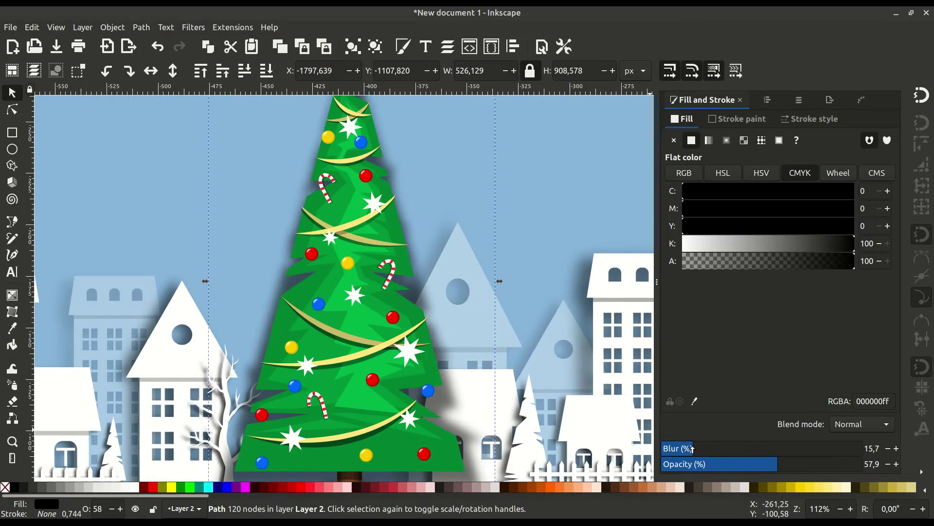
{"action": "left_click_drag", "start_coordinate": [500, 285], "coordinate": [512, 279]}
Reduce the shadow's opacity and blur further and stretch it taller.
{"action": "scroll", "coordinate": [536, 312], "scroll_direction": "down", "scroll_amount": 4}
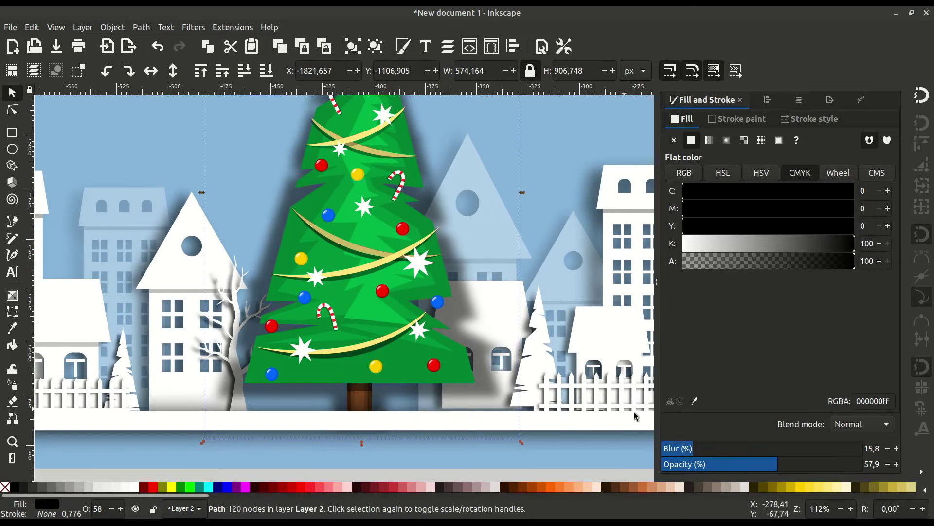
{"action": "left_click_drag", "start_coordinate": [765, 465], "coordinate": [752, 464]}
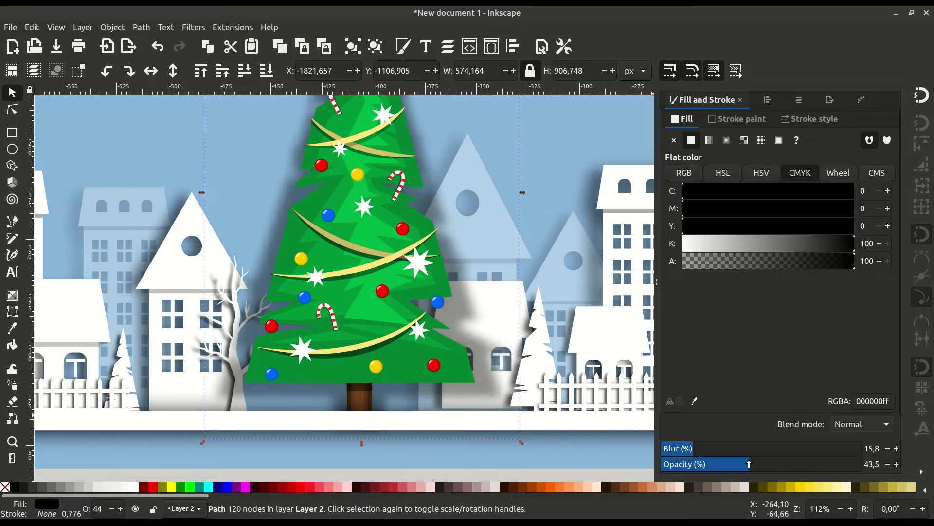
{"action": "left_click_drag", "start_coordinate": [693, 449], "coordinate": [687, 448]}
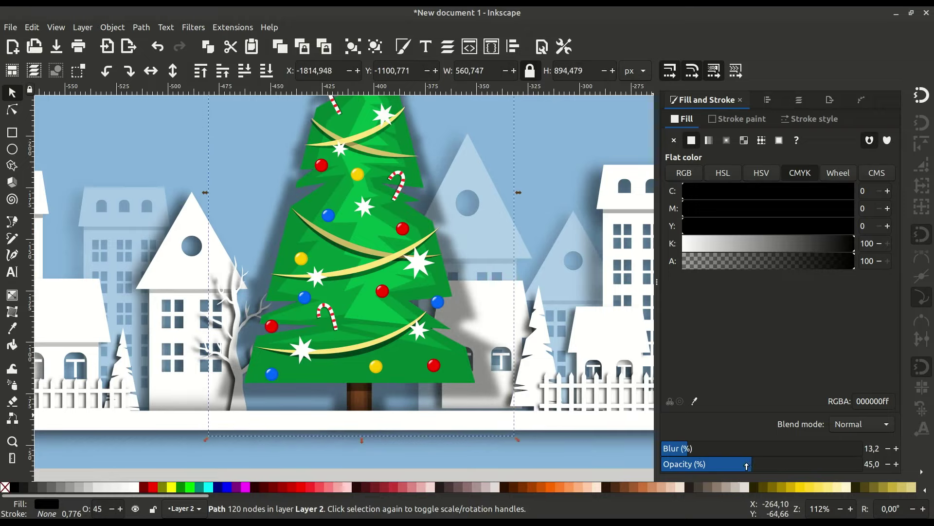
{"action": "left_click_drag", "start_coordinate": [746, 467], "coordinate": [736, 465]}
{"action": "scroll", "coordinate": [363, 195], "scroll_direction": "up", "scroll_amount": 8}
{"action": "left_click_drag", "start_coordinate": [362, 142], "coordinate": [362, 121]}
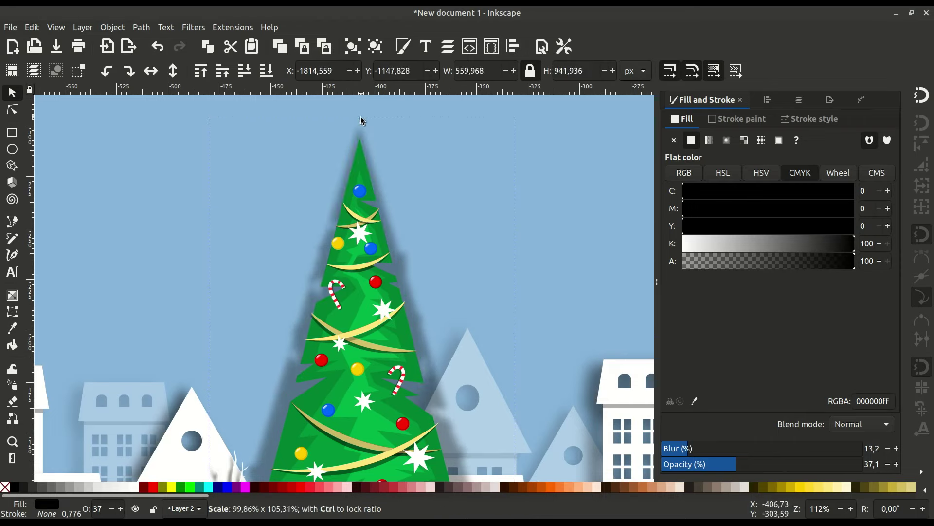
Lighten the tree shadow once more and zoom out to the whole card.
{"action": "right_click", "coordinate": [356, 184]}
{"action": "key", "text": "Escape"}
{"action": "left_click", "coordinate": [437, 352]}
{"action": "key", "text": "minus"}
{"action": "key", "text": "minus"}
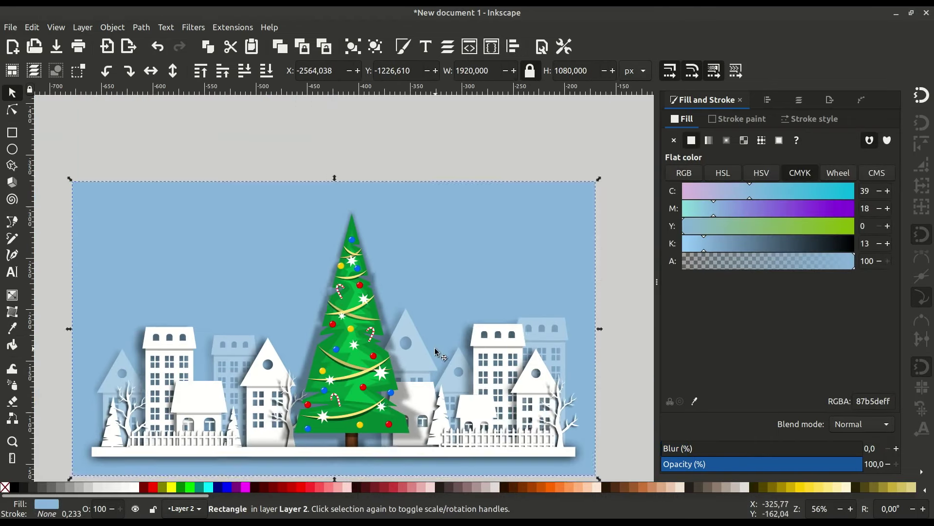
{"action": "scroll", "coordinate": [423, 331], "scroll_direction": "down", "scroll_amount": 4}
{"action": "scroll", "coordinate": [359, 187], "scroll_direction": "up", "scroll_amount": 1}
{"action": "left_click", "coordinate": [397, 227], "text": "ctrl"}
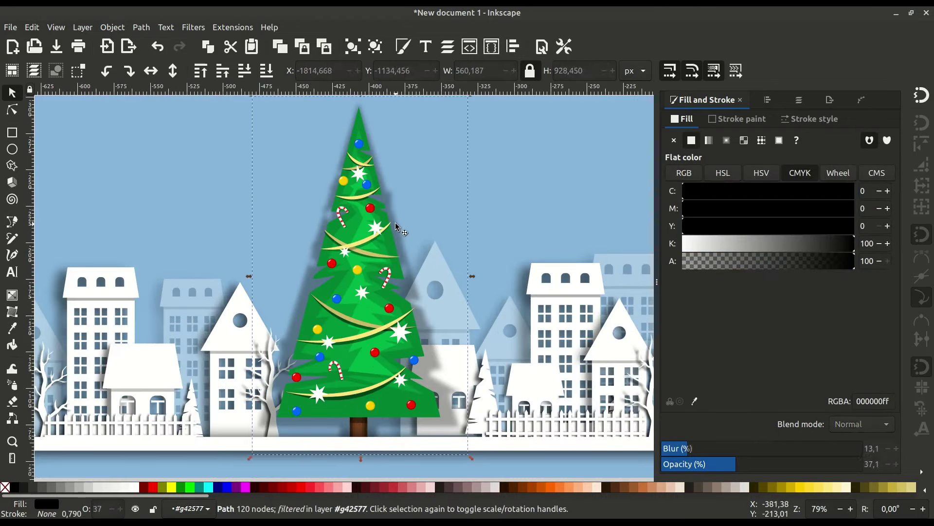
{"action": "left_click_drag", "start_coordinate": [714, 463], "coordinate": [703, 465]}
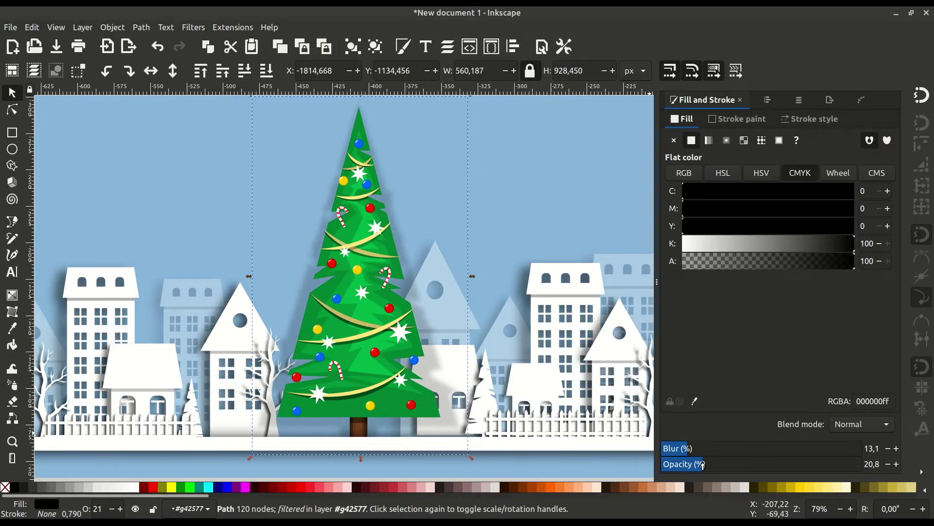
{"action": "left_click", "coordinate": [507, 444]}
{"action": "key", "text": "5"}
{"action": "left_click", "coordinate": [384, 453]}
Rubber-band select the houses and fence and move them up a little.
{"action": "scroll", "coordinate": [280, 141], "scroll_direction": "down", "scroll_amount": 3}
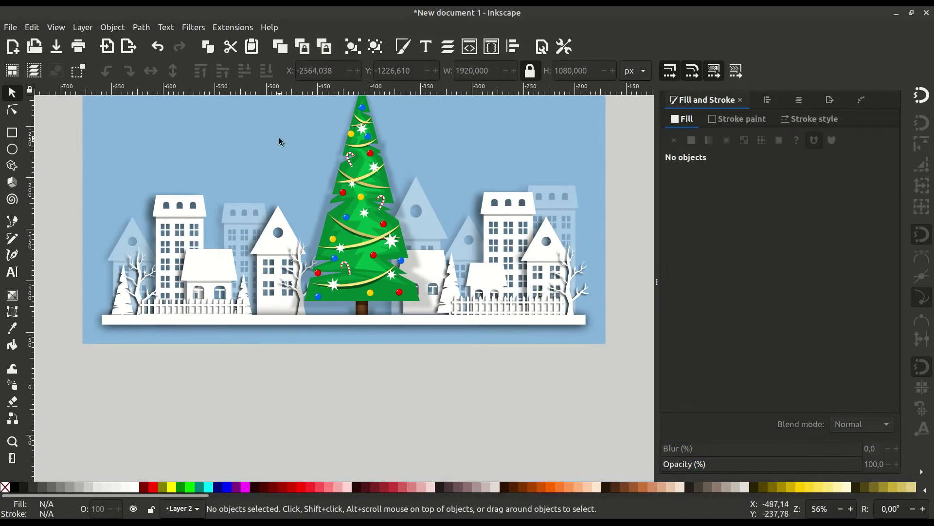
{"action": "left_click", "coordinate": [280, 141]}
{"action": "scroll", "coordinate": [280, 142], "scroll_direction": "up", "scroll_amount": 3}
{"action": "key", "text": "ctrl+a"}
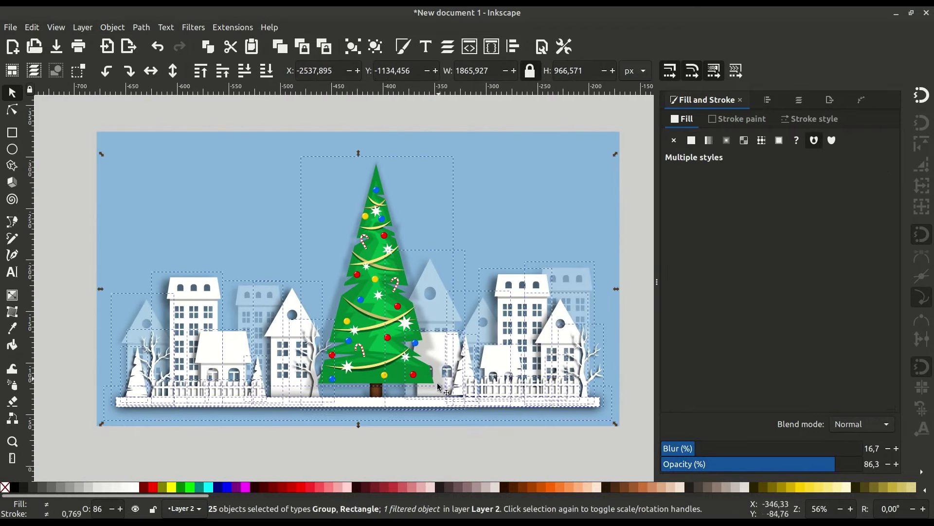
{"action": "left_click", "coordinate": [329, 435]}
{"action": "scroll", "coordinate": [349, 438], "scroll_direction": "down", "scroll_amount": 1}
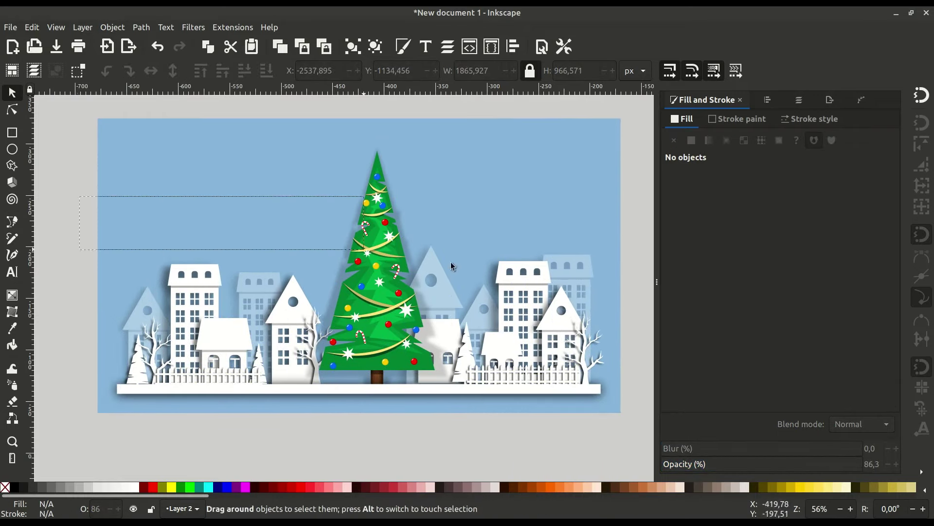
{"action": "left_click_drag", "start_coordinate": [85, 234], "coordinate": [623, 420]}
{"action": "left_click_drag", "start_coordinate": [523, 378], "coordinate": [522, 352]}
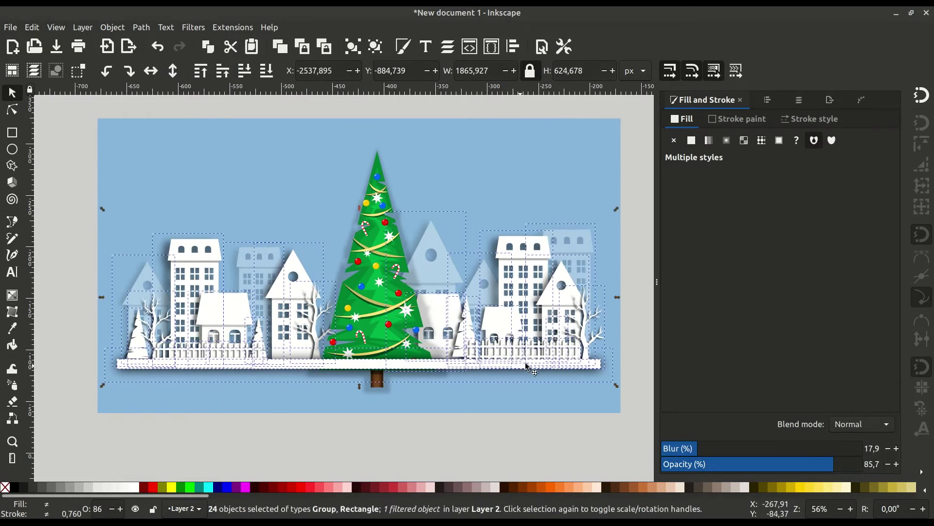
Move the tree group up and shrink it slightly.
{"action": "left_click", "coordinate": [375, 331]}
{"action": "left_click_drag", "start_coordinate": [375, 331], "coordinate": [375, 305]}
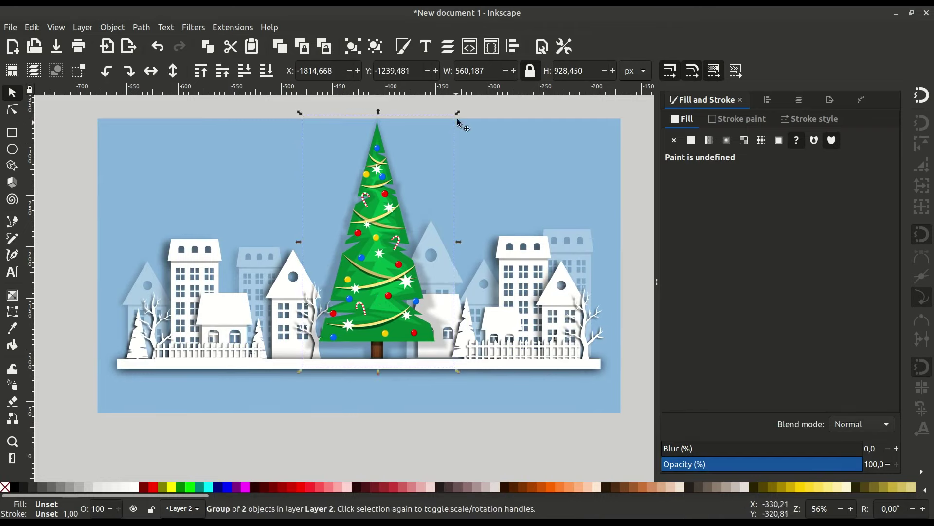
{"action": "left_click_drag", "start_coordinate": [459, 119], "coordinate": [451, 133]}
Type the caption text below the town and set it in the Adventure font.
{"action": "key", "text": "t"}
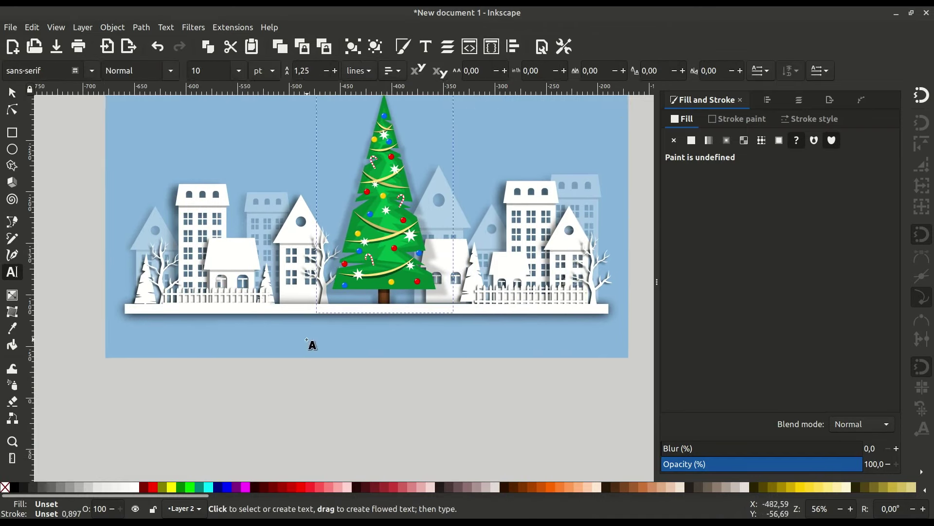
{"action": "scroll", "coordinate": [195, 370], "scroll_direction": "up", "scroll_amount": 1}
{"action": "left_click", "coordinate": [164, 336]}
{"action": "type", "text": "Mer"}
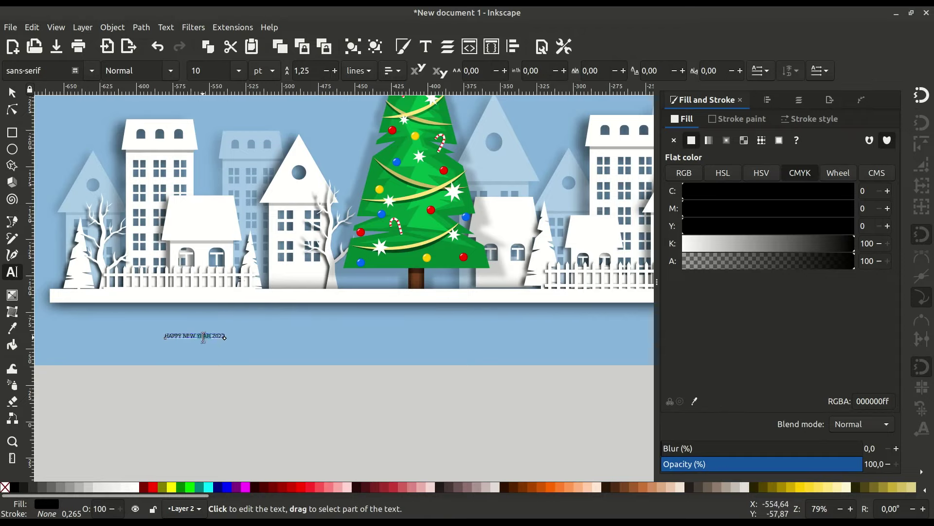
{"action": "left_click", "coordinate": [426, 47]}
{"action": "scroll", "coordinate": [510, 214], "scroll_direction": "down", "scroll_amount": 5}
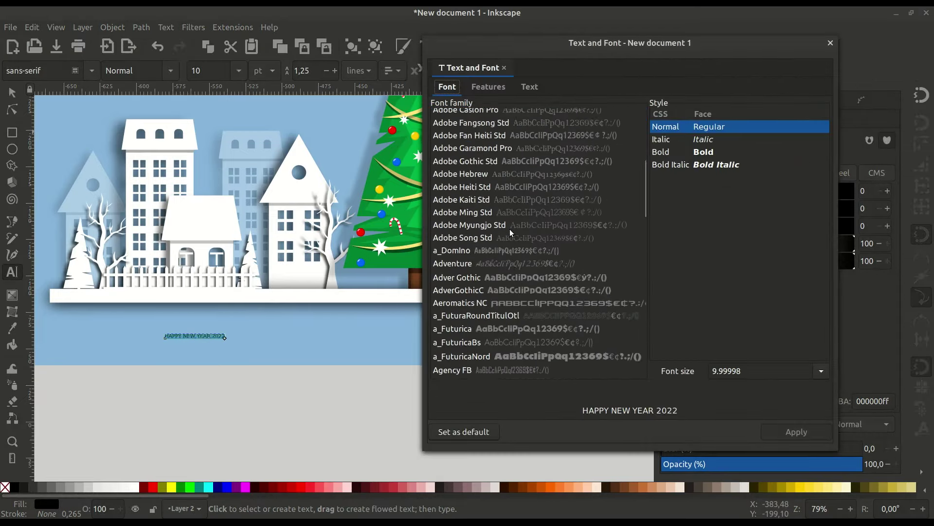
{"action": "scroll", "coordinate": [509, 229], "scroll_direction": "down", "scroll_amount": 1}
{"action": "left_click", "coordinate": [463, 231]}
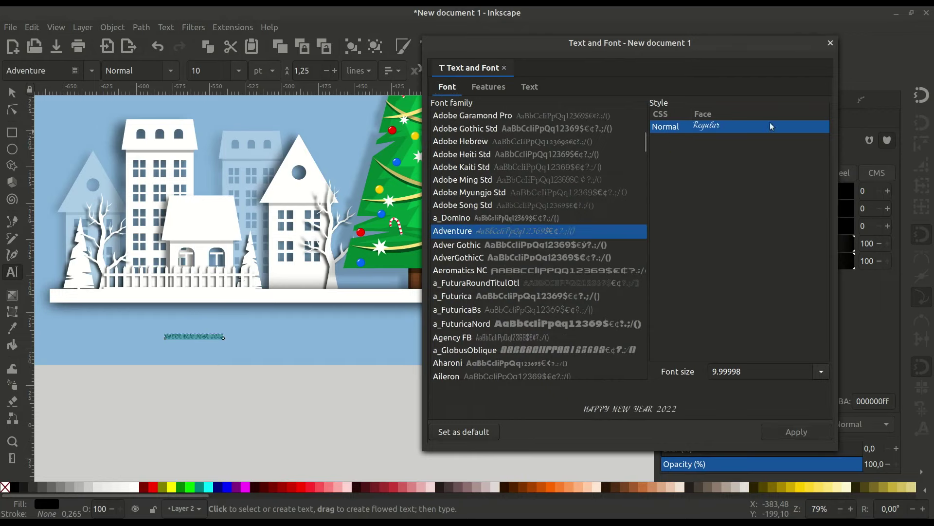
Enlarge the caption, move it under the buildings and colour it white.
{"action": "left_click_drag", "start_coordinate": [234, 333], "coordinate": [567, 360]}
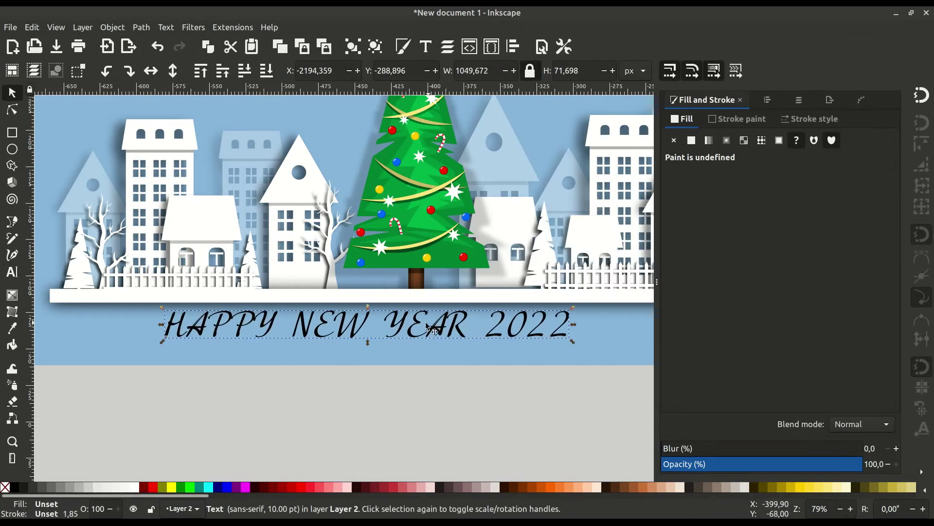
{"action": "left_click_drag", "start_coordinate": [365, 331], "coordinate": [409, 336]}
{"action": "key", "text": "5"}
{"action": "left_click", "coordinate": [358, 336]}
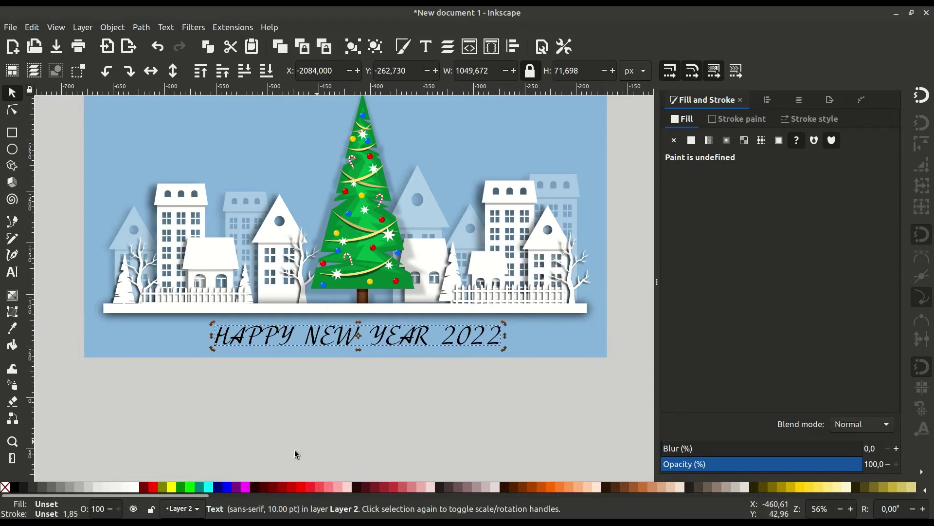
{"action": "left_click", "coordinate": [132, 487]}
{"action": "left_click", "coordinate": [367, 380]}
Reposition the caption so it sits centred beneath the buildings.
{"action": "scroll", "coordinate": [368, 379], "scroll_direction": "up", "scroll_amount": 2}
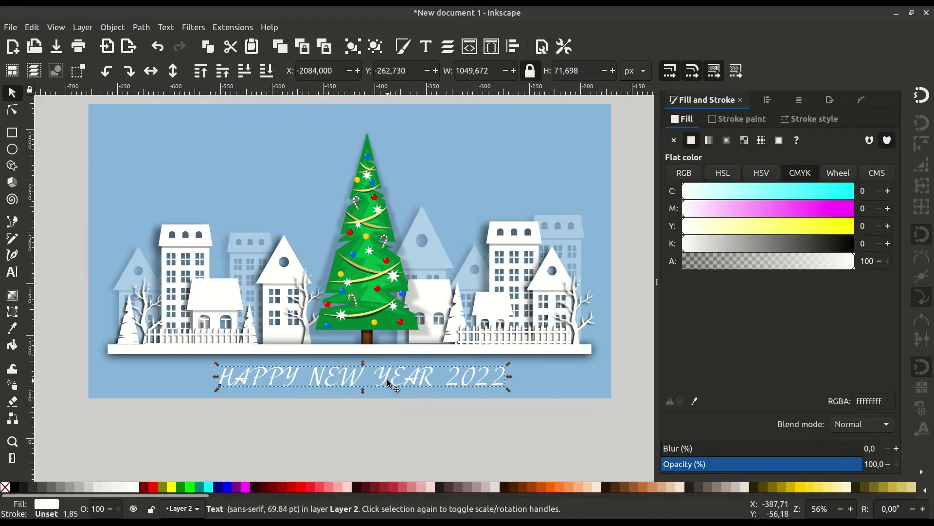
{"action": "mouse_move", "coordinate": [400, 380]}
{"action": "left_mouse_down"}
{"action": "mouse_move", "coordinate": [302, 235]}
{"action": "mouse_move", "coordinate": [281, 171]}
{"action": "left_mouse_up"}
{"action": "scroll", "coordinate": [395, 373], "scroll_direction": "down", "scroll_amount": 1}
{"action": "scroll", "coordinate": [395, 374], "scroll_direction": "up", "scroll_amount": 3}
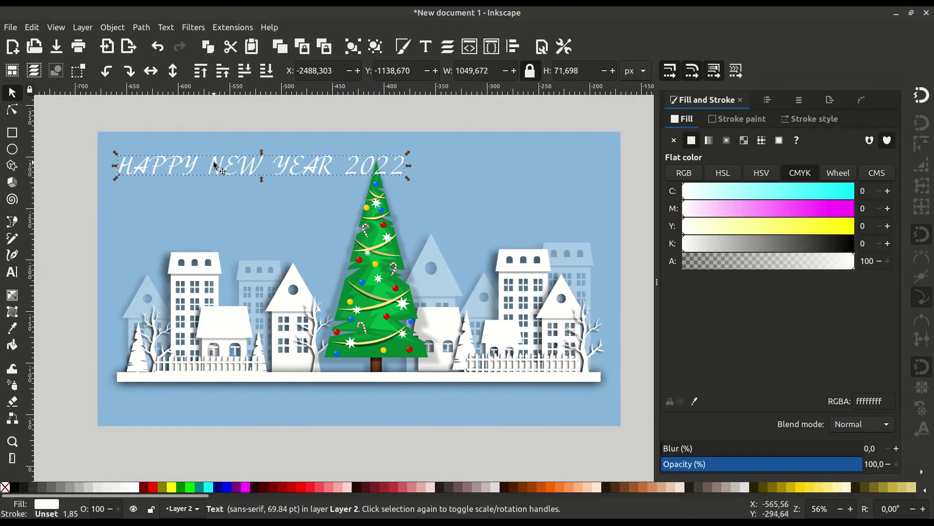
{"action": "mouse_move", "coordinate": [214, 165]}
{"action": "left_mouse_down"}
{"action": "mouse_move", "coordinate": [301, 177]}
{"action": "mouse_move", "coordinate": [219, 167]}
{"action": "mouse_move", "coordinate": [240, 386]}
{"action": "mouse_move", "coordinate": [221, 405]}
{"action": "mouse_move", "coordinate": [241, 405]}
{"action": "left_mouse_up"}
{"action": "double_click", "coordinate": [240, 405]}
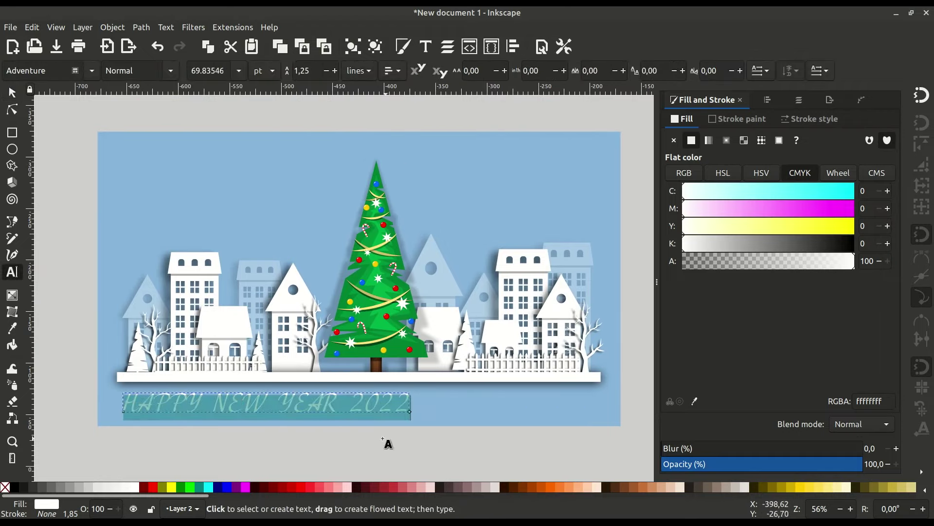
{"action": "key", "text": "F1"}
{"action": "left_click_drag", "start_coordinate": [307, 404], "coordinate": [395, 407]}
Draw a pink circle at about half opacity, resized and placed at the card's left.
{"action": "left_click", "coordinate": [12, 149]}
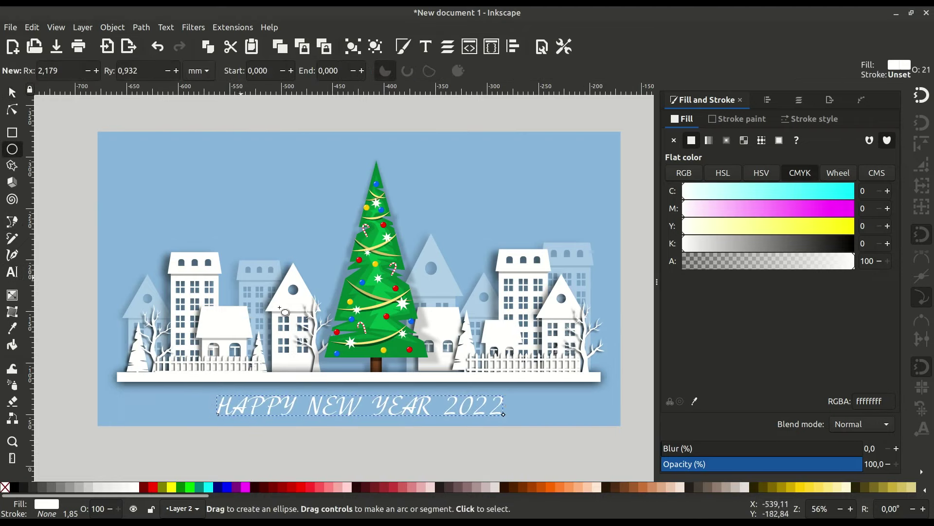
{"action": "scroll", "coordinate": [273, 387], "scroll_direction": "up", "scroll_amount": 1}
{"action": "left_click_drag", "start_coordinate": [90, 173], "coordinate": [284, 369]}
{"action": "key", "text": "F1"}
{"action": "left_click", "coordinate": [316, 487]}
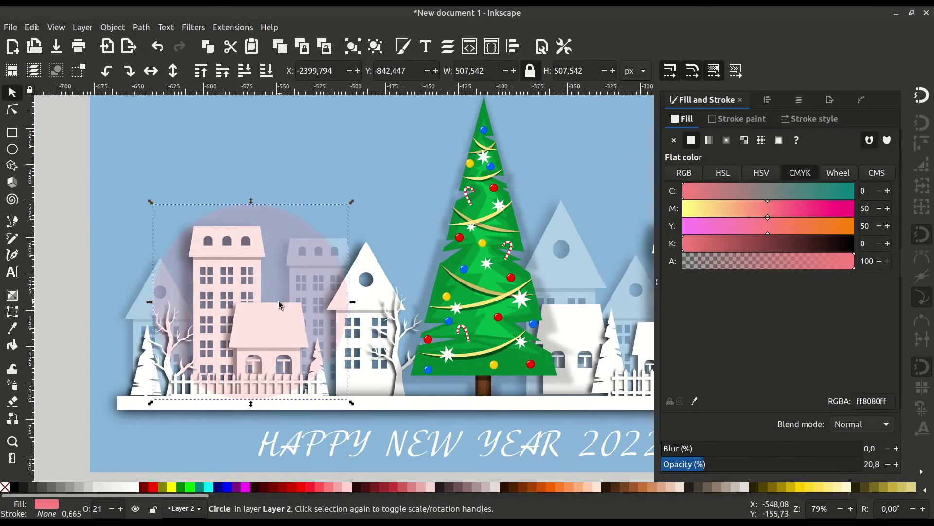
{"action": "left_click_drag", "start_coordinate": [279, 301], "coordinate": [322, 244]}
{"action": "left_click_drag", "start_coordinate": [292, 273], "coordinate": [214, 291]}
{"action": "left_click_drag", "start_coordinate": [266, 252], "coordinate": [228, 291]}
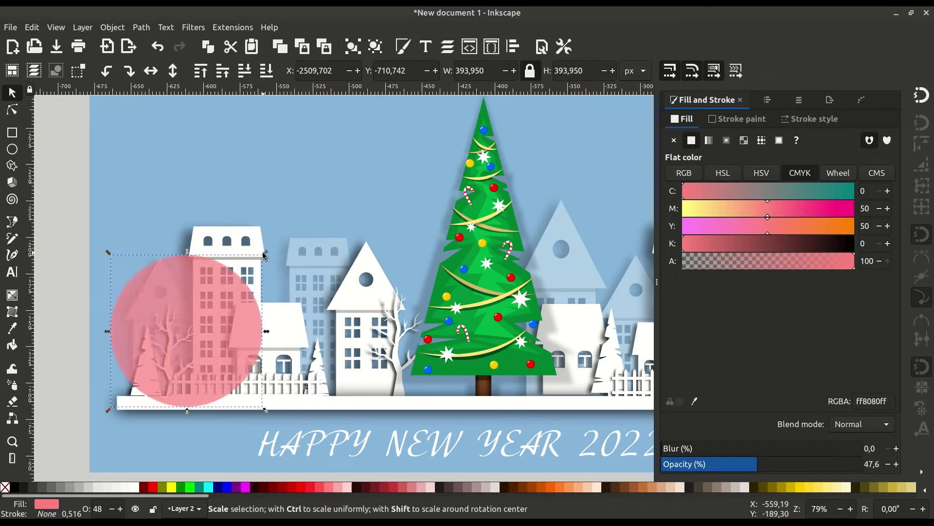
{"action": "left_click_drag", "start_coordinate": [180, 347], "coordinate": [208, 278]}
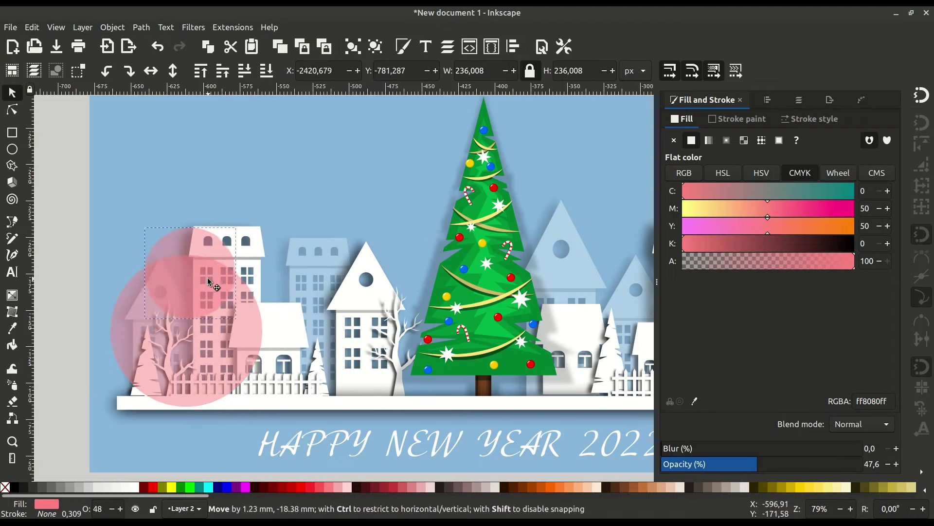
Duplicate the pink circle several times, spreading copies rightward across the tree.
{"action": "right_click", "coordinate": [207, 277]}
{"action": "left_click", "coordinate": [240, 94]}
{"action": "left_click_drag", "start_coordinate": [191, 347], "coordinate": [299, 340]}
{"action": "right_click", "coordinate": [299, 339]}
{"action": "left_click", "coordinate": [316, 272]}
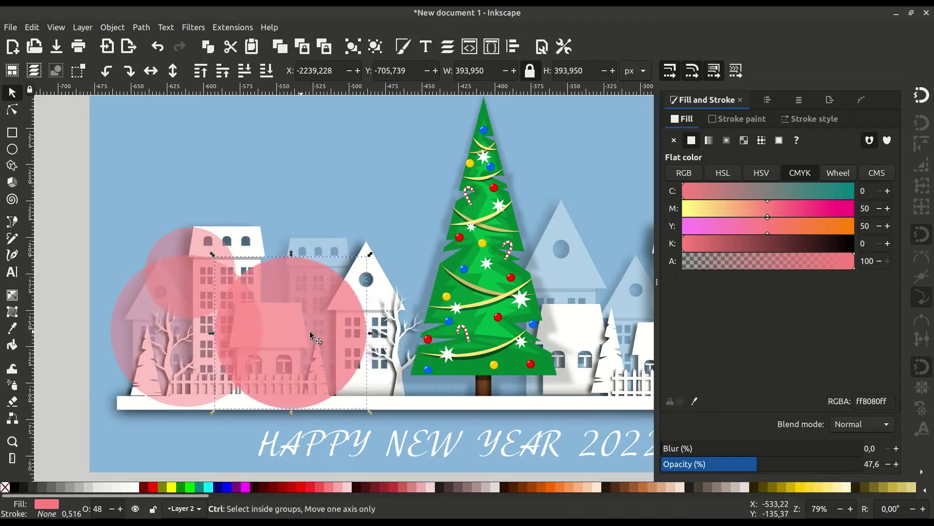
{"action": "right_click", "coordinate": [372, 302]}
{"action": "left_click", "coordinate": [422, 274]}
{"action": "left_click_drag", "start_coordinate": [370, 317], "coordinate": [480, 323]}
{"action": "right_click", "coordinate": [305, 302]}
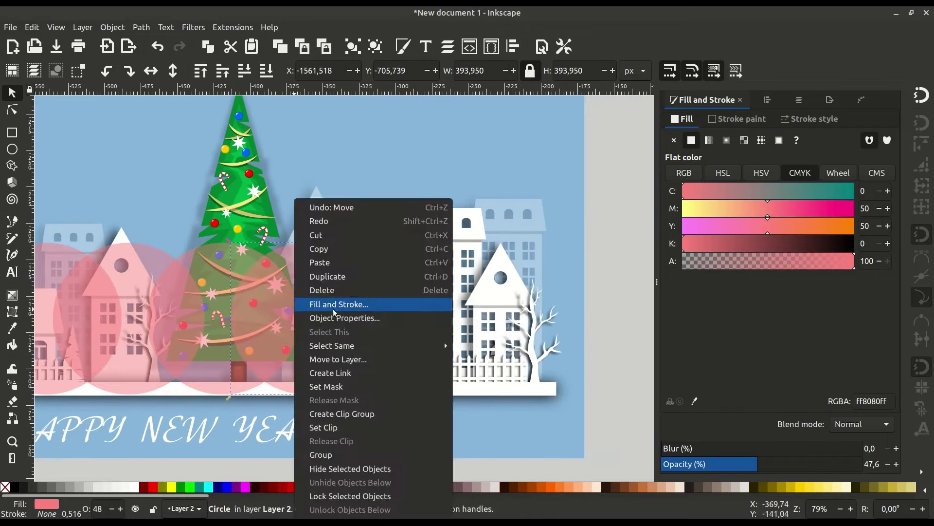
{"action": "left_click", "coordinate": [331, 286]}
{"action": "mouse_move", "coordinate": [330, 292]}
{"action": "left_mouse_down"}
{"action": "mouse_move", "coordinate": [475, 313]}
{"action": "mouse_move", "coordinate": [469, 332]}
{"action": "left_mouse_up"}
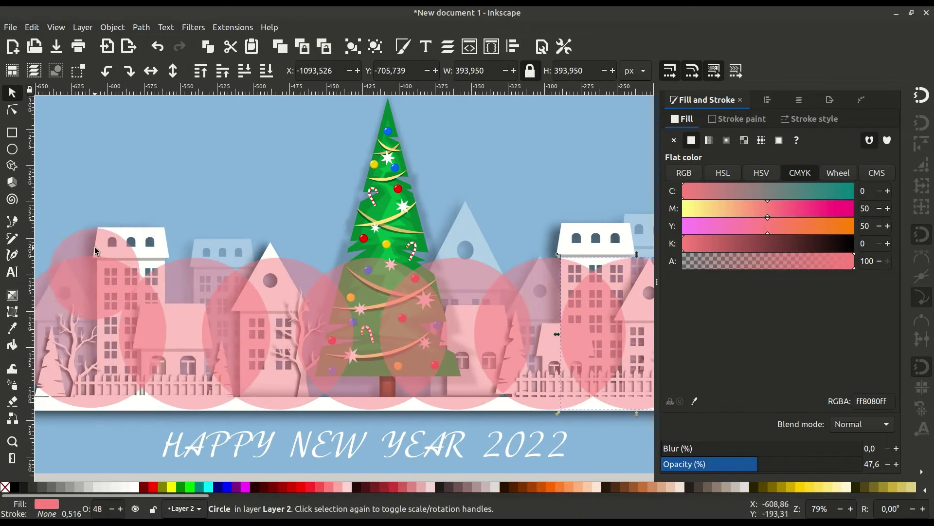
Enlarge the small left circle and add duplicates up and to the right.
{"action": "right_click", "coordinate": [87, 273]}
{"action": "left_click", "coordinate": [112, 249]}
{"action": "left_click_drag", "start_coordinate": [191, 227], "coordinate": [234, 180]}
{"action": "left_click_drag", "start_coordinate": [169, 266], "coordinate": [193, 272]}
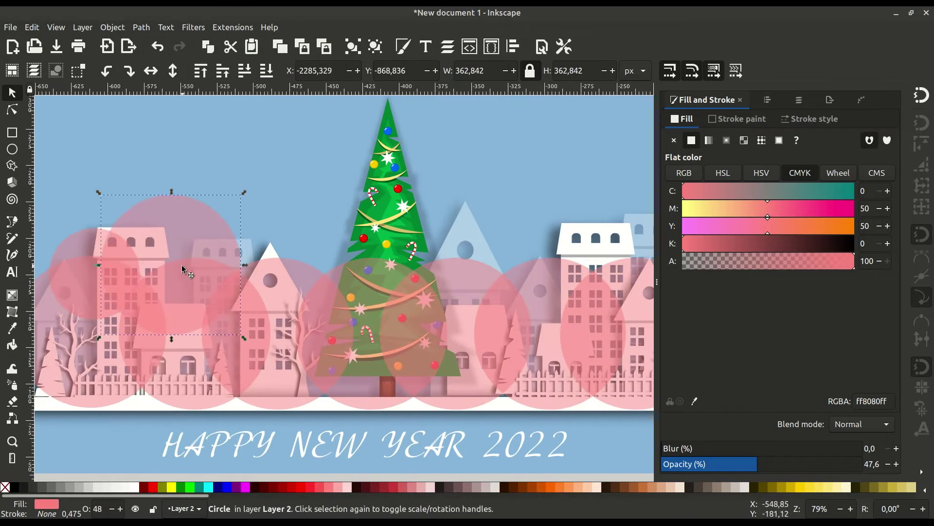
{"action": "right_click", "coordinate": [83, 251]}
{"action": "left_click", "coordinate": [114, 273]}
{"action": "mouse_move", "coordinate": [83, 251]}
{"action": "left_mouse_down"}
{"action": "mouse_move", "coordinate": [175, 167]}
{"action": "mouse_move", "coordinate": [276, 210]}
{"action": "mouse_move", "coordinate": [314, 183]}
{"action": "left_mouse_up"}
{"action": "right_click", "coordinate": [153, 249]}
{"action": "left_click", "coordinate": [178, 273]}
Add more circle copies over the houses and beside the treetop.
{"action": "right_click", "coordinate": [286, 192]}
{"action": "left_click", "coordinate": [301, 273]}
{"action": "right_click", "coordinate": [386, 292]}
{"action": "left_click", "coordinate": [404, 279]}
{"action": "mouse_move", "coordinate": [361, 316]}
{"action": "left_mouse_down"}
{"action": "mouse_move", "coordinate": [373, 229]}
{"action": "mouse_move", "coordinate": [346, 304]}
{"action": "left_mouse_up"}
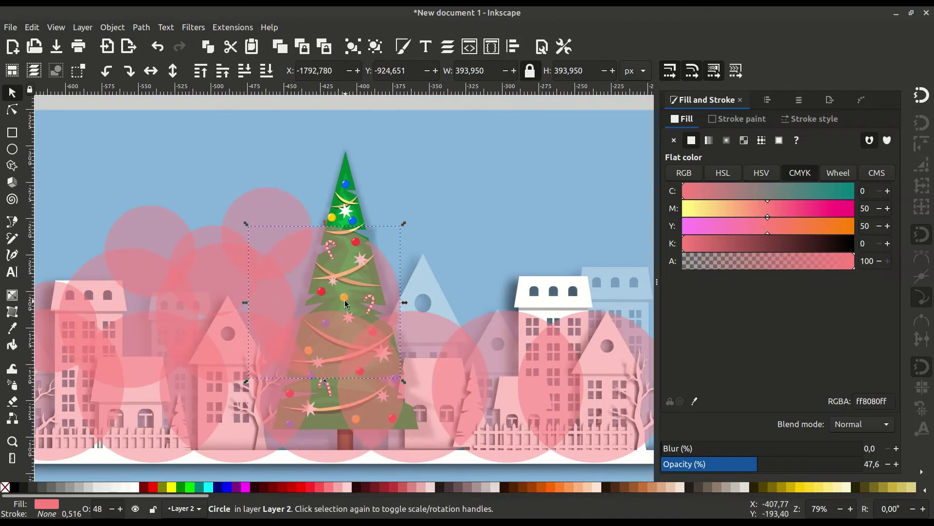
{"action": "left_click_drag", "start_coordinate": [395, 343], "coordinate": [437, 322]}
{"action": "left_click", "coordinate": [288, 206]}
{"action": "key", "text": "ctrl+d"}
{"action": "left_click_drag", "start_coordinate": [288, 207], "coordinate": [475, 165]}
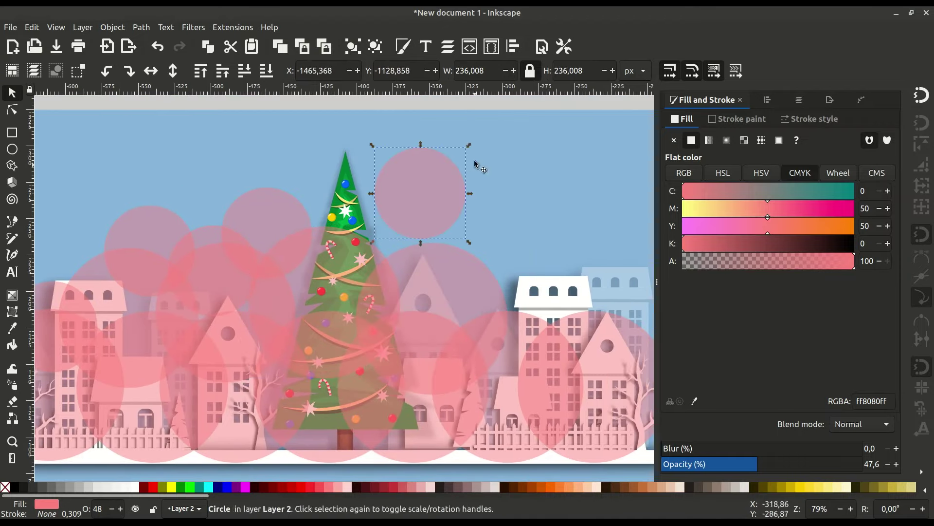
{"action": "right_click", "coordinate": [288, 197]}
{"action": "left_click", "coordinate": [326, 246]}
{"action": "left_click_drag", "start_coordinate": [321, 199], "coordinate": [344, 239]}
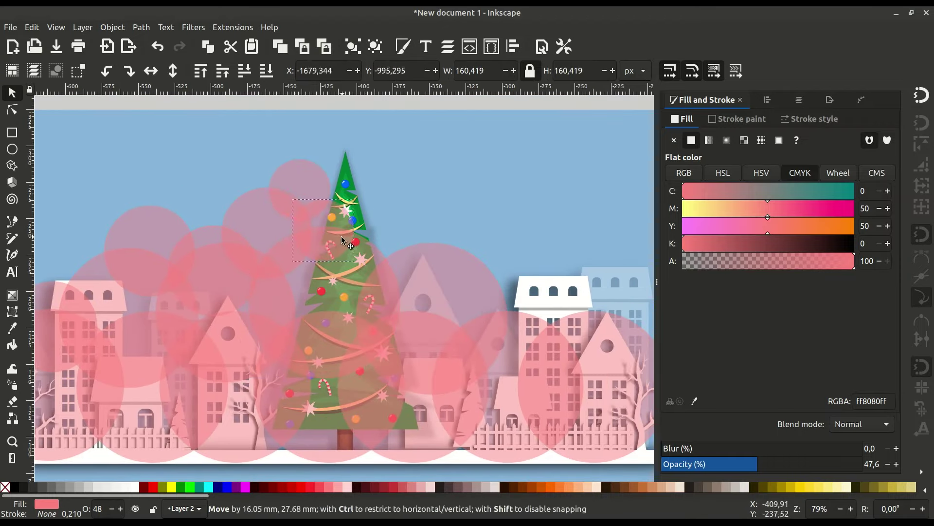
Resize and position further circle copies over the tree and houses.
{"action": "left_click_drag", "start_coordinate": [514, 303], "coordinate": [511, 302]}
{"action": "left_click_drag", "start_coordinate": [432, 241], "coordinate": [394, 208]}
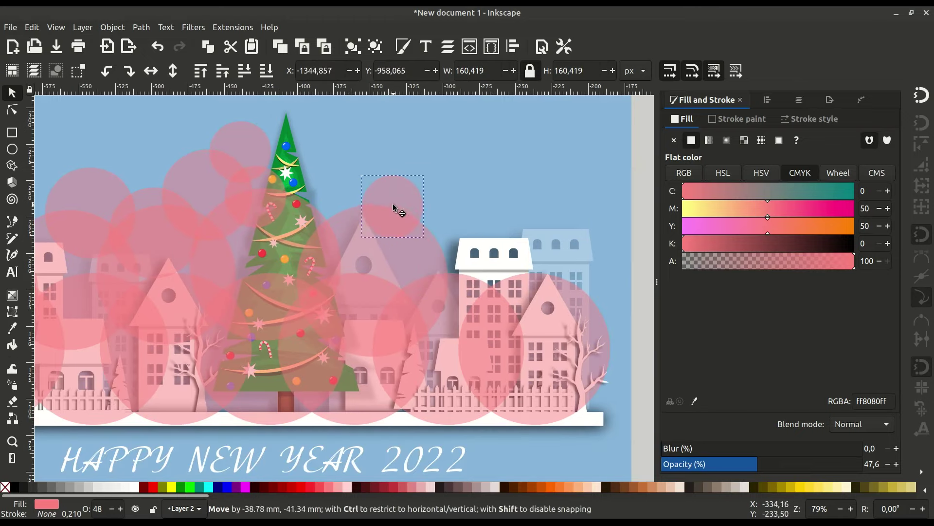
{"action": "left_click_drag", "start_coordinate": [428, 174], "coordinate": [463, 138]}
{"action": "left_click_drag", "start_coordinate": [387, 197], "coordinate": [292, 225]}
{"action": "right_click", "coordinate": [335, 183]}
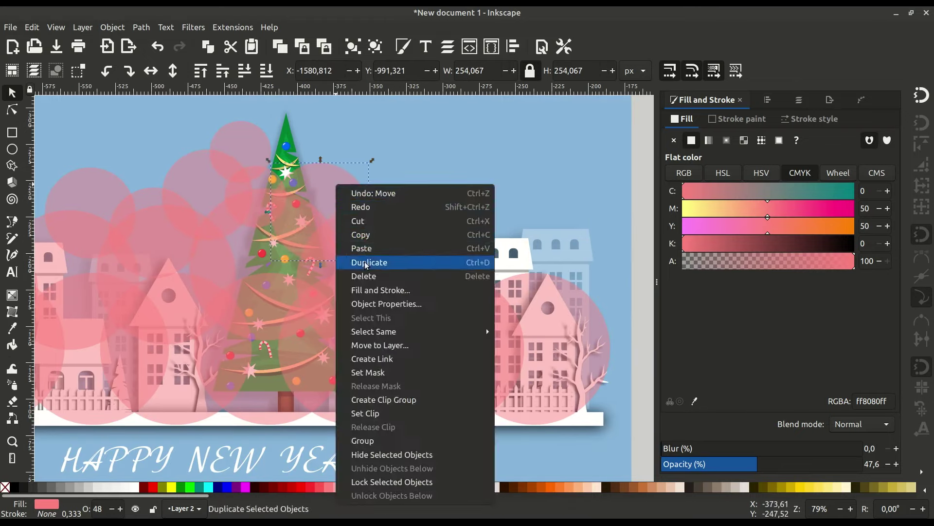
{"action": "left_click", "coordinate": [360, 261]}
{"action": "left_click_drag", "start_coordinate": [370, 158], "coordinate": [346, 182]}
{"action": "left_click_drag", "start_coordinate": [458, 303], "coordinate": [477, 276]}
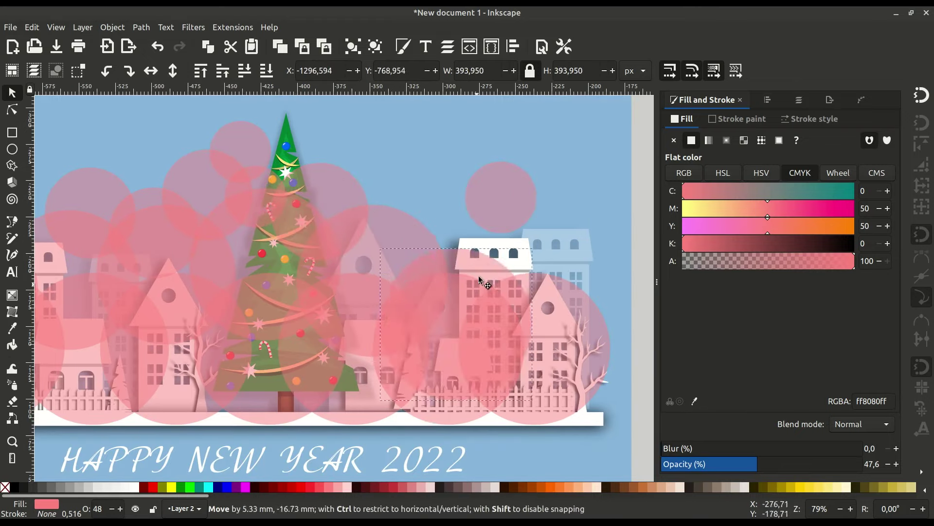
{"action": "mouse_move", "coordinate": [337, 369]}
{"action": "left_mouse_down"}
{"action": "mouse_move", "coordinate": [366, 316]}
{"action": "mouse_move", "coordinate": [340, 258]}
{"action": "mouse_move", "coordinate": [578, 225]}
{"action": "left_mouse_up"}
{"action": "right_click", "coordinate": [334, 198]}
{"action": "left_click", "coordinate": [365, 274]}
Zoom out and select every circle sharing the pink fill color.
{"action": "key", "text": "4"}
{"action": "scroll", "coordinate": [368, 360], "scroll_direction": "up", "scroll_amount": 2}
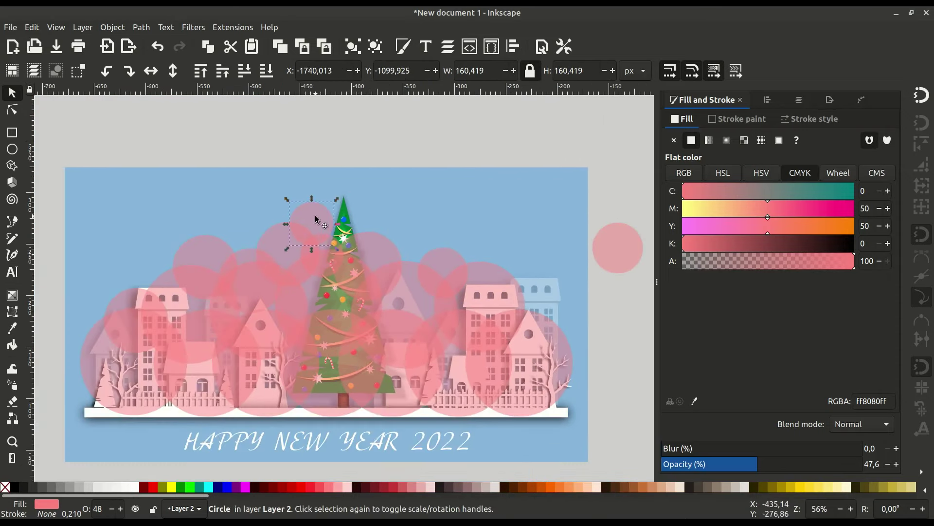
{"action": "right_click", "coordinate": [315, 199]}
{"action": "left_click", "coordinate": [525, 358]}
{"action": "left_click", "coordinate": [141, 27]}
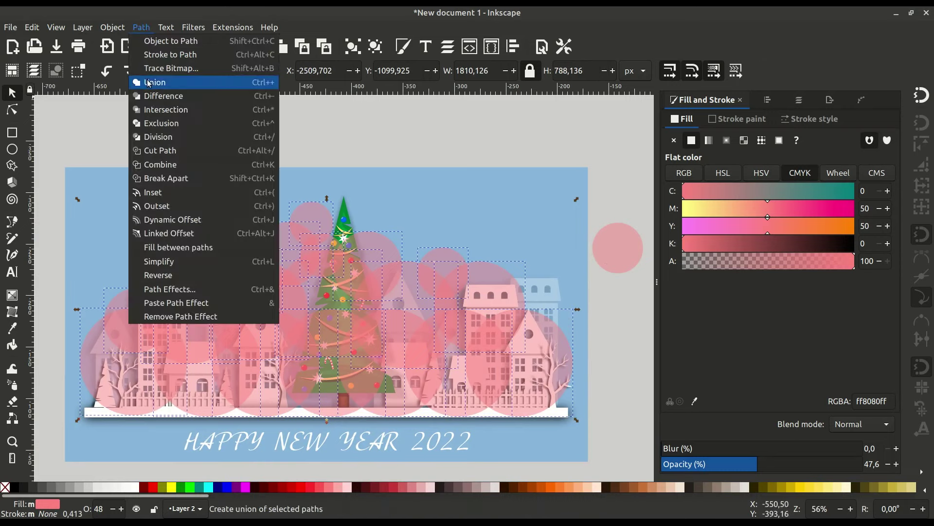
{"action": "left_click", "coordinate": [160, 83]}
{"action": "left_click", "coordinate": [132, 487]}
{"action": "left_click", "coordinate": [724, 466]}
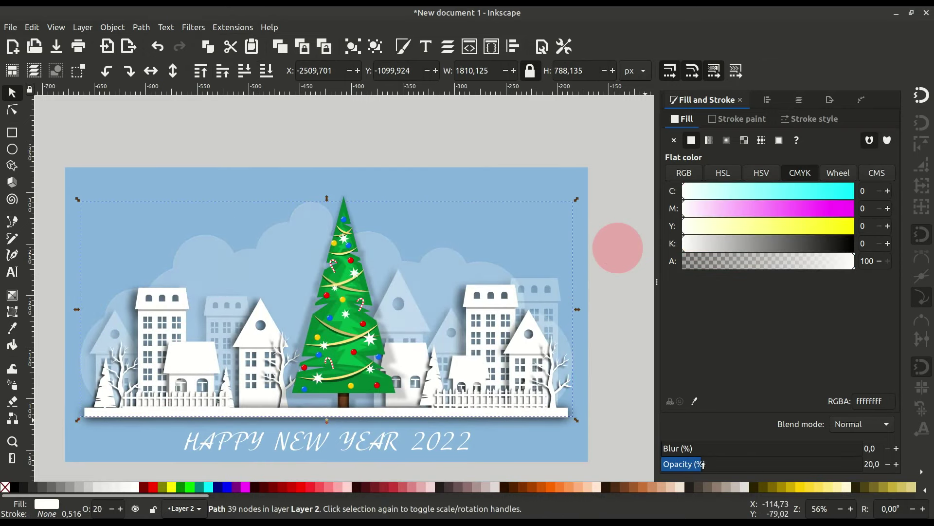
{"action": "left_click_drag", "start_coordinate": [703, 465], "coordinate": [706, 465]}
{"action": "scroll", "coordinate": [630, 278], "scroll_direction": "down", "scroll_amount": 2}
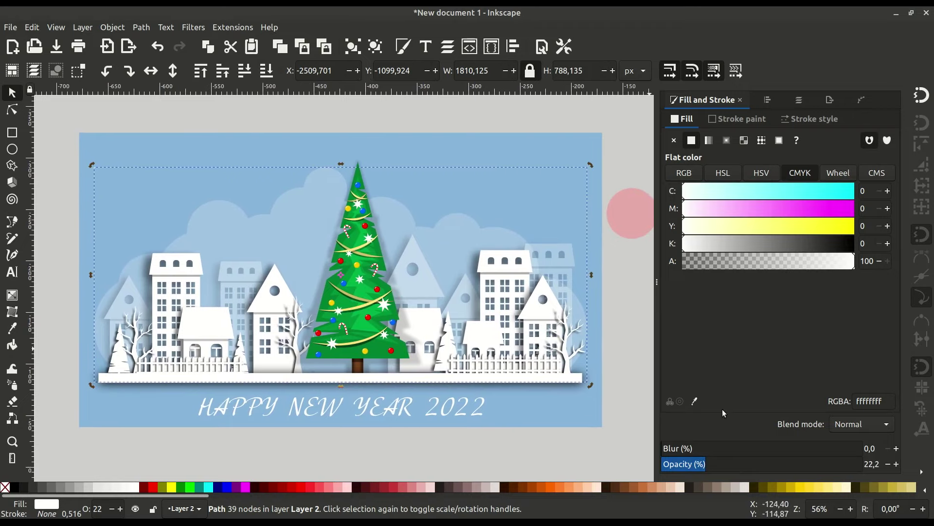
{"action": "left_click", "coordinate": [589, 190]}
{"action": "left_click", "coordinate": [838, 172]}
{"action": "left_click", "coordinate": [772, 276]}
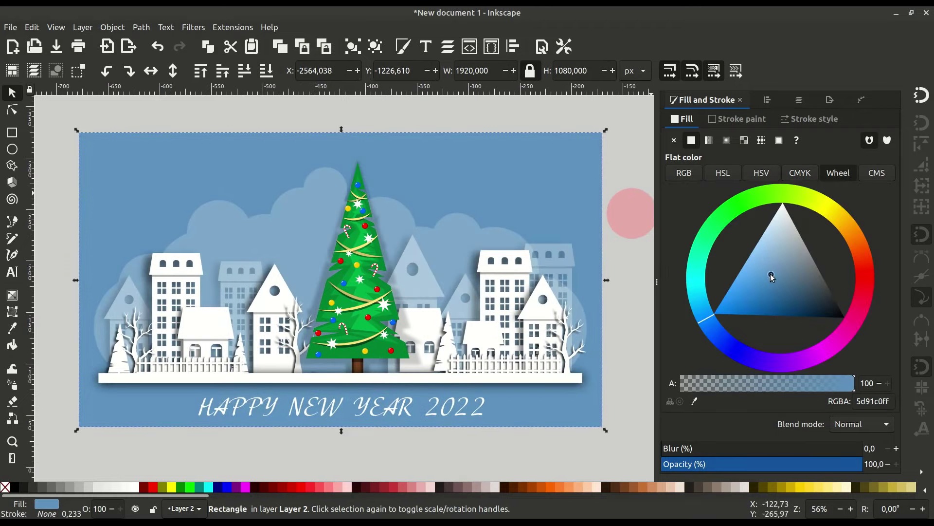
{"action": "left_click", "coordinate": [621, 323]}
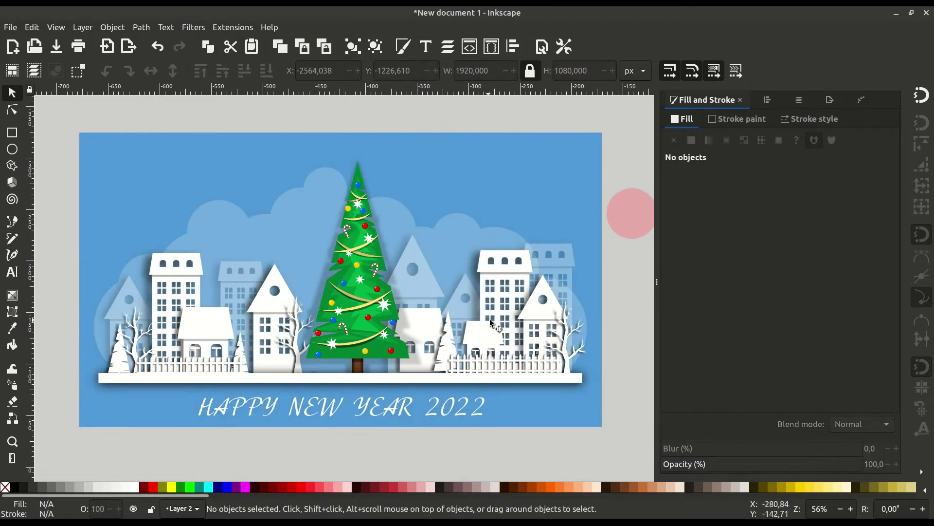
{"action": "scroll", "coordinate": [234, 345], "scroll_direction": "up", "scroll_amount": 1, "text": "ctrl"}
{"action": "left_click", "coordinate": [246, 250]}
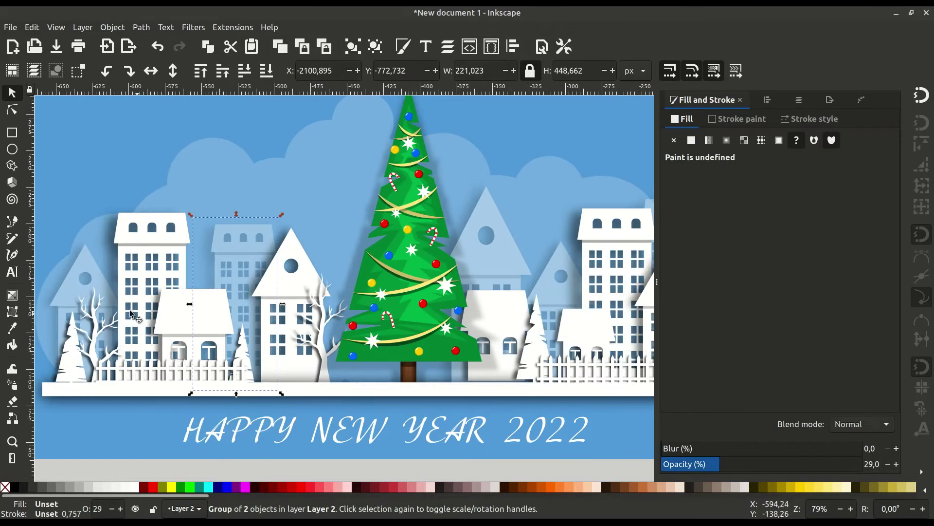
Shift the small white tree on the left beside the house.
{"action": "left_click", "coordinate": [71, 363]}
{"action": "scroll", "coordinate": [98, 360], "scroll_direction": "left", "scroll_amount": 3}
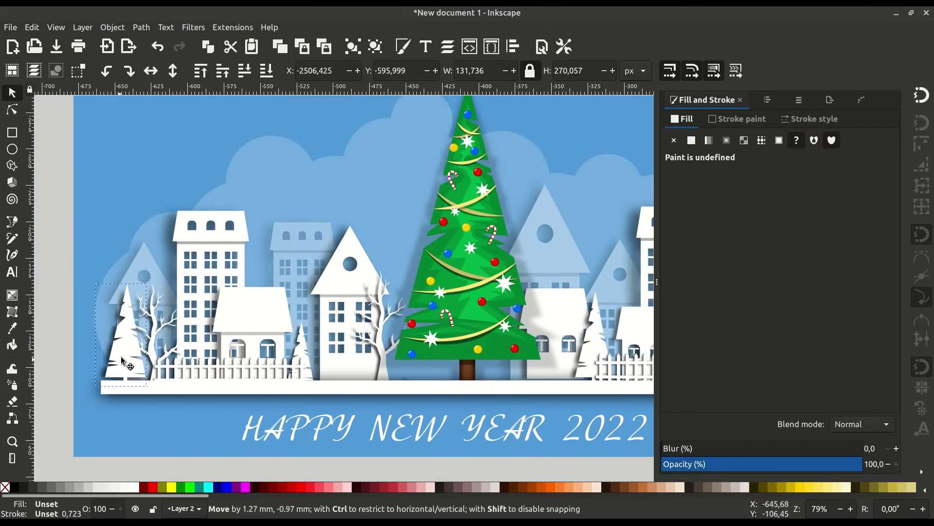
{"action": "left_click_drag", "start_coordinate": [150, 352], "coordinate": [157, 351]}
{"action": "scroll", "coordinate": [157, 352], "scroll_direction": "right", "scroll_amount": 3}
{"action": "left_click_drag", "start_coordinate": [219, 341], "coordinate": [224, 337]}
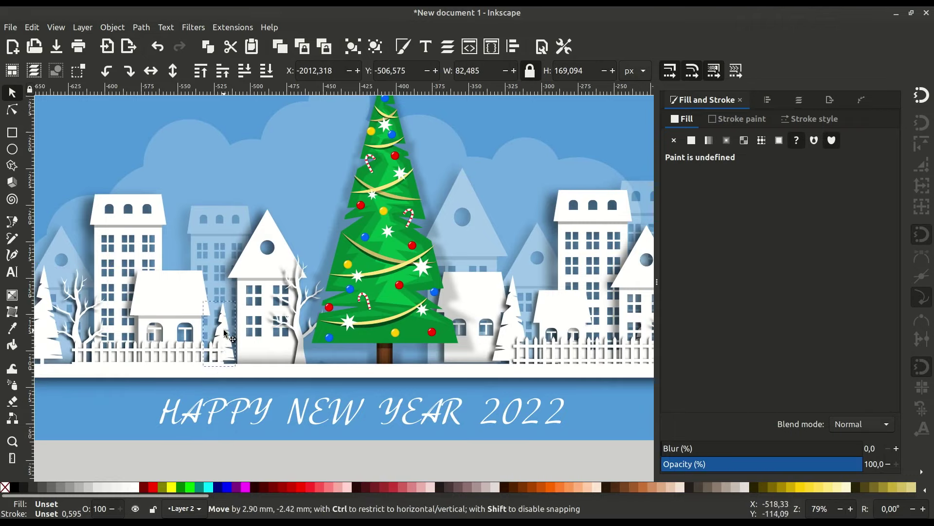
Place a copy of the small white house at the Christmas tree's base, behind the tree.
{"action": "right_click", "coordinate": [180, 302]}
{"action": "key", "text": "Escape"}
{"action": "left_click_drag", "start_coordinate": [180, 302], "coordinate": [359, 295]}
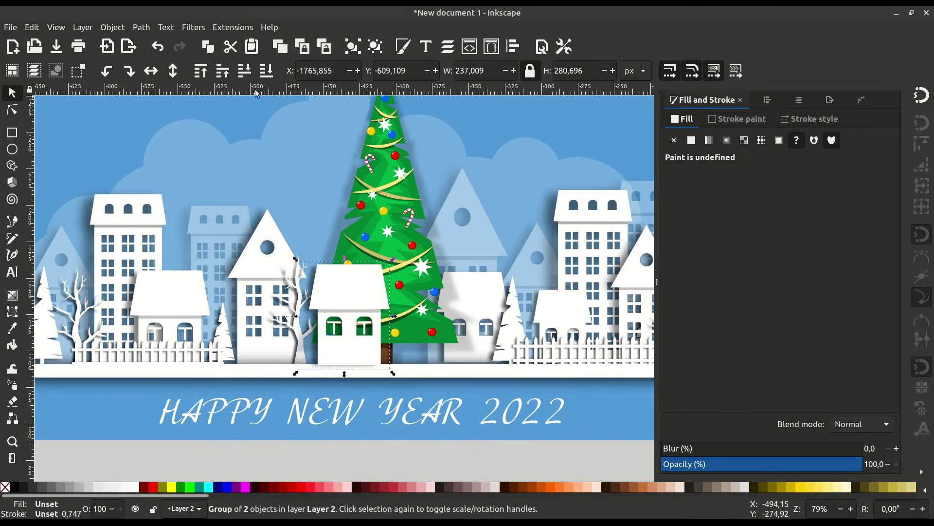
{"action": "left_click", "coordinate": [222, 72]}
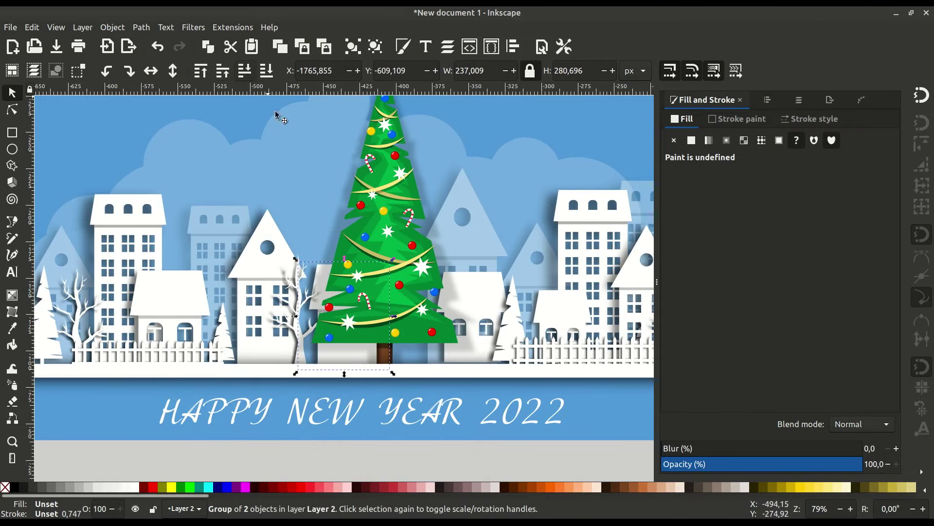
Copy the tall white building, scale it down and tuck it behind the tree.
{"action": "left_click_drag", "start_coordinate": [356, 359], "coordinate": [348, 341]}
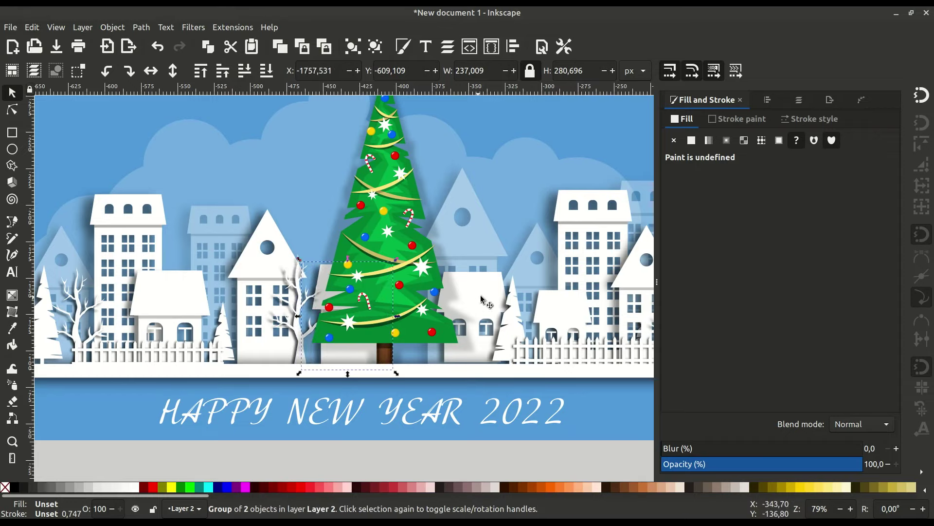
{"action": "right_click", "coordinate": [589, 273]}
{"action": "left_click", "coordinate": [615, 258]}
{"action": "left_click_drag", "start_coordinate": [609, 292], "coordinate": [346, 292]}
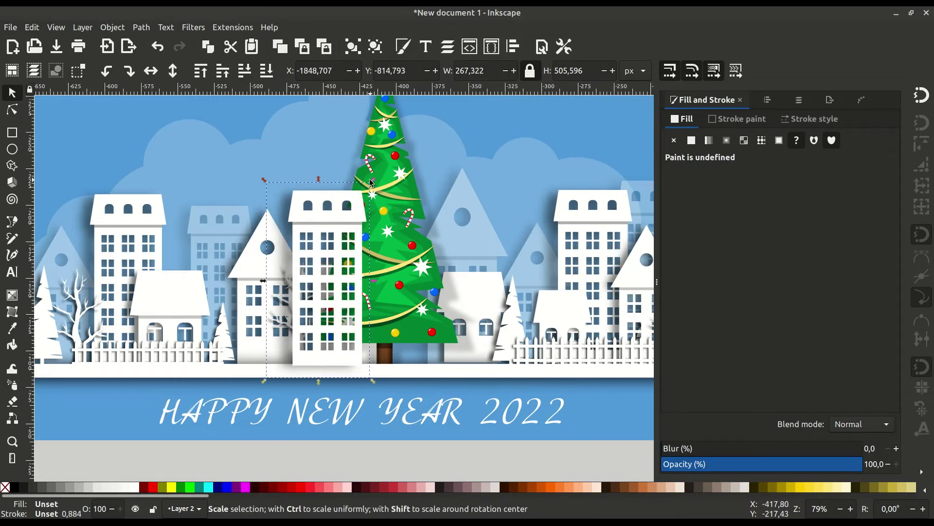
{"action": "left_click_drag", "start_coordinate": [370, 182], "coordinate": [358, 206]}
{"action": "left_click_drag", "start_coordinate": [319, 291], "coordinate": [321, 287]}
{"action": "left_click_drag", "start_coordinate": [363, 200], "coordinate": [366, 195]}
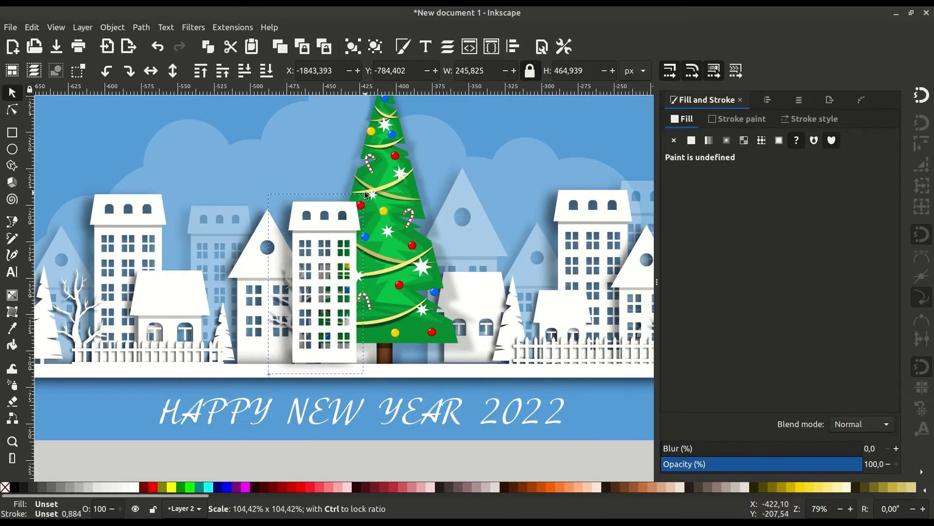
{"action": "left_click", "coordinate": [243, 75]}
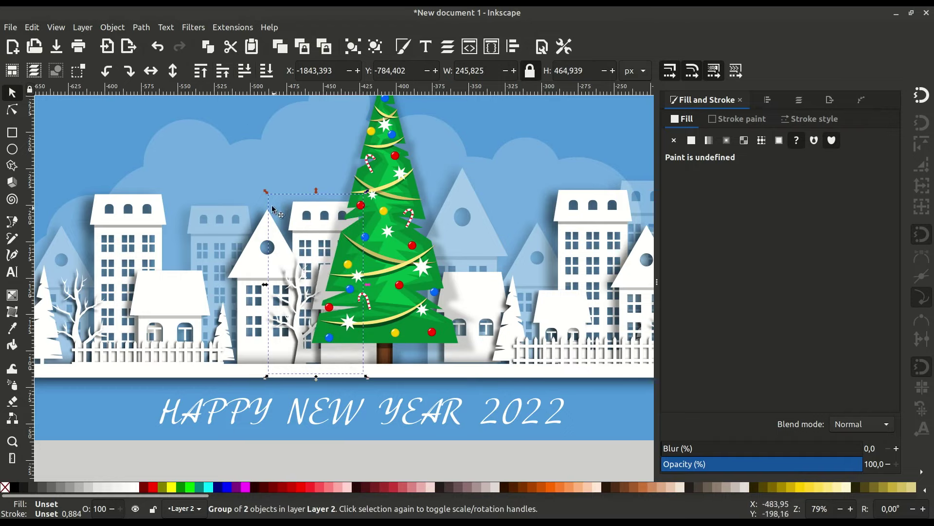
{"action": "left_click_drag", "start_coordinate": [273, 194], "coordinate": [275, 208]}
{"action": "mouse_move", "coordinate": [312, 232]}
{"action": "left_mouse_down"}
{"action": "mouse_move", "coordinate": [323, 233]}
{"action": "mouse_move", "coordinate": [282, 285]}
{"action": "left_mouse_up"}
Enlarge and reposition the faint building group, then fade it further.
{"action": "scroll", "coordinate": [312, 221], "scroll_direction": "up", "scroll_amount": 2}
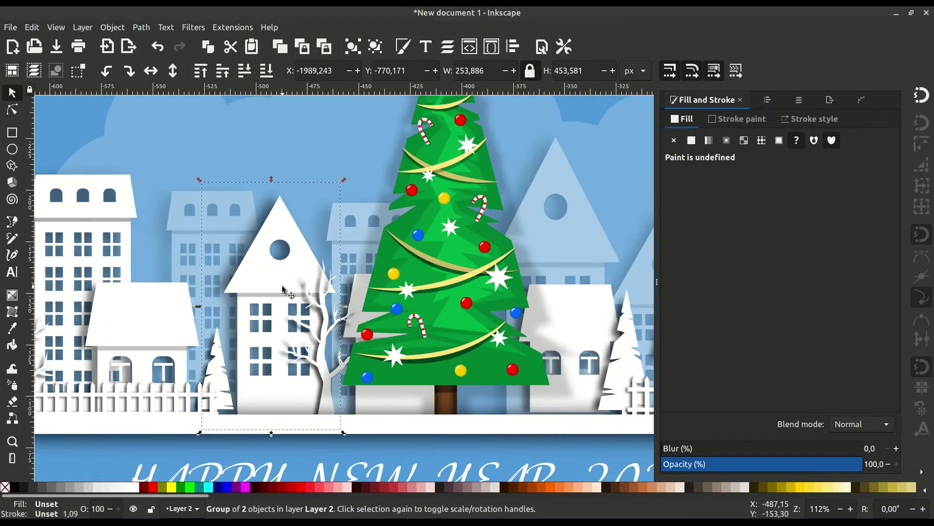
{"action": "right_click", "coordinate": [177, 221]}
{"action": "left_click_drag", "start_coordinate": [308, 145], "coordinate": [297, 116]}
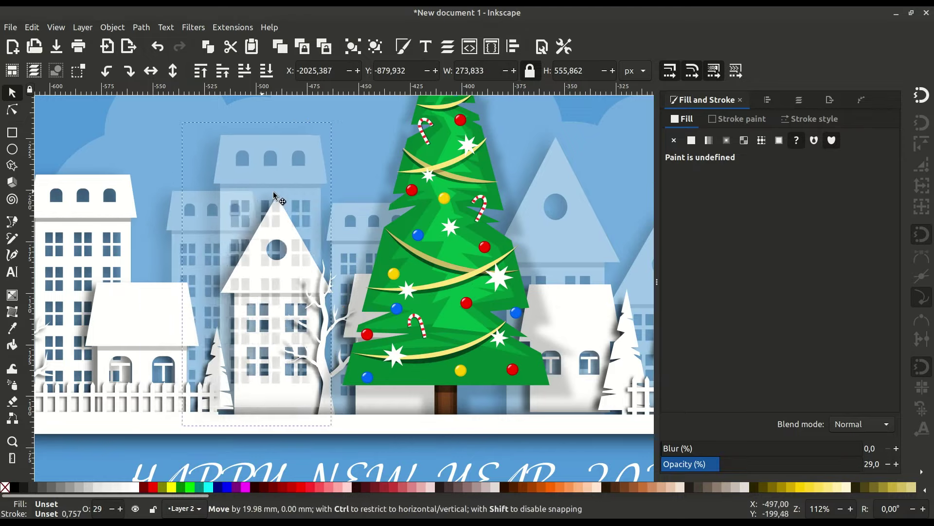
{"action": "left_click_drag", "start_coordinate": [219, 273], "coordinate": [279, 276]}
{"action": "left_click", "coordinate": [685, 464]}
{"action": "key", "text": "ctrl+z"}
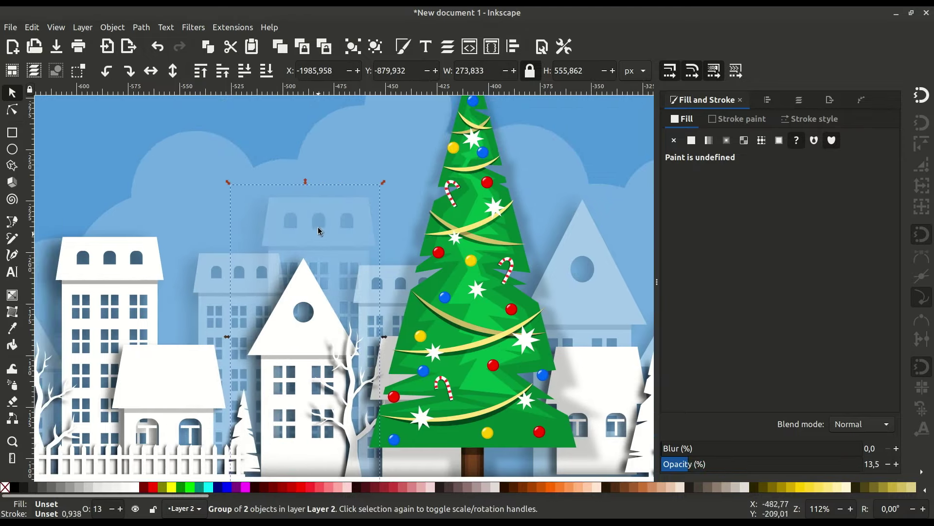
{"action": "left_click_drag", "start_coordinate": [317, 227], "coordinate": [227, 274]}
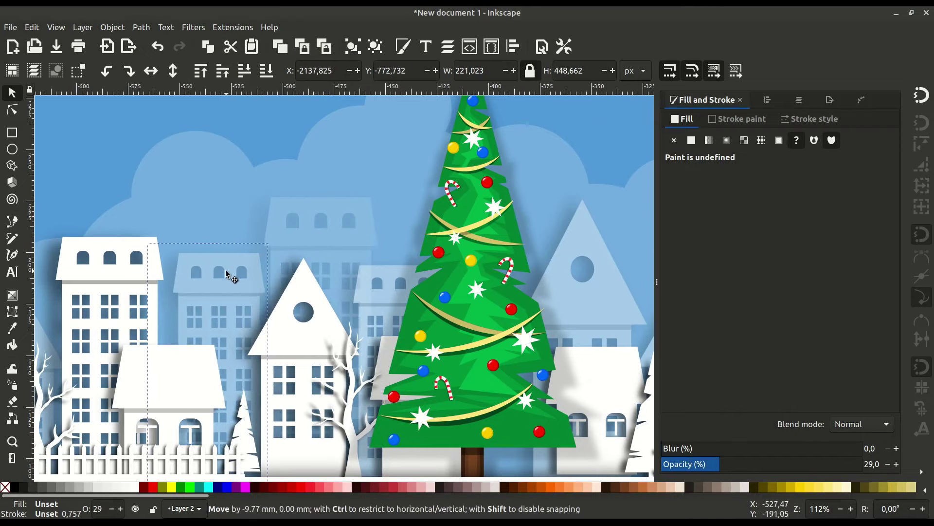
{"action": "left_click", "coordinate": [312, 234]}
{"action": "left_click_drag", "start_coordinate": [679, 463], "coordinate": [682, 464]}
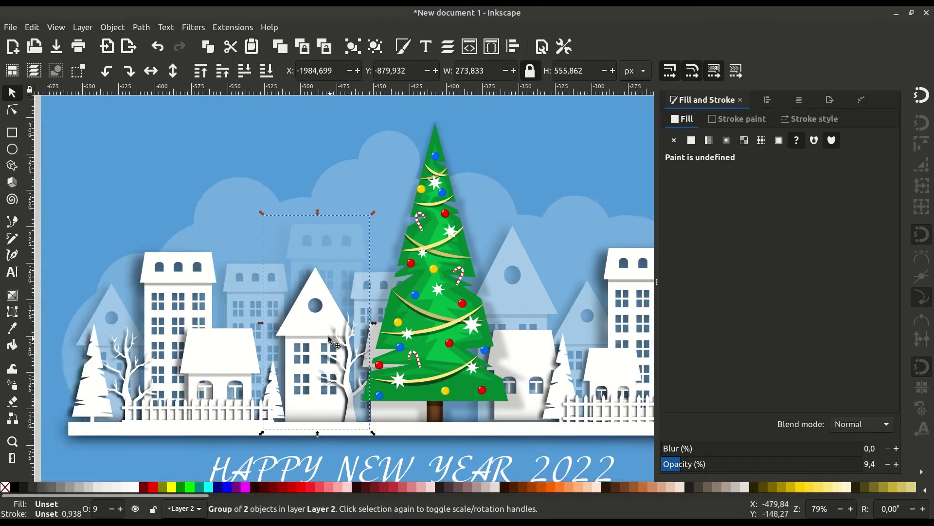
Place a narrowed copy of the faint buildings right of the tree.
{"action": "scroll", "coordinate": [409, 300], "scroll_direction": "down", "scroll_amount": 1}
{"action": "scroll", "coordinate": [409, 299], "scroll_direction": "right", "scroll_amount": 3}
{"action": "right_click", "coordinate": [216, 185]}
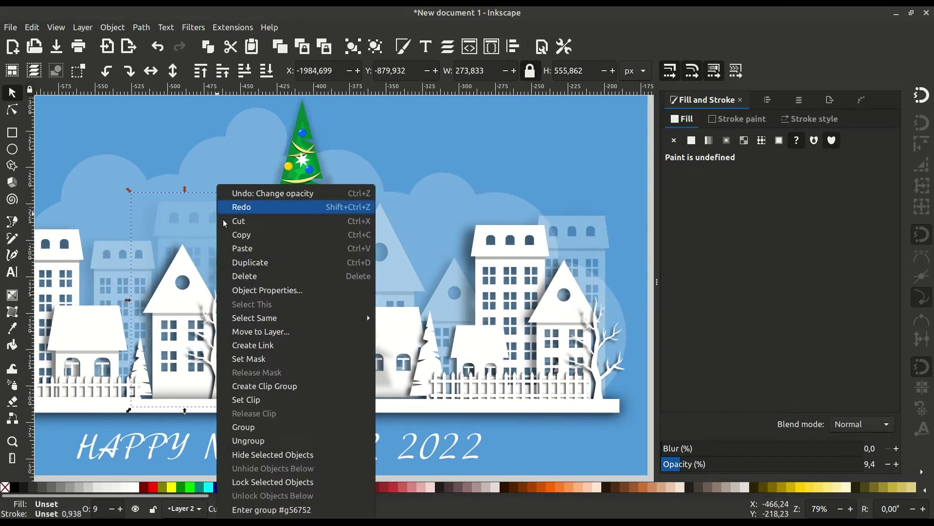
{"action": "left_click_drag", "start_coordinate": [223, 220], "coordinate": [468, 220]}
{"action": "left_click_drag", "start_coordinate": [488, 190], "coordinate": [485, 195]}
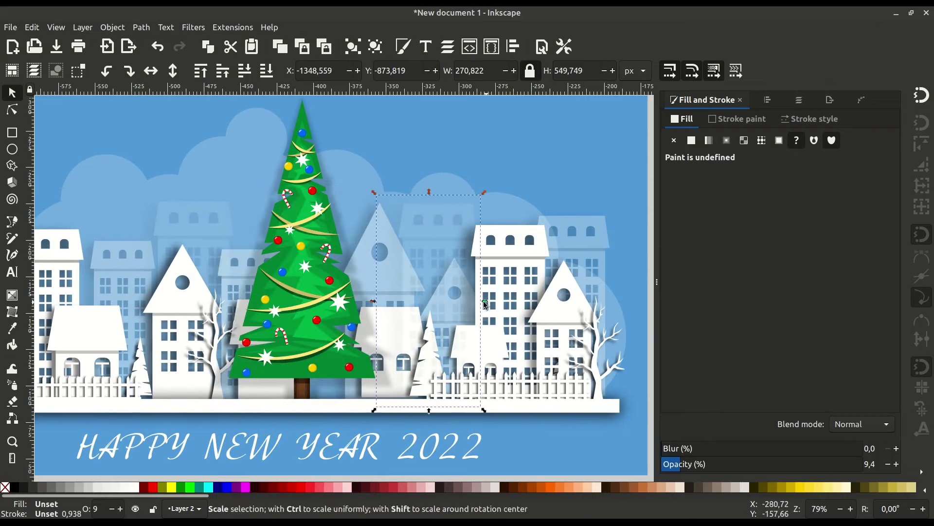
{"action": "mouse_move", "coordinate": [485, 305]}
{"action": "left_mouse_down"}
{"action": "mouse_move", "coordinate": [436, 236]}
{"action": "mouse_move", "coordinate": [442, 223]}
{"action": "left_mouse_up"}
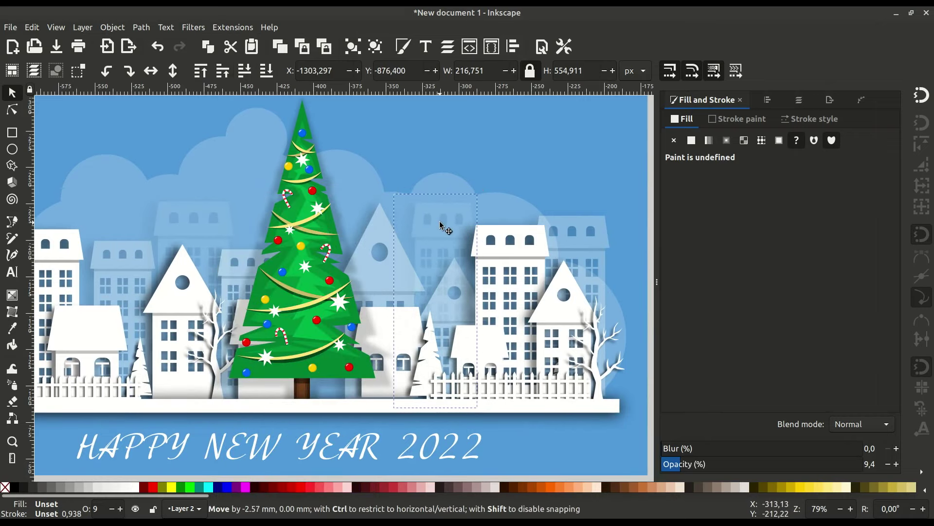
{"action": "scroll", "coordinate": [591, 203], "scroll_direction": "down", "scroll_amount": 2}
{"action": "left_click", "coordinate": [591, 202]}
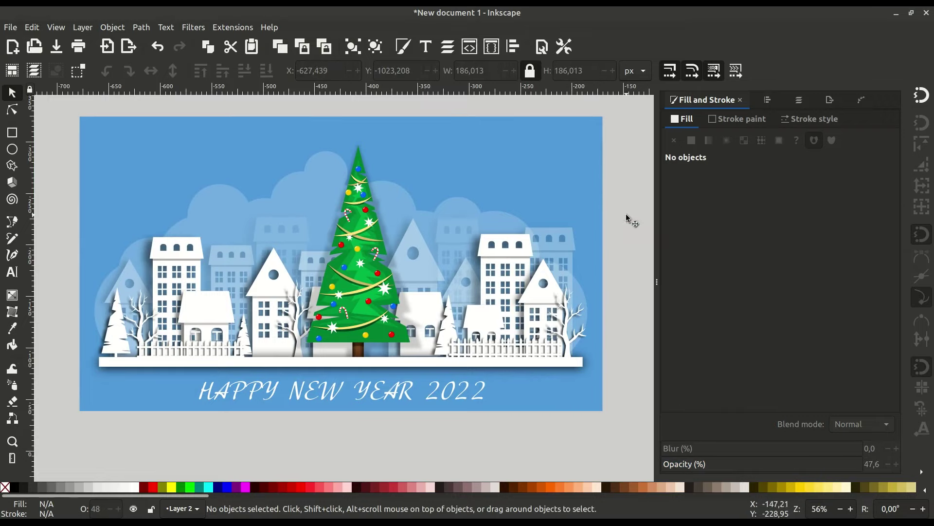
Add a new layer named Layer 3.
{"action": "key", "text": "b"}
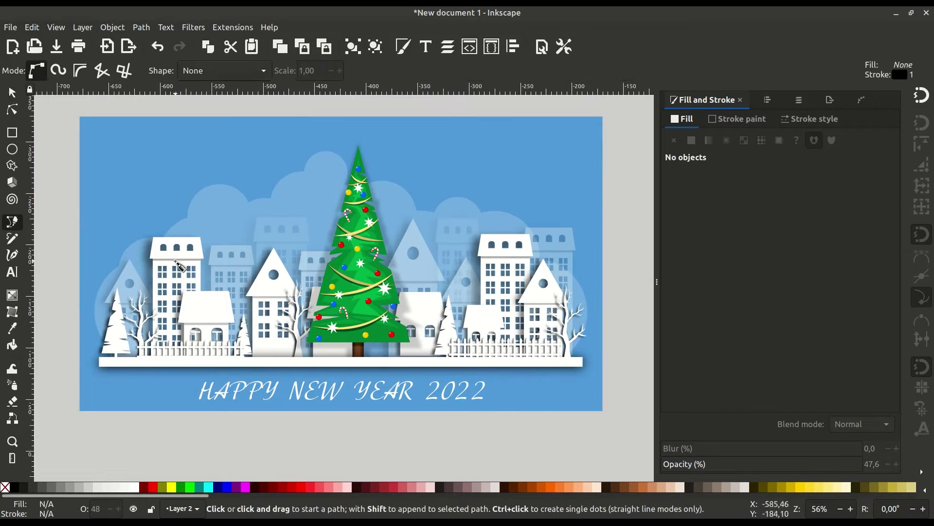
{"action": "key", "text": "e"}
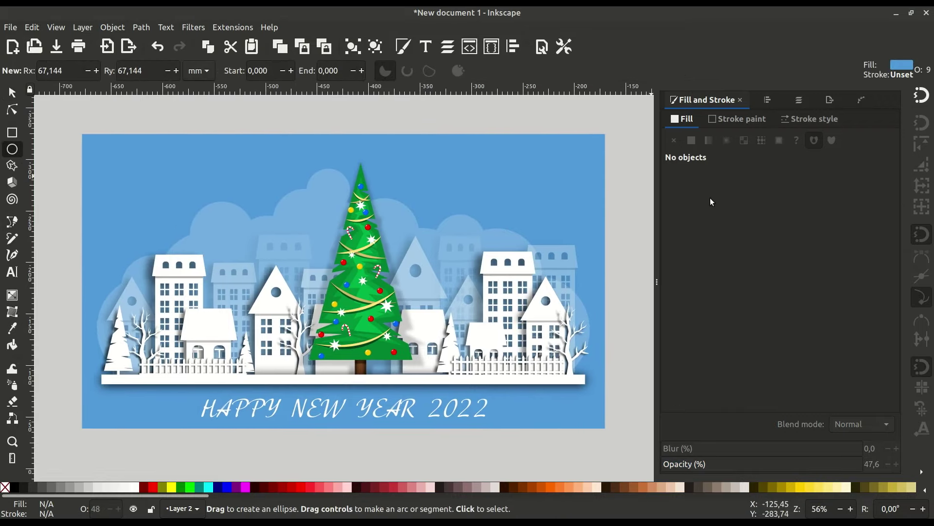
{"action": "left_click", "coordinate": [830, 99]}
{"action": "left_click", "coordinate": [670, 405]}
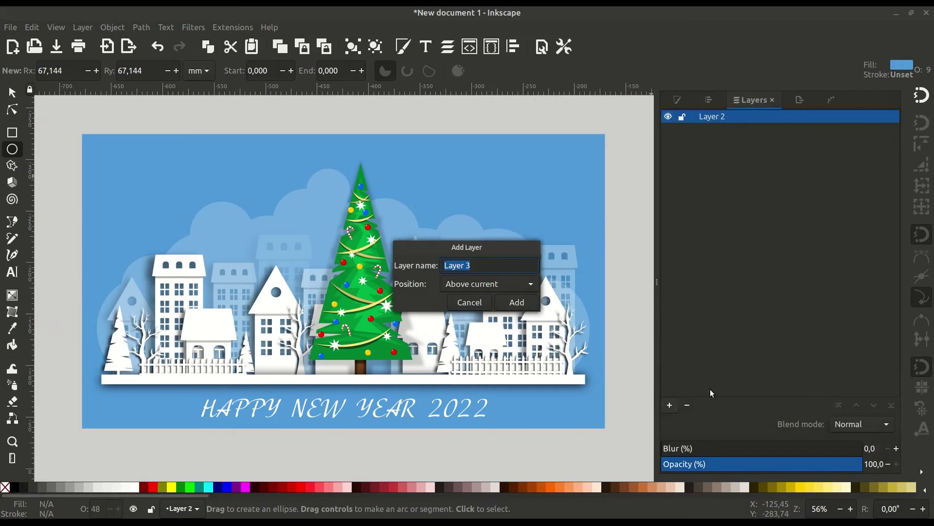
{"action": "key", "text": "Return"}
{"action": "key", "text": "s"}
Apply an Offset path effect to the faint white cloud backdrop shape.
{"action": "left_click", "coordinate": [317, 204]}
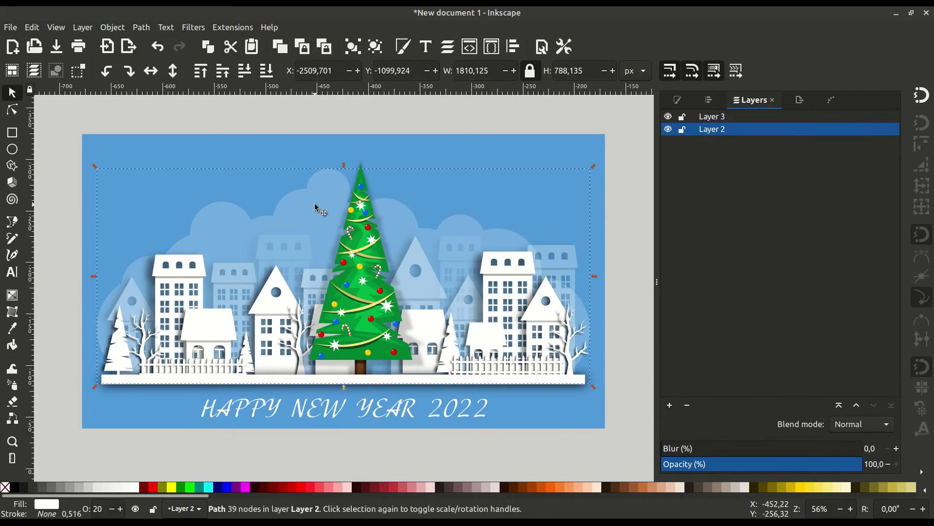
{"action": "left_click", "coordinate": [141, 28]}
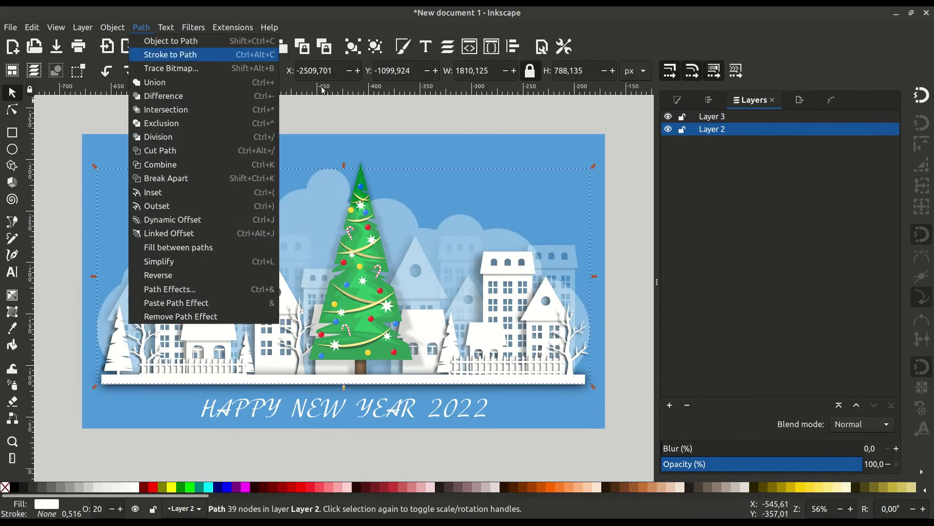
{"action": "left_click", "coordinate": [166, 286]}
{"action": "left_click", "coordinate": [682, 331]}
{"action": "type", "text": "offs"}
{"action": "left_click", "coordinate": [386, 137]}
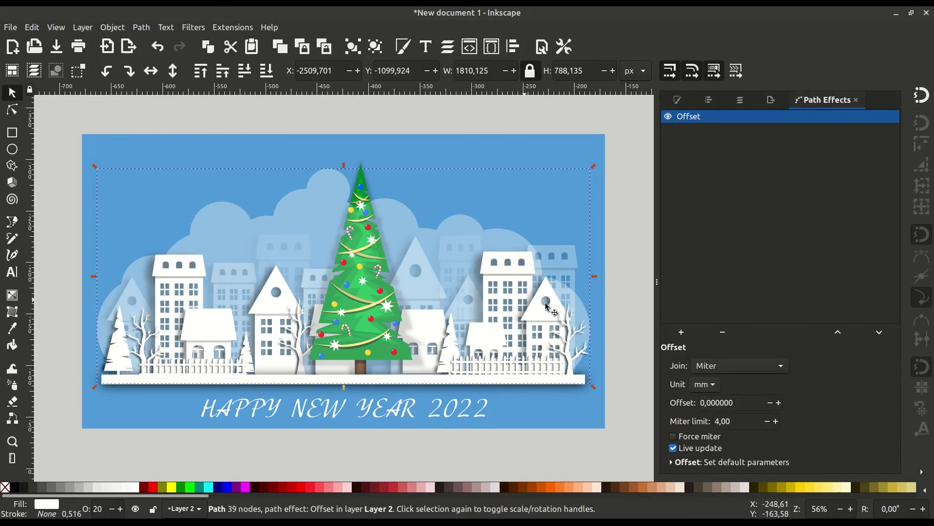
{"action": "left_click", "coordinate": [779, 402]}
Push the cloud offset outward and convert the result to a plain path.
{"action": "key", "text": "n"}
{"action": "scroll", "coordinate": [344, 165], "scroll_direction": "up", "scroll_amount": 2, "text": "ctrl"}
{"action": "left_click_drag", "start_coordinate": [345, 163], "coordinate": [351, 159]}
{"action": "key", "text": "s"}
{"action": "left_click", "coordinate": [141, 27]}
{"action": "left_click", "coordinate": [160, 40]}
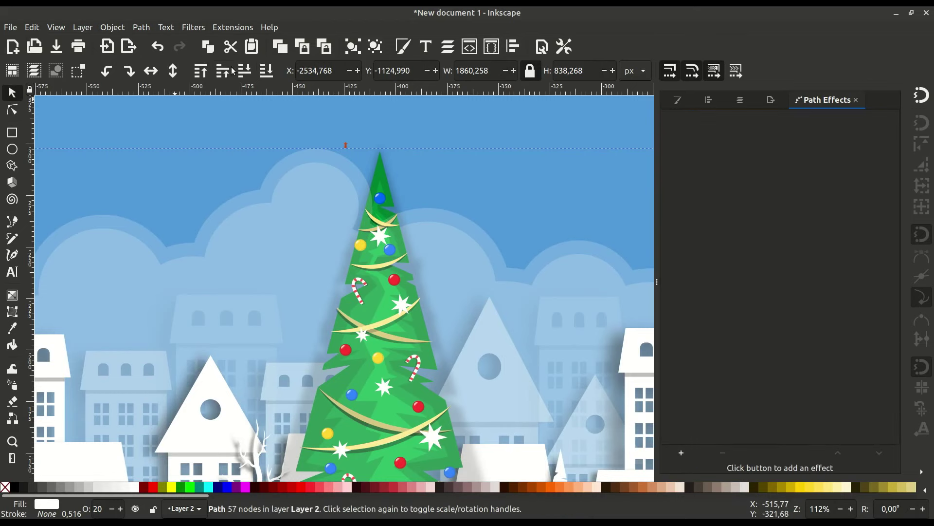
Lower the enlarged cloud outline's opacity so it looks paler.
{"action": "scroll", "coordinate": [329, 164], "scroll_direction": "down", "scroll_amount": 2, "text": "ctrl"}
{"action": "left_click", "coordinate": [329, 164]}
{"action": "scroll", "coordinate": [330, 164], "scroll_direction": "up", "scroll_amount": 2, "text": "ctrl"}
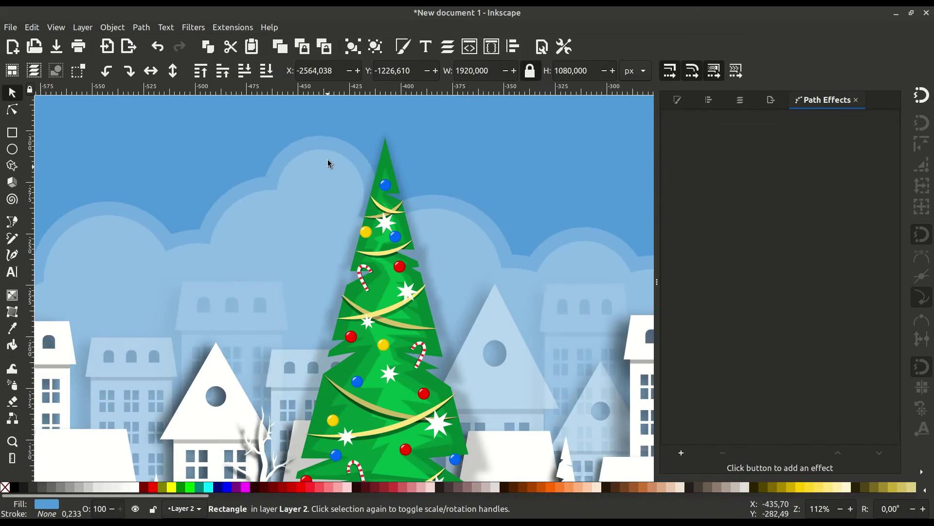
{"action": "left_click", "coordinate": [330, 164], "text": "alt"}
{"action": "left_click", "coordinate": [678, 100]}
{"action": "left_click", "coordinate": [675, 464]}
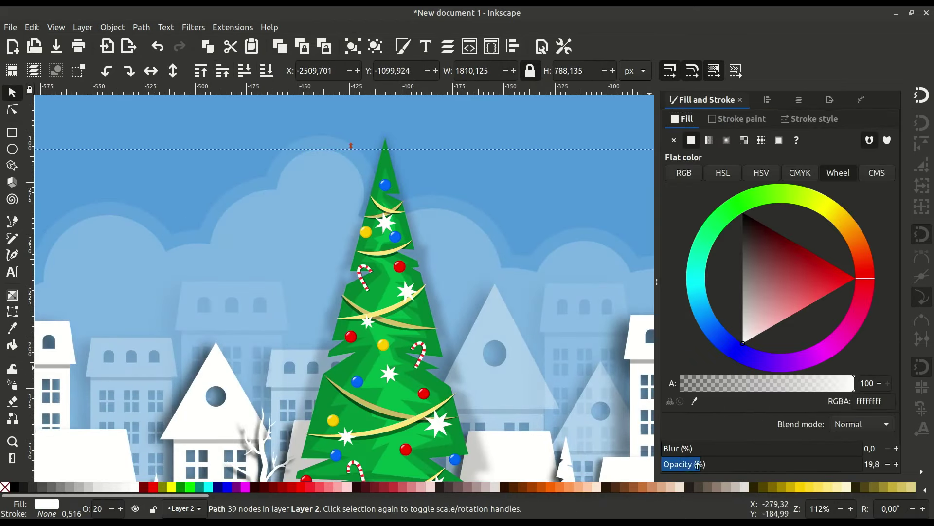
{"action": "left_click_drag", "start_coordinate": [697, 465], "coordinate": [689, 466]}
{"action": "scroll", "coordinate": [556, 203], "scroll_direction": "down", "scroll_amount": 2, "text": "ctrl"}
{"action": "left_click", "coordinate": [435, 246]}
{"action": "scroll", "coordinate": [403, 252], "scroll_direction": "down", "scroll_amount": 2}
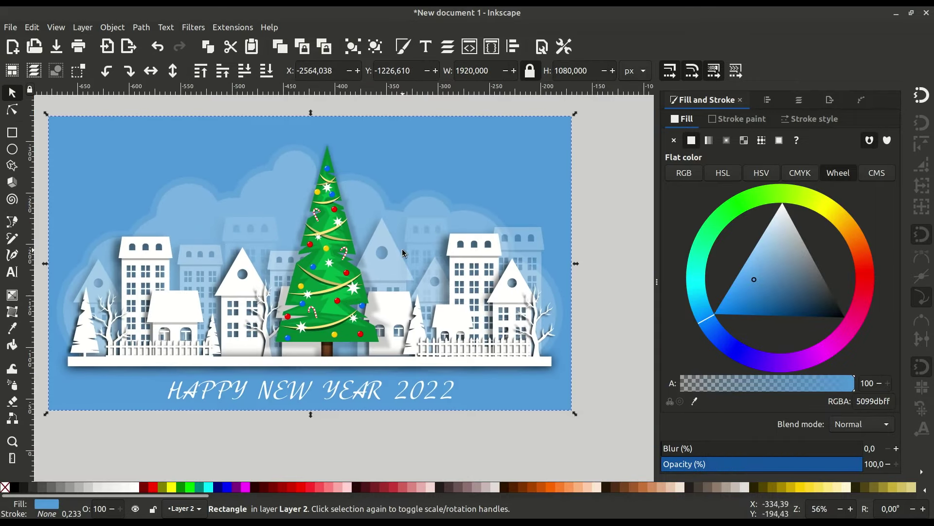
Select the row of building windows, the background building paths and a faint white shape.
{"action": "scroll", "coordinate": [271, 236], "scroll_direction": "up", "scroll_amount": 2, "text": "ctrl"}
{"action": "key", "text": "n"}
{"action": "left_click", "coordinate": [246, 217]}
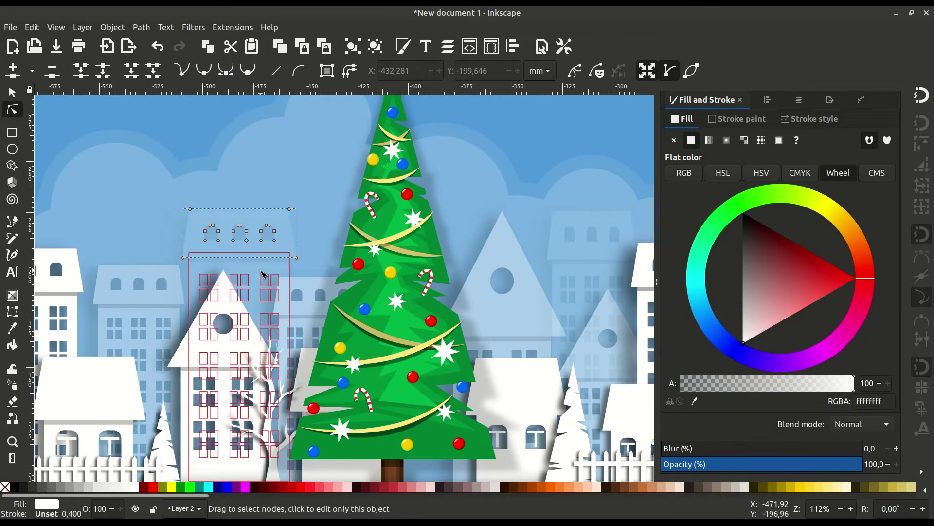
{"action": "left_click", "coordinate": [258, 270], "text": "shift"}
{"action": "left_click", "coordinate": [14, 486]}
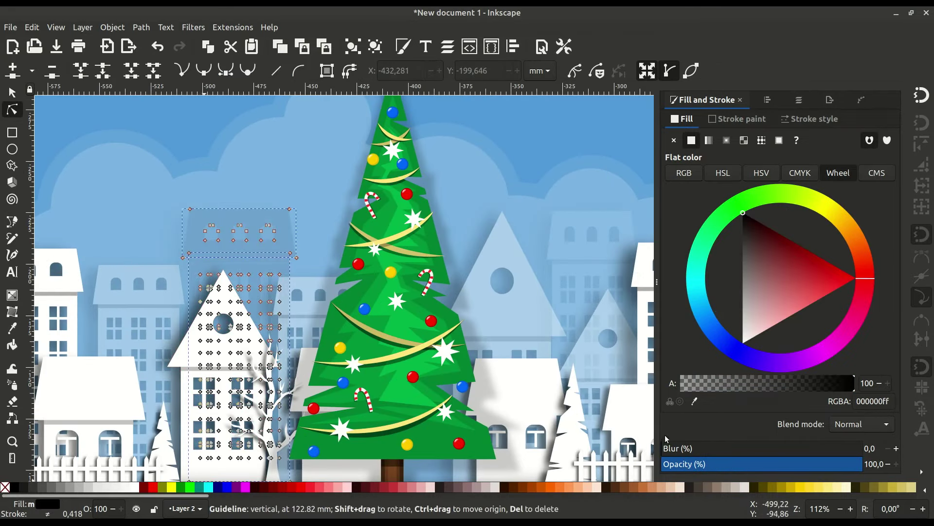
{"action": "key", "text": "s"}
{"action": "left_click", "coordinate": [513, 261]}
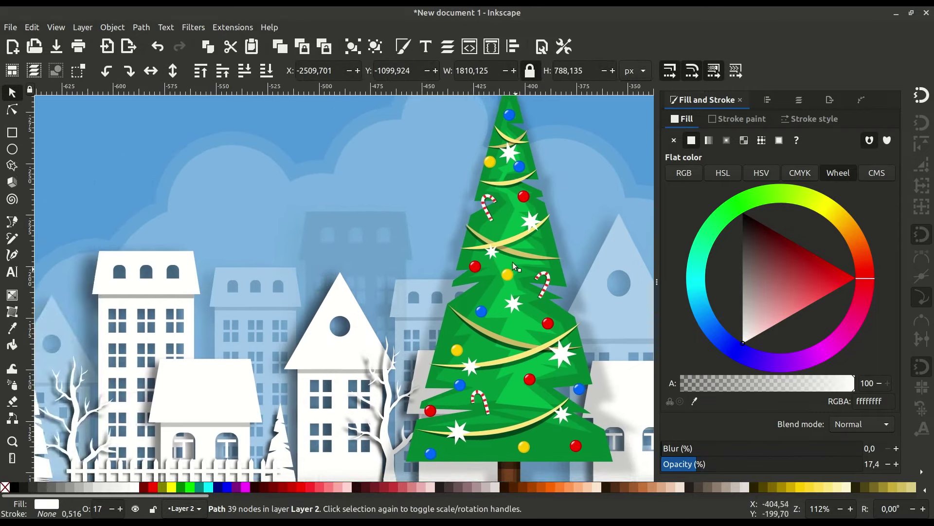
Enter the building groups and fill the pale background building group dark navy.
{"action": "scroll", "coordinate": [482, 289], "scroll_direction": "right", "scroll_amount": 3}
{"action": "left_click", "coordinate": [529, 237]}
{"action": "double_click", "coordinate": [529, 237]}
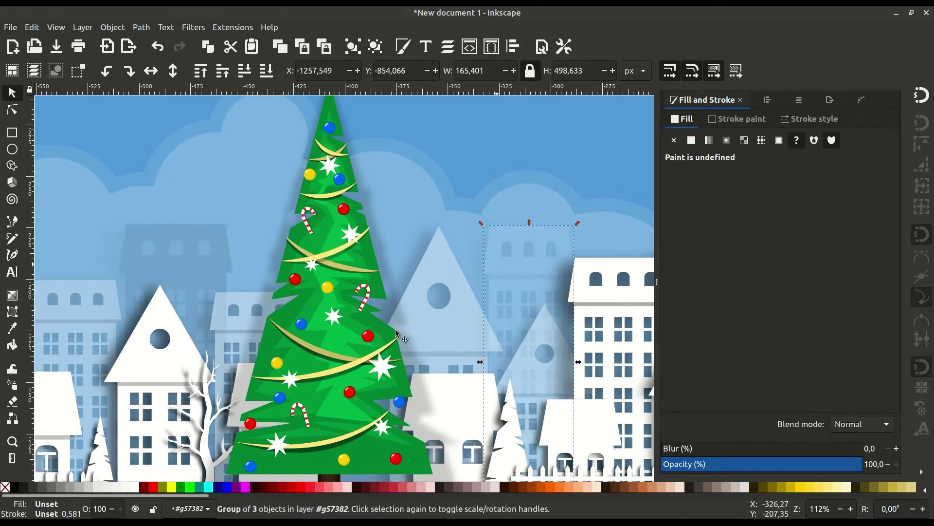
{"action": "left_click", "coordinate": [15, 487]}
{"action": "left_click", "coordinate": [511, 334]}
{"action": "scroll", "coordinate": [341, 243], "scroll_direction": "down", "scroll_amount": 3}
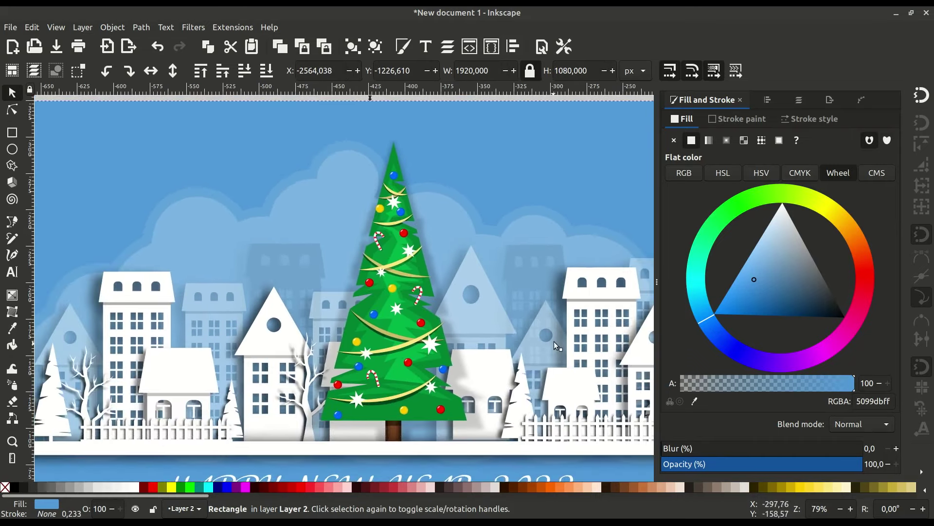
{"action": "scroll", "coordinate": [317, 217], "scroll_direction": "up", "scroll_amount": 3}
{"action": "left_click", "coordinate": [317, 224]}
{"action": "scroll", "coordinate": [446, 487], "scroll_direction": "down", "scroll_amount": 5}
{"action": "left_click", "coordinate": [672, 487]}
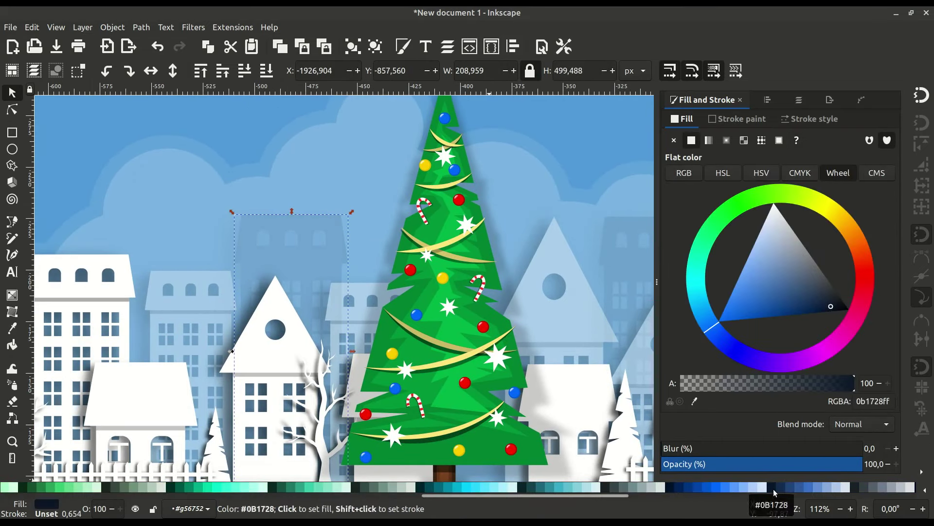
Inspect the group's top rectangle and a thin dark shape, then make Layer 3 active.
{"action": "left_click", "coordinate": [294, 222], "text": "ctrl"}
{"action": "key", "text": "n"}
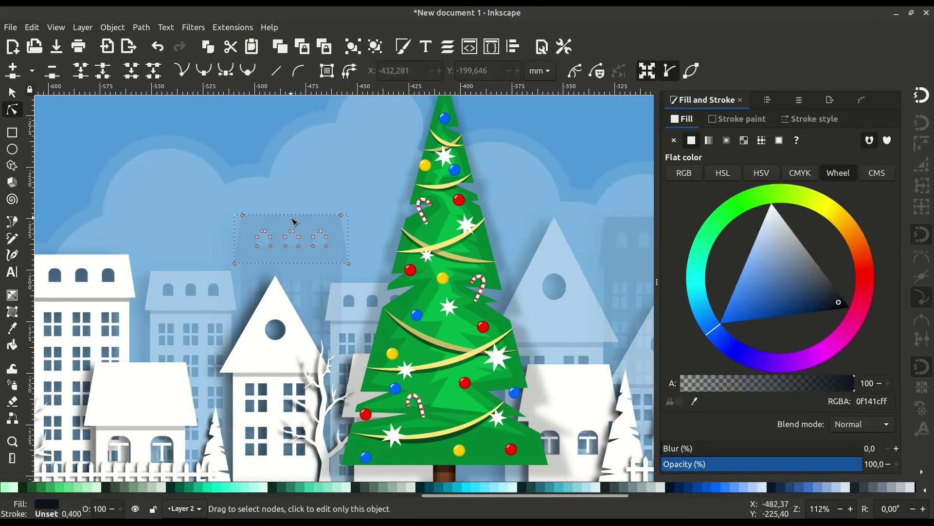
{"action": "left_click", "coordinate": [630, 269]}
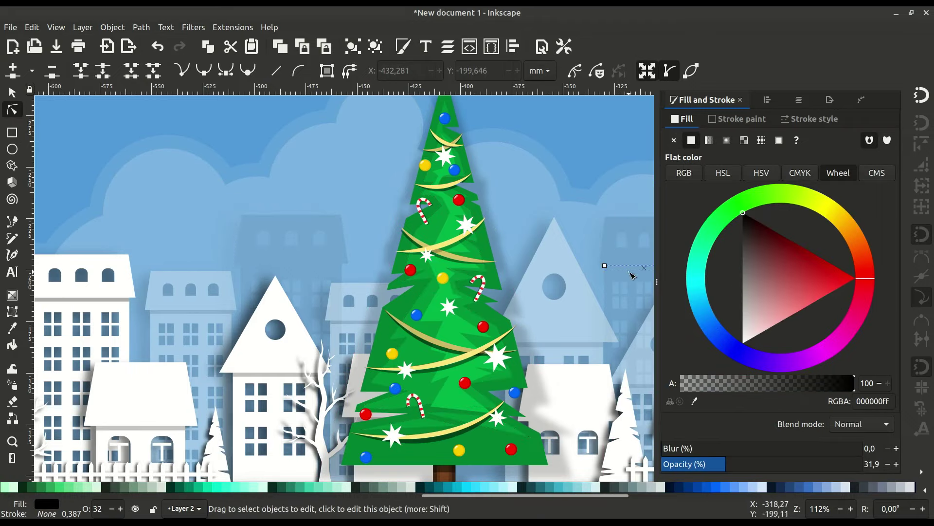
{"action": "scroll", "coordinate": [260, 273], "scroll_direction": "down", "scroll_amount": 2, "text": "ctrl"}
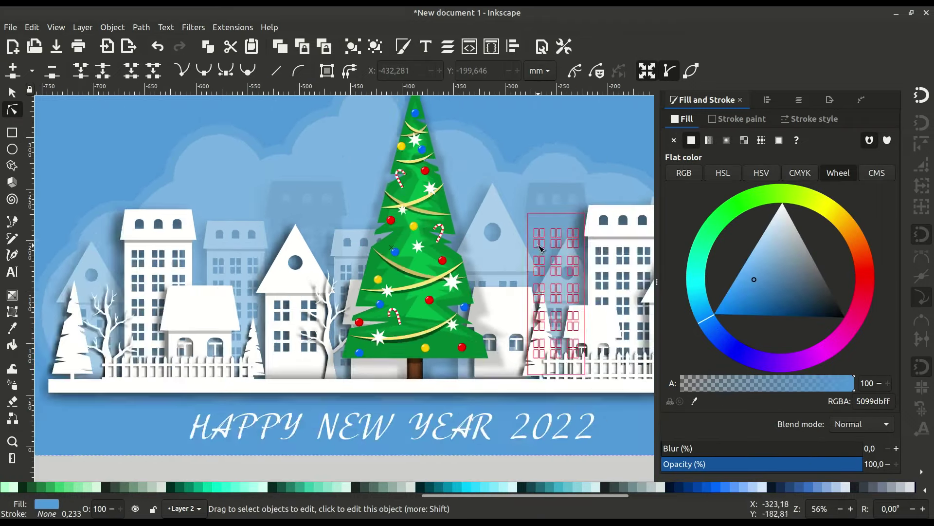
{"action": "key", "text": "Escape"}
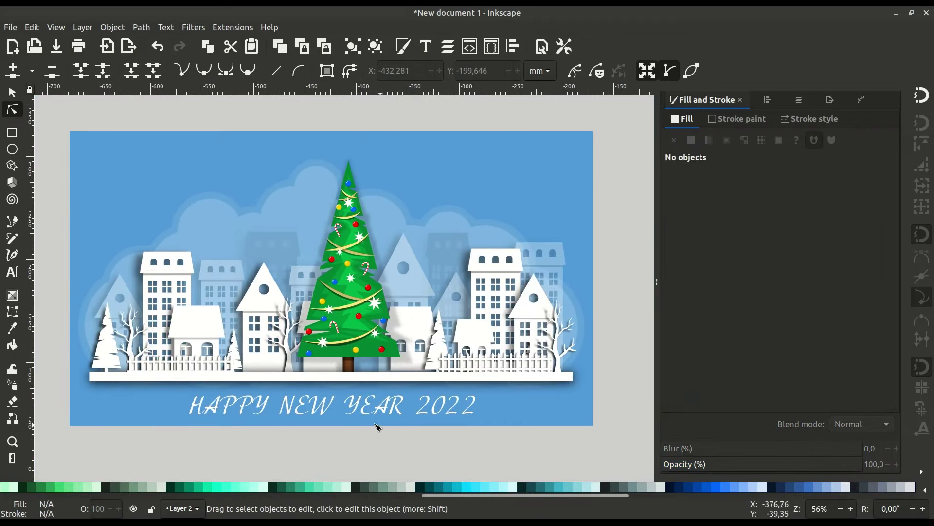
{"action": "left_click", "coordinate": [799, 99]}
{"action": "left_click", "coordinate": [708, 117]}
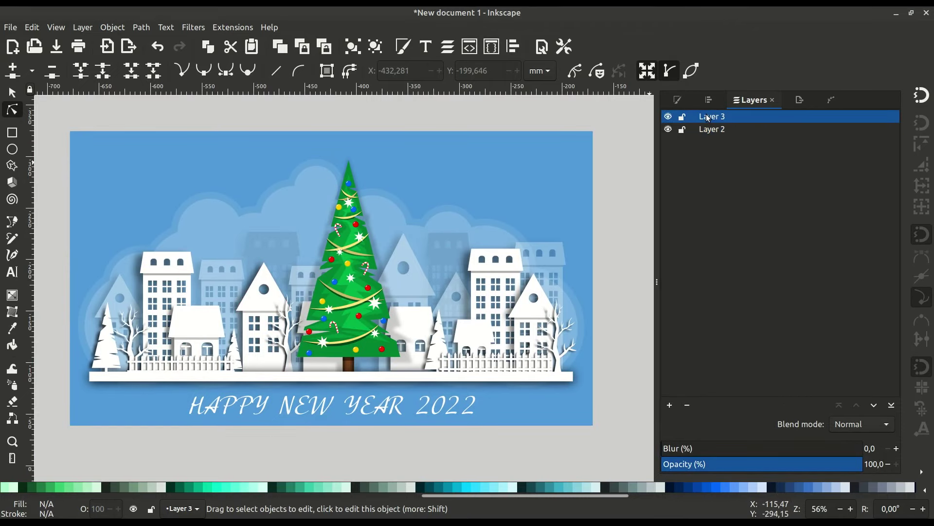
Draw a small white circle in the upper-left sky at snowflake size.
{"action": "left_click", "coordinate": [668, 117]}
{"action": "key", "text": "s"}
{"action": "scroll", "coordinate": [156, 156], "scroll_direction": "up", "scroll_amount": 1}
{"action": "scroll", "coordinate": [156, 156], "scroll_direction": "left", "scroll_amount": 1}
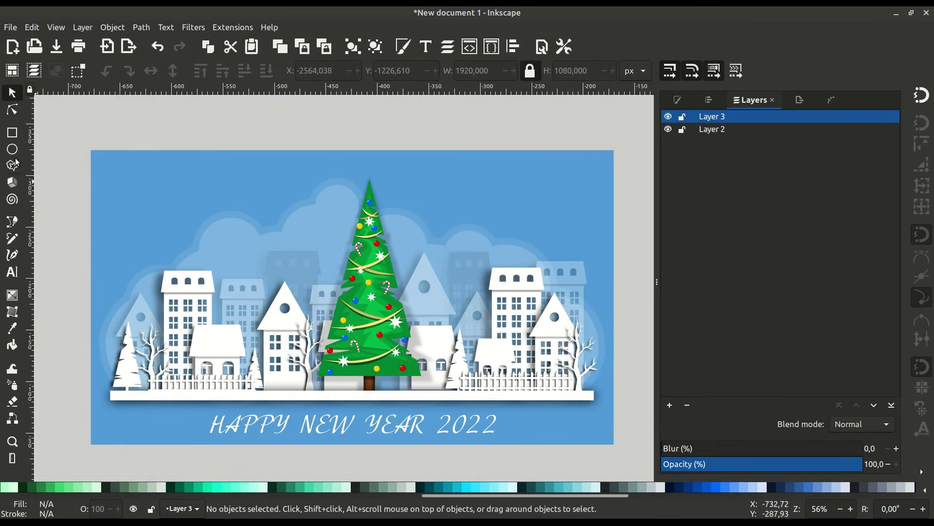
{"action": "left_click", "coordinate": [12, 149]}
{"action": "scroll", "coordinate": [159, 204], "scroll_direction": "up", "scroll_amount": 1, "text": "ctrl"}
{"action": "left_click_drag", "start_coordinate": [100, 164], "coordinate": [115, 179]}
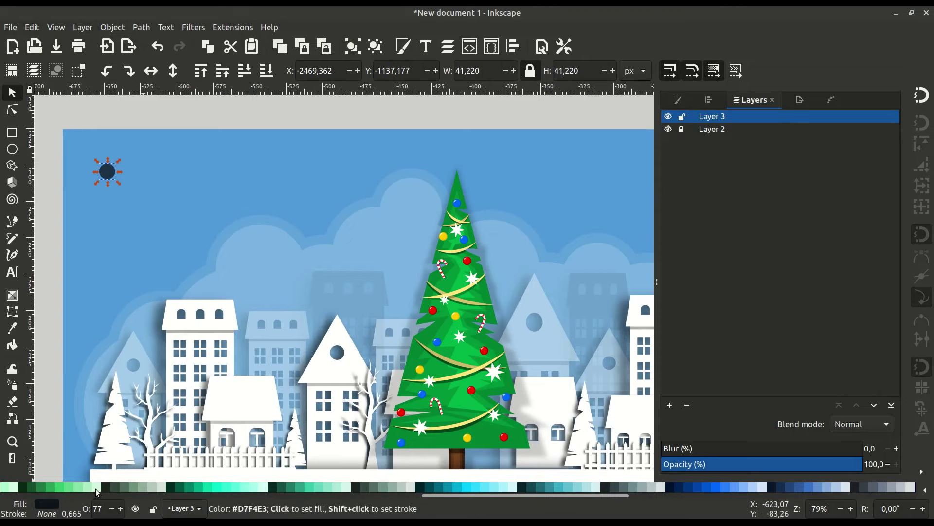
{"action": "scroll", "coordinate": [98, 493], "scroll_direction": "up", "scroll_amount": 5}
{"action": "left_click", "coordinate": [98, 493]}
{"action": "left_click_drag", "start_coordinate": [119, 184], "coordinate": [112, 175]}
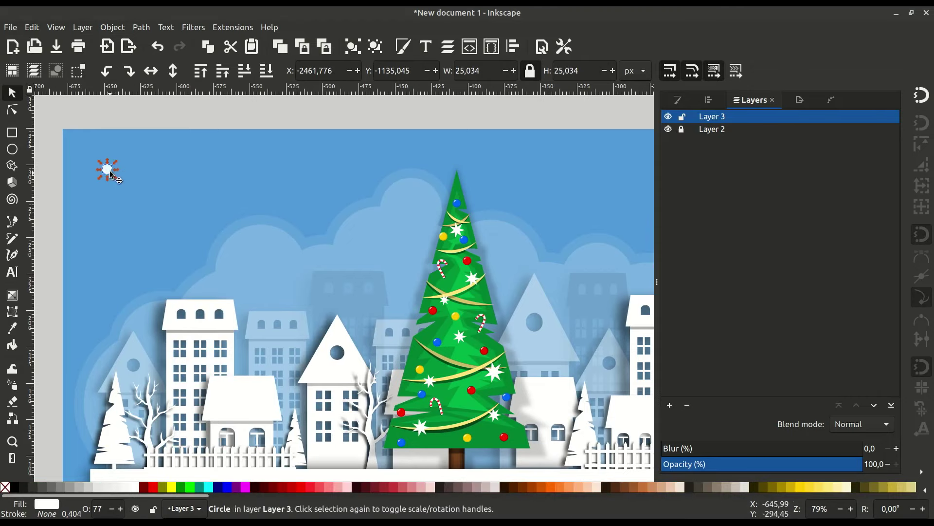
Paste resized copies of the snow circle and lower one copy's opacity.
{"action": "key", "text": "ctrl+v"}
{"action": "left_click_drag", "start_coordinate": [184, 179], "coordinate": [200, 173]}
{"action": "right_click", "coordinate": [192, 181]}
{"action": "left_click", "coordinate": [229, 247]}
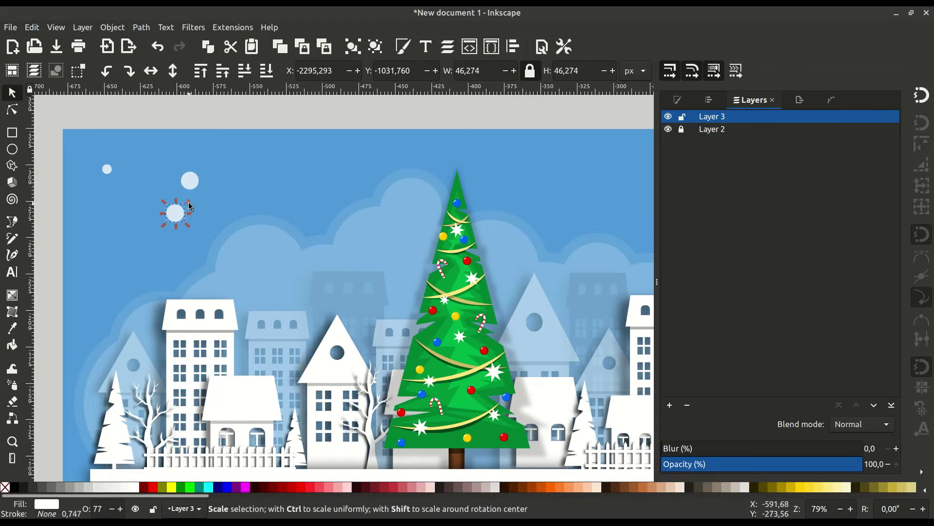
{"action": "left_click_drag", "start_coordinate": [190, 206], "coordinate": [179, 210]}
{"action": "left_click", "coordinate": [676, 101]}
{"action": "mouse_move", "coordinate": [827, 464]}
{"action": "left_mouse_down"}
{"action": "mouse_move", "coordinate": [752, 464]}
{"action": "mouse_move", "coordinate": [828, 464]}
{"action": "left_mouse_up"}
Add another small, fainter snow circle, place it in the sky and duplicate it.
{"action": "left_click", "coordinate": [190, 180]}
{"action": "left_click", "coordinate": [107, 169]}
{"action": "left_click", "coordinate": [171, 217]}
{"action": "right_click", "coordinate": [171, 217]}
{"action": "left_click", "coordinate": [204, 263]}
{"action": "left_click_drag", "start_coordinate": [171, 217], "coordinate": [274, 192]}
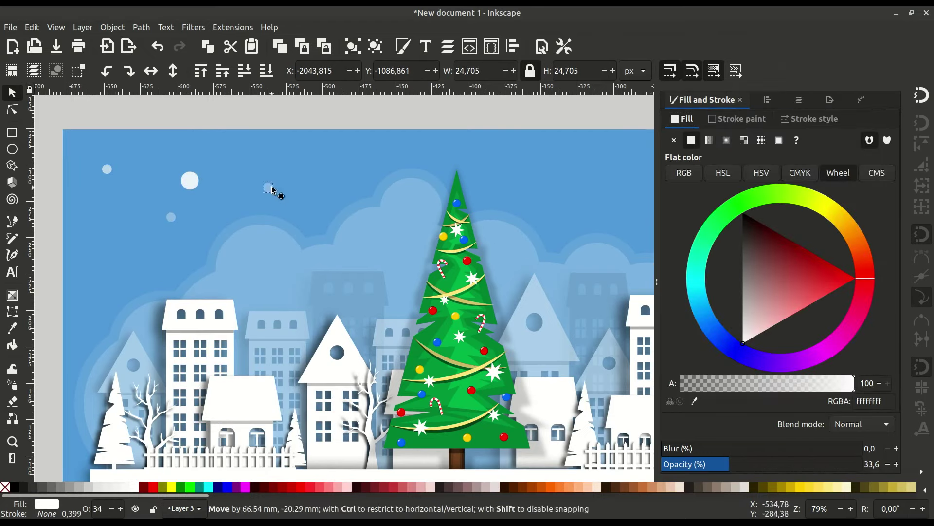
{"action": "left_click_drag", "start_coordinate": [730, 464], "coordinate": [806, 469]}
{"action": "mouse_move", "coordinate": [200, 192]}
{"action": "left_mouse_down"}
{"action": "mouse_move", "coordinate": [202, 178]}
{"action": "mouse_move", "coordinate": [244, 245]}
{"action": "mouse_move", "coordinate": [534, 257]}
{"action": "mouse_move", "coordinate": [314, 241]}
{"action": "left_mouse_up"}
{"action": "right_click", "coordinate": [197, 165]}
{"action": "left_click", "coordinate": [219, 244]}
Duplicate all five snow circles and shift the copies to the left.
{"action": "key", "text": "ctrl+a"}
{"action": "right_click", "coordinate": [534, 257]}
{"action": "left_click", "coordinate": [540, 235]}
{"action": "mouse_move", "coordinate": [268, 195]}
{"action": "left_mouse_down"}
{"action": "mouse_move", "coordinate": [274, 225]}
{"action": "mouse_move", "coordinate": [260, 198]}
{"action": "left_mouse_up"}
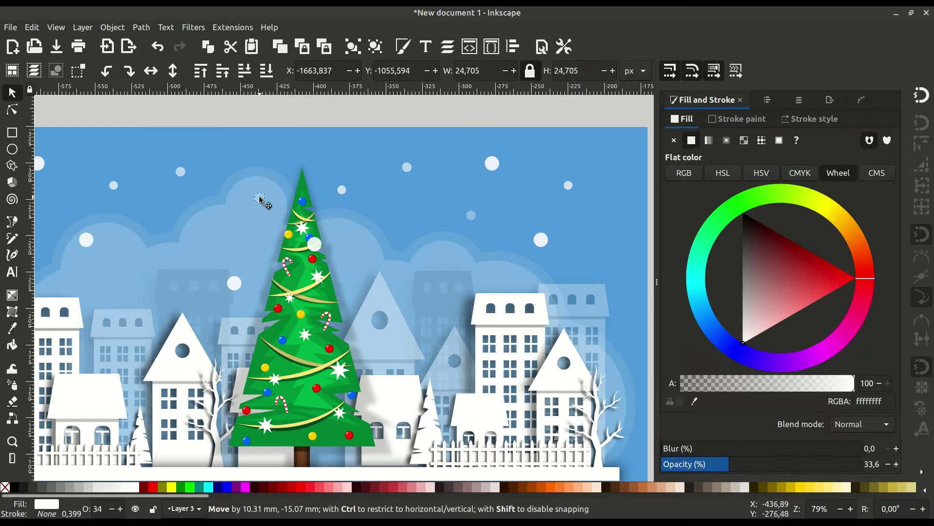
{"action": "right_click", "coordinate": [180, 170]}
{"action": "left_click", "coordinate": [204, 181]}
{"action": "key", "text": "ctrl+shift+z"}
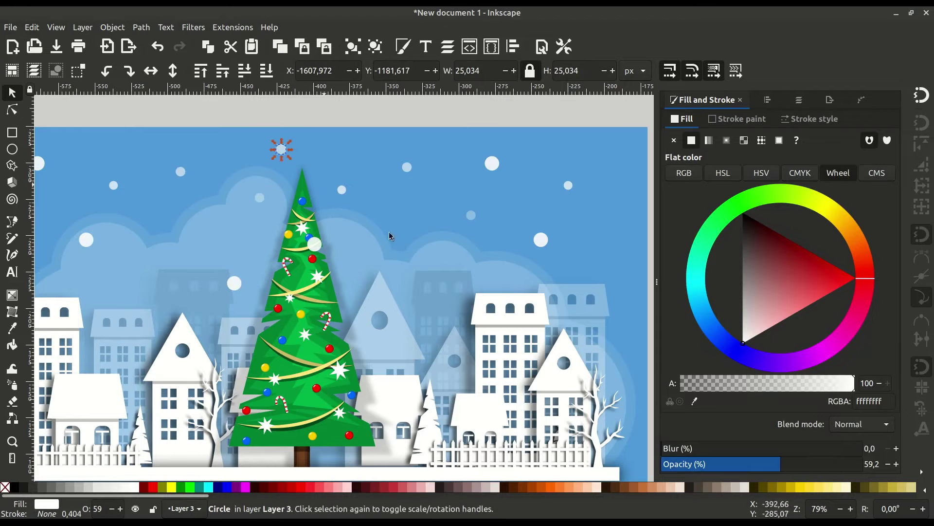
Spread the small, faint and large snow circles across the sky.
{"action": "scroll", "coordinate": [392, 214], "scroll_direction": "left", "scroll_amount": 2}
{"action": "scroll", "coordinate": [391, 176], "scroll_direction": "up", "scroll_amount": 1}
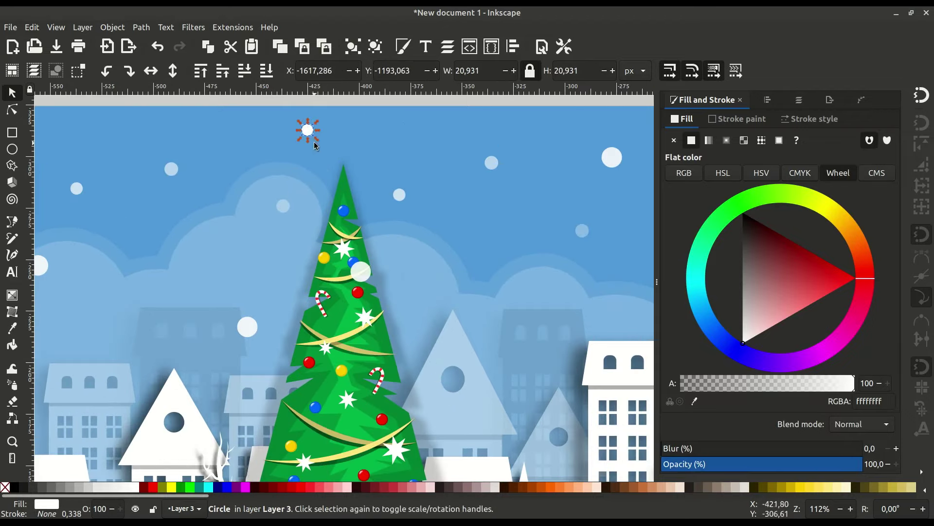
{"action": "left_click_drag", "start_coordinate": [312, 128], "coordinate": [395, 247]}
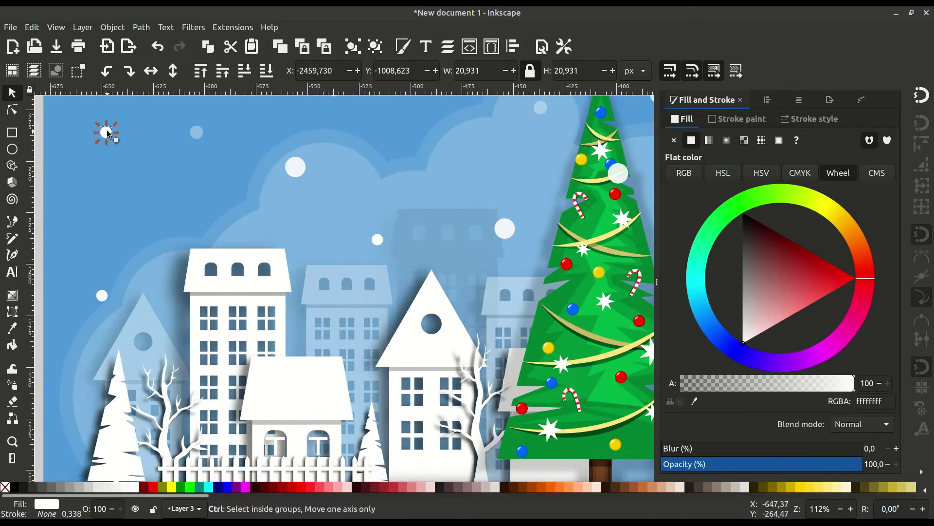
{"action": "scroll", "coordinate": [108, 132], "scroll_direction": "right", "scroll_amount": 10}
{"action": "left_click_drag", "start_coordinate": [483, 147], "coordinate": [495, 190]}
{"action": "left_click_drag", "start_coordinate": [581, 173], "coordinate": [476, 244]}
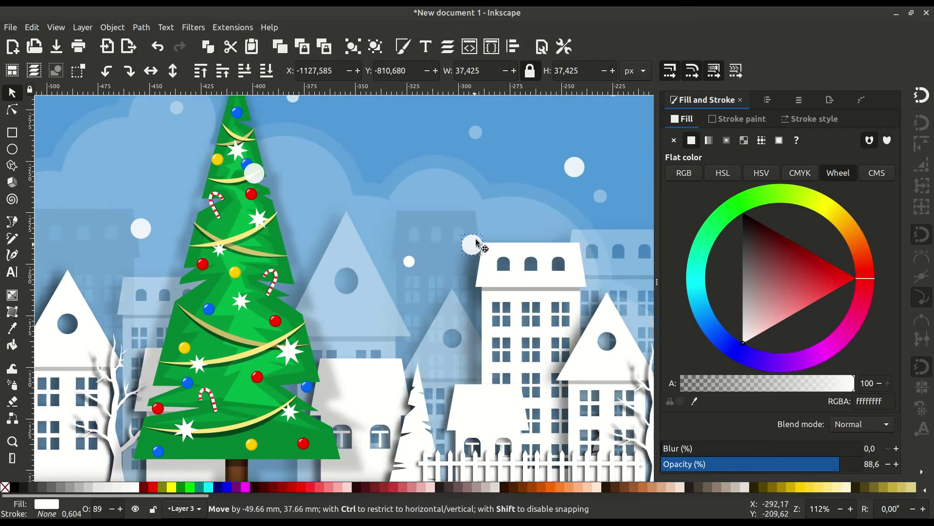
{"action": "scroll", "coordinate": [468, 340], "scroll_direction": "up", "scroll_amount": 3}
{"action": "scroll", "coordinate": [468, 340], "scroll_direction": "right", "scroll_amount": 2}
{"action": "key", "text": "Tab"}
{"action": "key", "text": "Tab"}
{"action": "left_click", "coordinate": [615, 336]}
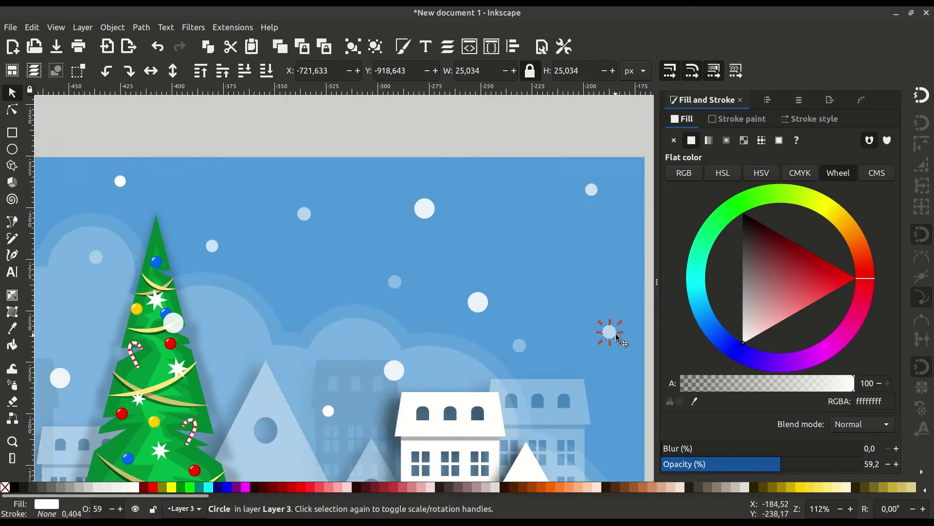
{"action": "left_click_drag", "start_coordinate": [421, 212], "coordinate": [263, 279]}
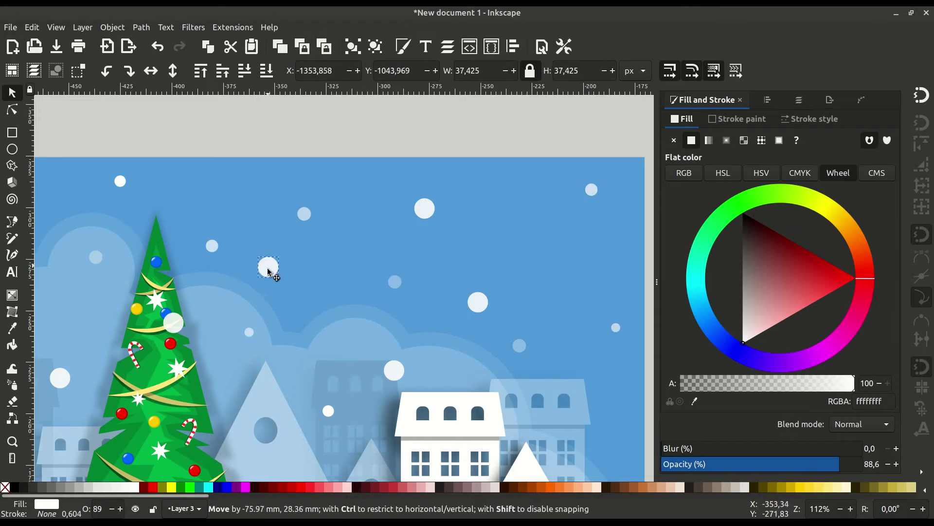
{"action": "scroll", "coordinate": [382, 146], "scroll_direction": "down", "scroll_amount": 3}
Reposition more snow circles, including one near the card's top edge.
{"action": "key", "text": "Escape"}
{"action": "scroll", "coordinate": [188, 259], "scroll_direction": "up", "scroll_amount": 1}
{"action": "mouse_move", "coordinate": [187, 259]}
{"action": "left_mouse_down"}
{"action": "mouse_move", "coordinate": [129, 273]}
{"action": "mouse_move", "coordinate": [324, 268]}
{"action": "left_mouse_up"}
{"action": "left_click", "coordinate": [362, 217]}
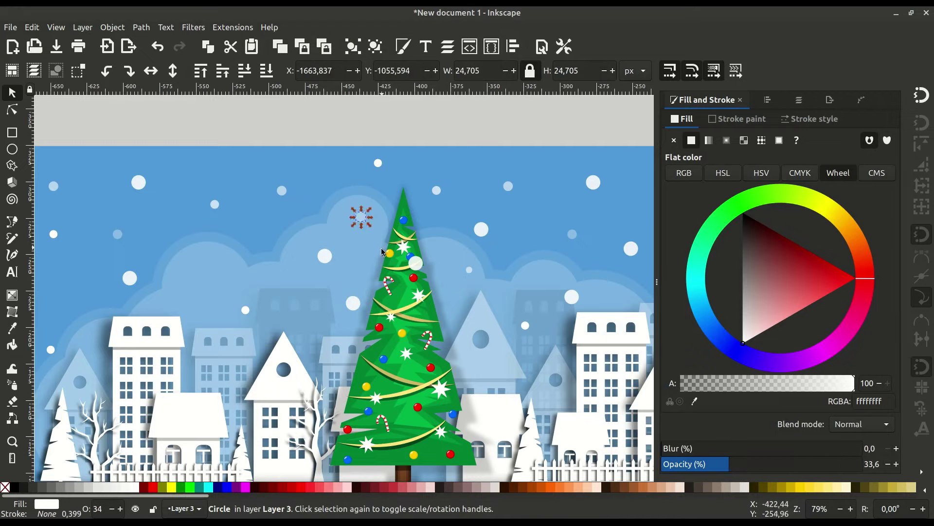
{"action": "left_click_drag", "start_coordinate": [232, 270], "coordinate": [227, 269]}
{"action": "left_click", "coordinate": [379, 162]}
{"action": "scroll", "coordinate": [311, 271], "scroll_direction": "left", "scroll_amount": 5}
{"action": "scroll", "coordinate": [311, 271], "scroll_direction": "up", "scroll_amount": 1}
{"action": "left_click_drag", "start_coordinate": [329, 268], "coordinate": [343, 183]}
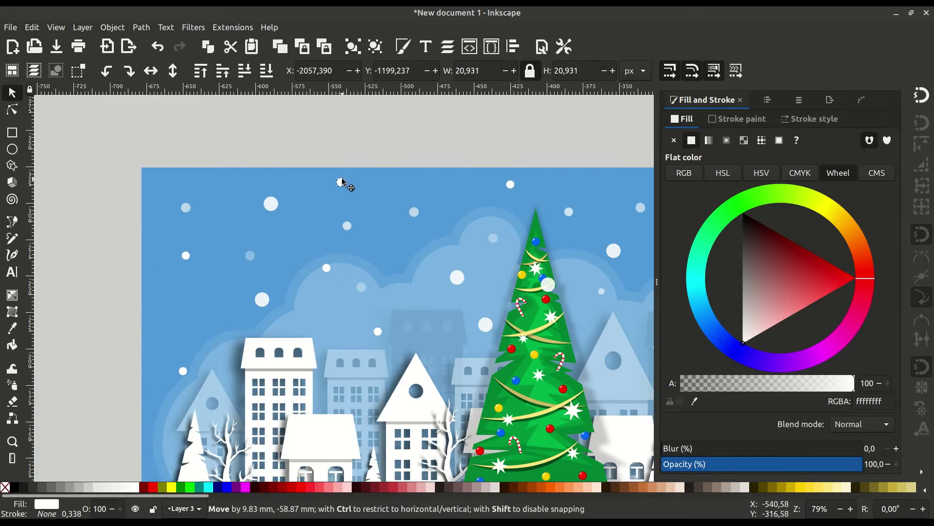
{"action": "left_click_drag", "start_coordinate": [209, 335], "coordinate": [177, 318]}
{"action": "scroll", "coordinate": [178, 317], "scroll_direction": "down", "scroll_amount": 3}
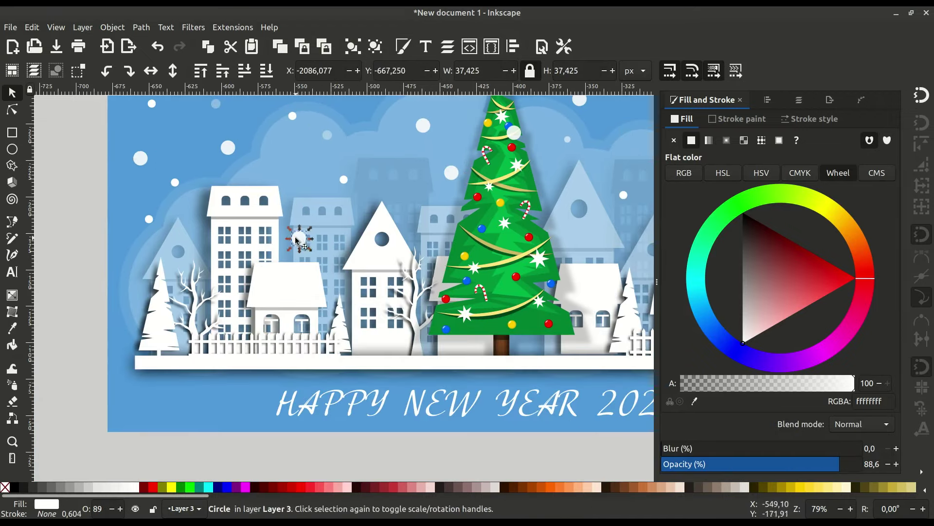
Place a larger circle over the left buildings, deselect, and fit the card to view.
{"action": "mouse_move", "coordinate": [298, 236]}
{"action": "left_mouse_down"}
{"action": "mouse_move", "coordinate": [412, 229]}
{"action": "mouse_move", "coordinate": [457, 158]}
{"action": "mouse_move", "coordinate": [594, 126]}
{"action": "mouse_move", "coordinate": [588, 260]}
{"action": "left_mouse_up"}
{"action": "scroll", "coordinate": [412, 228], "scroll_direction": "left", "scroll_amount": 5}
{"action": "scroll", "coordinate": [412, 229], "scroll_direction": "up", "scroll_amount": 1}
{"action": "left_click", "coordinate": [646, 298]}
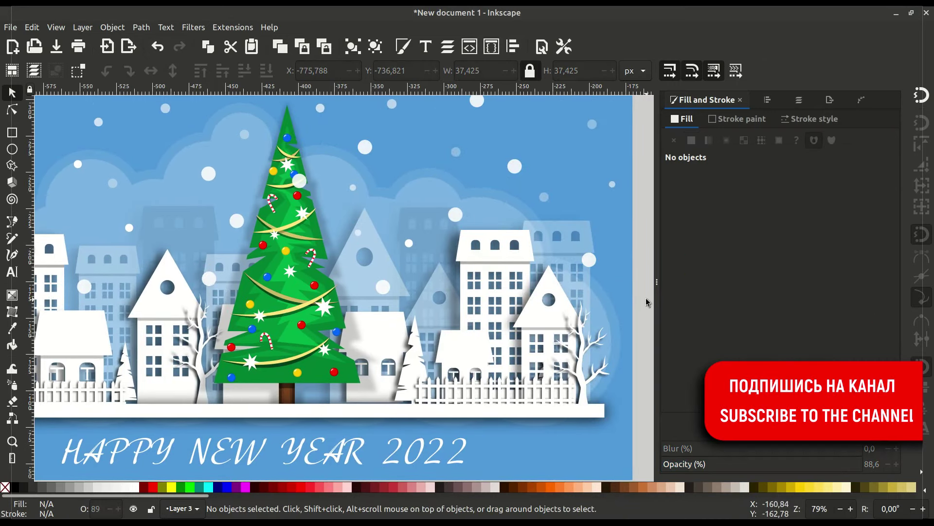
{"action": "key", "text": "5"}
{"action": "scroll", "coordinate": [477, 341], "scroll_direction": "down", "scroll_amount": 2}
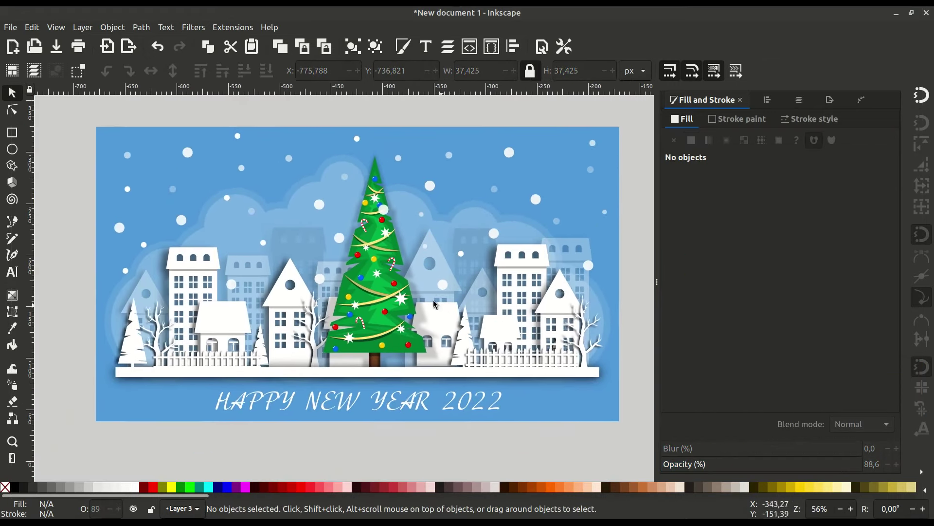
{"action": "scroll", "coordinate": [365, 382], "scroll_direction": "down", "scroll_amount": 1}
{"action": "scroll", "coordinate": [329, 394], "scroll_direction": "down", "scroll_amount": 1}
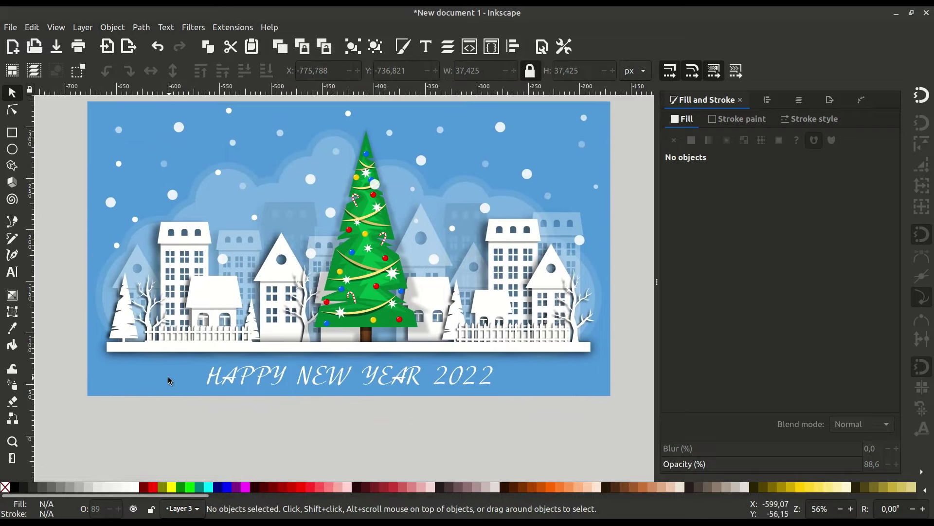
Make Layer 2 active and unlocked, then duplicate the blue background into a bottom band.
{"action": "left_click", "coordinate": [799, 100]}
{"action": "left_click", "coordinate": [712, 129]}
{"action": "left_click", "coordinate": [682, 129]}
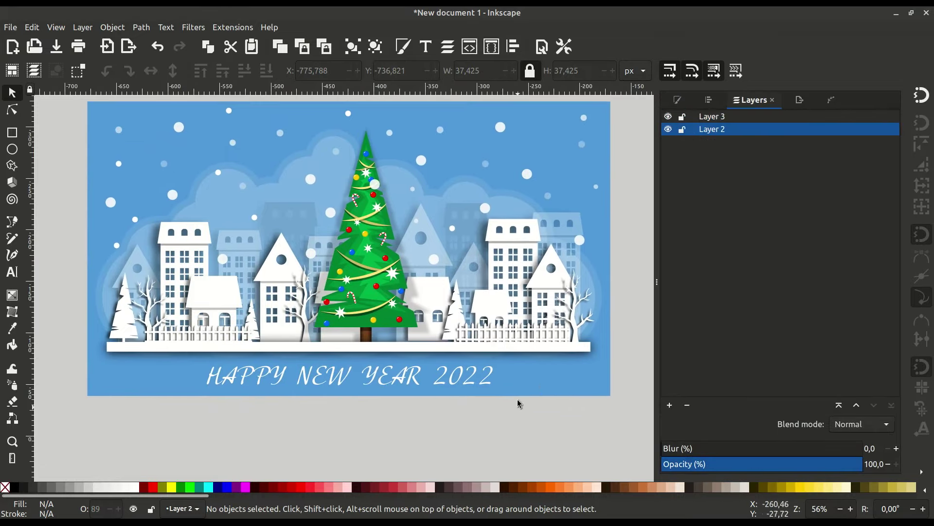
{"action": "left_click", "coordinate": [521, 381]}
{"action": "right_click", "coordinate": [522, 382]}
{"action": "left_click", "coordinate": [534, 137]}
{"action": "left_click_drag", "start_coordinate": [349, 98], "coordinate": [350, 349]}
Round the band's corners, lighten its blue fill, and narrow it slightly.
{"action": "key", "text": "r"}
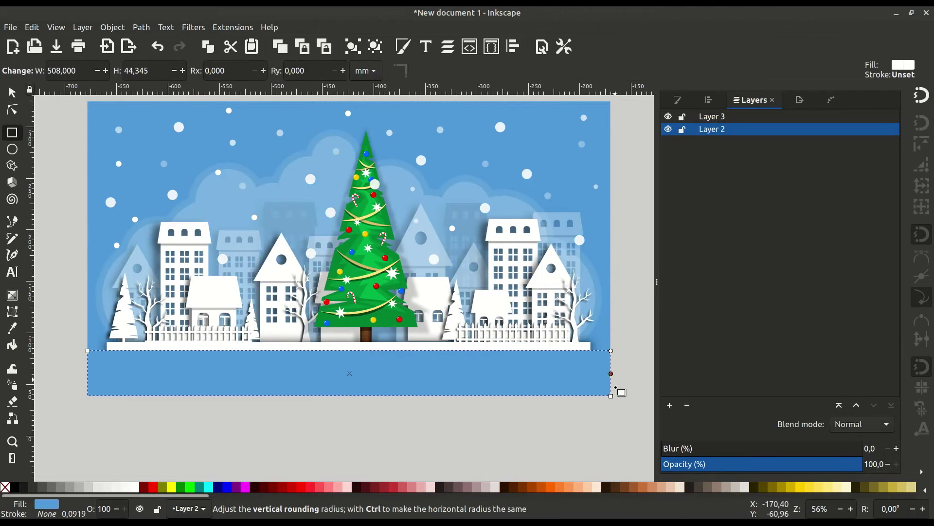
{"action": "key", "text": "s"}
{"action": "left_click", "coordinate": [677, 100]}
{"action": "left_click", "coordinate": [770, 260]}
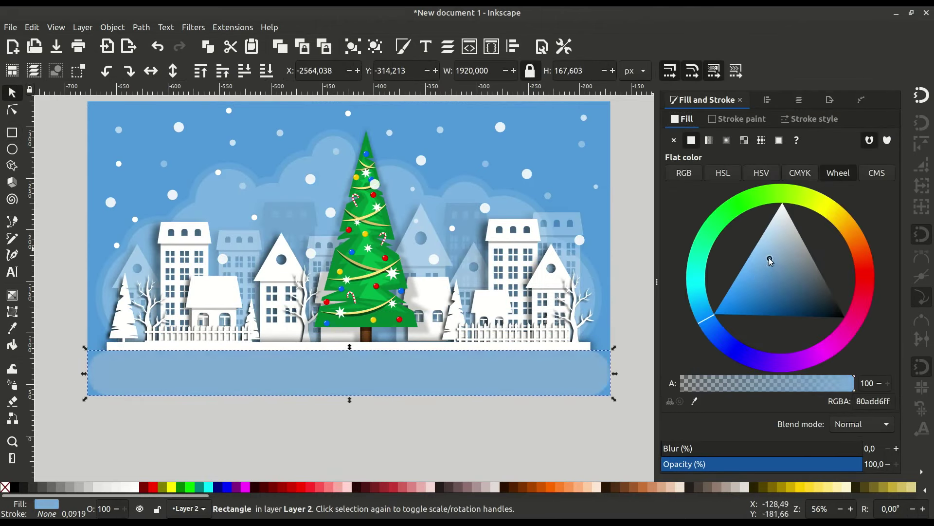
{"action": "left_click_drag", "start_coordinate": [770, 261], "coordinate": [767, 251]}
{"action": "mouse_move", "coordinate": [613, 347]}
{"action": "left_mouse_down"}
{"action": "mouse_move", "coordinate": [635, 314]}
{"action": "mouse_move", "coordinate": [572, 316]}
{"action": "left_mouse_up"}
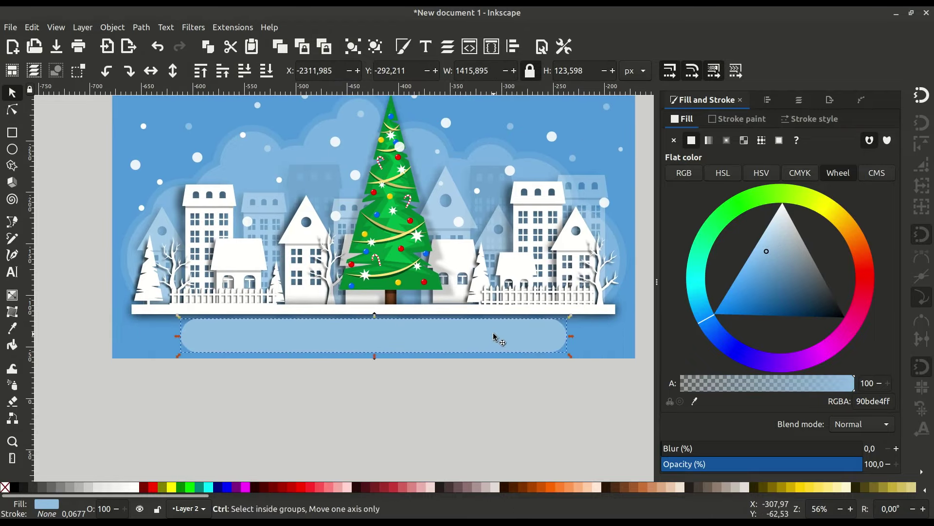
{"action": "left_click_drag", "start_coordinate": [494, 336], "coordinate": [494, 339]}
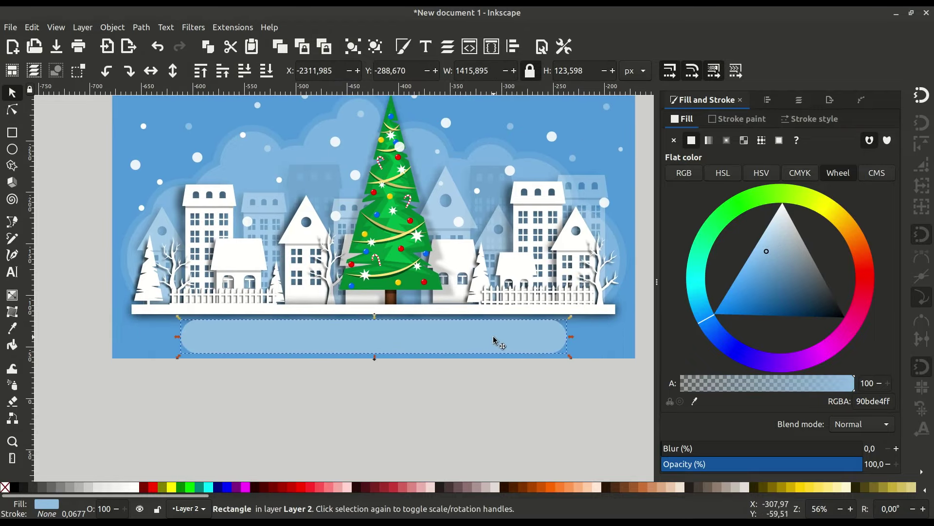
Lower the rounded banner behind the greeting text and shrink it to fit.
{"action": "left_click", "coordinate": [245, 72]}
{"action": "left_click", "coordinate": [409, 454]}
{"action": "scroll", "coordinate": [388, 367], "scroll_direction": "down", "scroll_amount": 2}
{"action": "scroll", "coordinate": [420, 381], "scroll_direction": "up", "scroll_amount": 1}
{"action": "left_click", "coordinate": [588, 334]}
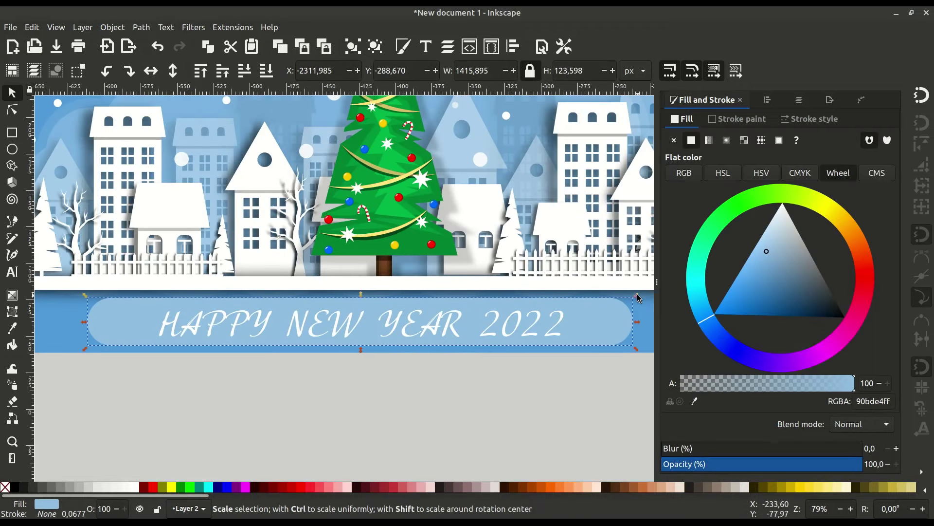
{"action": "left_click_drag", "start_coordinate": [639, 298], "coordinate": [605, 302]}
Center the 'HAPPY NEW YEAR 2022' text and banner on each other with Align.
{"action": "left_click", "coordinate": [396, 329]}
{"action": "left_click", "coordinate": [160, 319], "text": "shift"}
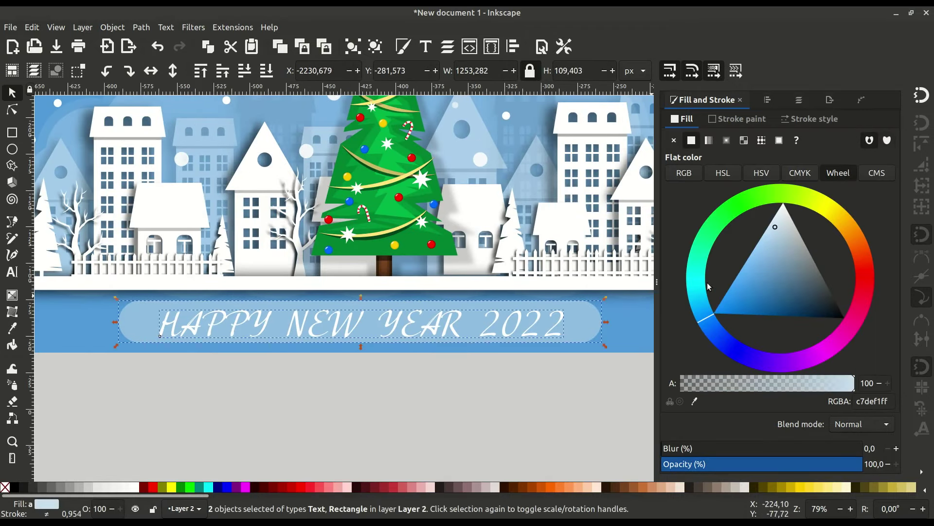
{"action": "left_click", "coordinate": [767, 100]}
{"action": "left_click", "coordinate": [488, 417]}
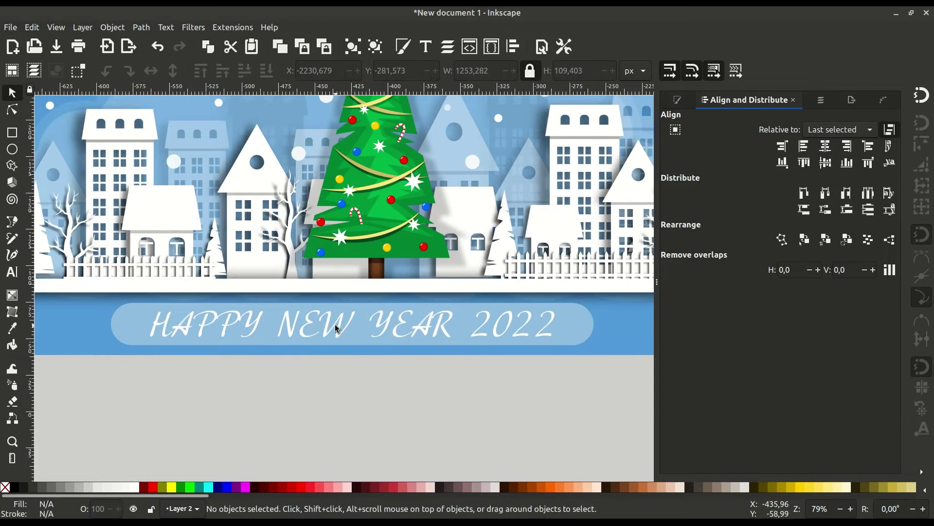
Thicken the HAPPY NEW YEAR 2022 lettering with an Offset path effect, then convert it to a path.
{"action": "left_click", "coordinate": [346, 325]}
{"action": "left_click", "coordinate": [141, 28]}
{"action": "left_click", "coordinate": [884, 100]}
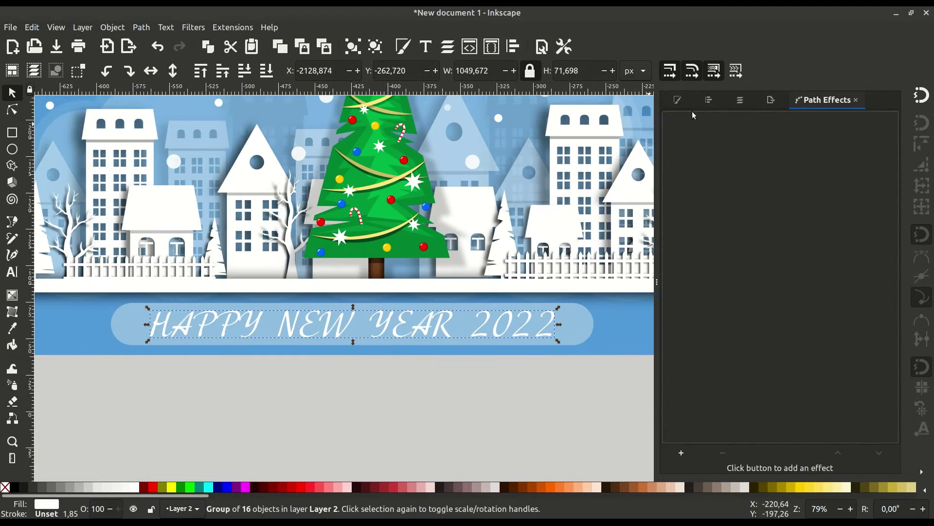
{"action": "left_click", "coordinate": [681, 453]}
{"action": "type", "text": "off"}
{"action": "left_click", "coordinate": [387, 138]}
{"action": "key", "text": "n"}
{"action": "scroll", "coordinate": [354, 303], "scroll_direction": "up", "scroll_amount": 3}
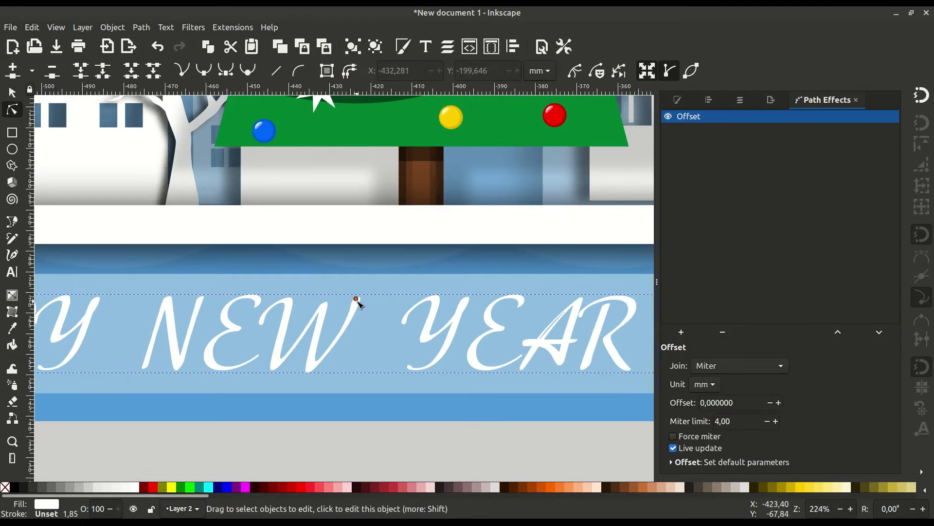
{"action": "left_click_drag", "start_coordinate": [359, 301], "coordinate": [358, 299]}
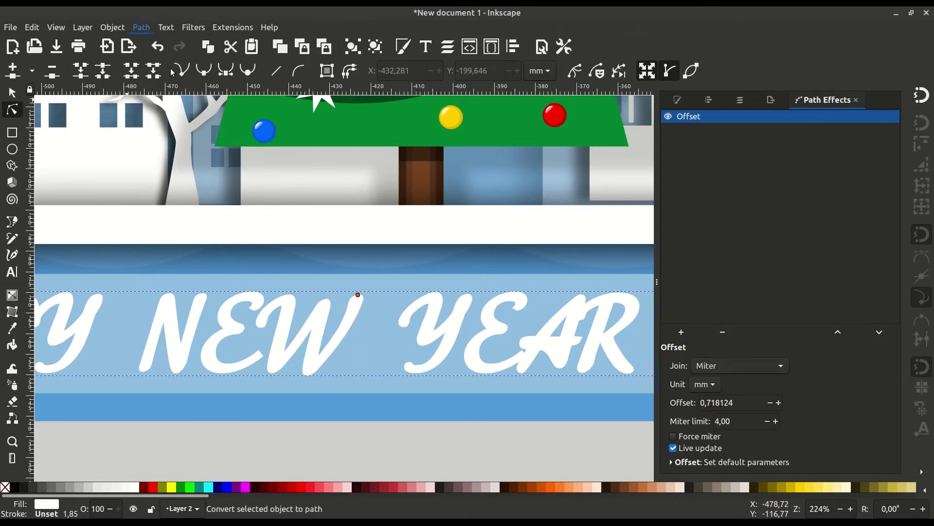
{"action": "key", "text": "Escape"}
{"action": "scroll", "coordinate": [346, 413], "scroll_direction": "down", "scroll_amount": 3}
Duplicate the lettering, fill the copy black and fade it to low opacity as a shadow.
{"action": "key", "text": "s"}
{"action": "right_click", "coordinate": [357, 328]}
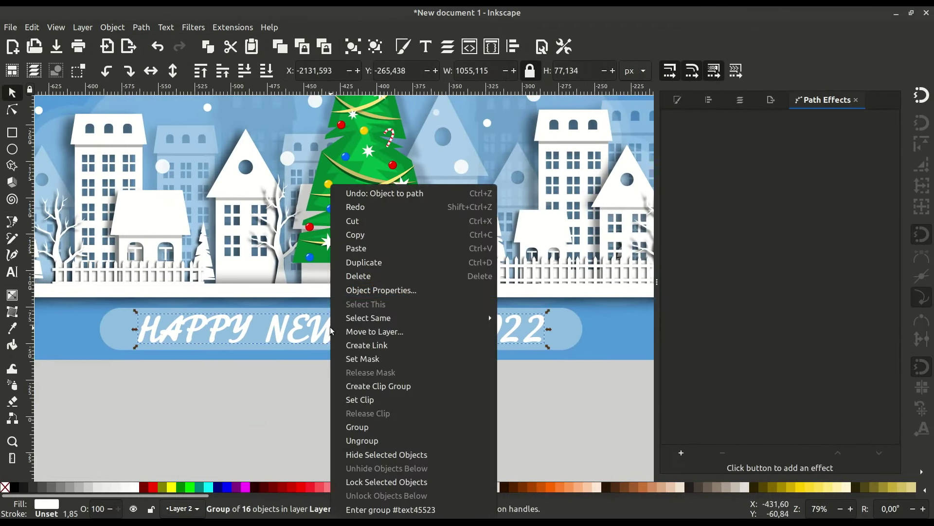
{"action": "key", "text": "Escape"}
{"action": "left_click", "coordinate": [15, 486]}
{"action": "left_click", "coordinate": [677, 100]}
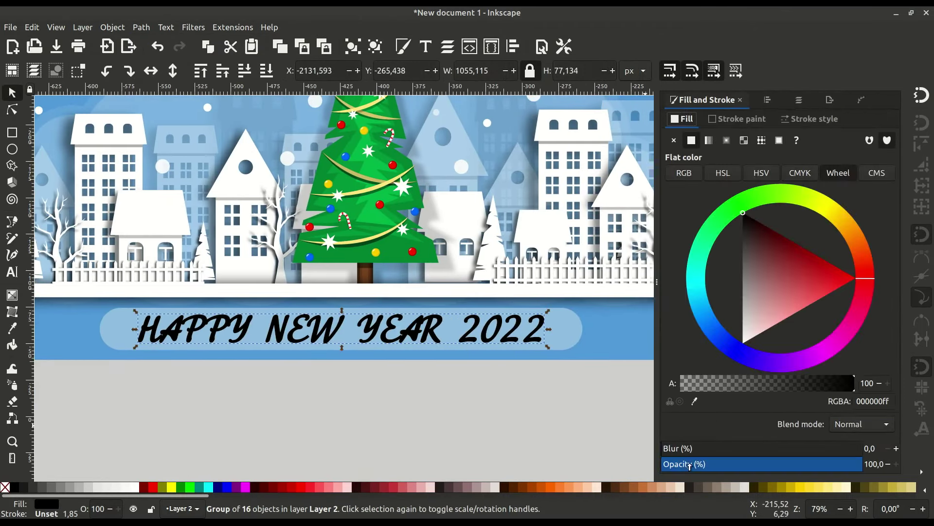
{"action": "left_click", "coordinate": [793, 464]}
{"action": "scroll", "coordinate": [358, 327], "scroll_direction": "up", "scroll_amount": 2}
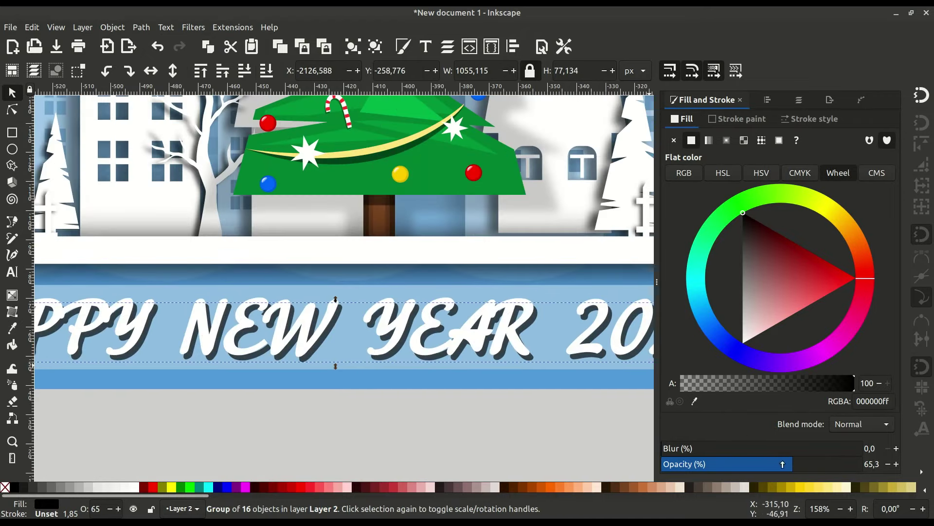
{"action": "left_click_drag", "start_coordinate": [783, 465], "coordinate": [717, 468]}
{"action": "left_click", "coordinate": [330, 409]}
{"action": "scroll", "coordinate": [330, 409], "scroll_direction": "down", "scroll_amount": 1}
{"action": "scroll", "coordinate": [378, 425], "scroll_direction": "down", "scroll_amount": 1}
{"action": "scroll", "coordinate": [403, 414], "scroll_direction": "down", "scroll_amount": 1}
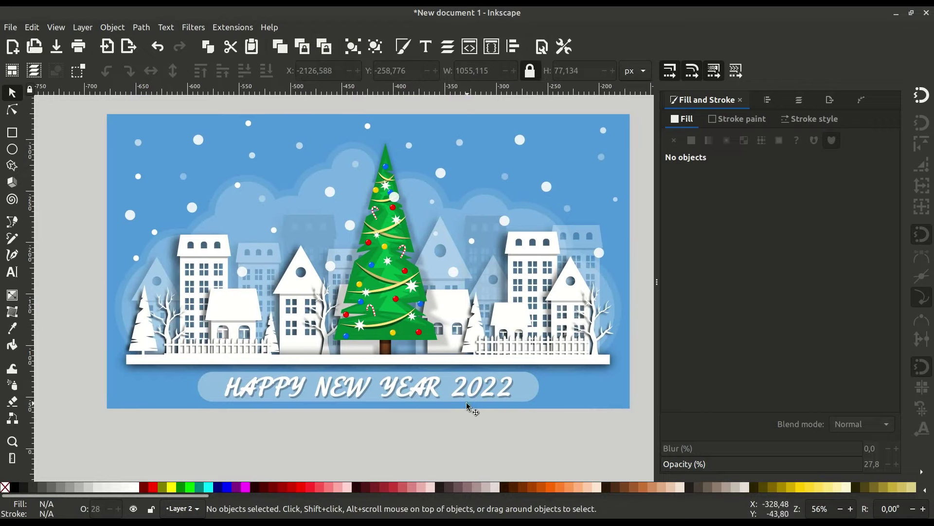
Stretch the pale rounded banner wider so it spans almost the full card width.
{"action": "left_click", "coordinate": [535, 392]}
{"action": "left_click_drag", "start_coordinate": [541, 388], "coordinate": [626, 393]}
{"action": "left_click", "coordinate": [565, 426]}
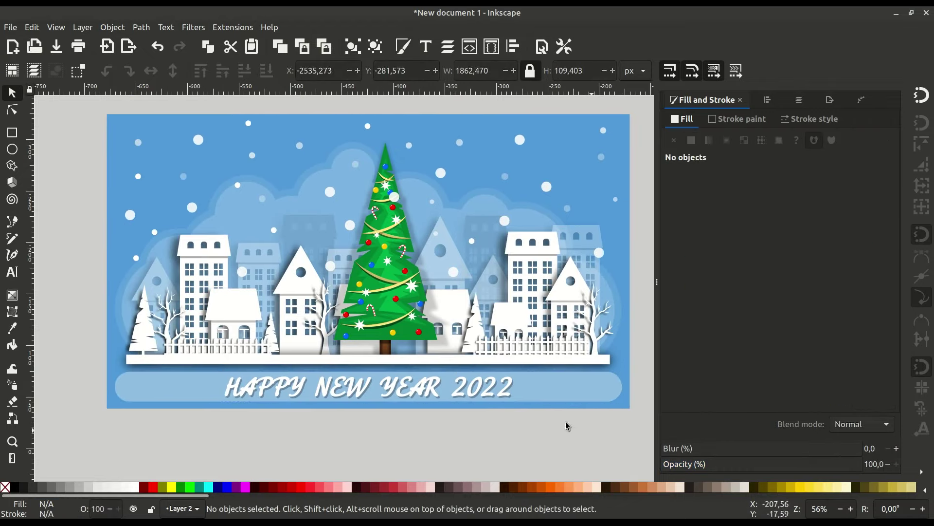
{"action": "scroll", "coordinate": [496, 428], "scroll_direction": "up", "scroll_amount": 1}
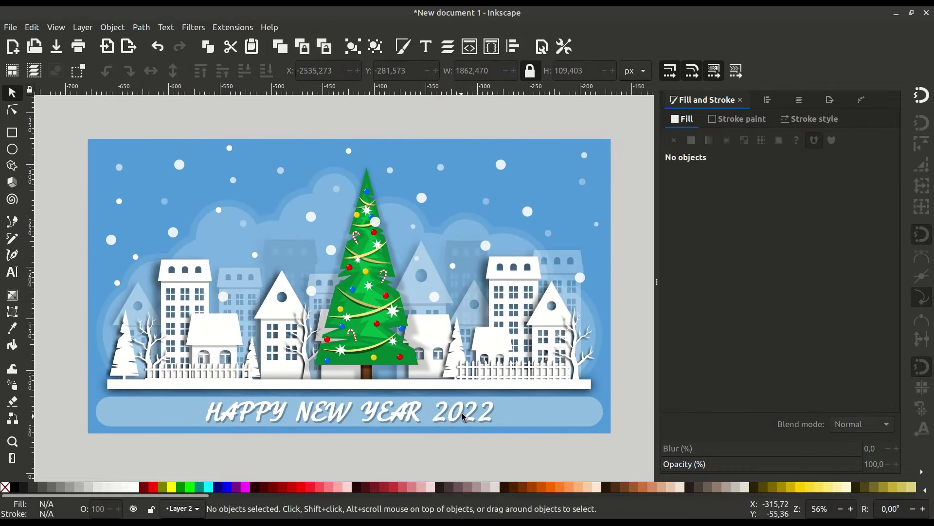
{"action": "left_click", "coordinate": [296, 162]}
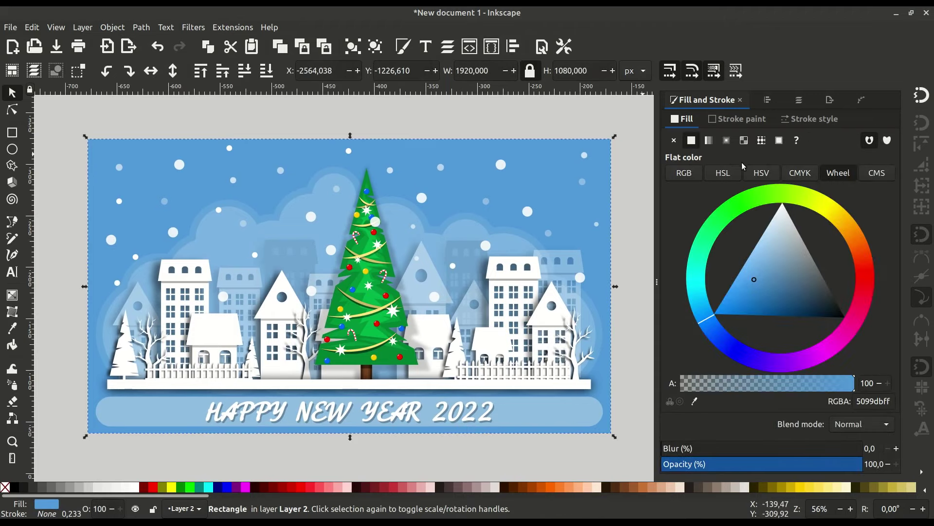
Give the background a radial gradient with a pale blue centre stop.
{"action": "left_click", "coordinate": [727, 140]}
{"action": "left_click", "coordinate": [12, 222]}
{"action": "left_click", "coordinate": [12, 295]}
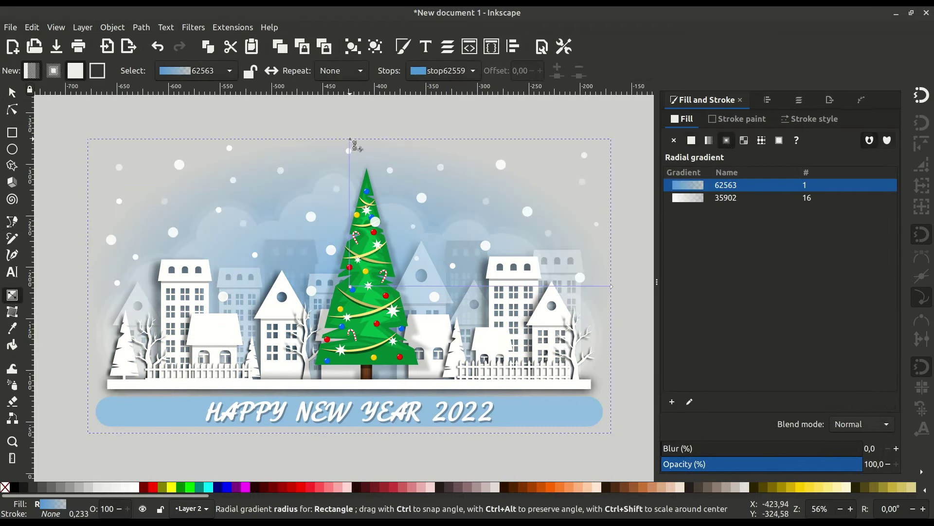
{"action": "left_click", "coordinate": [350, 139]}
{"action": "left_click", "coordinate": [766, 315]}
{"action": "left_click", "coordinate": [352, 288]}
{"action": "scroll", "coordinate": [438, 487], "scroll_direction": "down", "scroll_amount": 5}
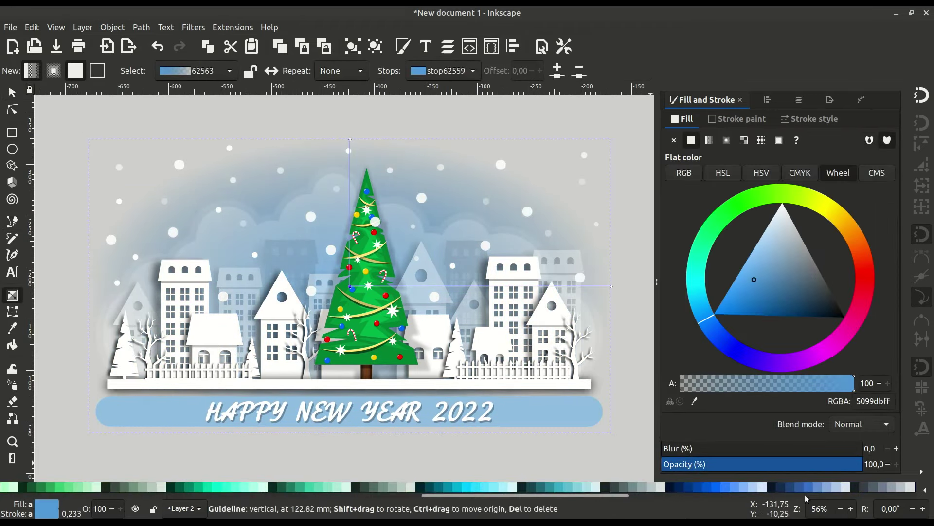
{"action": "left_click", "coordinate": [760, 489]}
Set the gradient's outer stop to a deep blue for dark edges.
{"action": "left_click", "coordinate": [350, 140]}
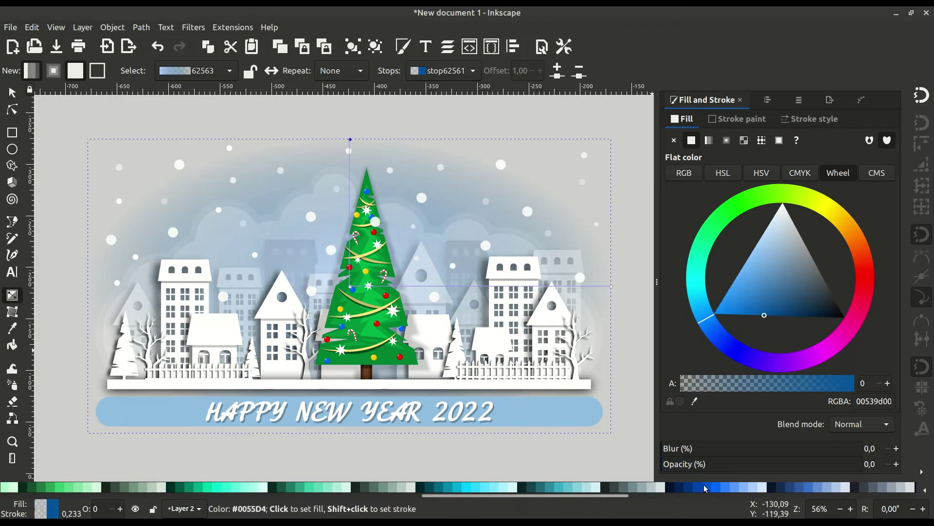
{"action": "left_click", "coordinate": [694, 488]}
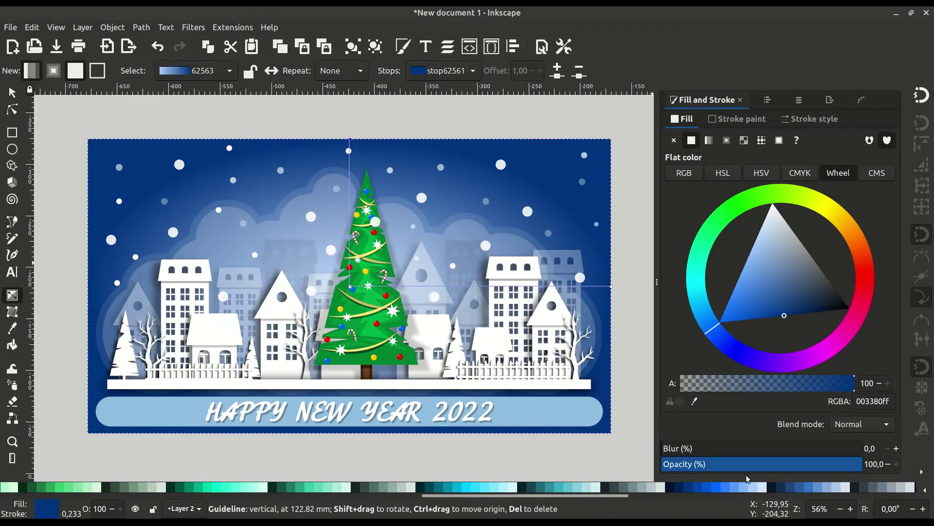
{"action": "left_click", "coordinate": [706, 487]}
{"action": "left_click", "coordinate": [351, 288]}
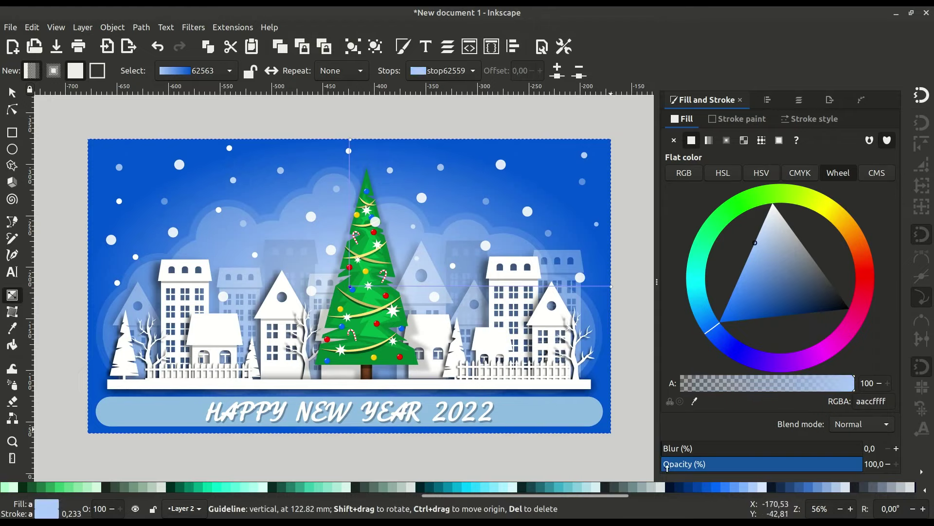
{"action": "left_click", "coordinate": [350, 151]}
{"action": "scroll", "coordinate": [350, 164], "scroll_direction": "up", "scroll_amount": 1}
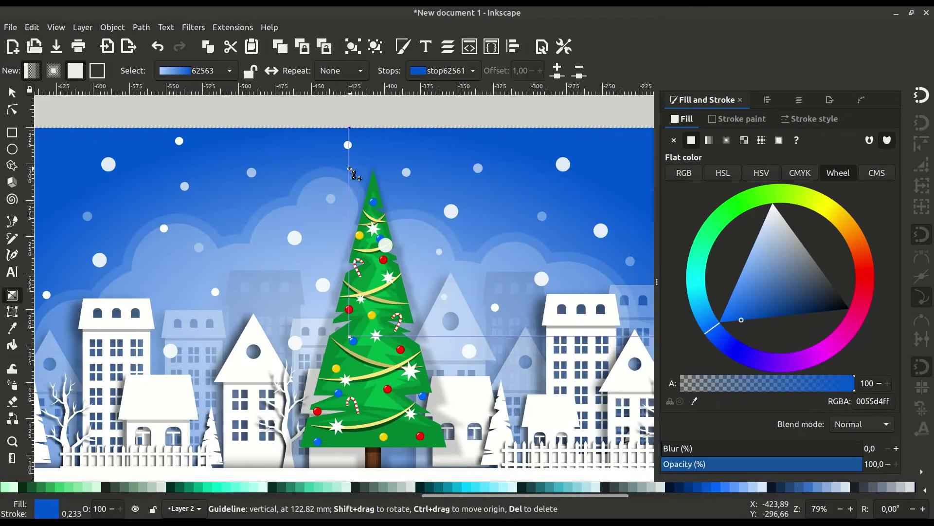
{"action": "left_click", "coordinate": [772, 316]}
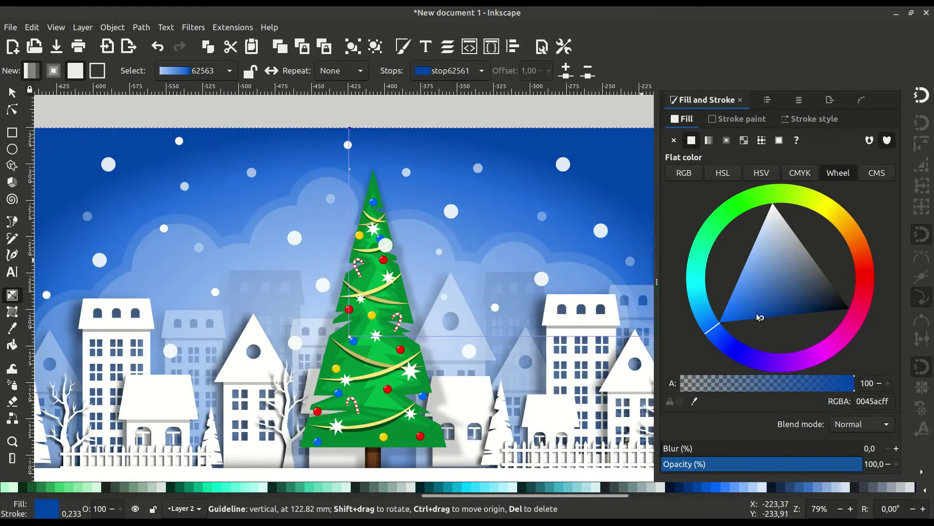
{"action": "key", "text": "s"}
{"action": "key", "text": "Escape"}
Reduce the Christmas tree shadow's blur and opacity so it looks softer.
{"action": "scroll", "coordinate": [381, 266], "scroll_direction": "down", "scroll_amount": 1}
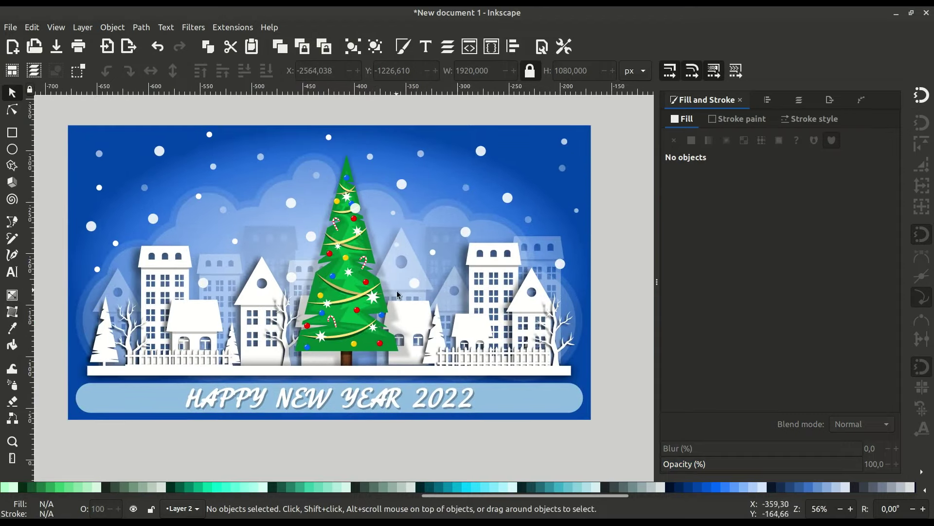
{"action": "scroll", "coordinate": [397, 295], "scroll_direction": "up", "scroll_amount": 2}
{"action": "left_click", "coordinate": [398, 294]}
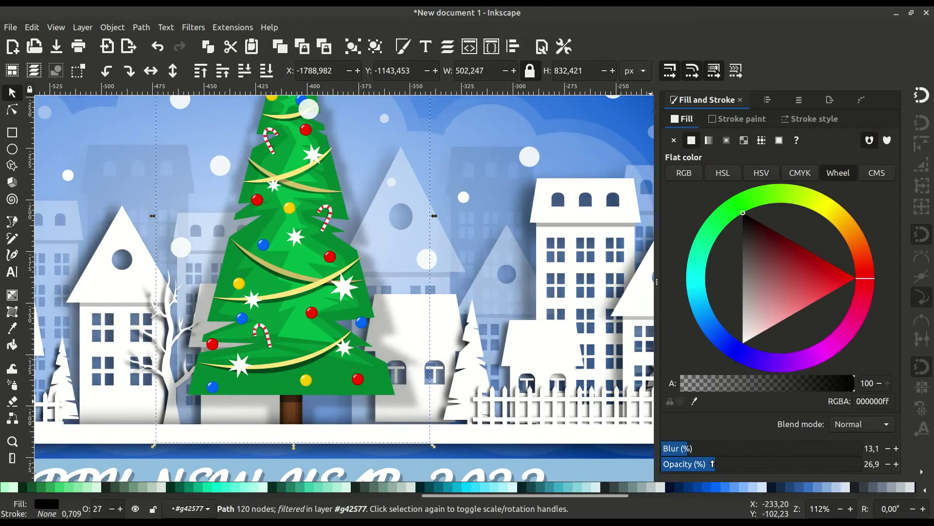
{"action": "left_click_drag", "start_coordinate": [712, 463], "coordinate": [685, 448]}
{"action": "scroll", "coordinate": [422, 311], "scroll_direction": "down", "scroll_amount": 2}
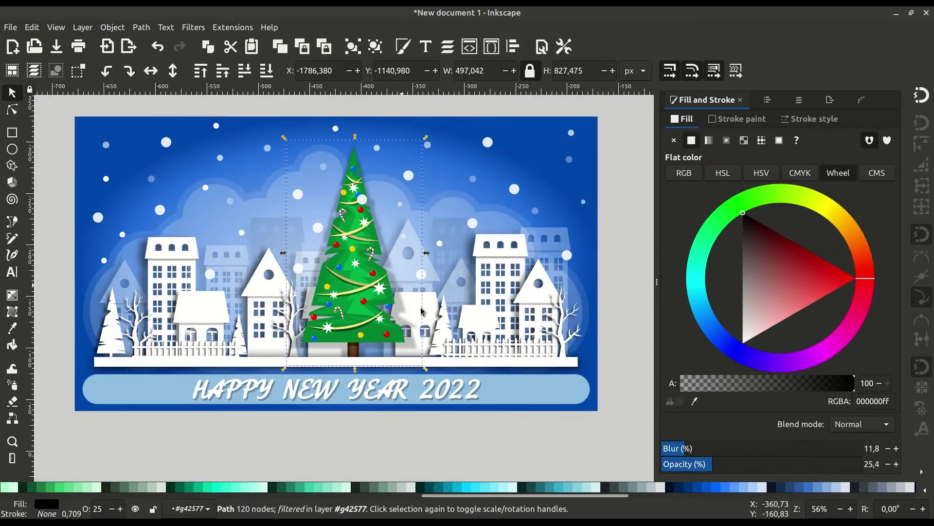
{"action": "key", "text": "Escape"}
{"action": "scroll", "coordinate": [321, 286], "scroll_direction": "up", "scroll_amount": 1}
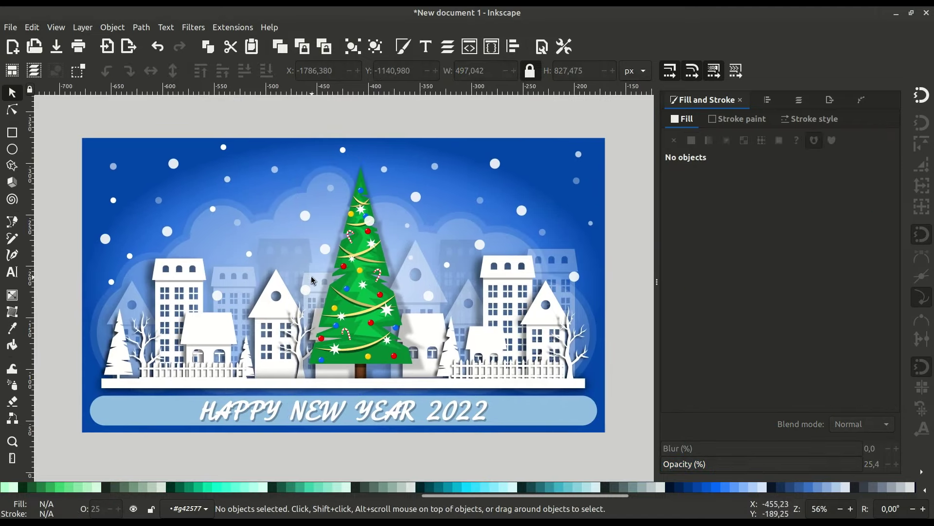